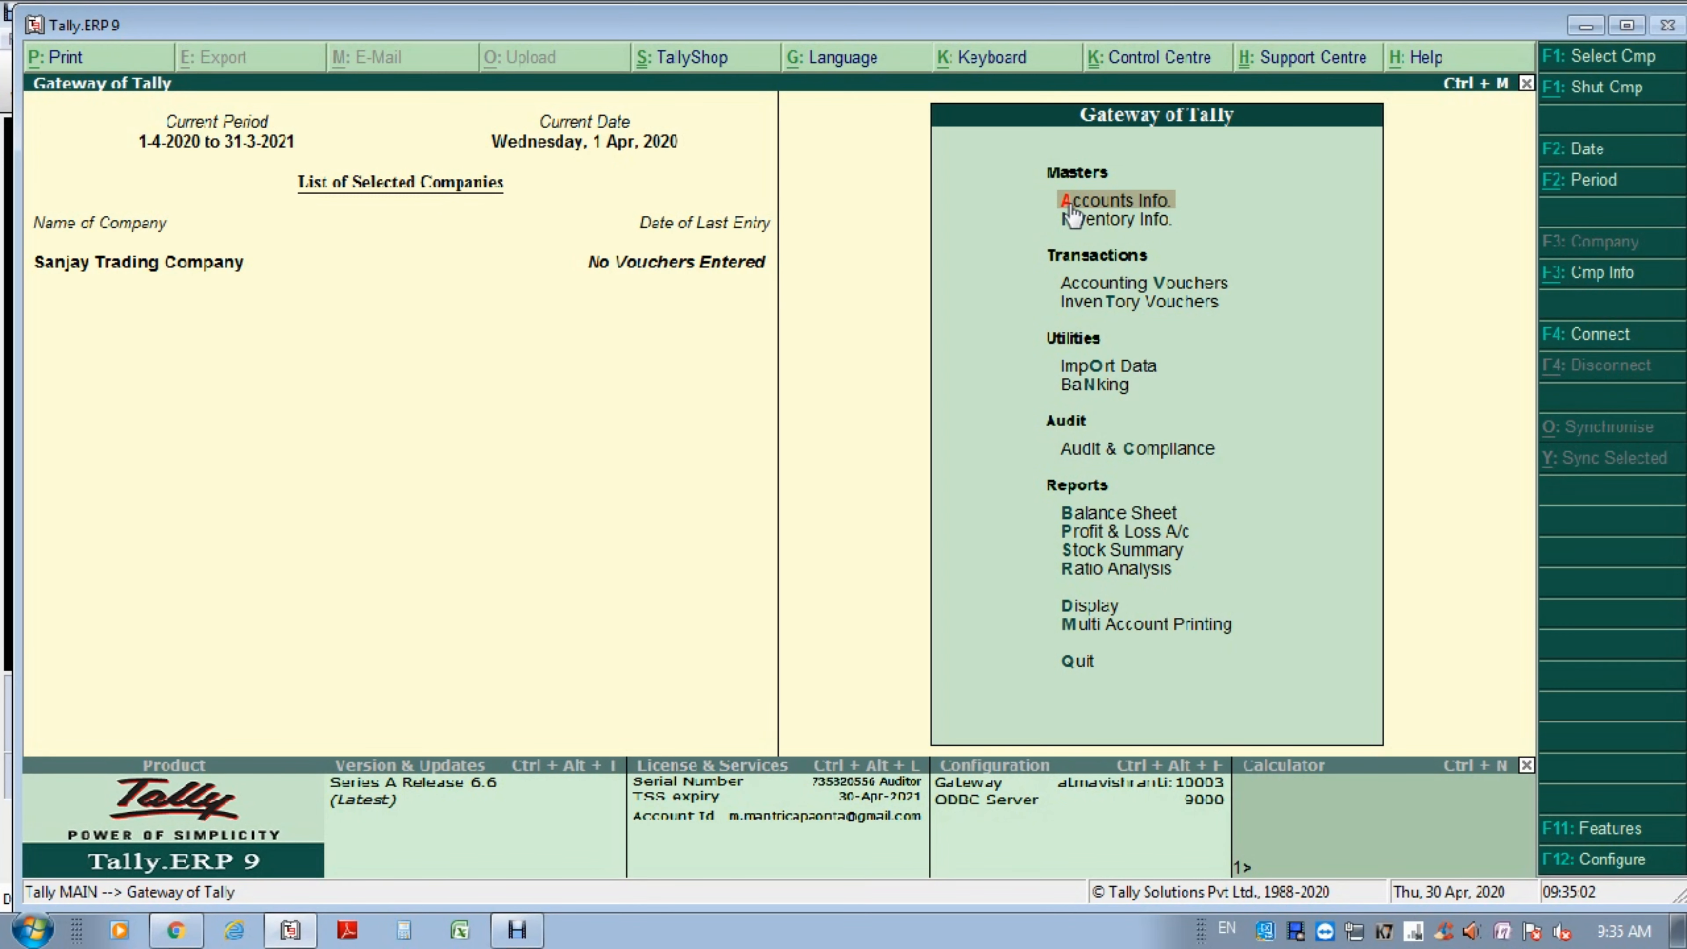
Open the creation form for a single account group in the accounts masters.
click(1070, 203)
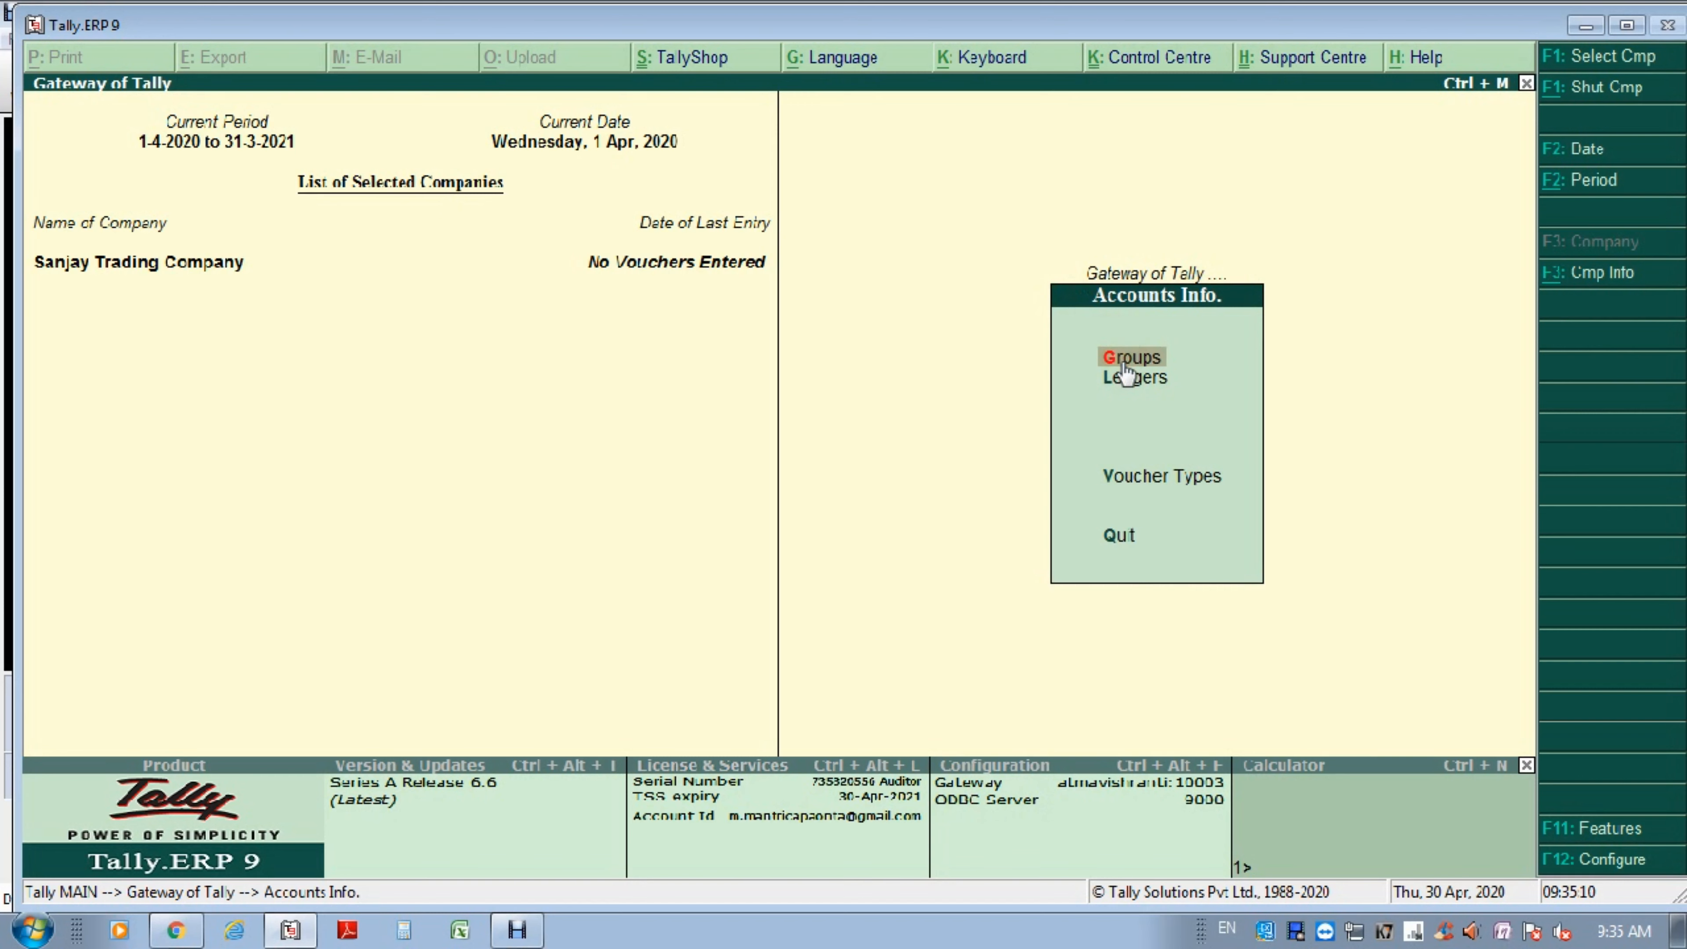
click(1120, 364)
click(1116, 362)
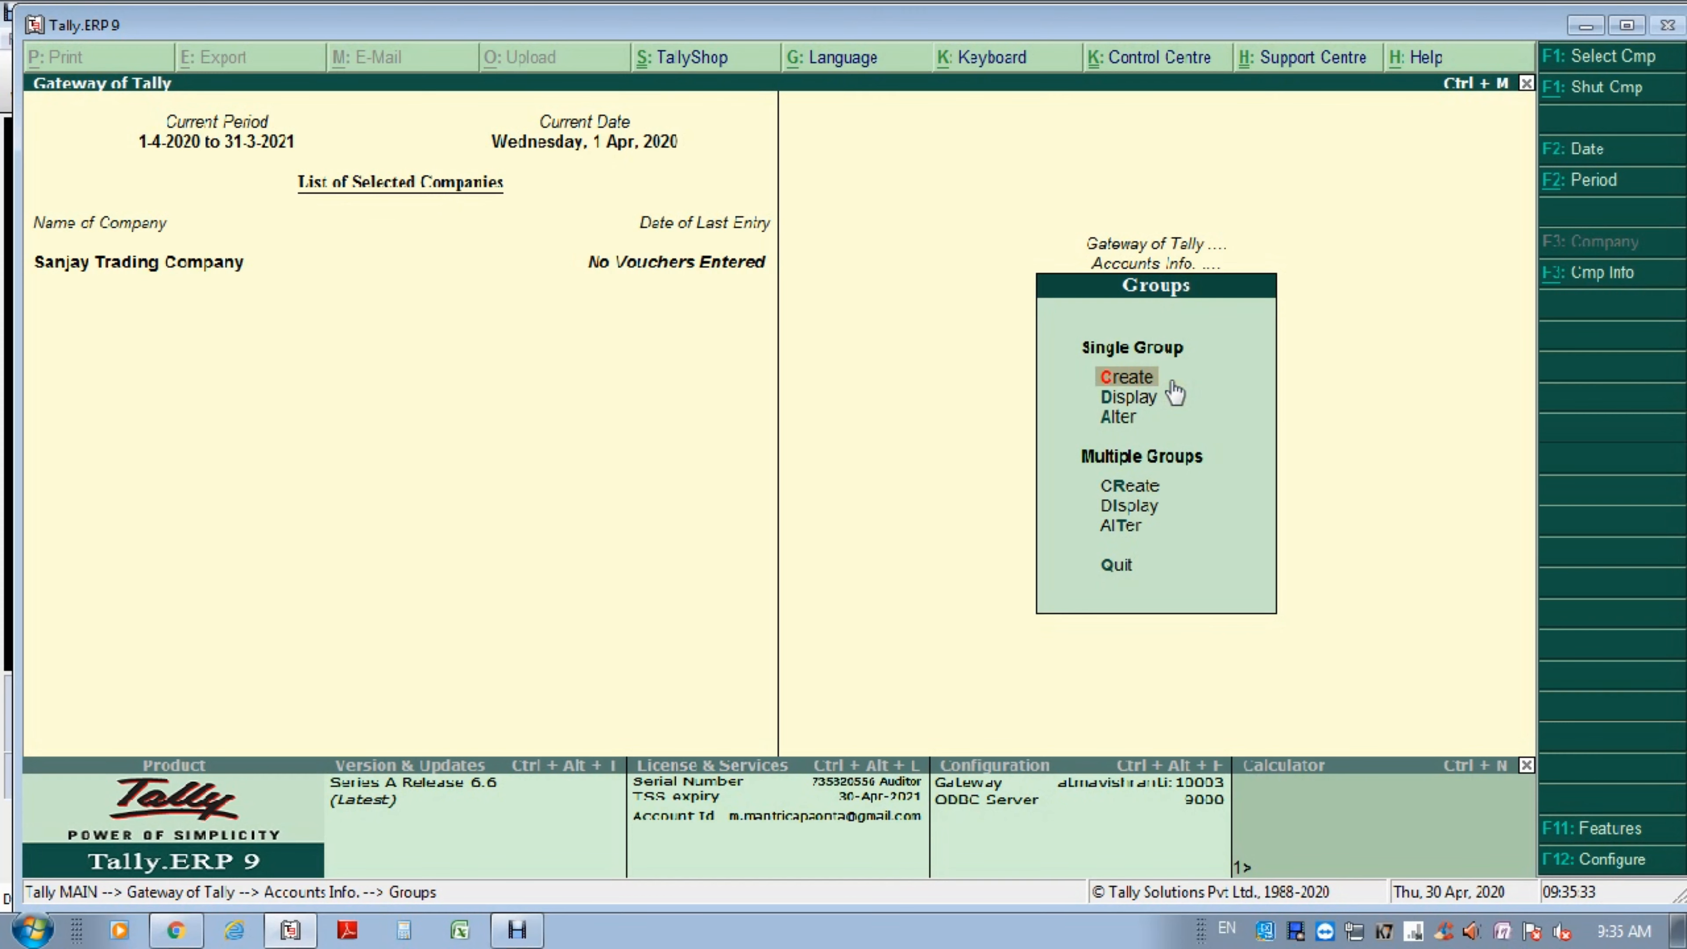
key(Return)
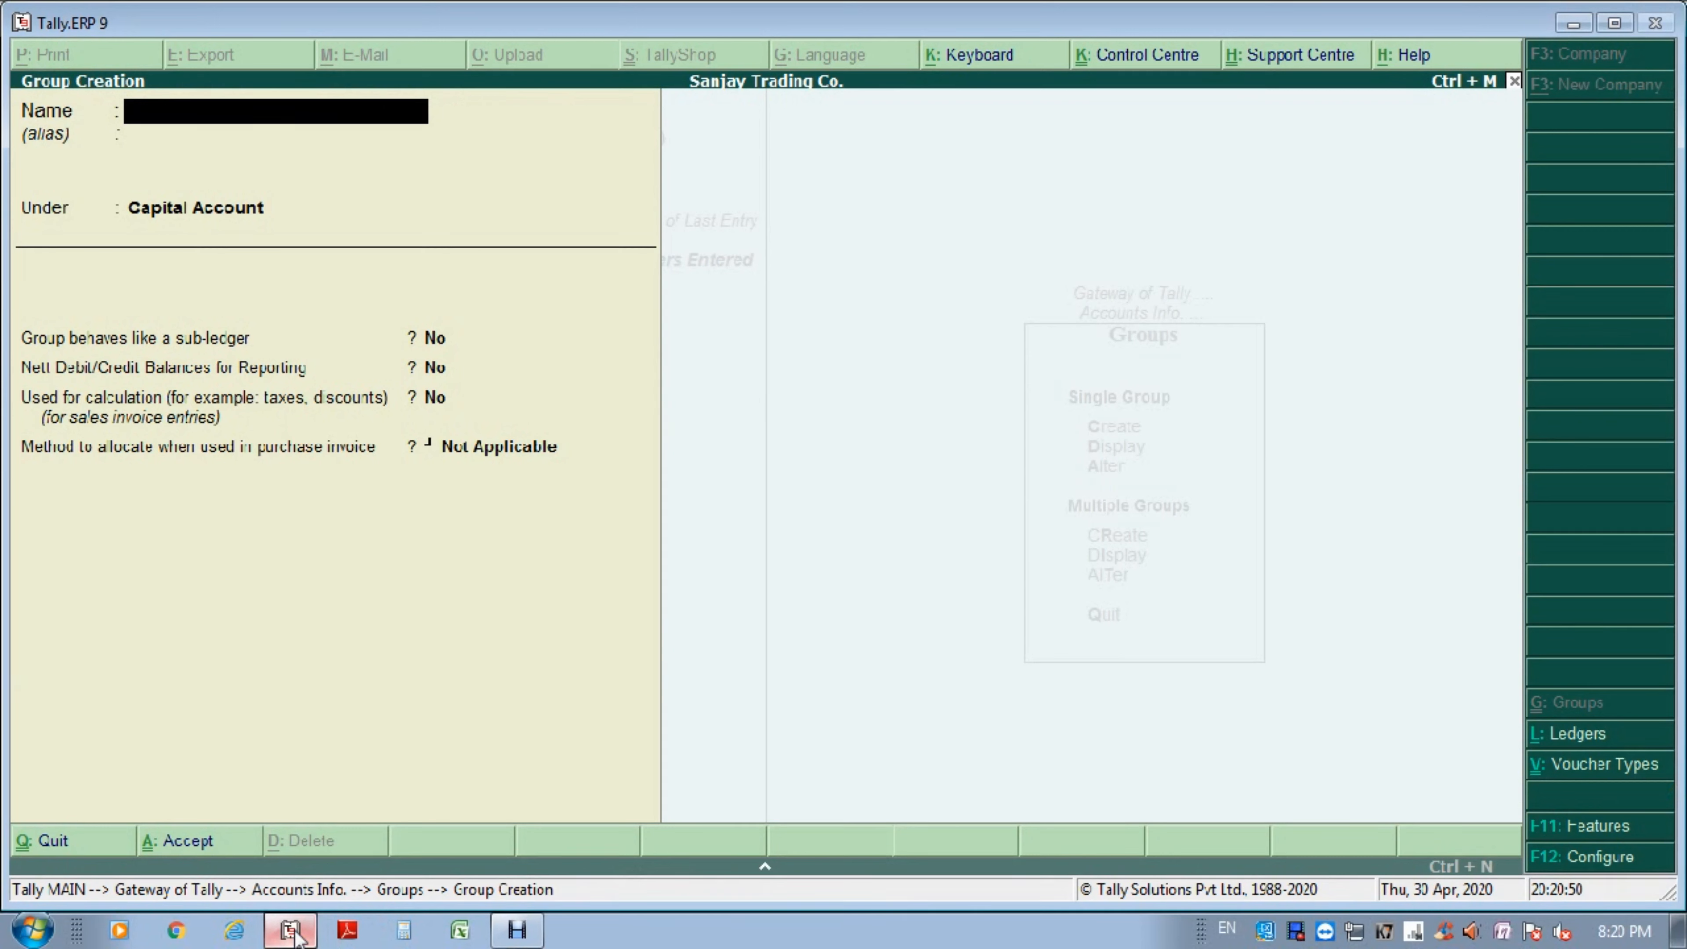
Name the new group Sales & Distribution Expenses and place it under Indirect Expenses.
text(Sales & dis)
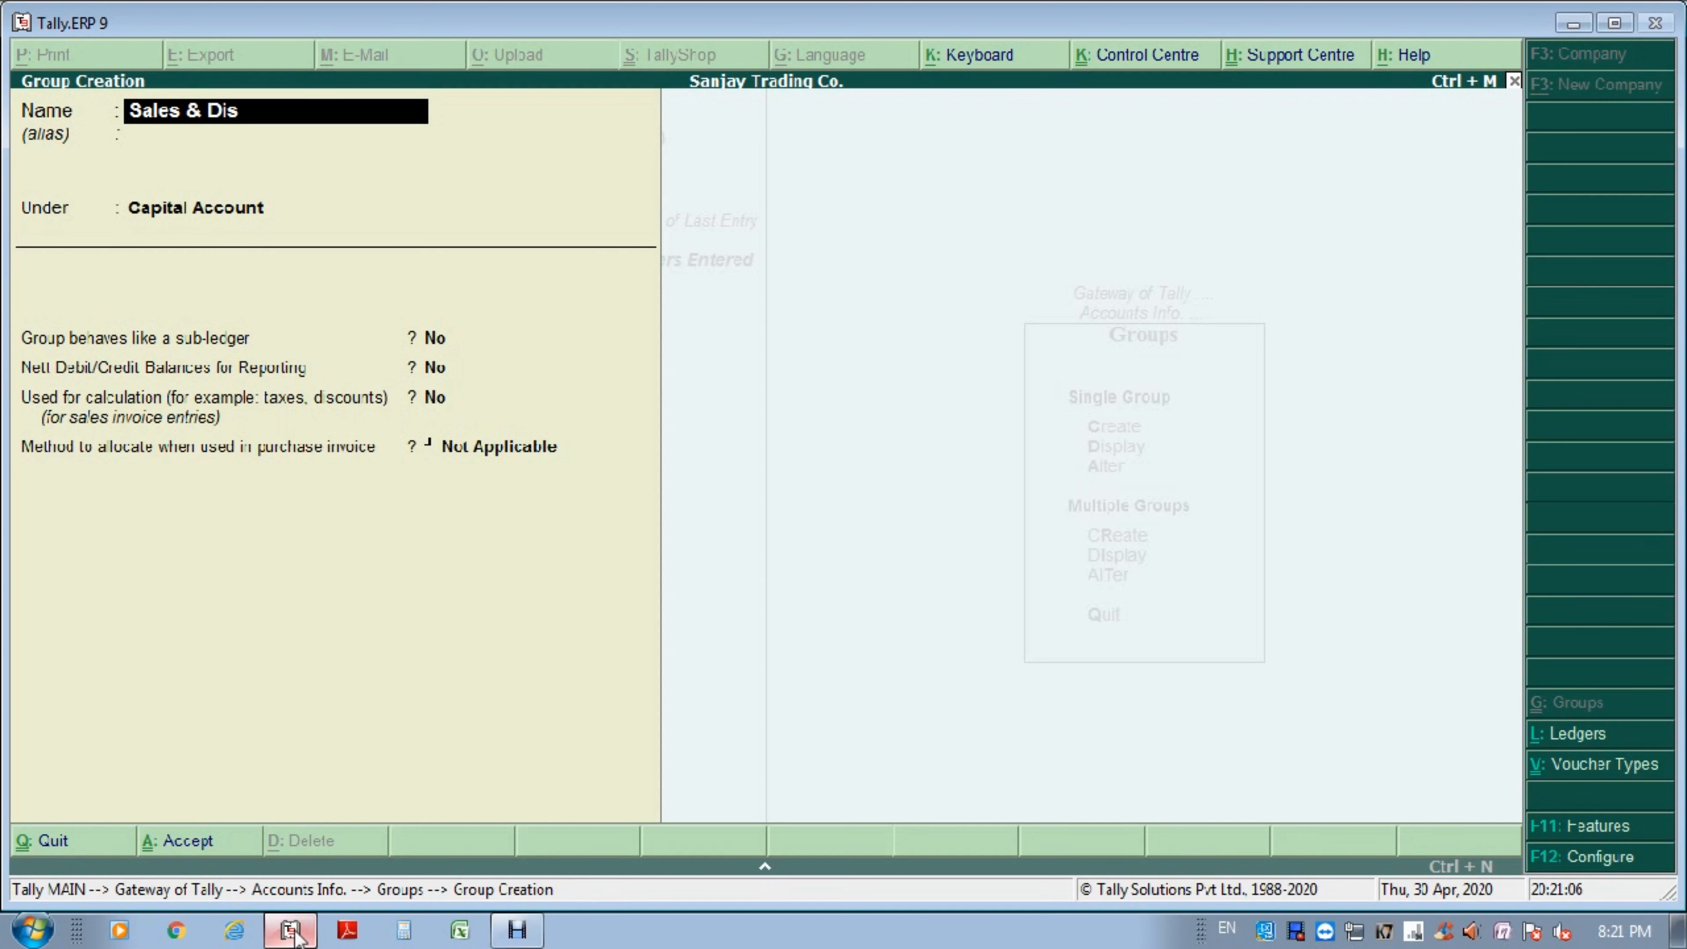
text(tribution Expenses)
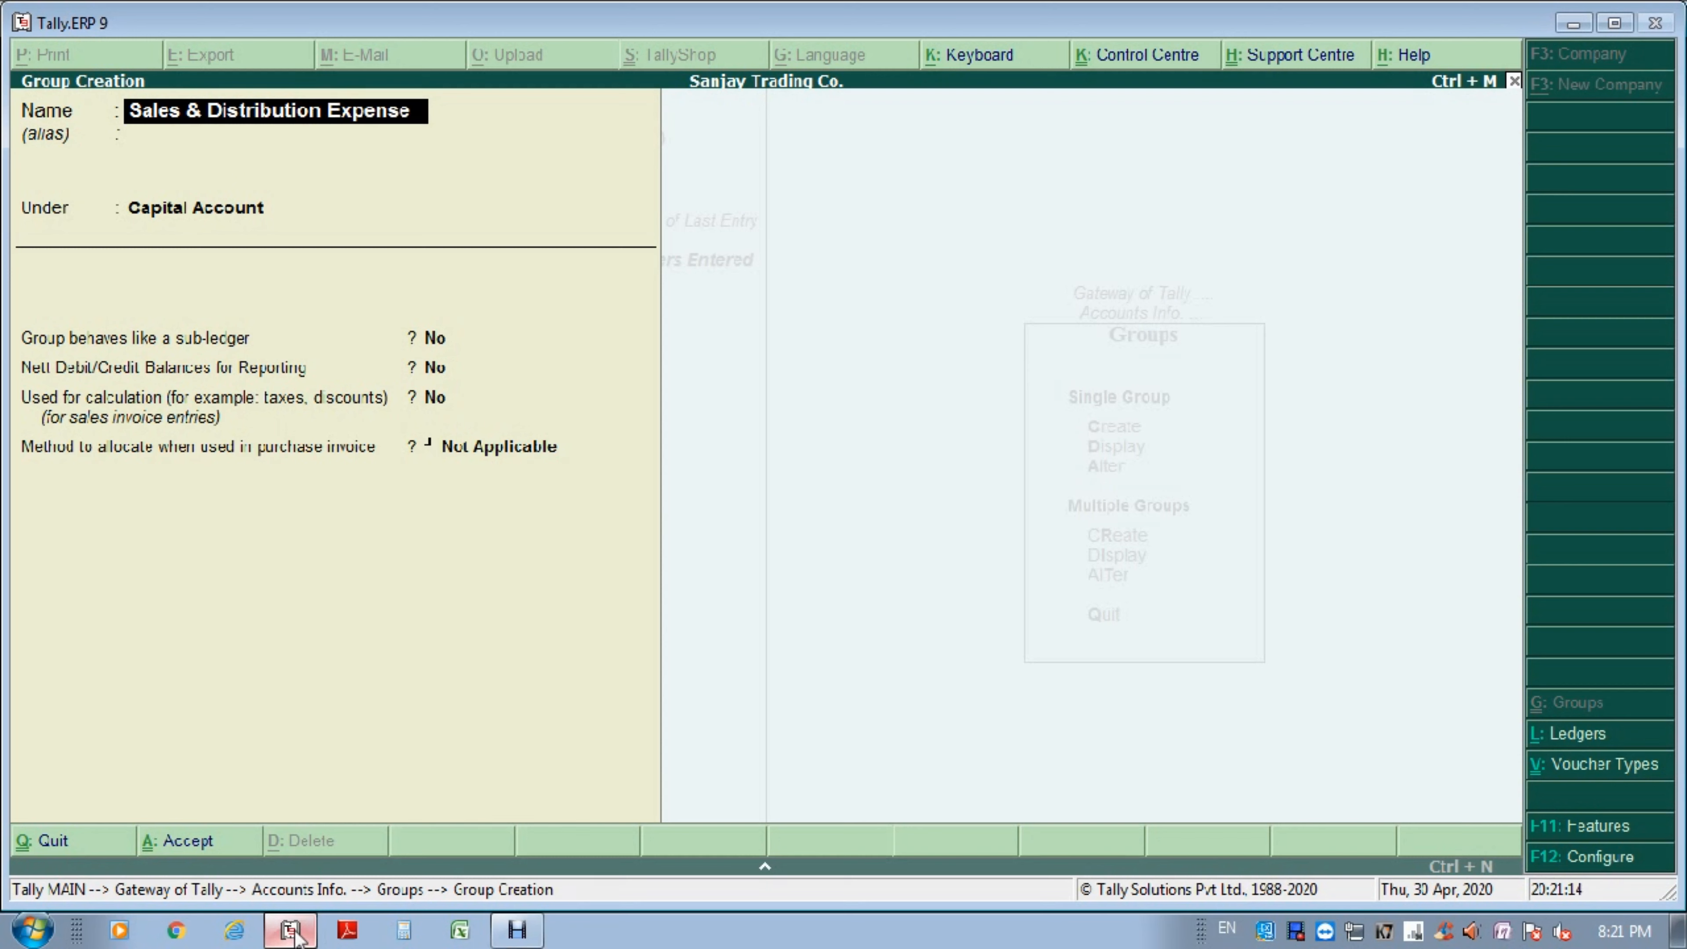
key(Return)
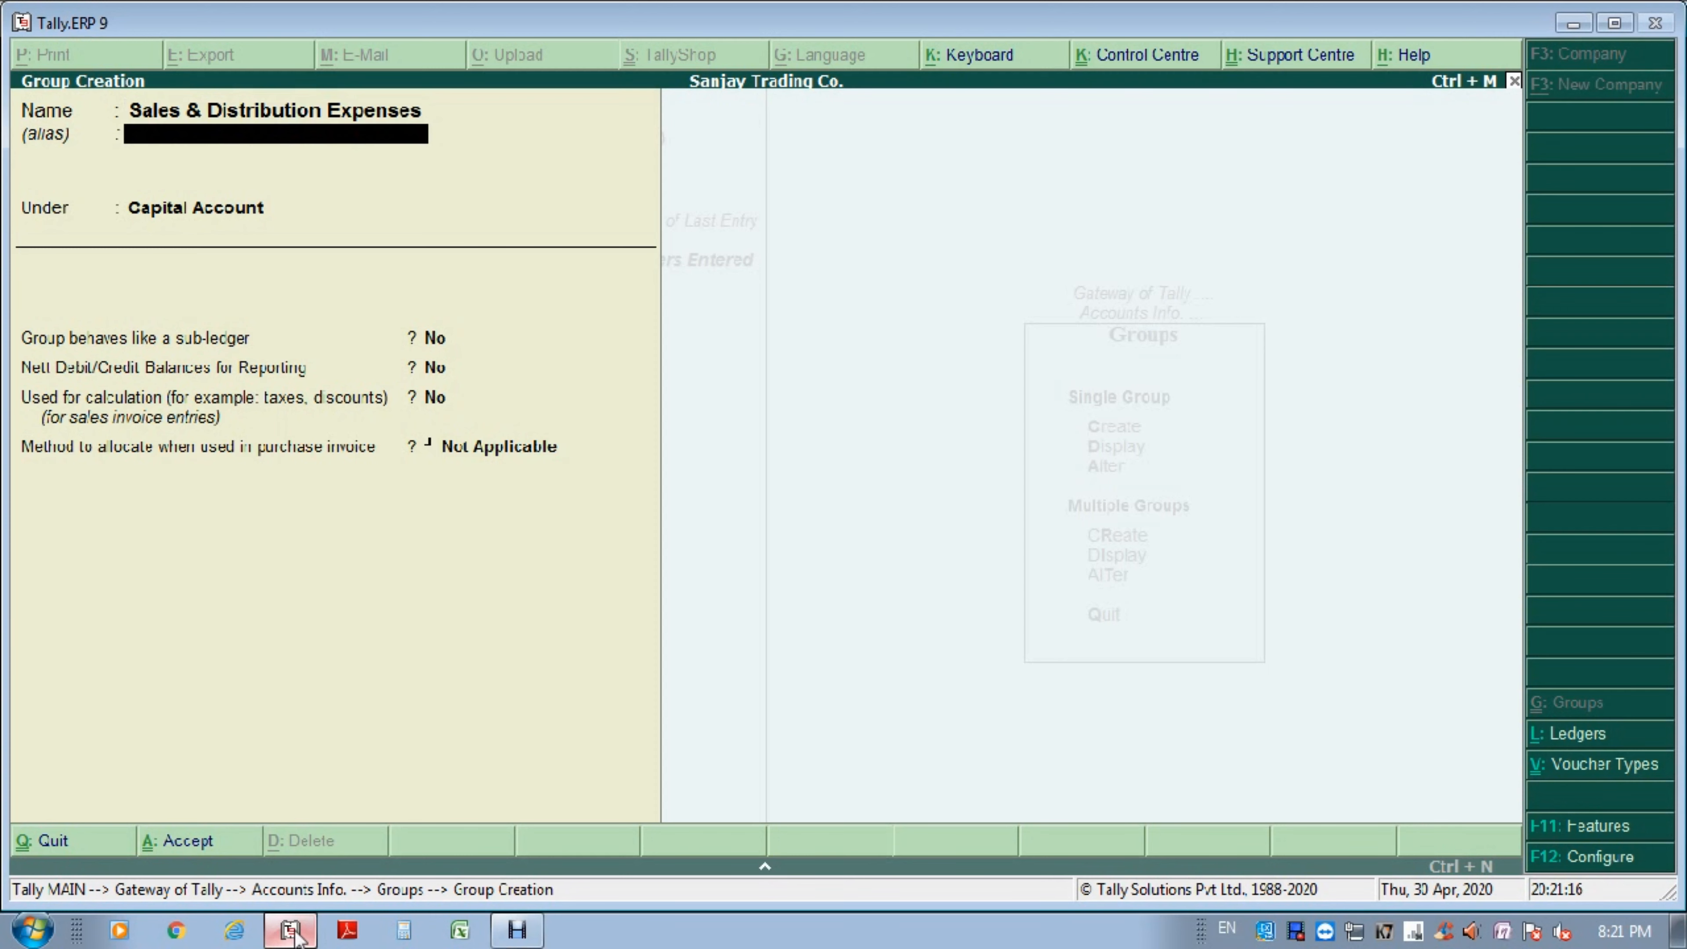
key(Return)
text(Indire)
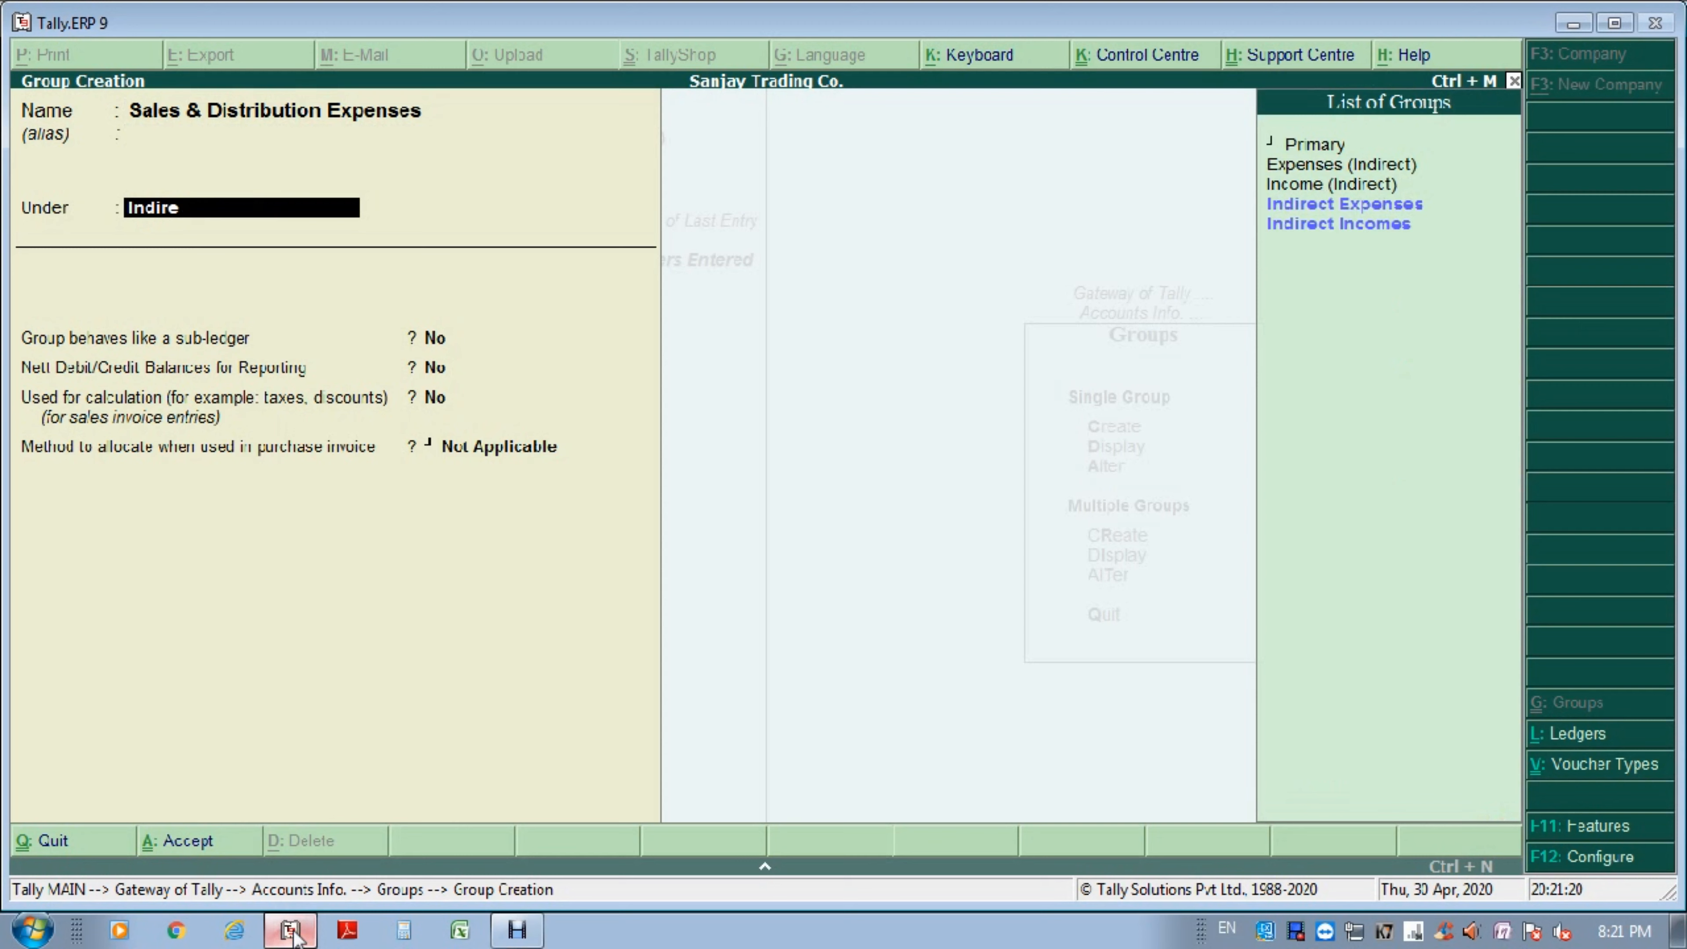
key(Return)
key(Return)
key(Return)
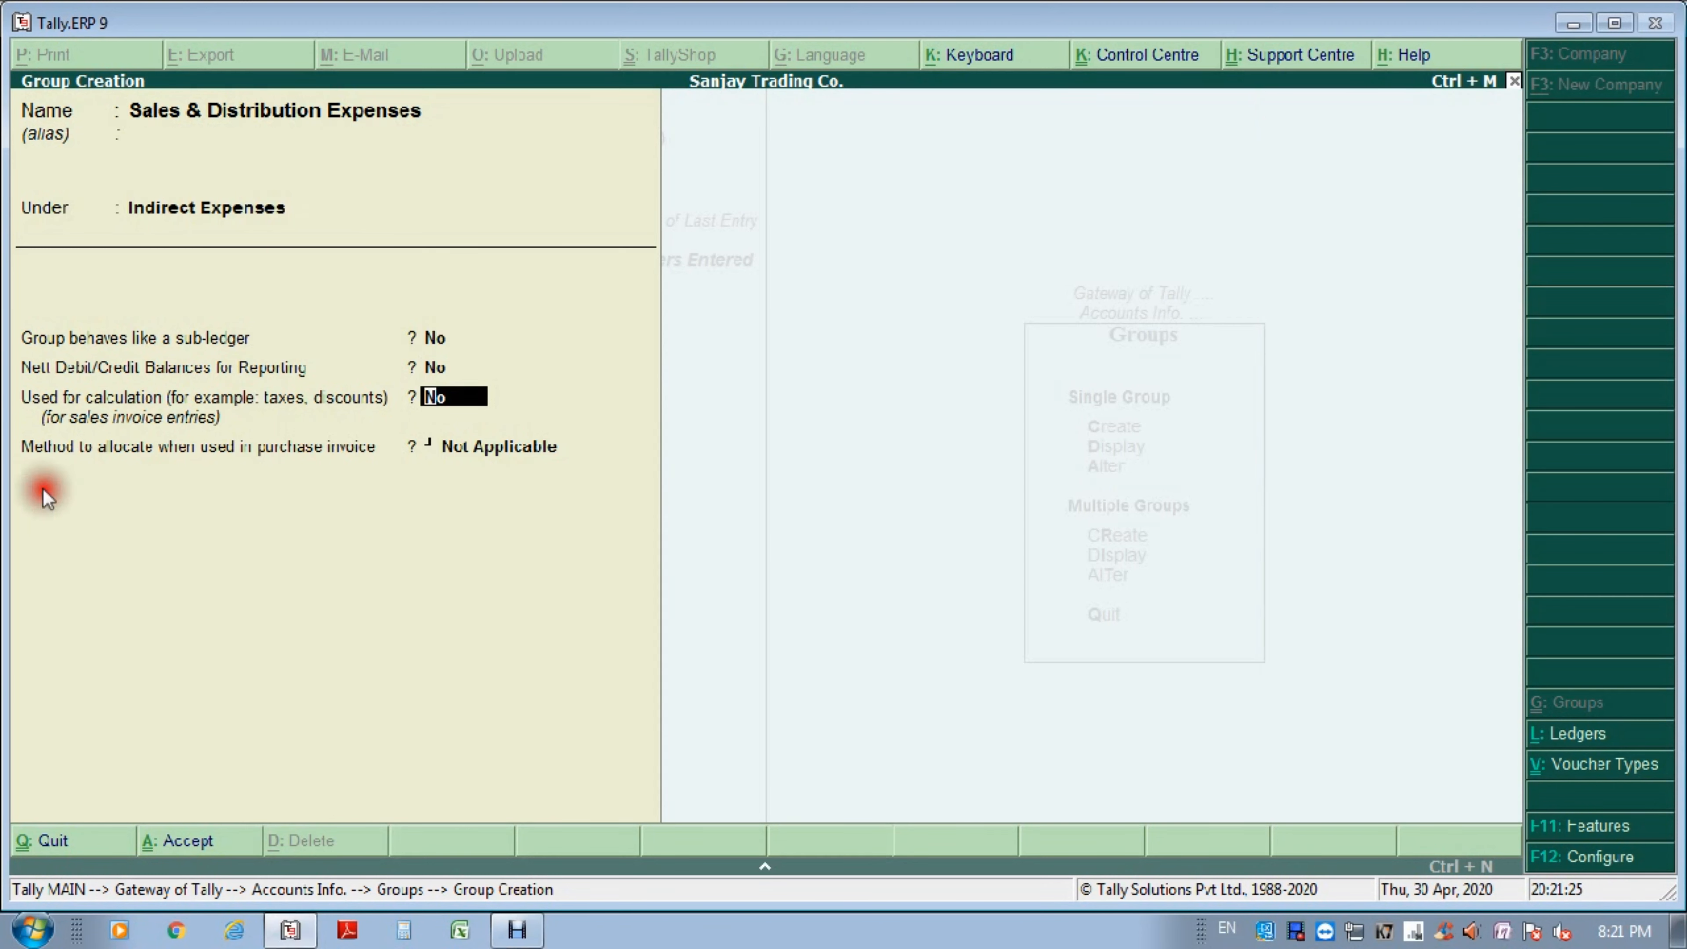
Recheck the parent group of Sales & Distribution Expenses, keep the remaining default options and save the group.
click(187, 220)
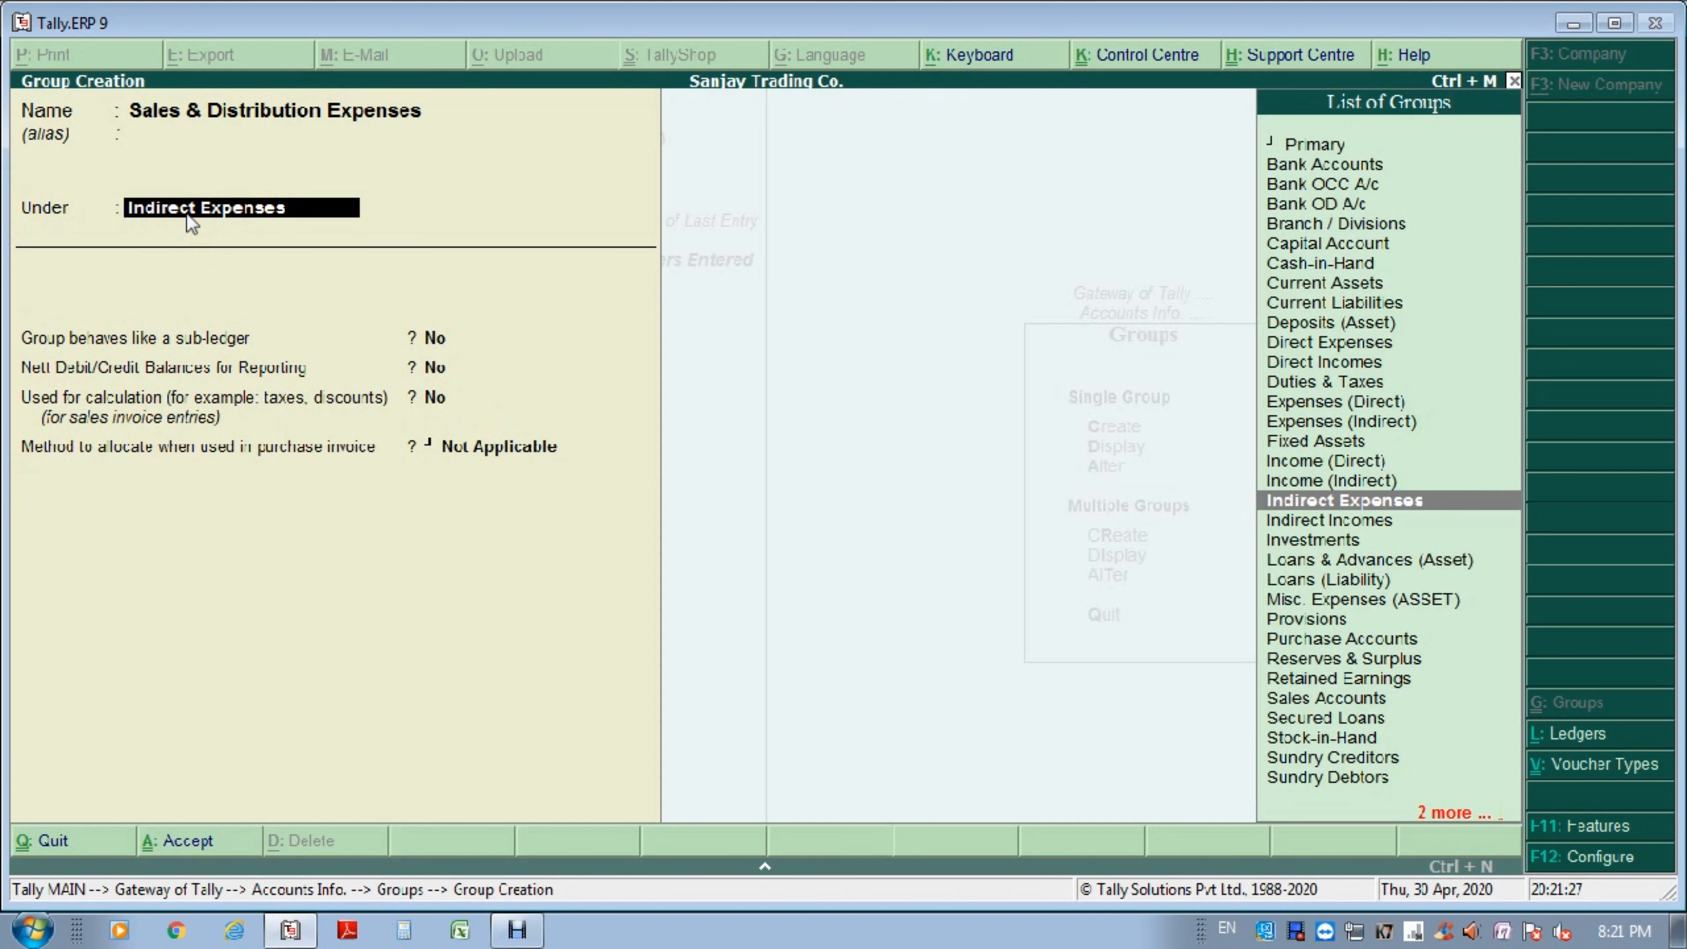
key(Return)
key(Return)
key(Return)
key(Return)
key(Return)
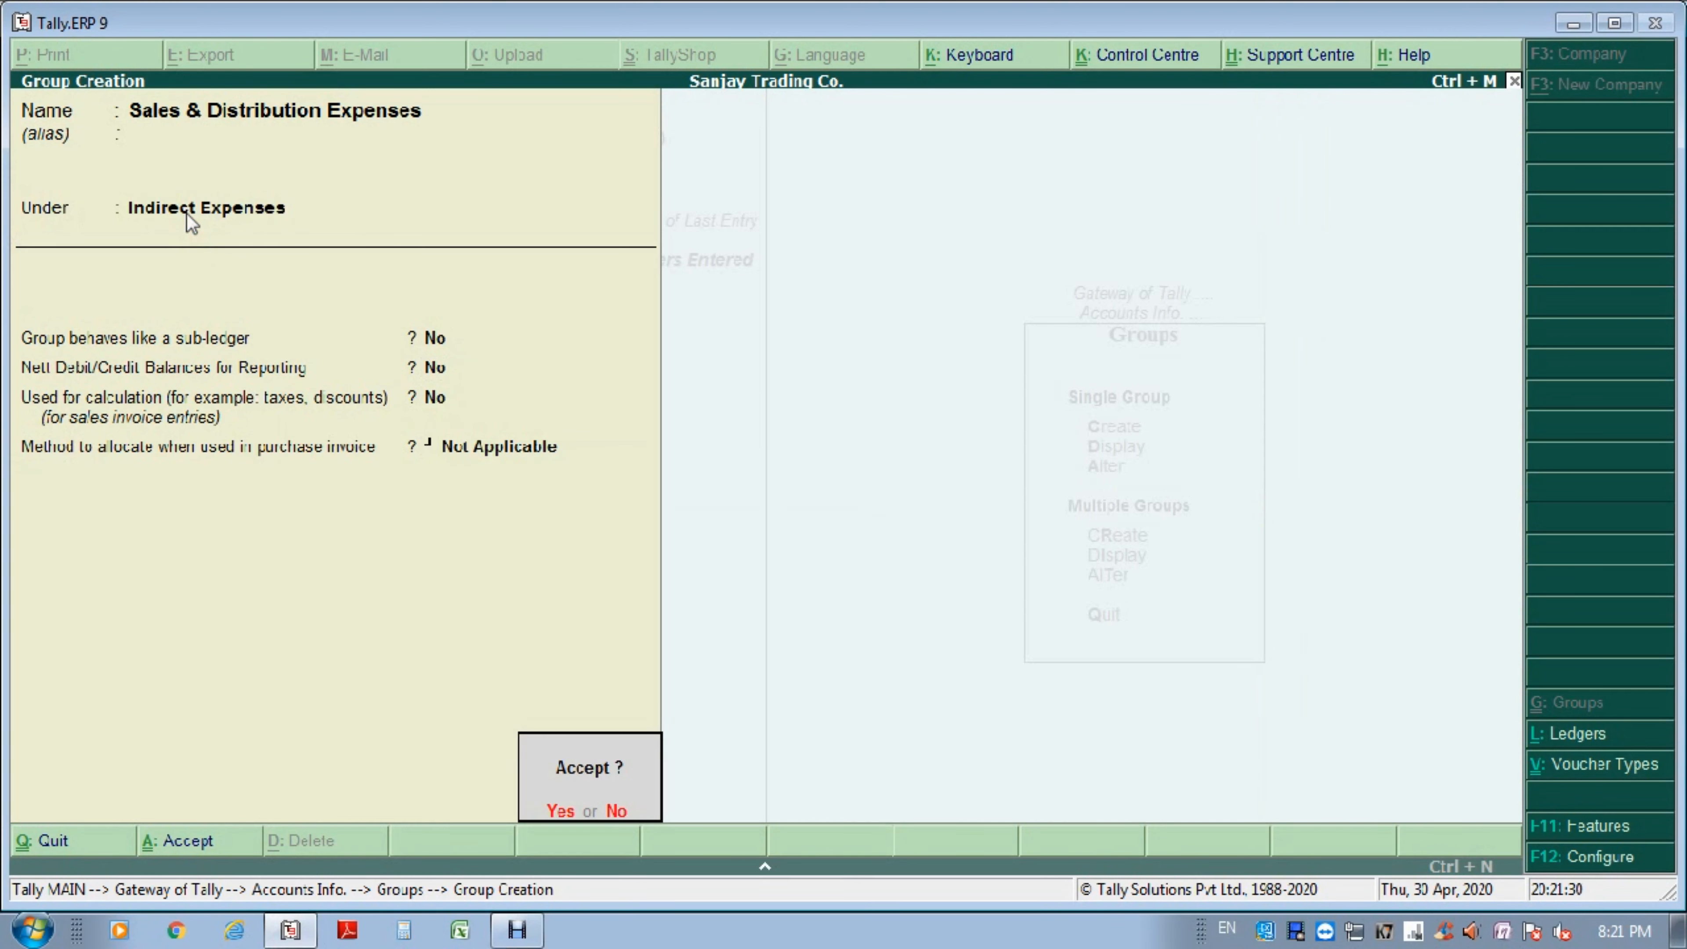
key(Return)
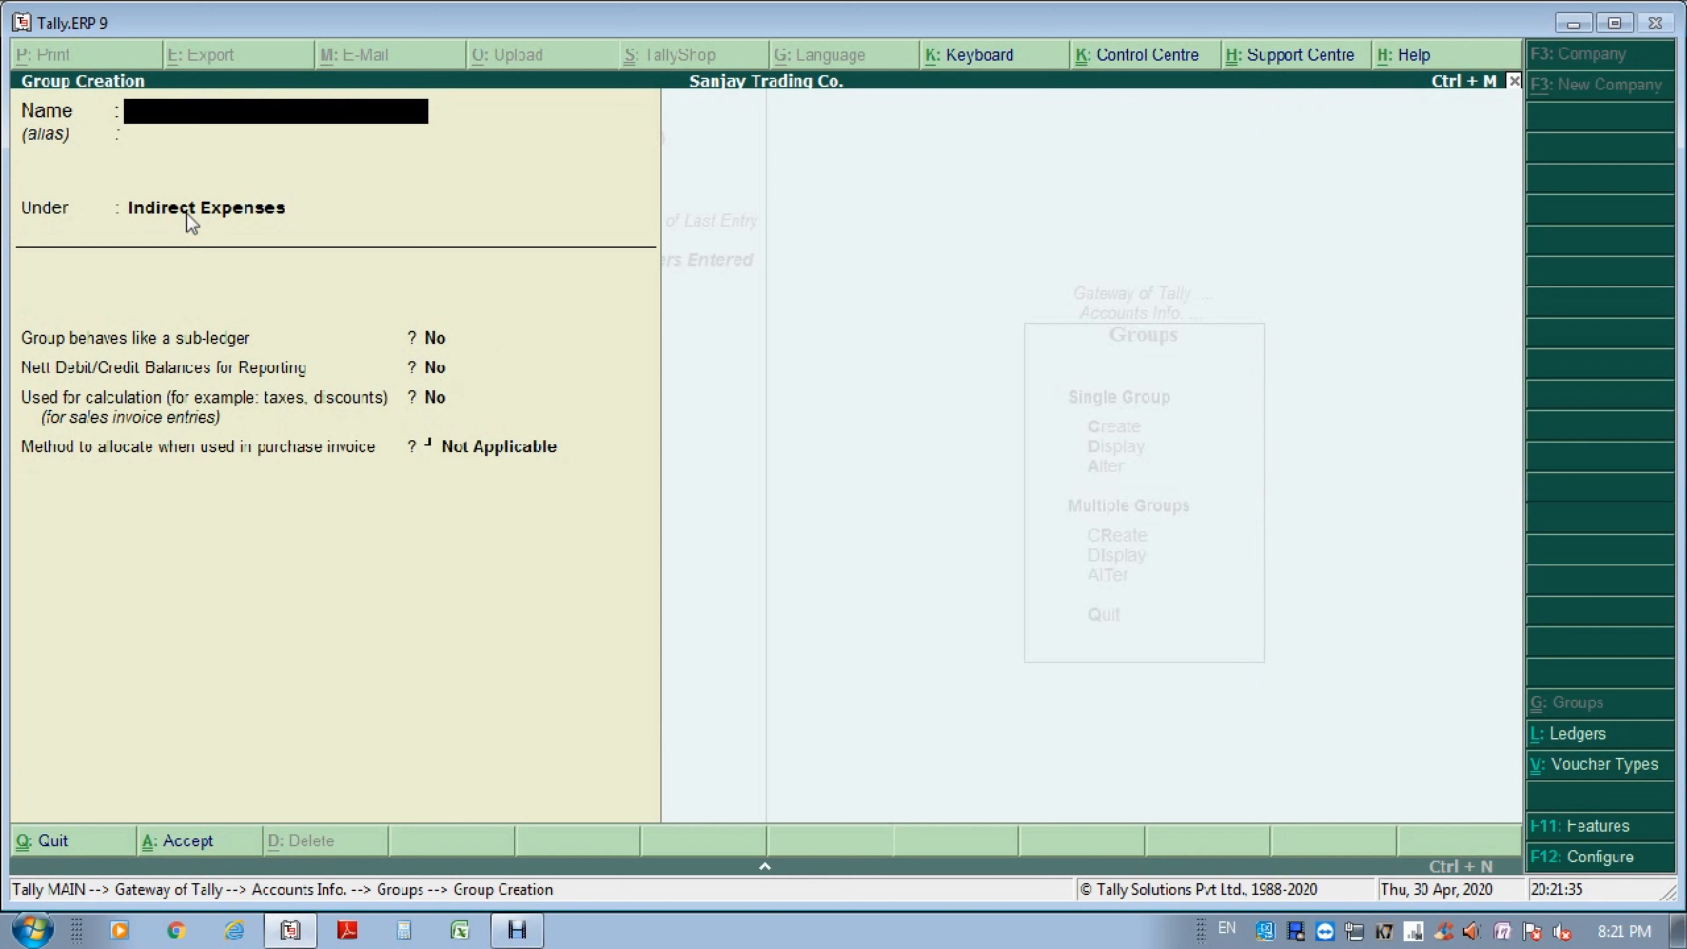
Name the second group Administrative & General Expenses, leaving its alias blank.
text(Administrave)
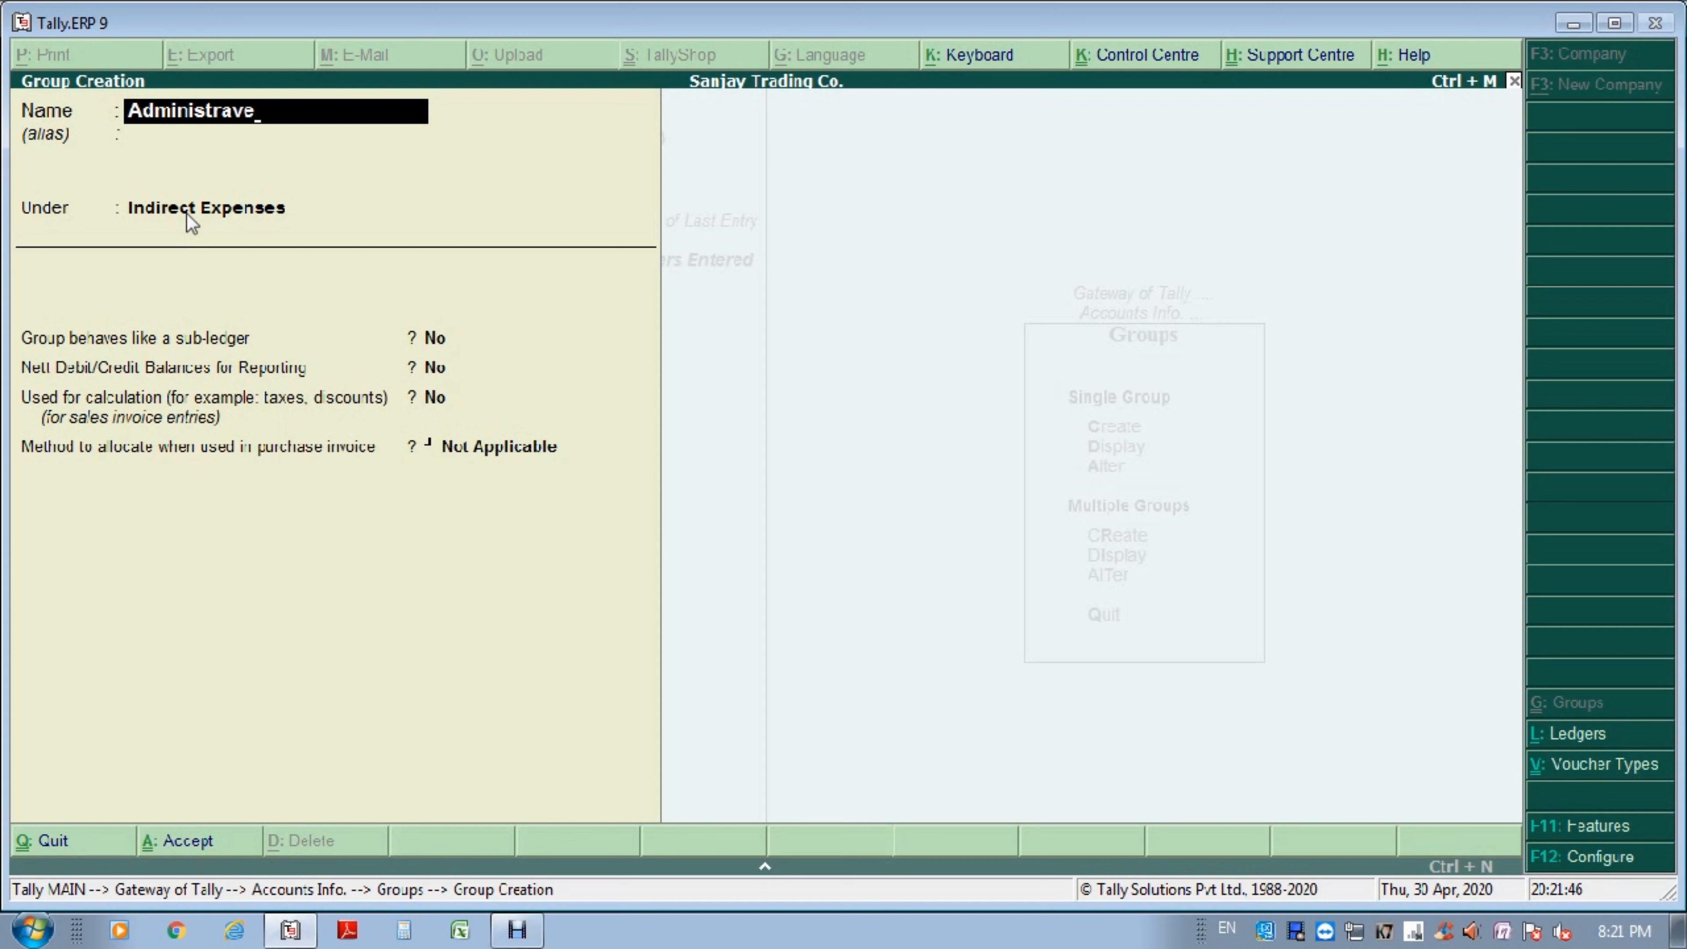
key(BackSpace)
key(BackSpace)
key(BackSpace)
key(BackSpace)
text(rative)
text(&)
key(BackSpace)
text(& Gener)
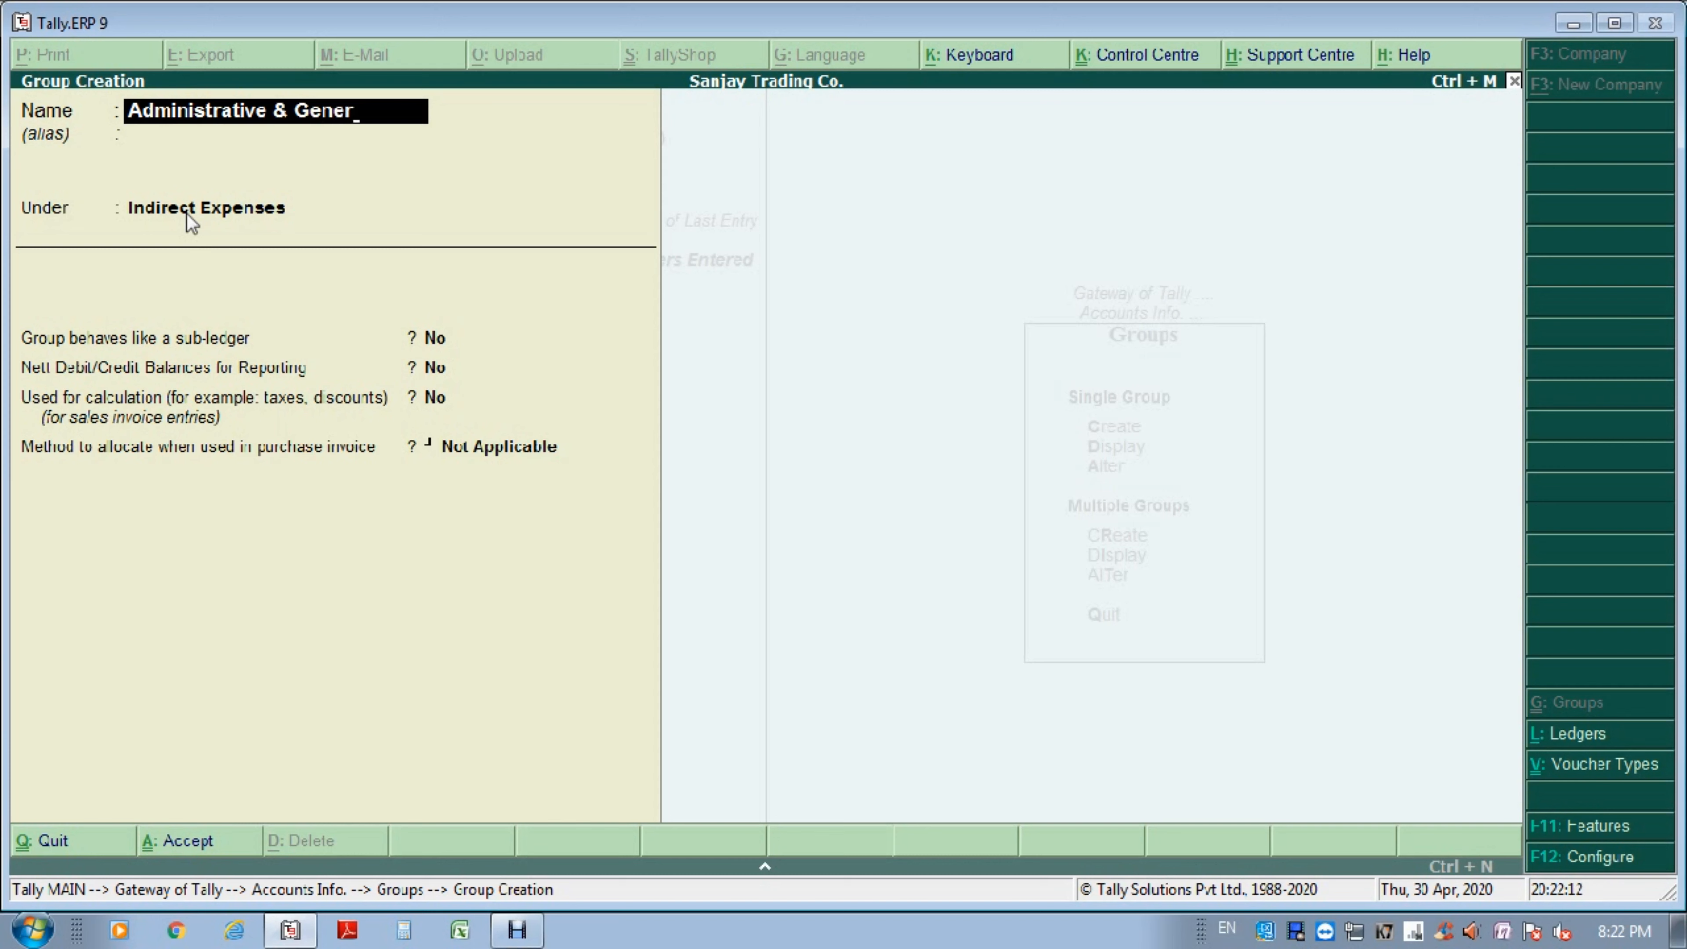
text(al Expenses)
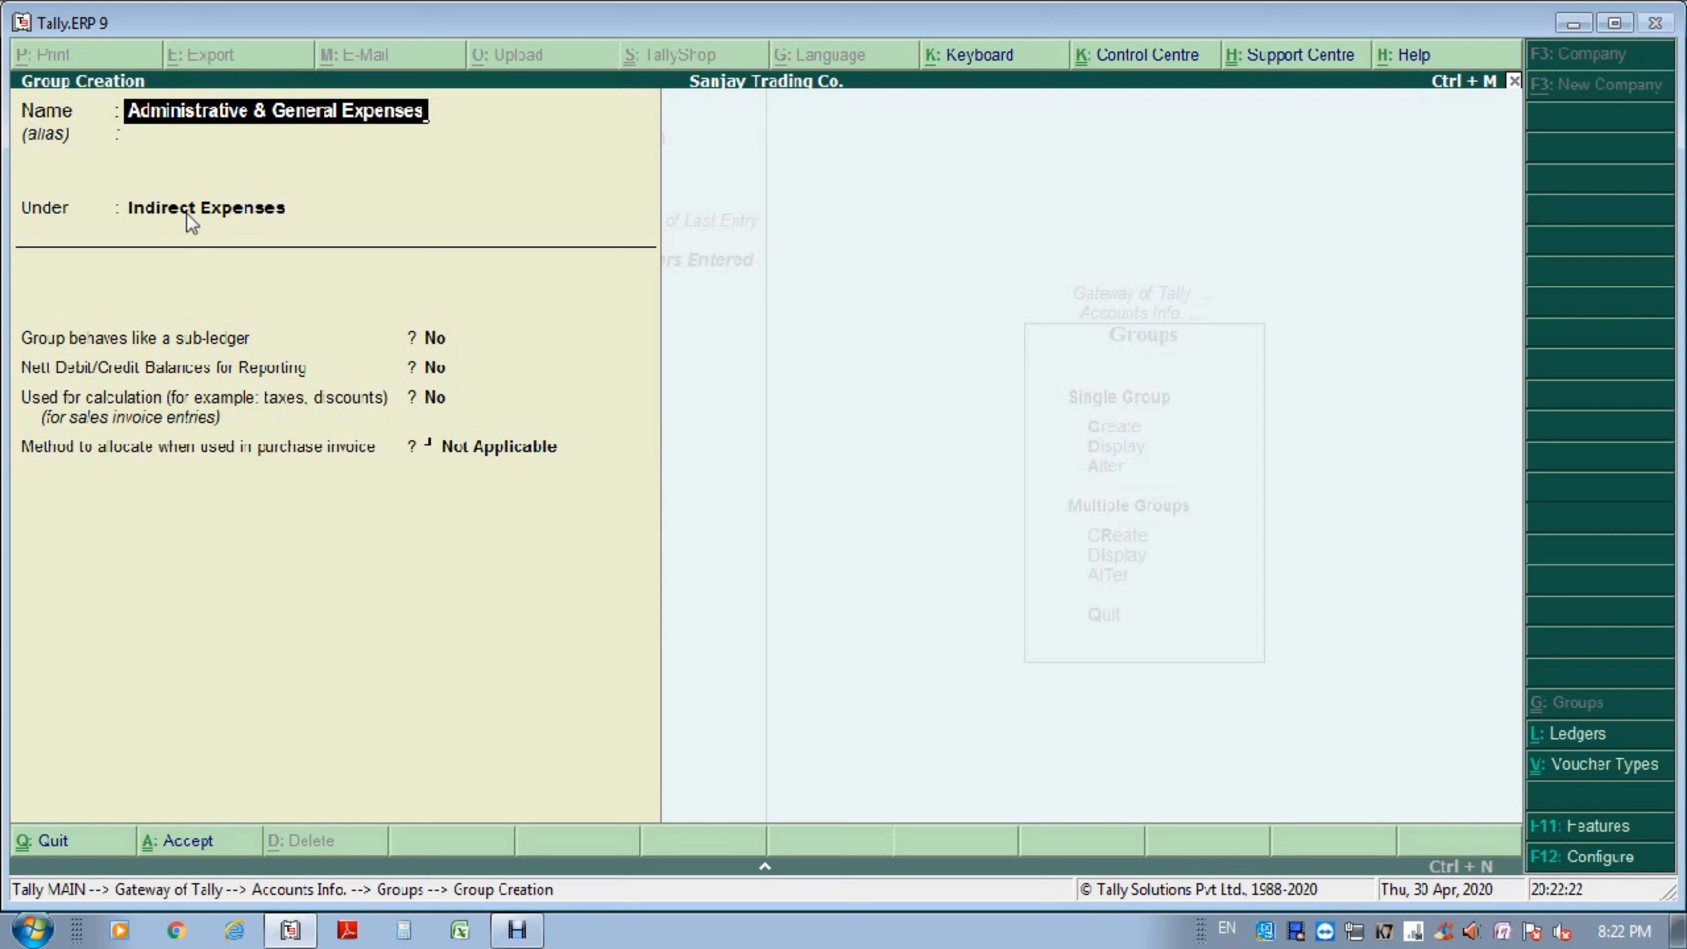
key(Return)
key(Return)
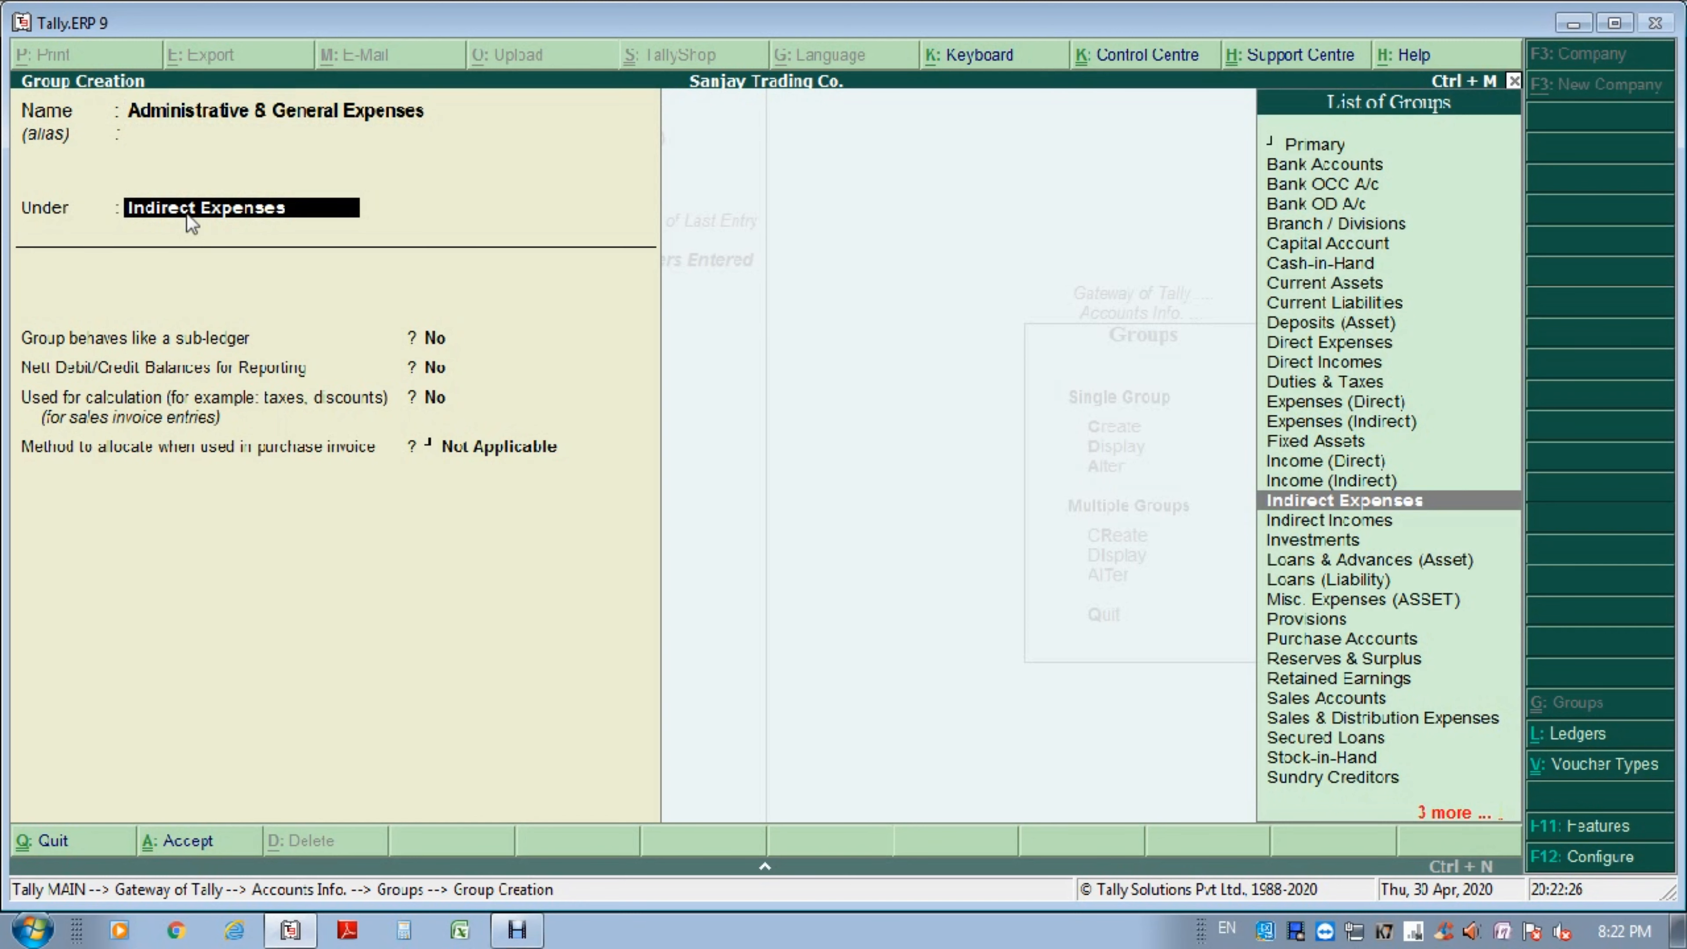
Place Administrative & General Expenses under Indirect Expenses and save the group with the default options.
key(Return)
key(Return)
key(BackSpace)
key(BackSpace)
text(Indi)
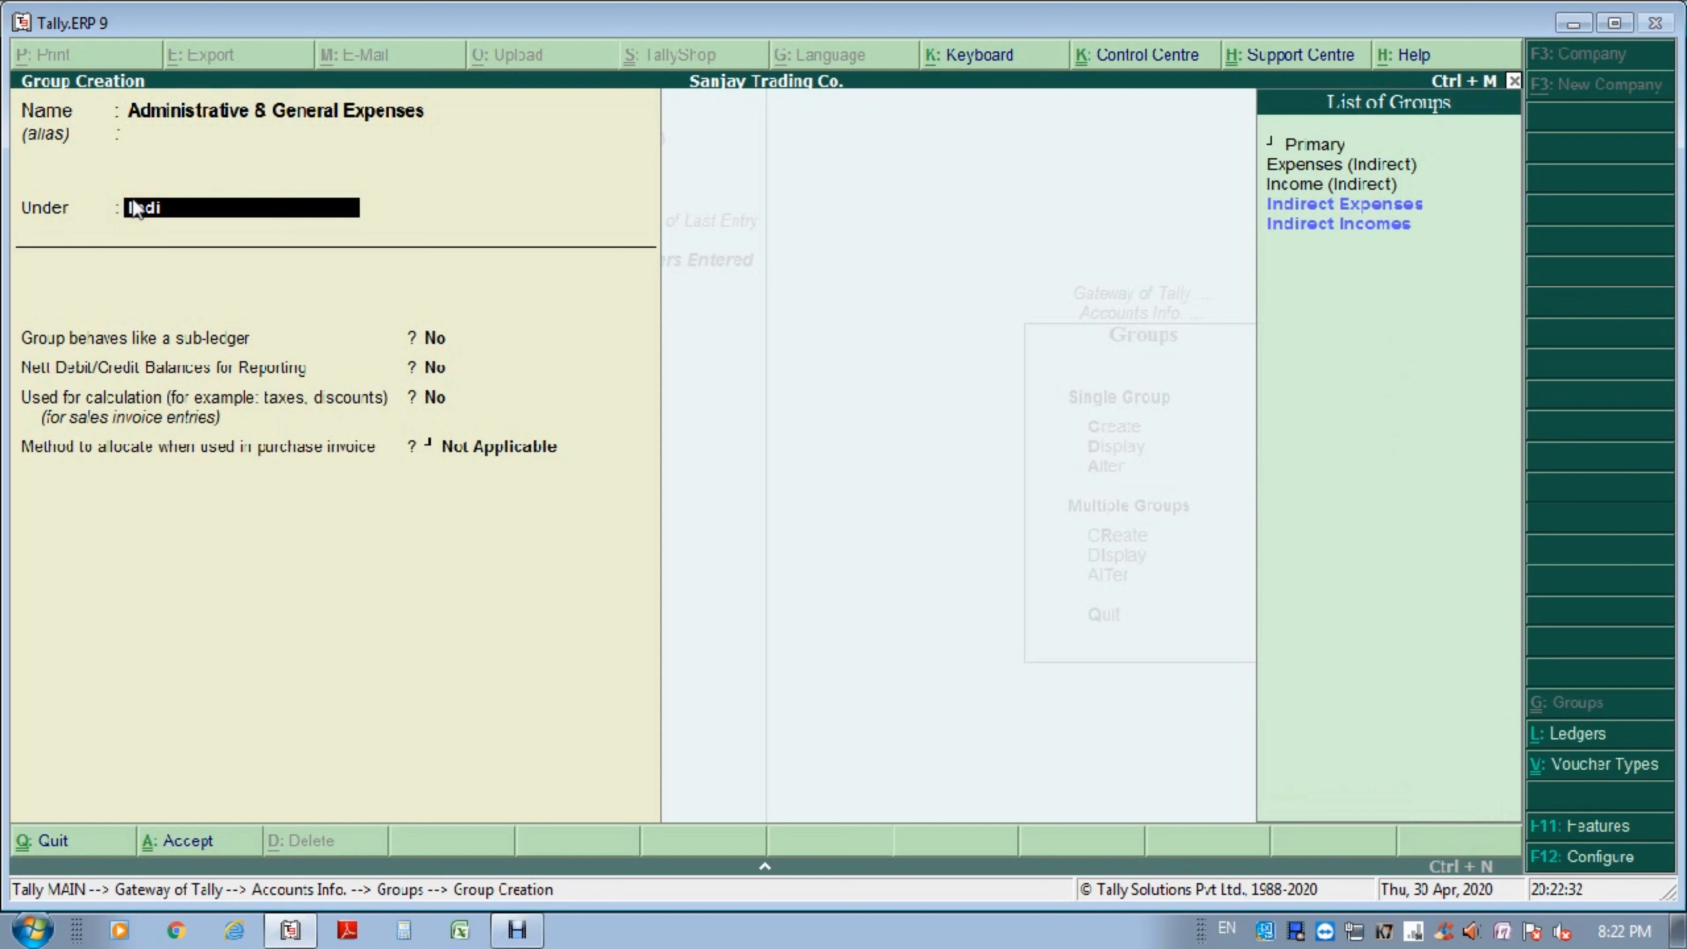
key(Return)
key(Return)
key(Return)
key(Return)
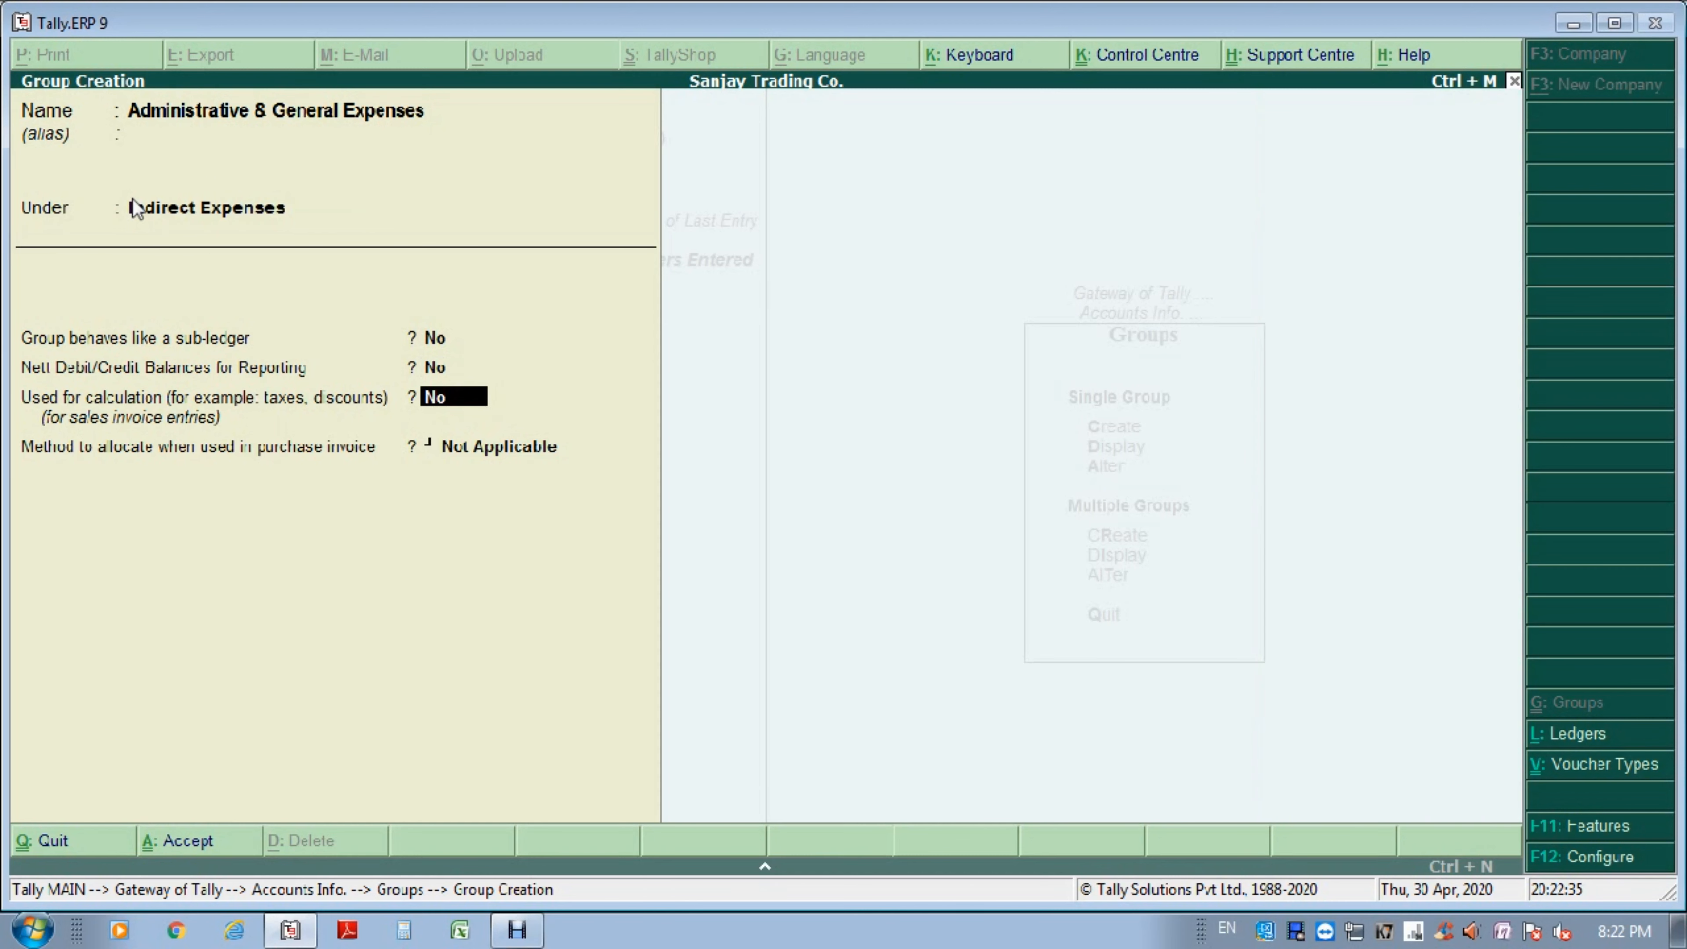
key(Return)
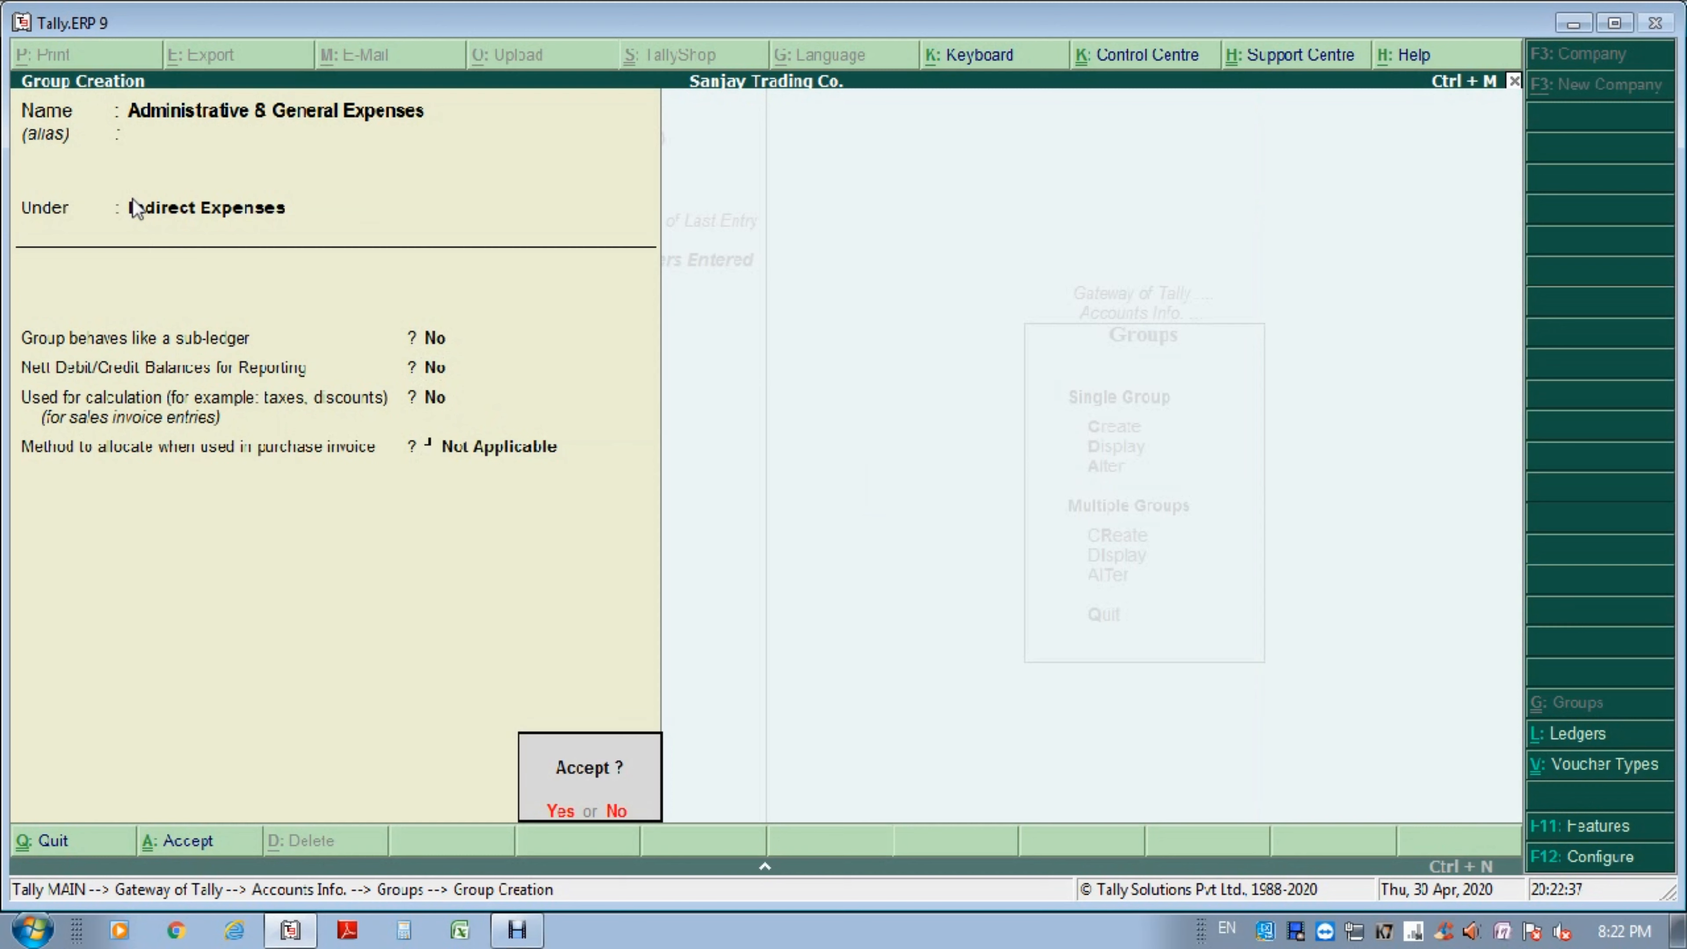
key(Return)
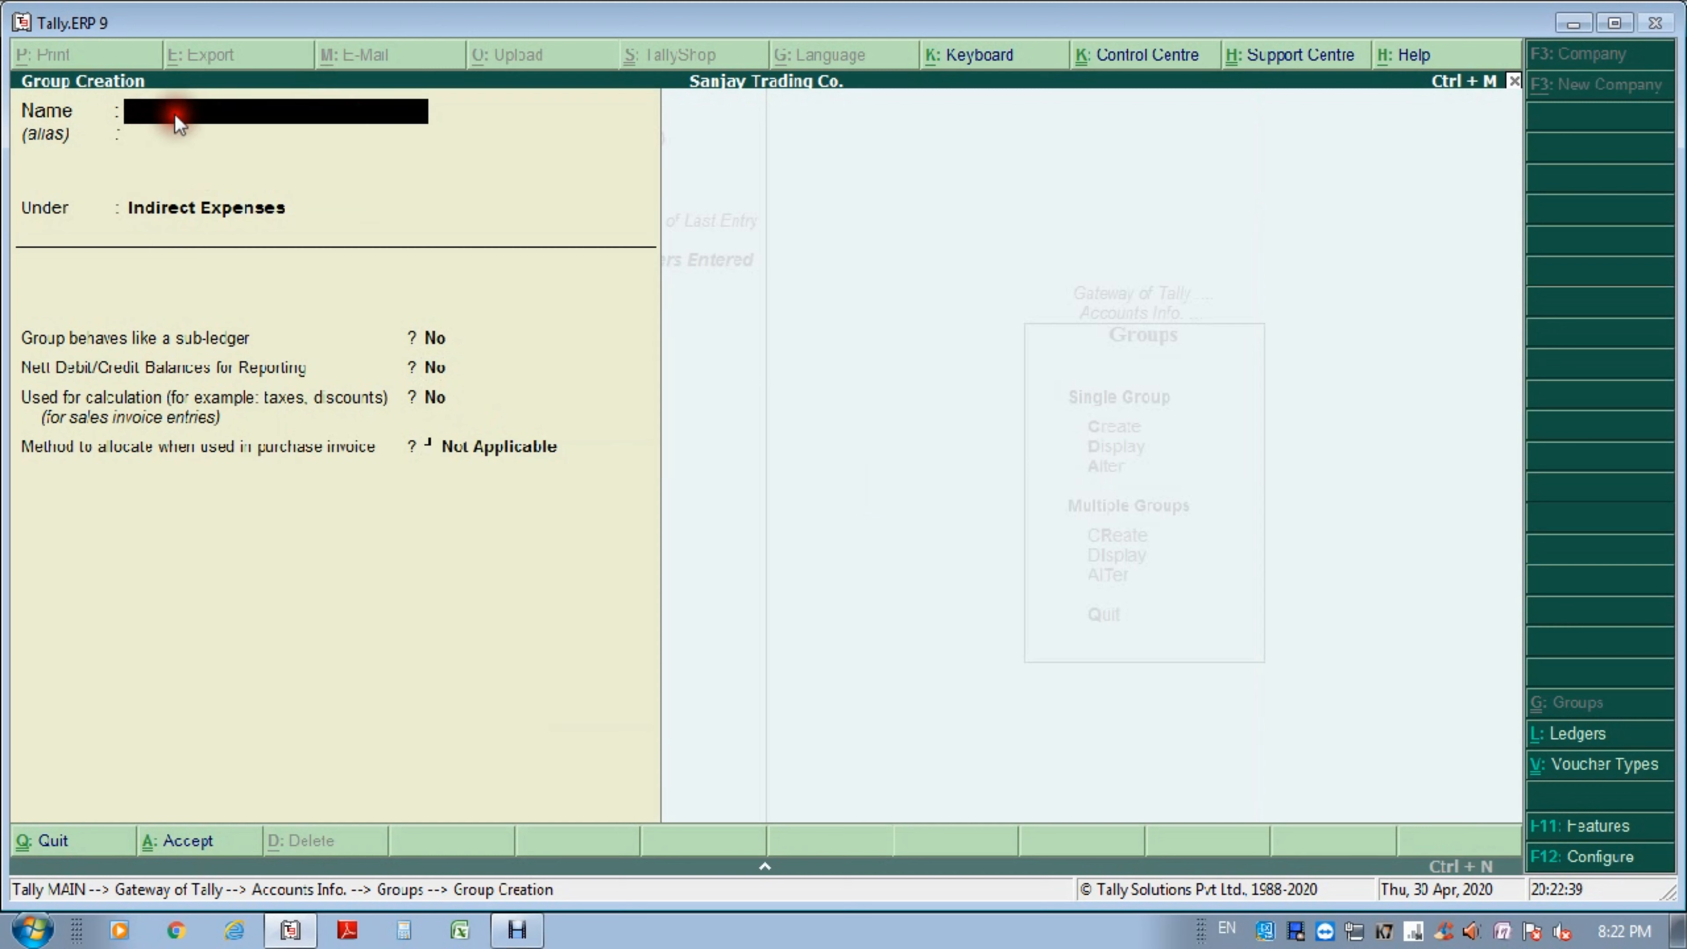
Name the third group Salaries & Others Benefit.
text(Sal)
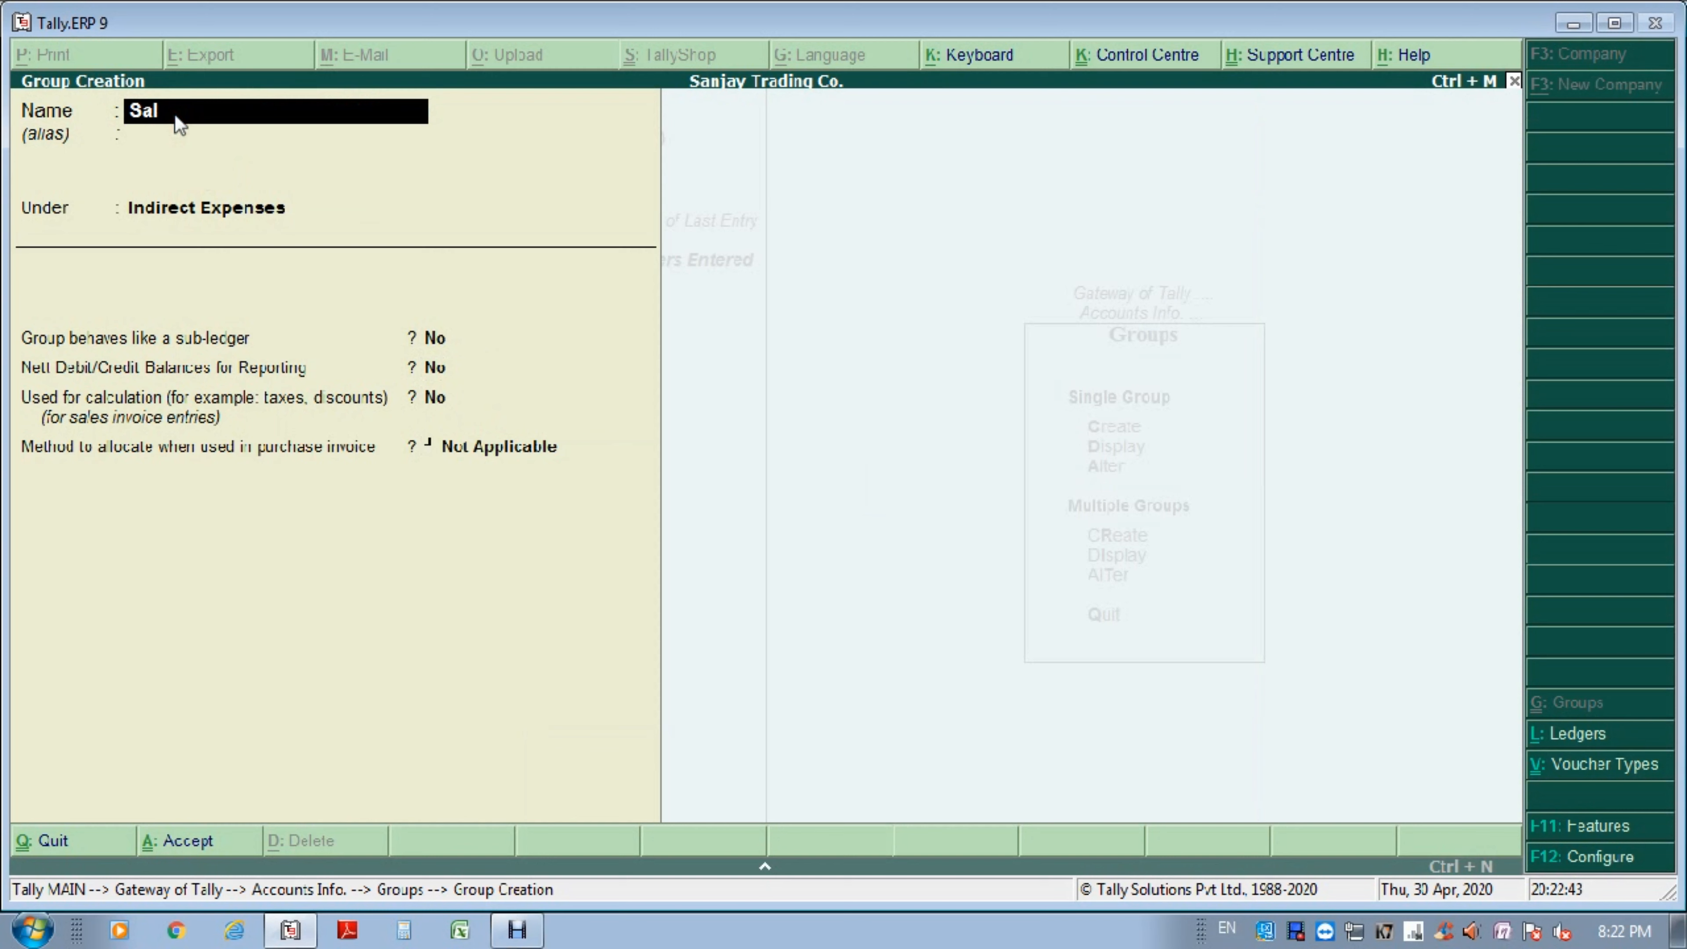
text(aries & Othe)
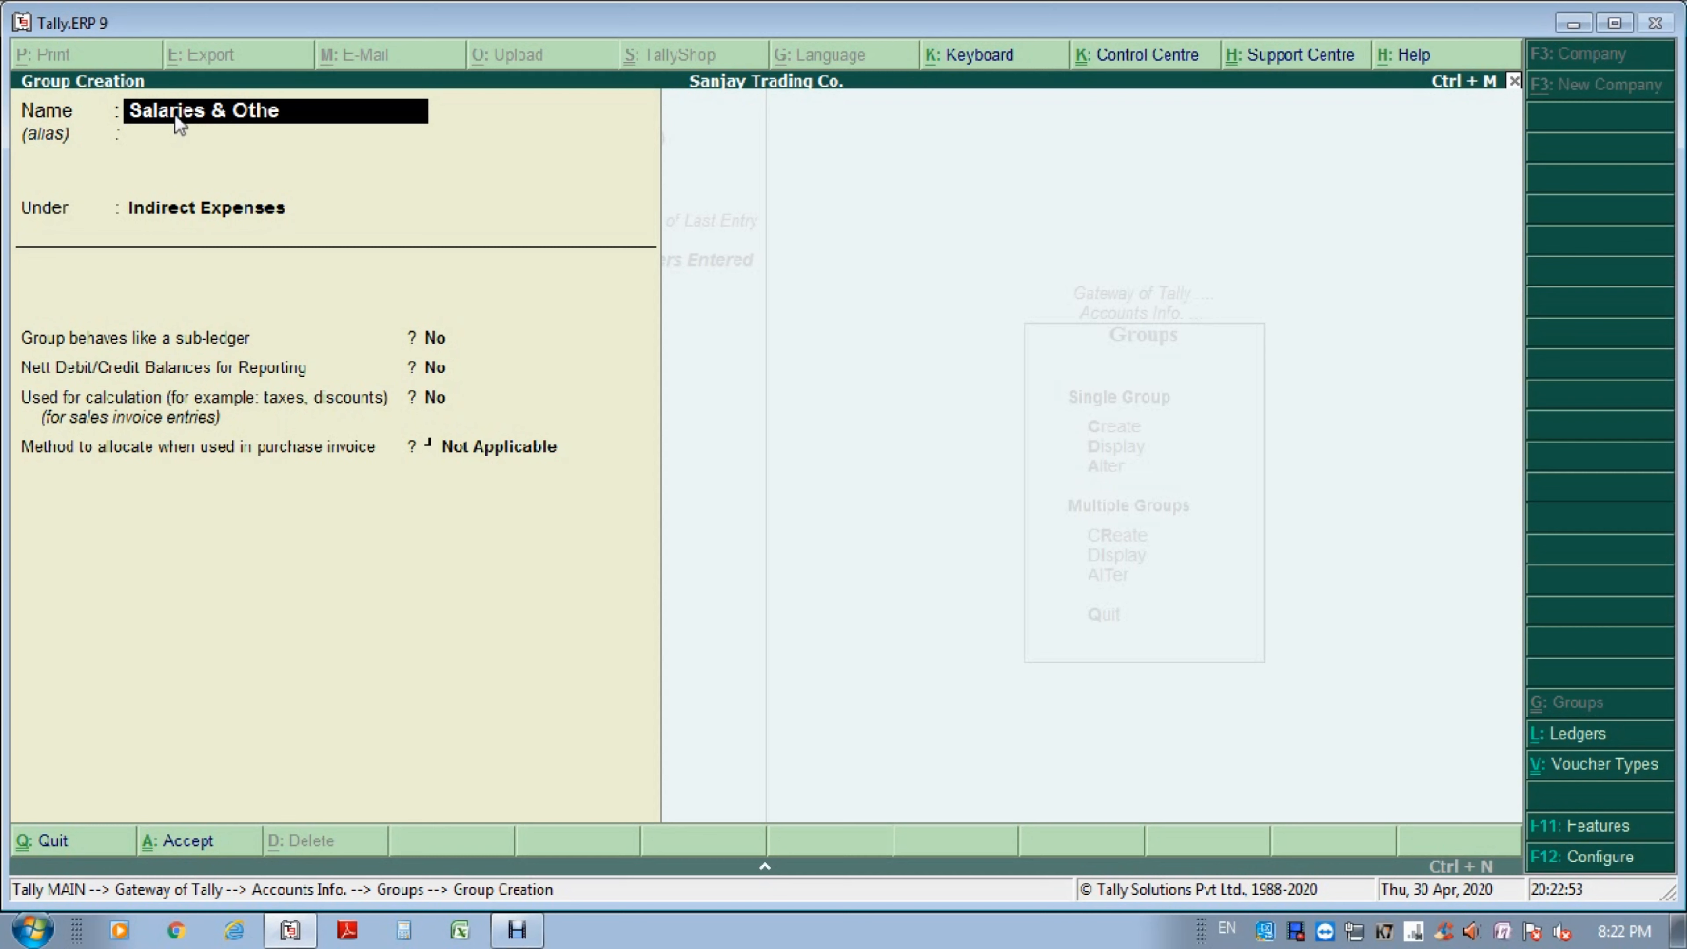
text(rs Benefit)
key(Return)
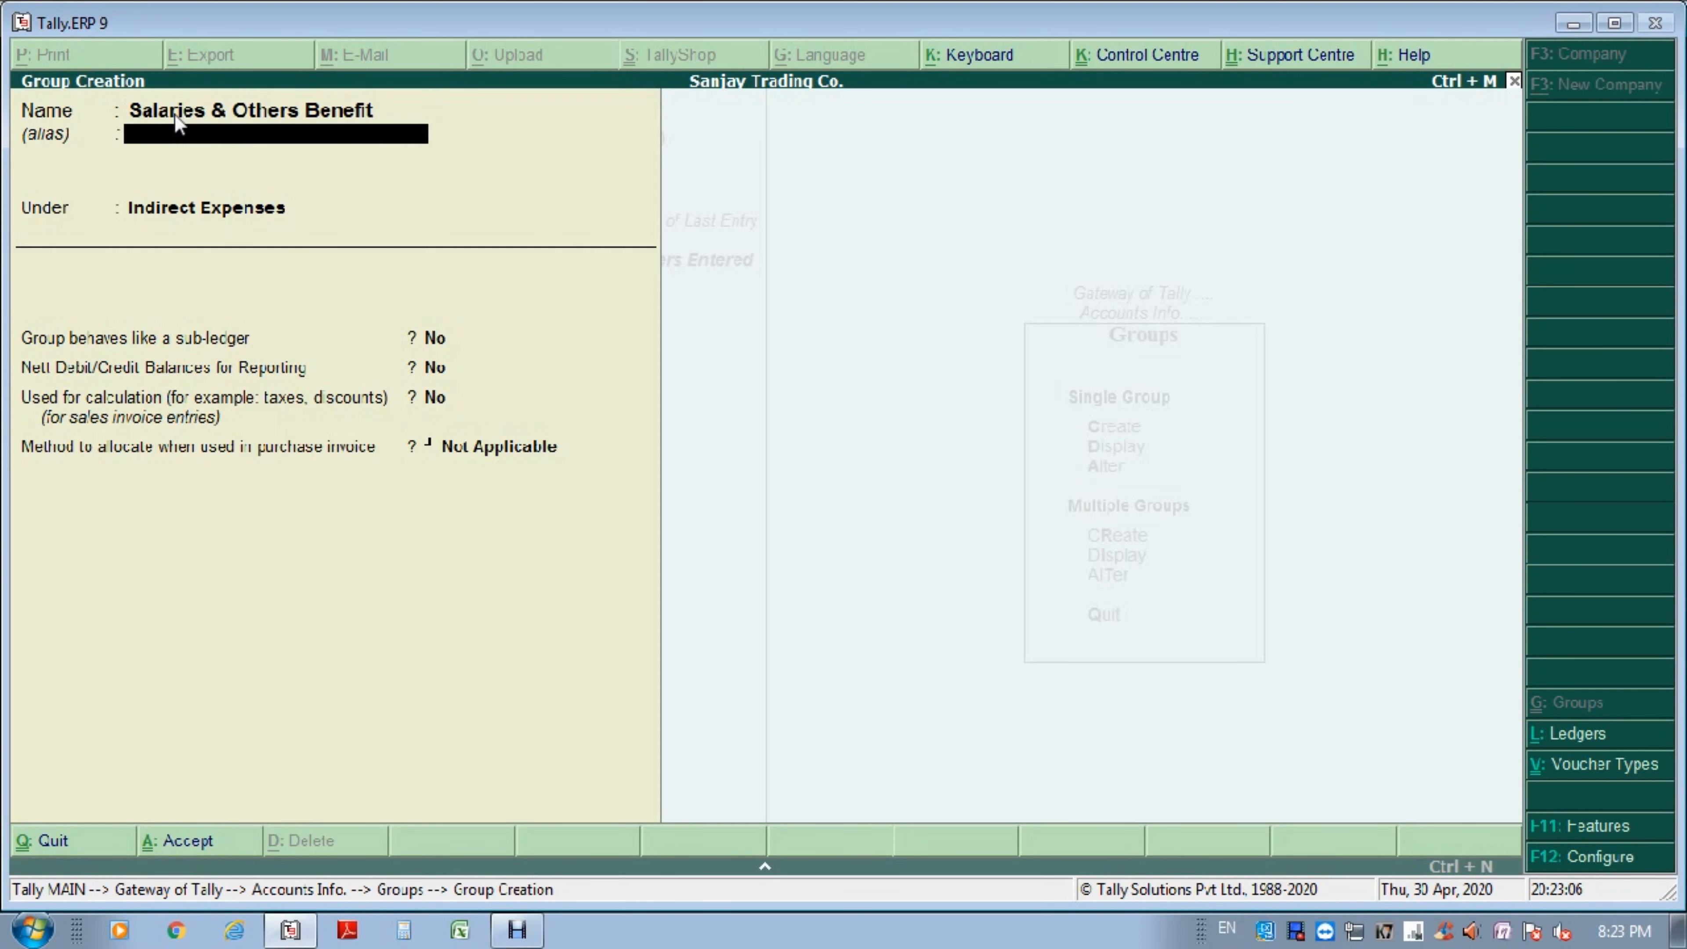
Place Salaries & Others Benefit under Indirect Expenses without an alias and save it with the default options.
key(Return)
text(Indi)
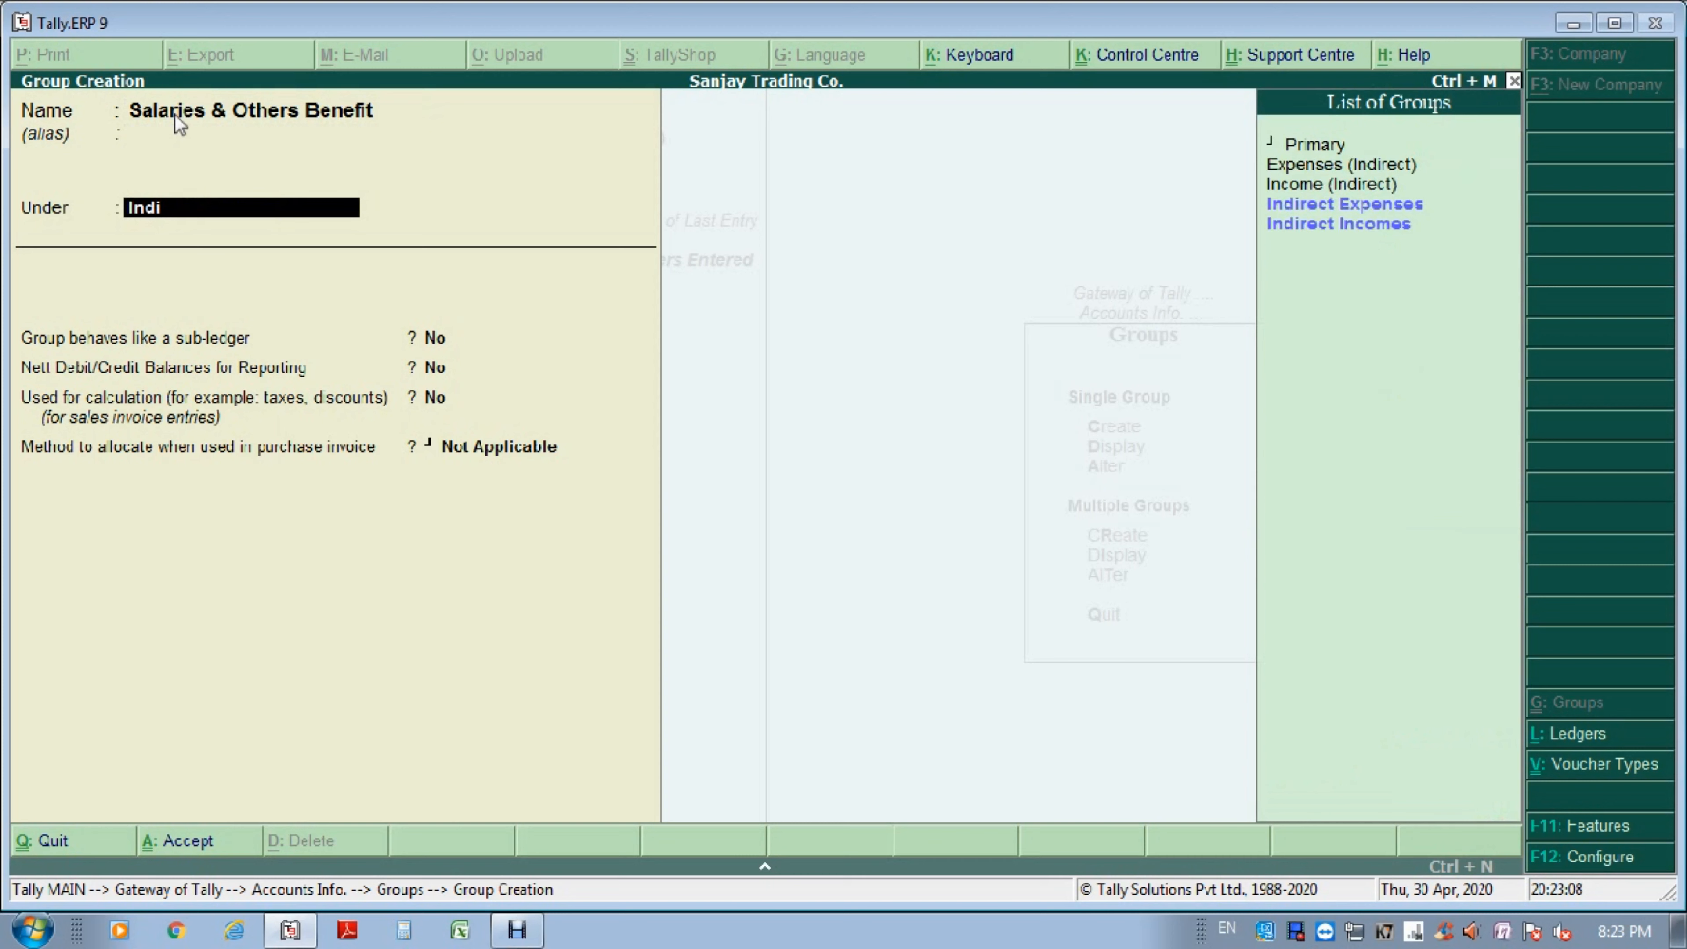
text(r)
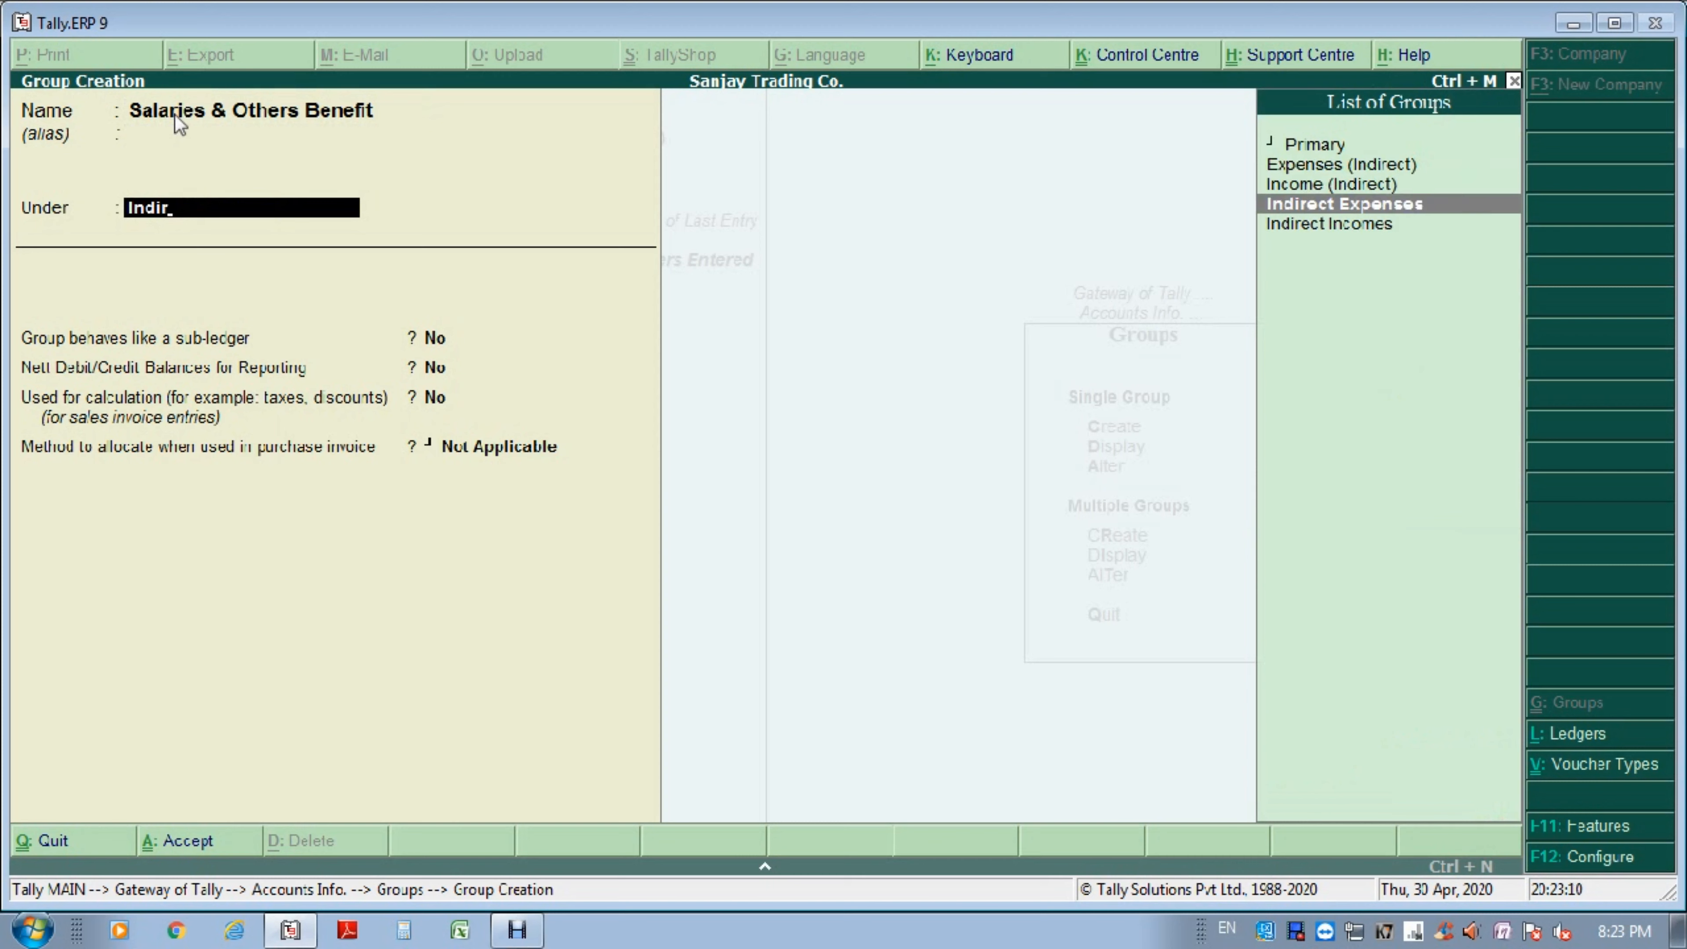
key(Return)
key(Return)
key(Return)
key(Return)
key(Return)
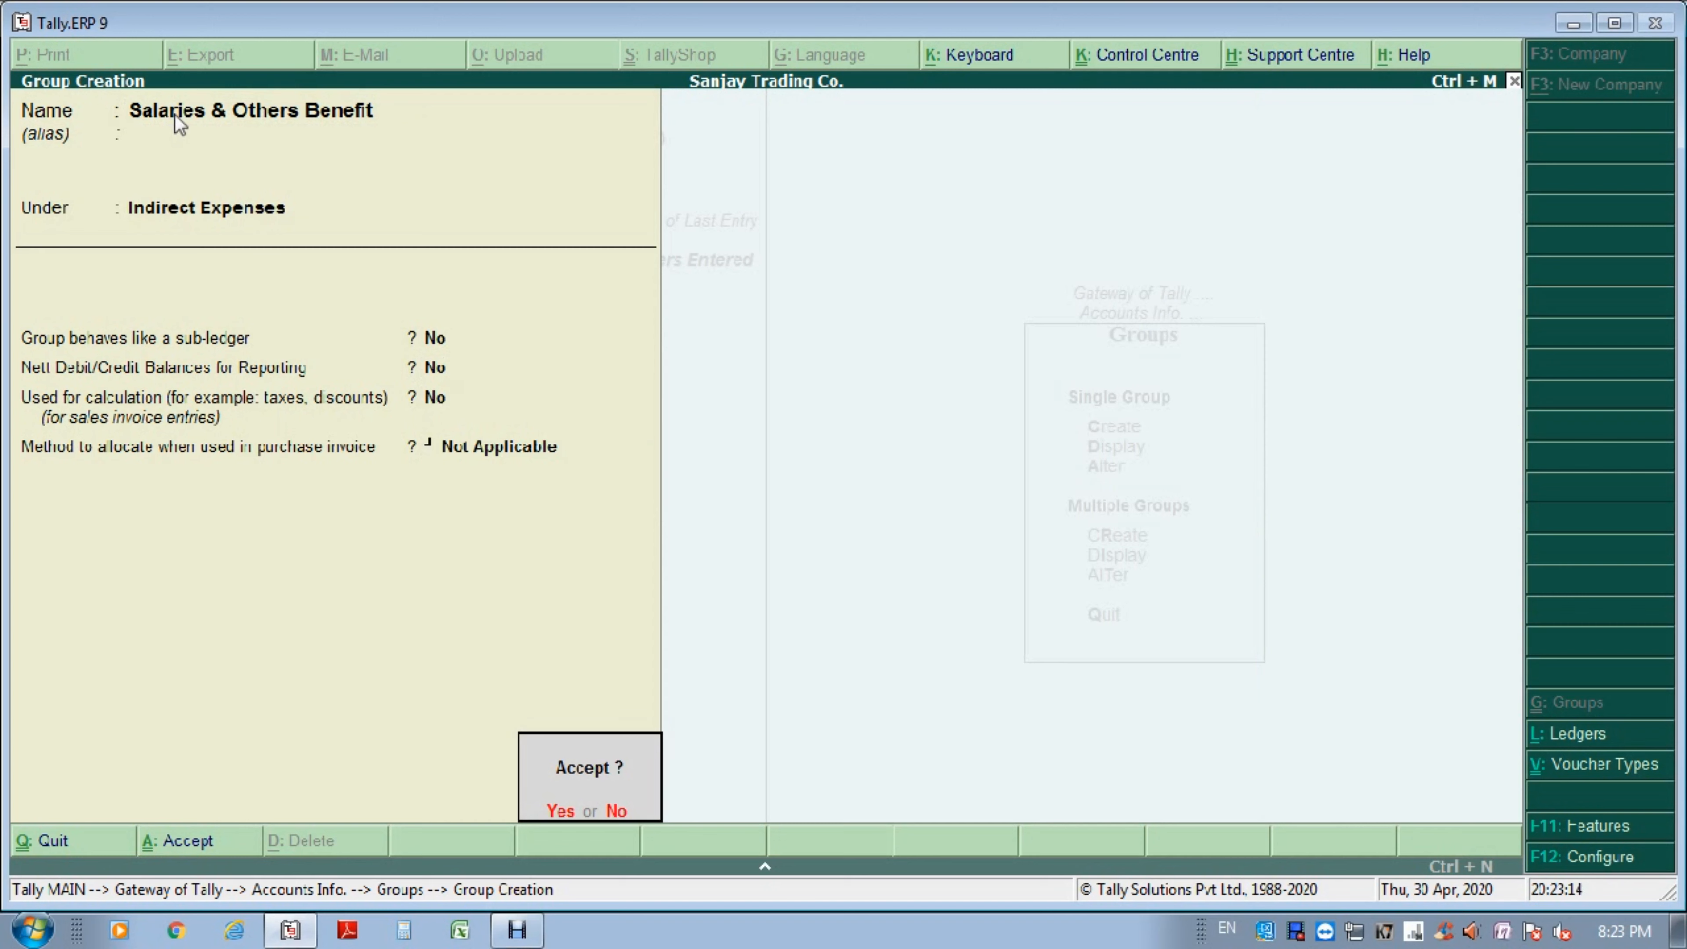
key(Return)
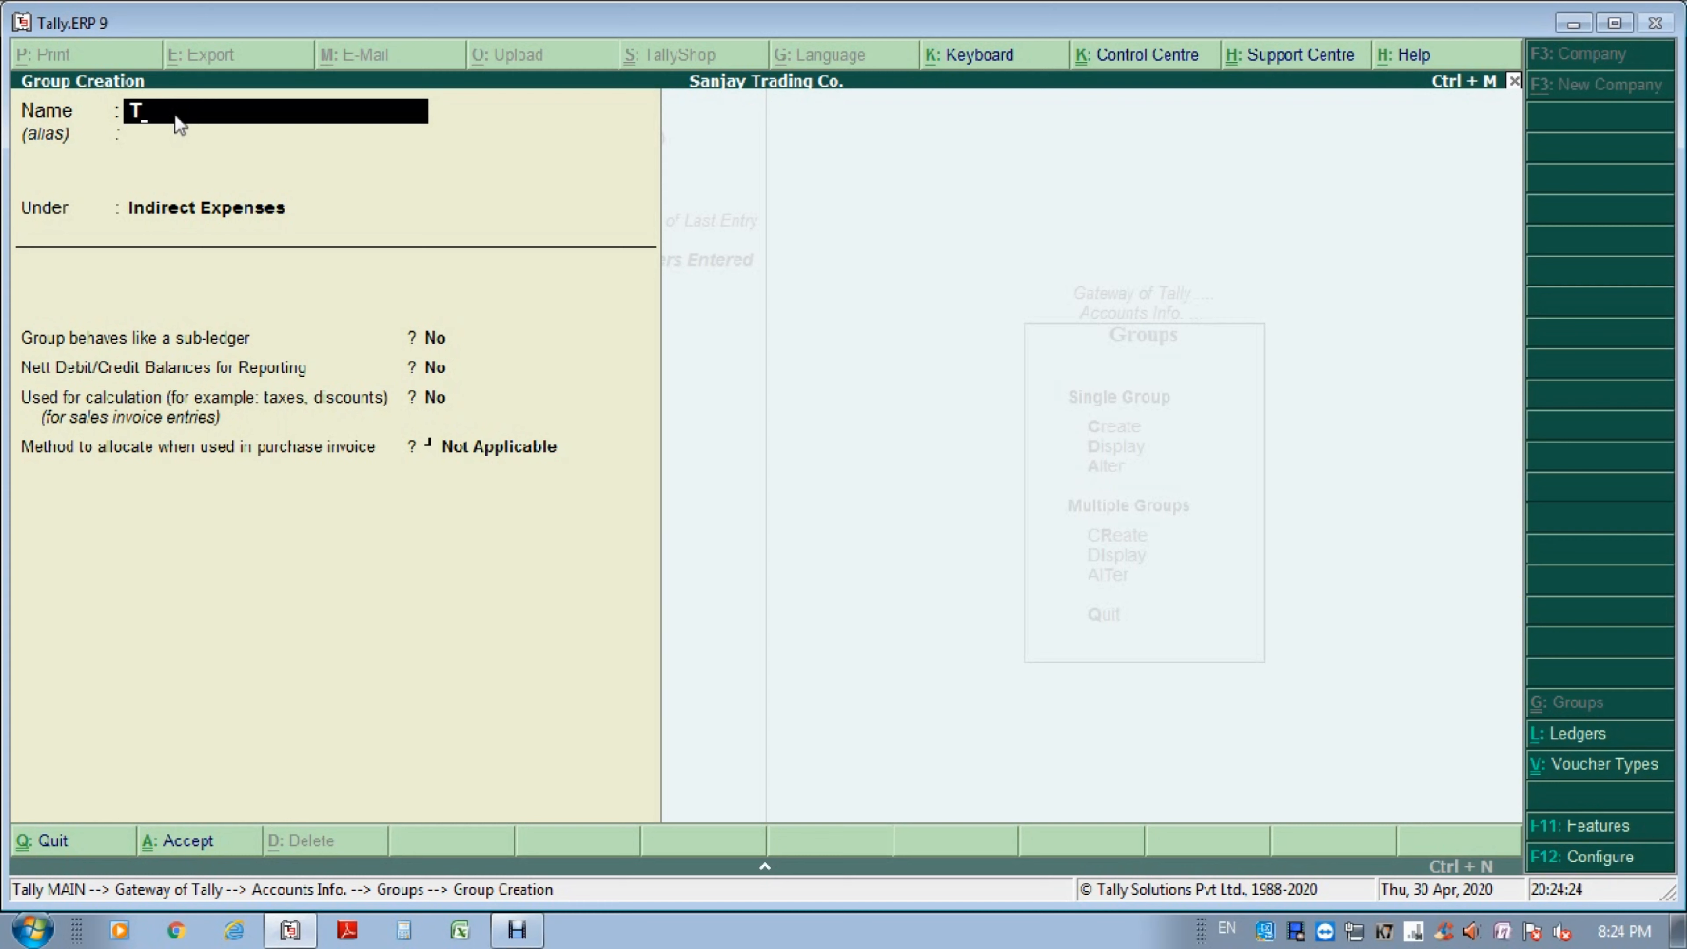
Name the next new group Power & Fuel Expenses, leaving its alias blank.
text(Power & Fuel Ex)
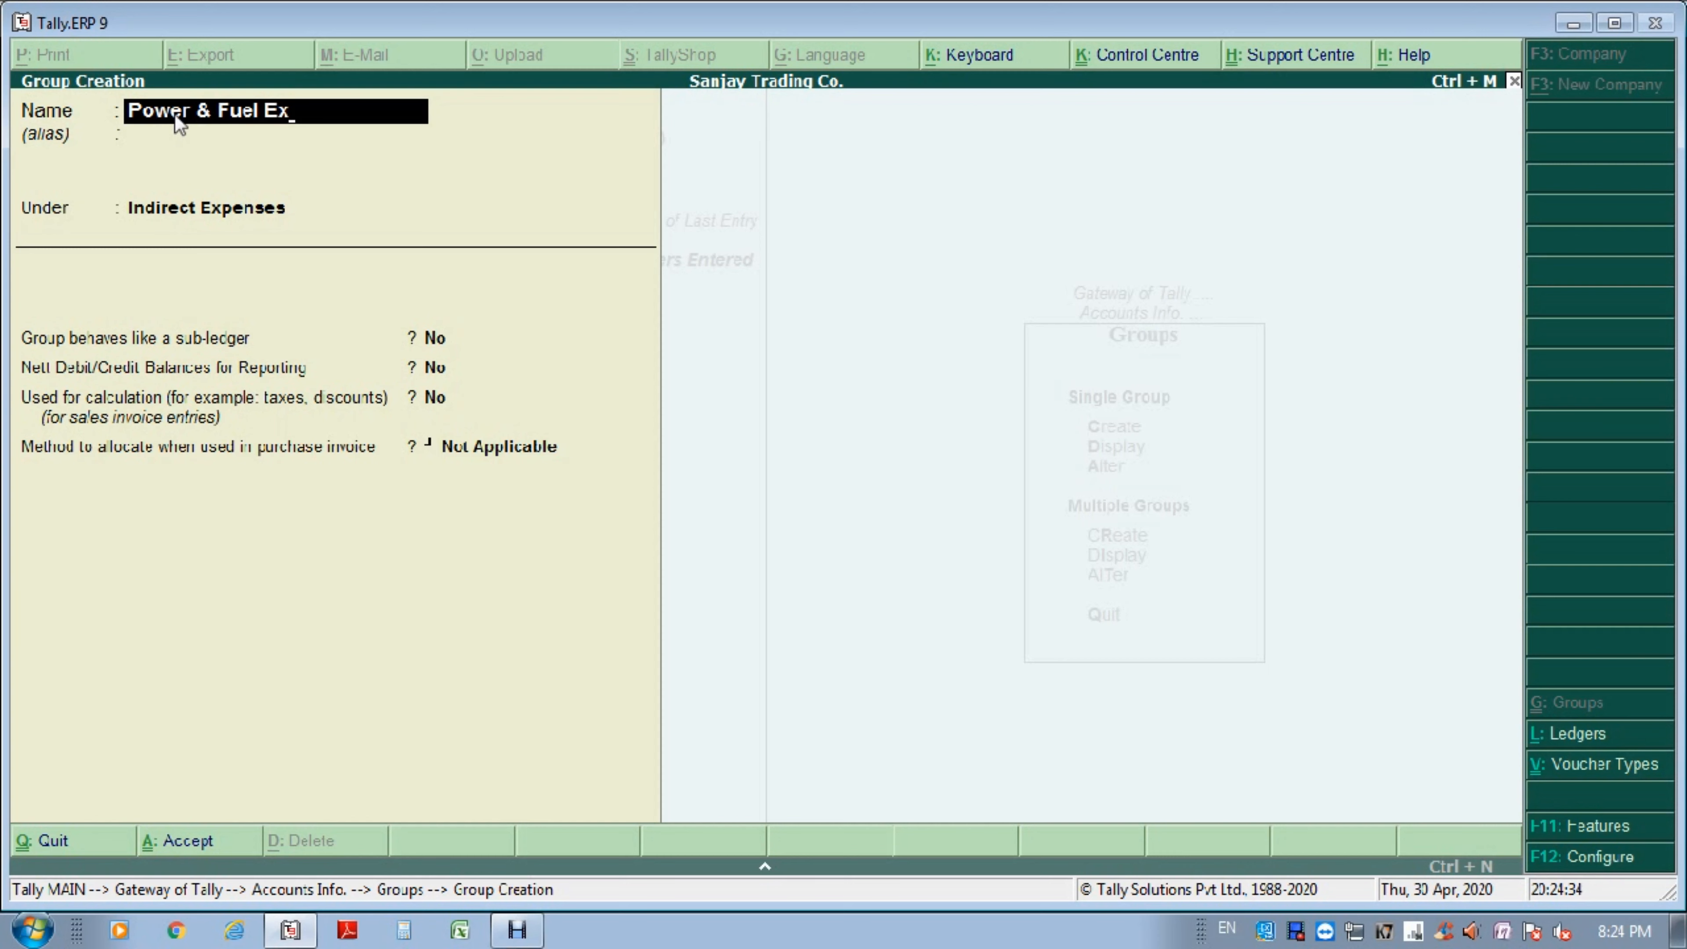
text(penses)
key(Return)
key(Return)
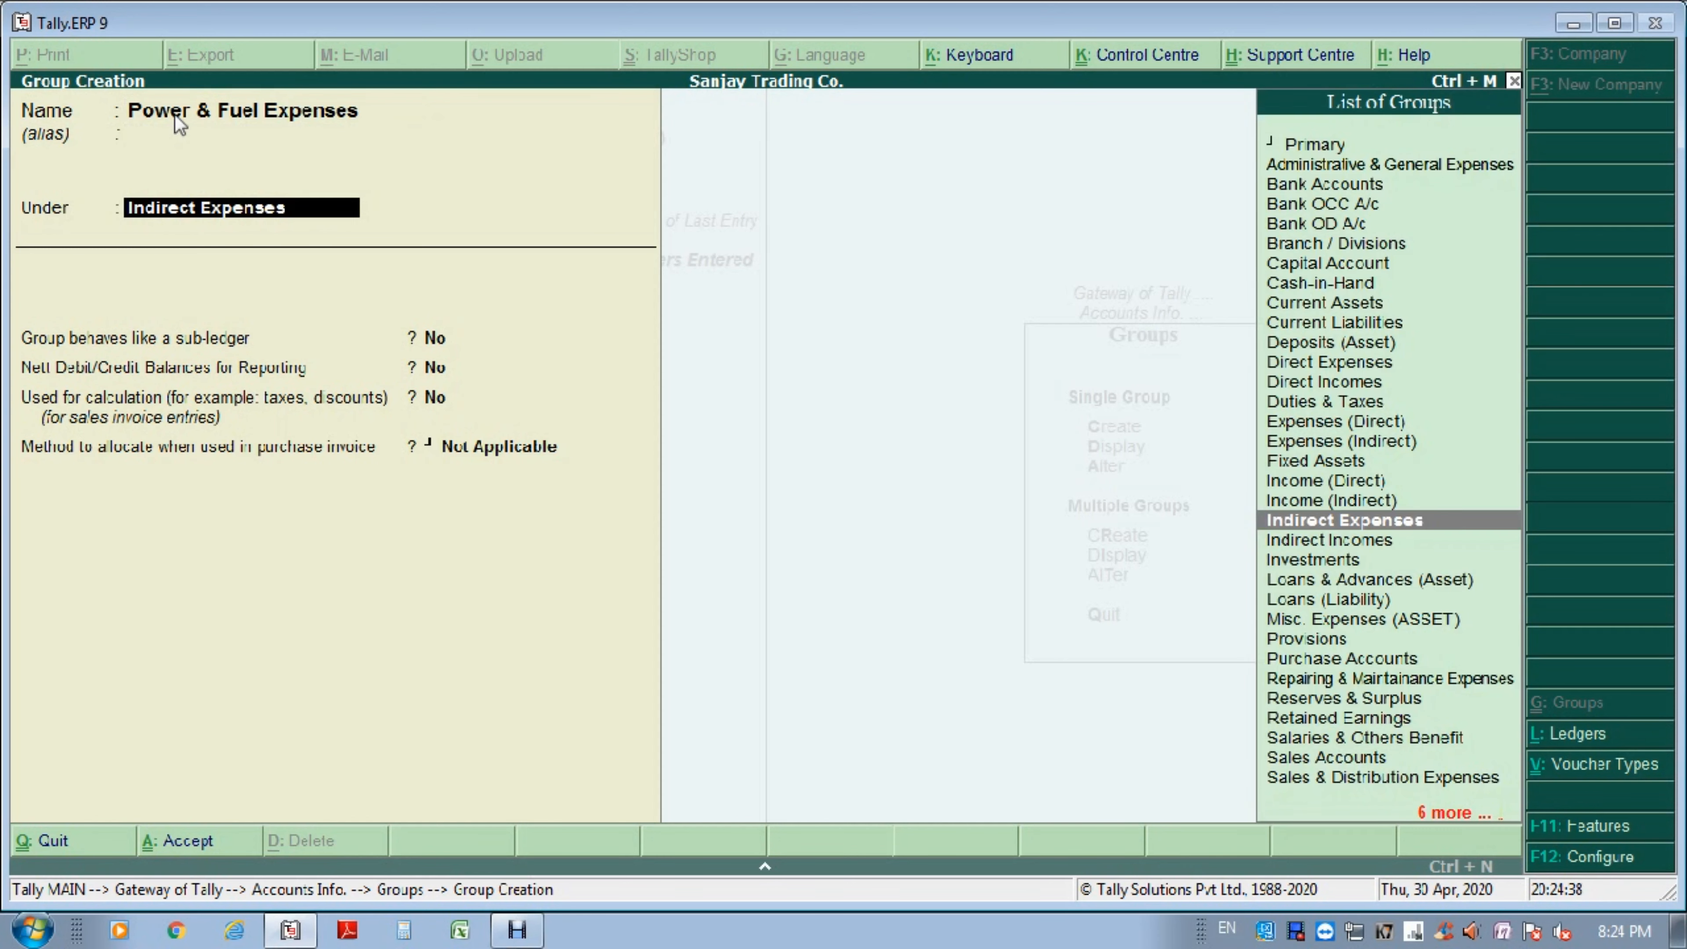
Place Power & Fuel Expenses under Direct Expenses and save the group with the default options.
text(Dire)
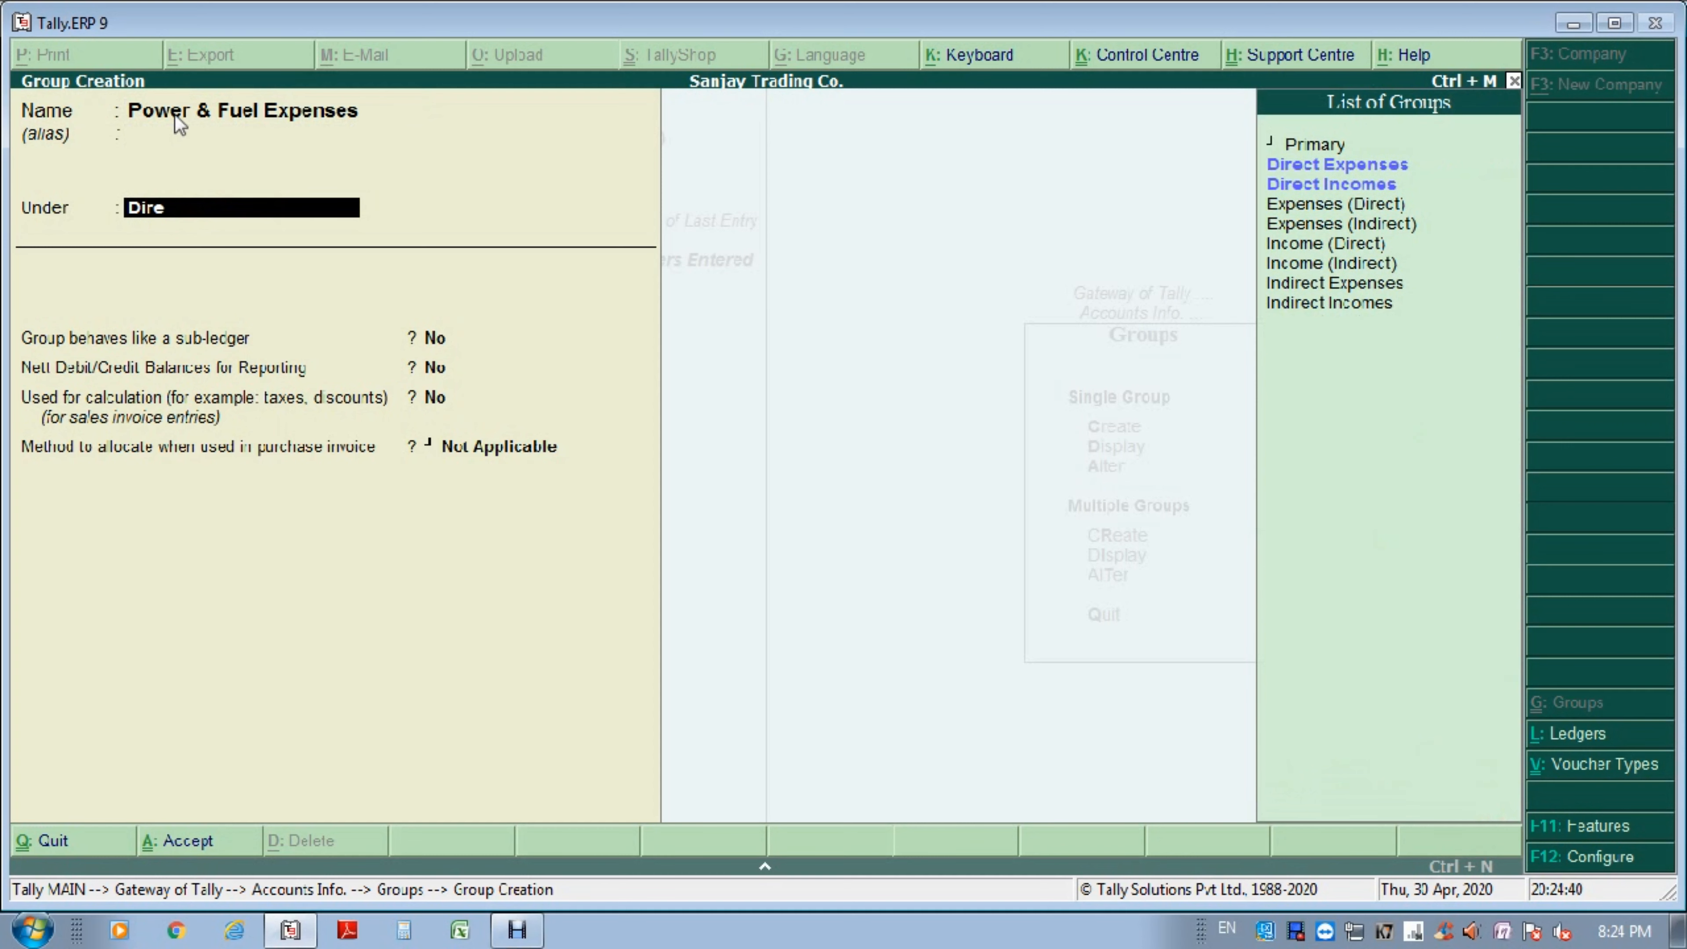
key(Return)
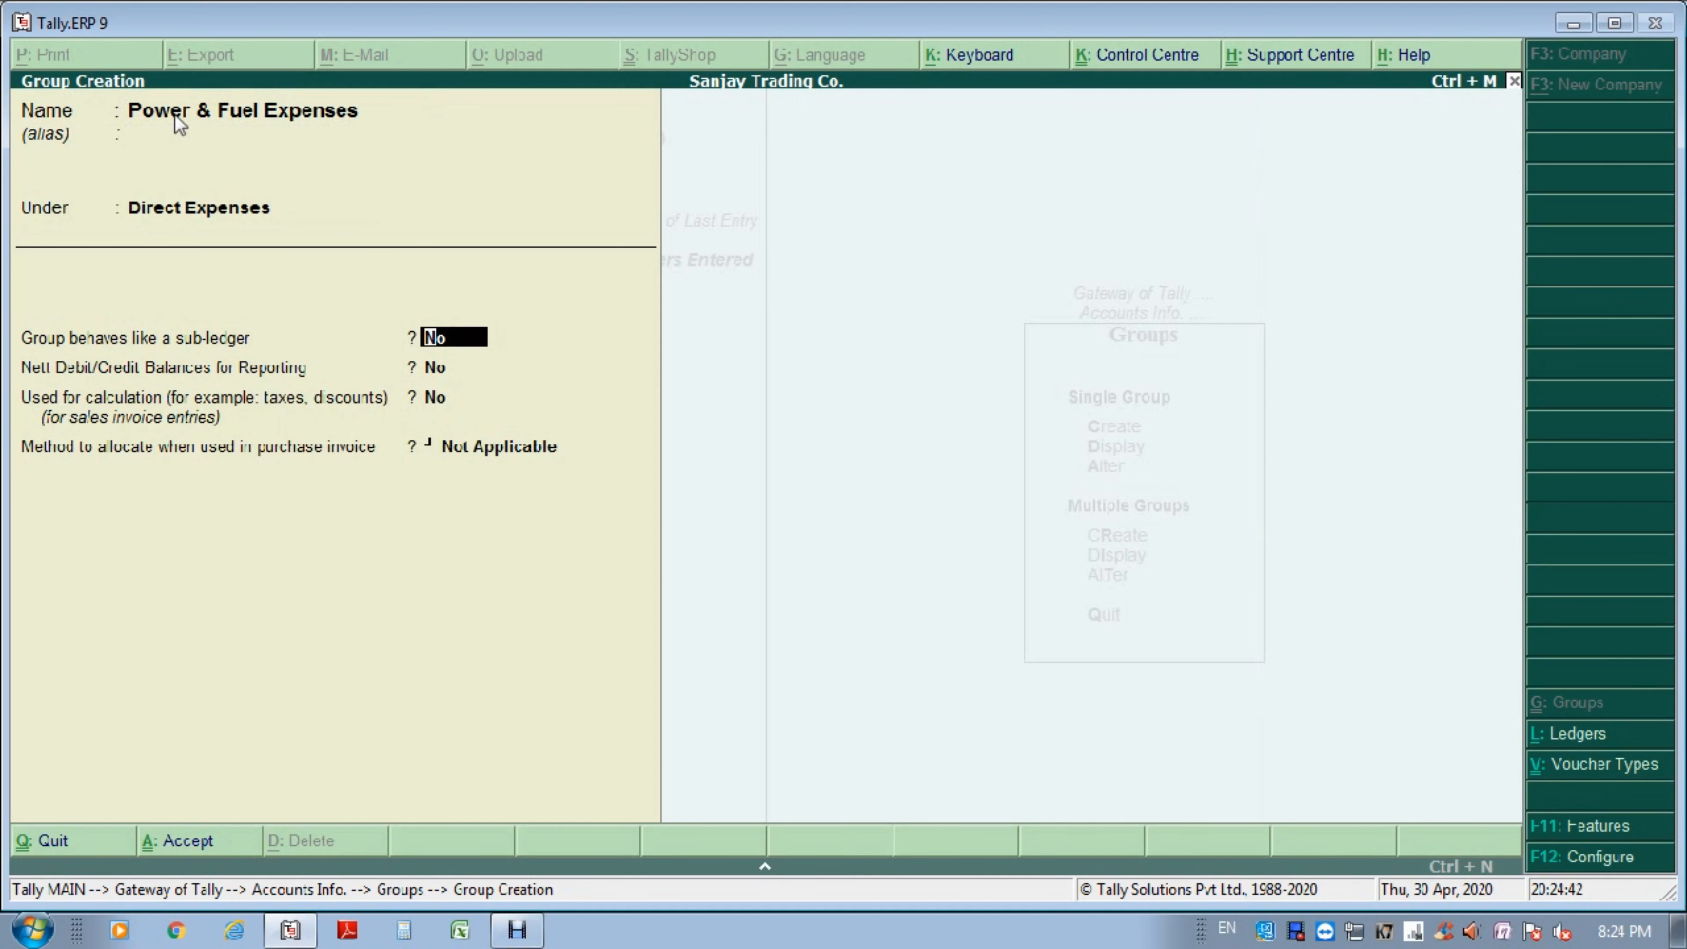
key(Up)
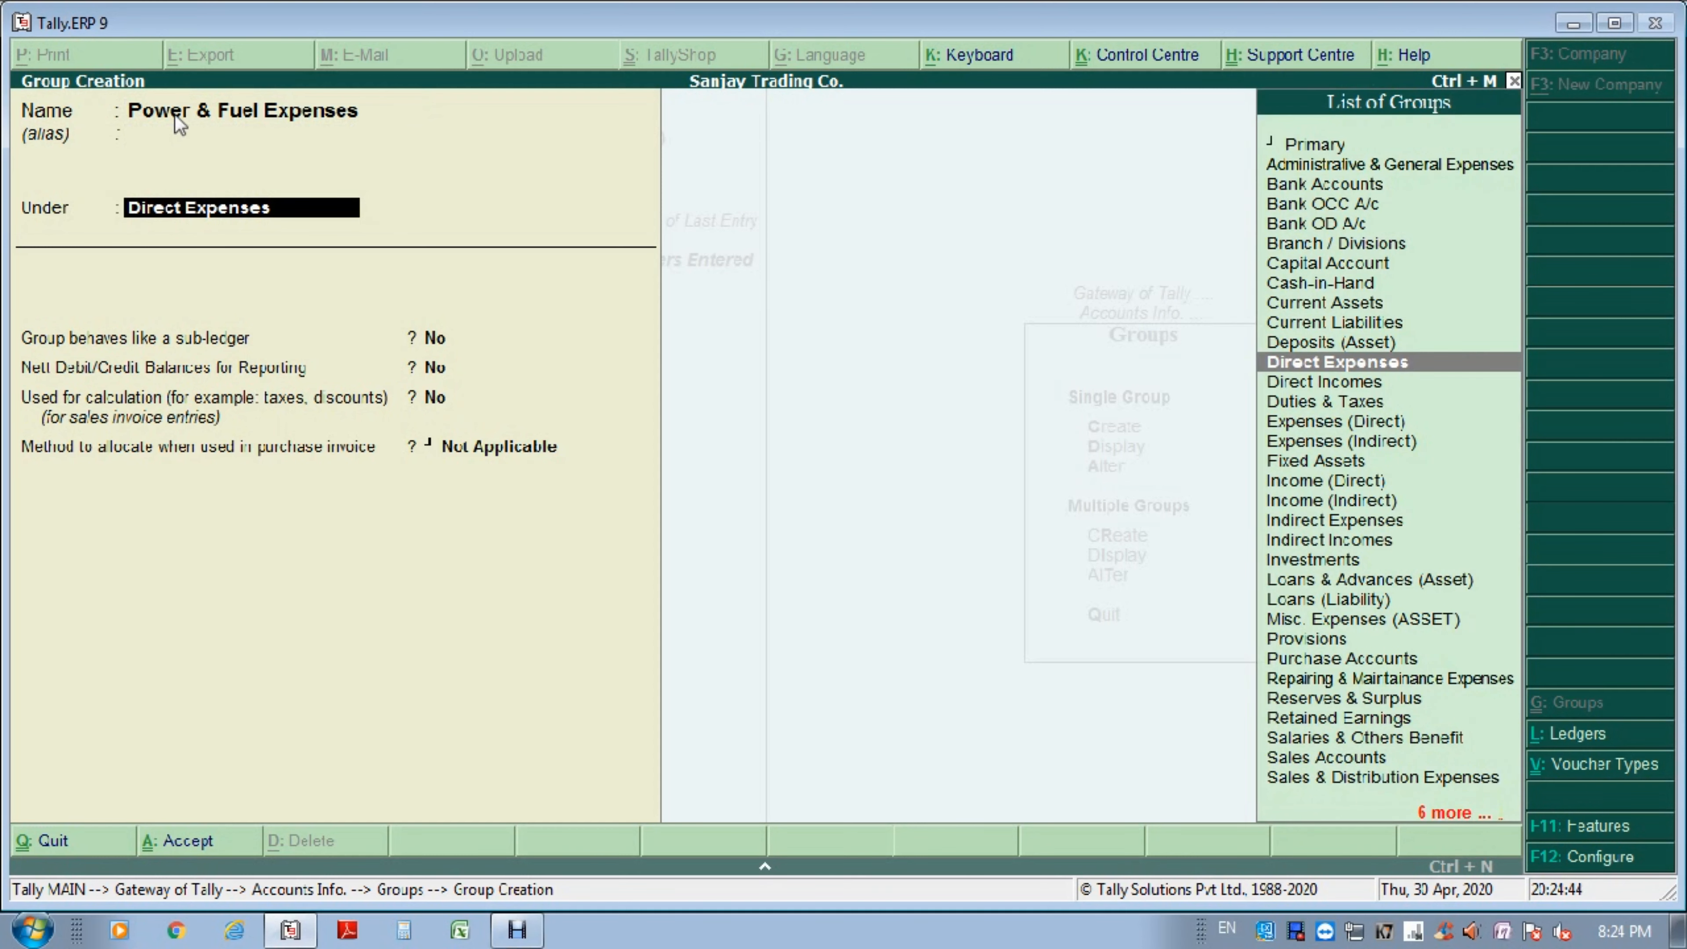
text(Direct)
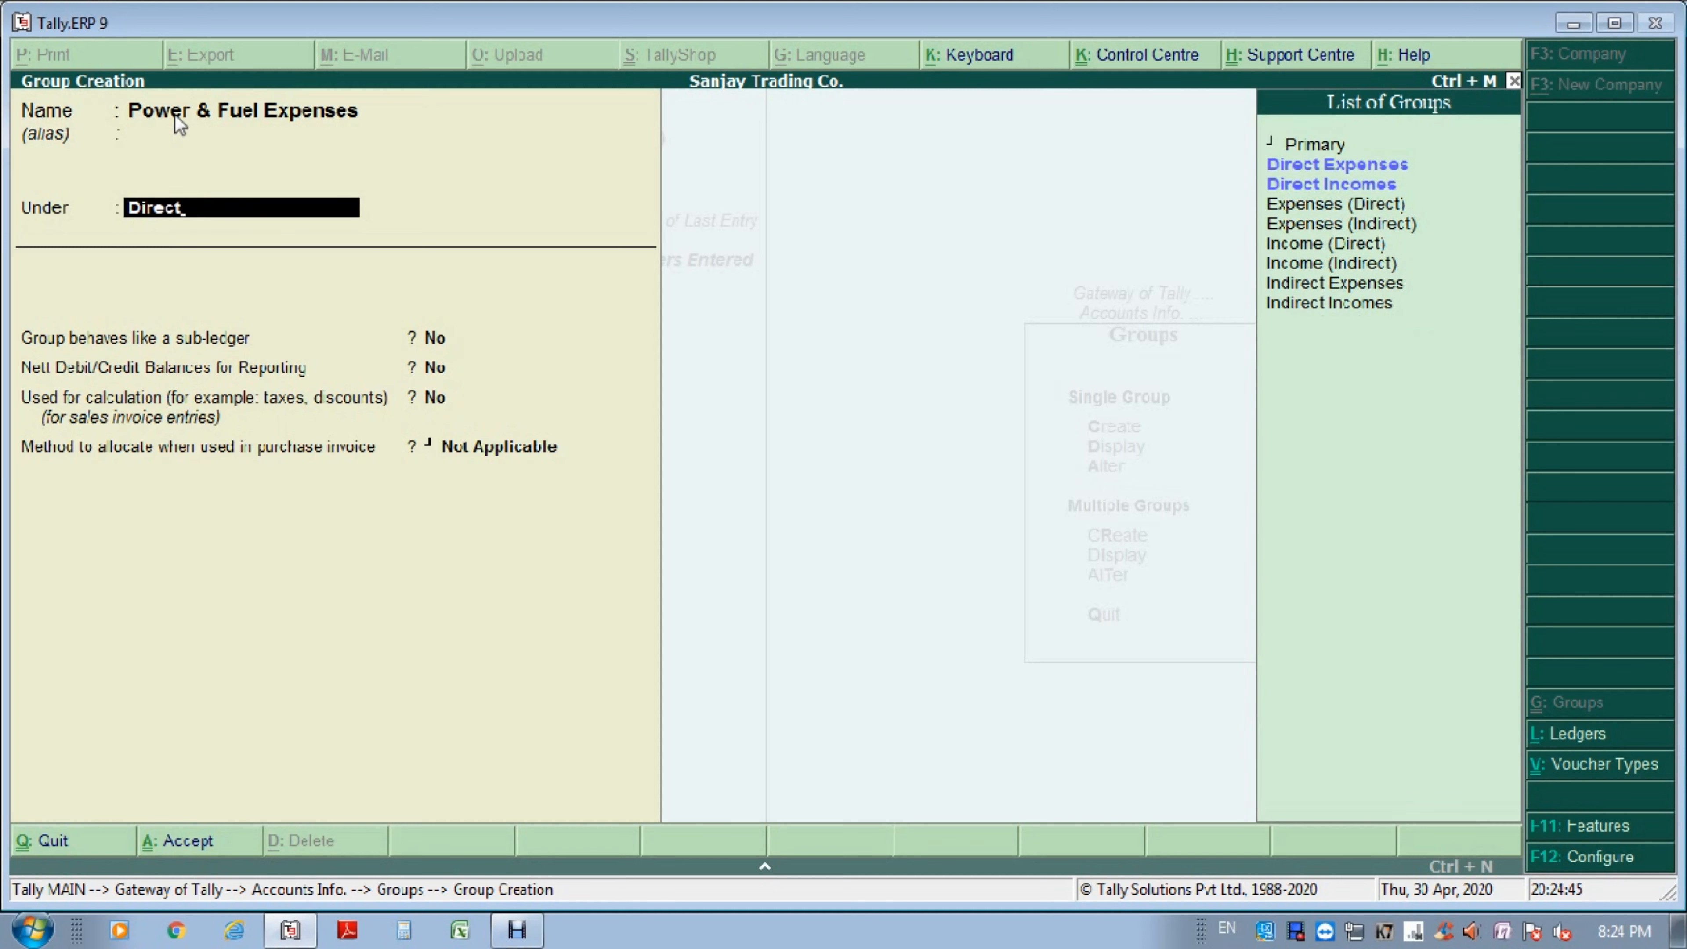
key(Return)
key(Return)
key(Return)
key(Return)
key(Return)
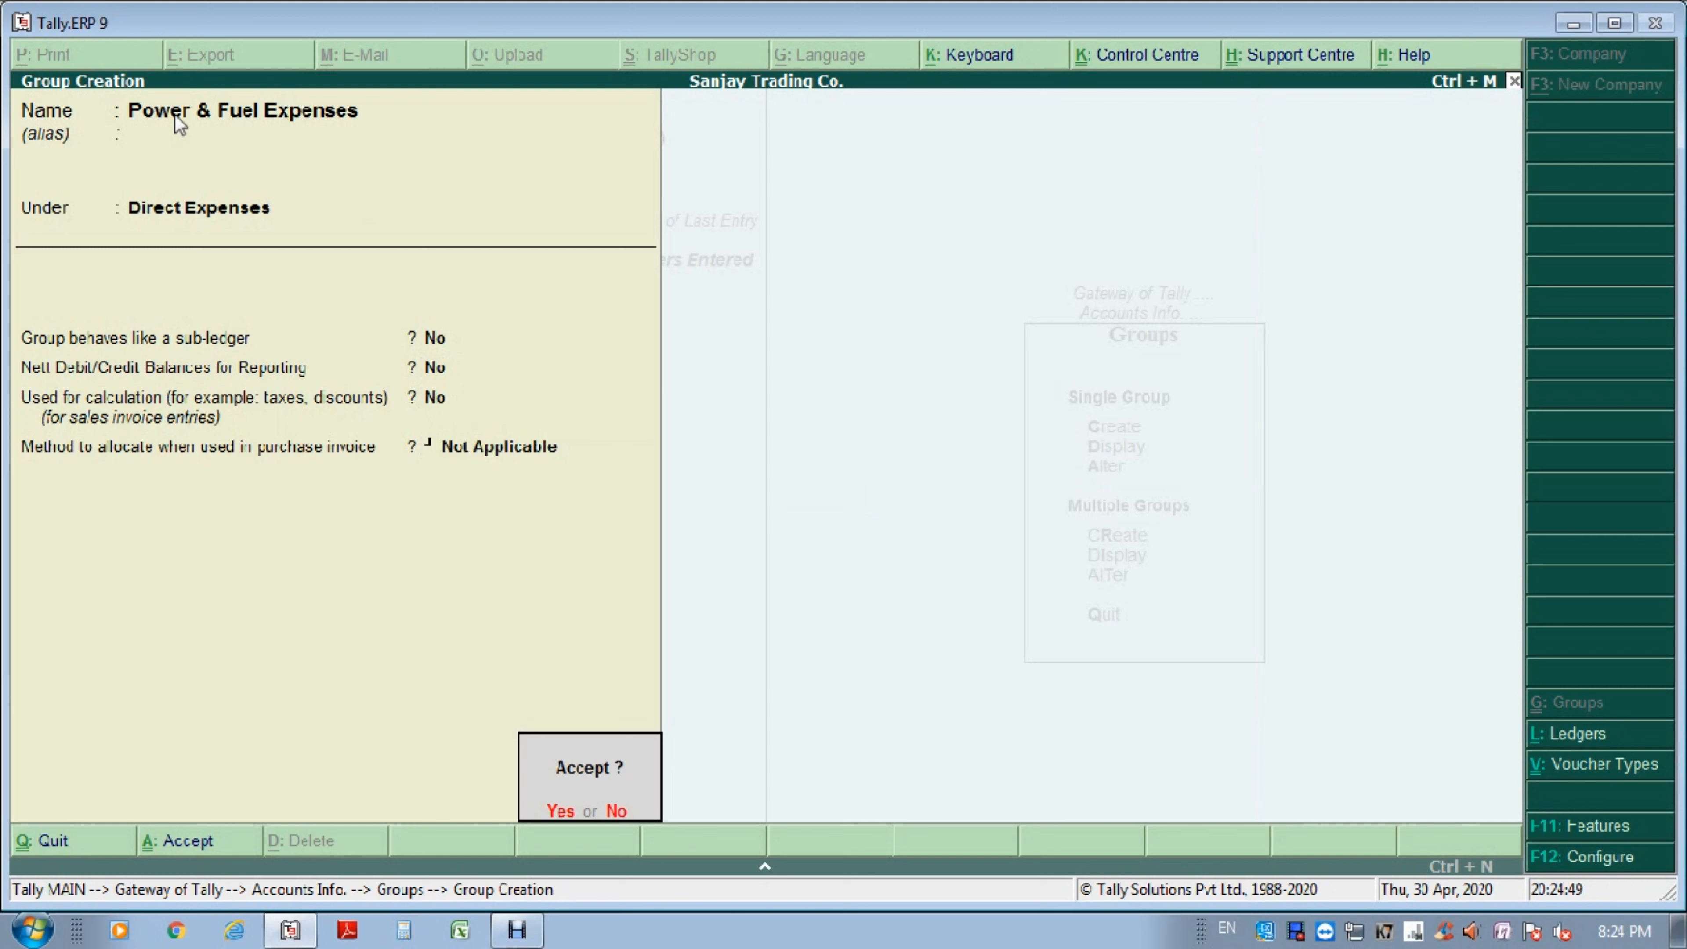
key(Return)
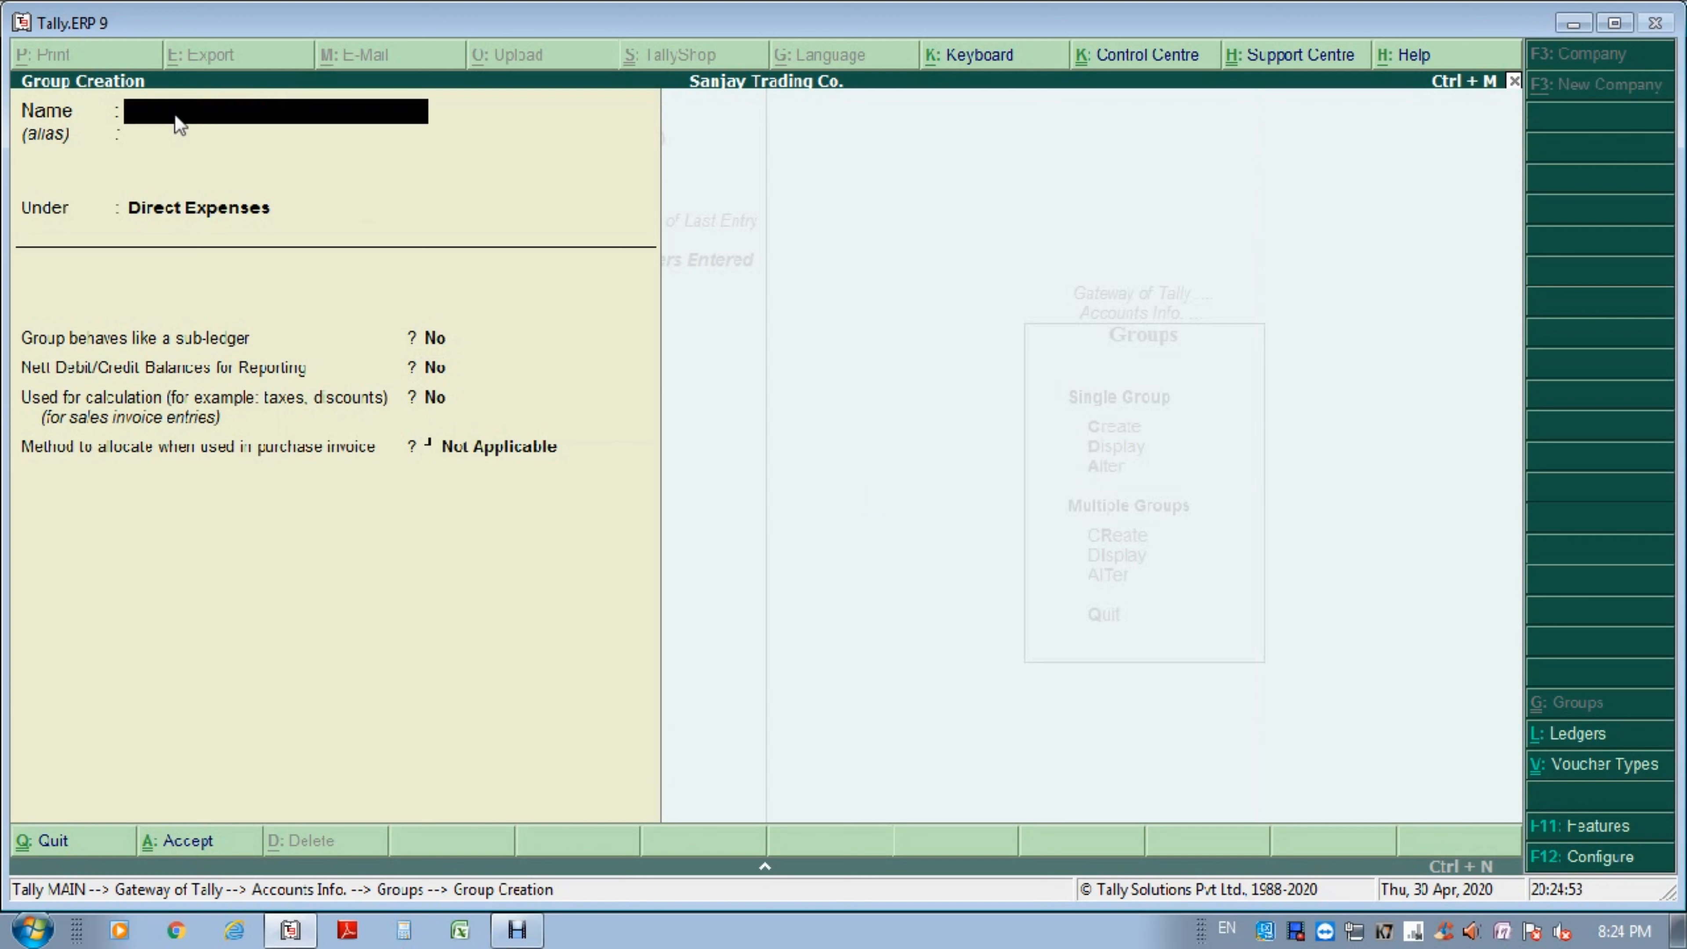
Enter Tangible Assets as the name of another new group.
text(Tang)
text(ibl)
text(e)
text( Asstes)
key(BackSpace)
key(BackSpace)
key(BackSpace)
text(ets)
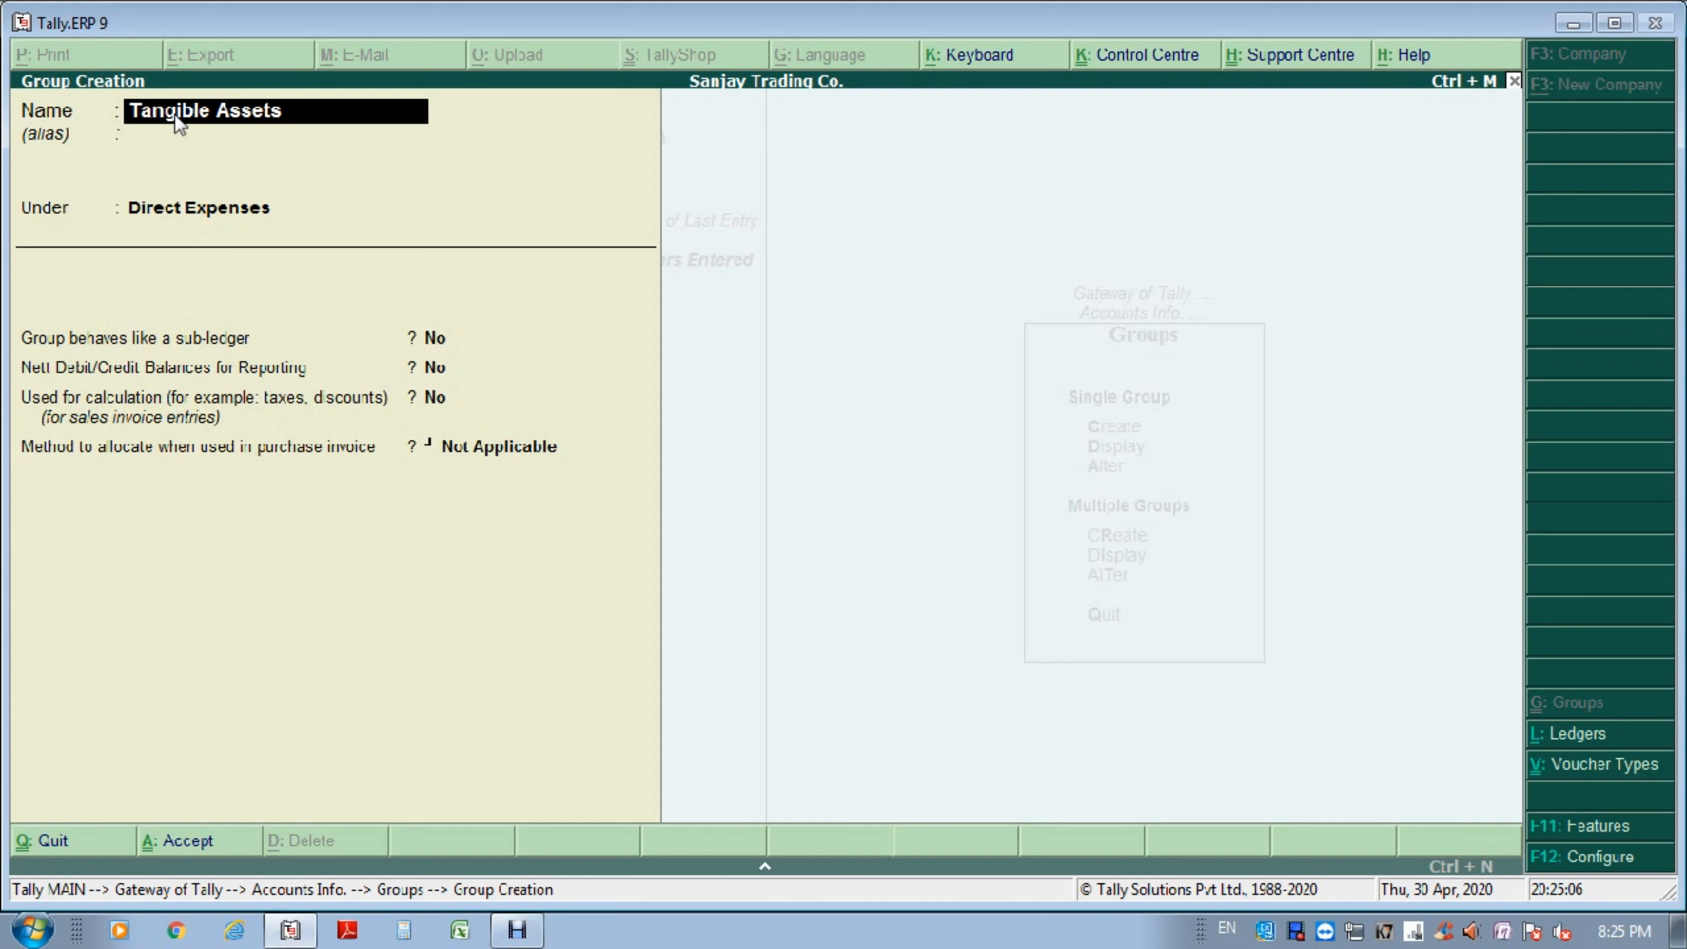
Place Tangible Assets under Fixed Assets without an alias and save the group with the default options.
key(Return)
key(Return)
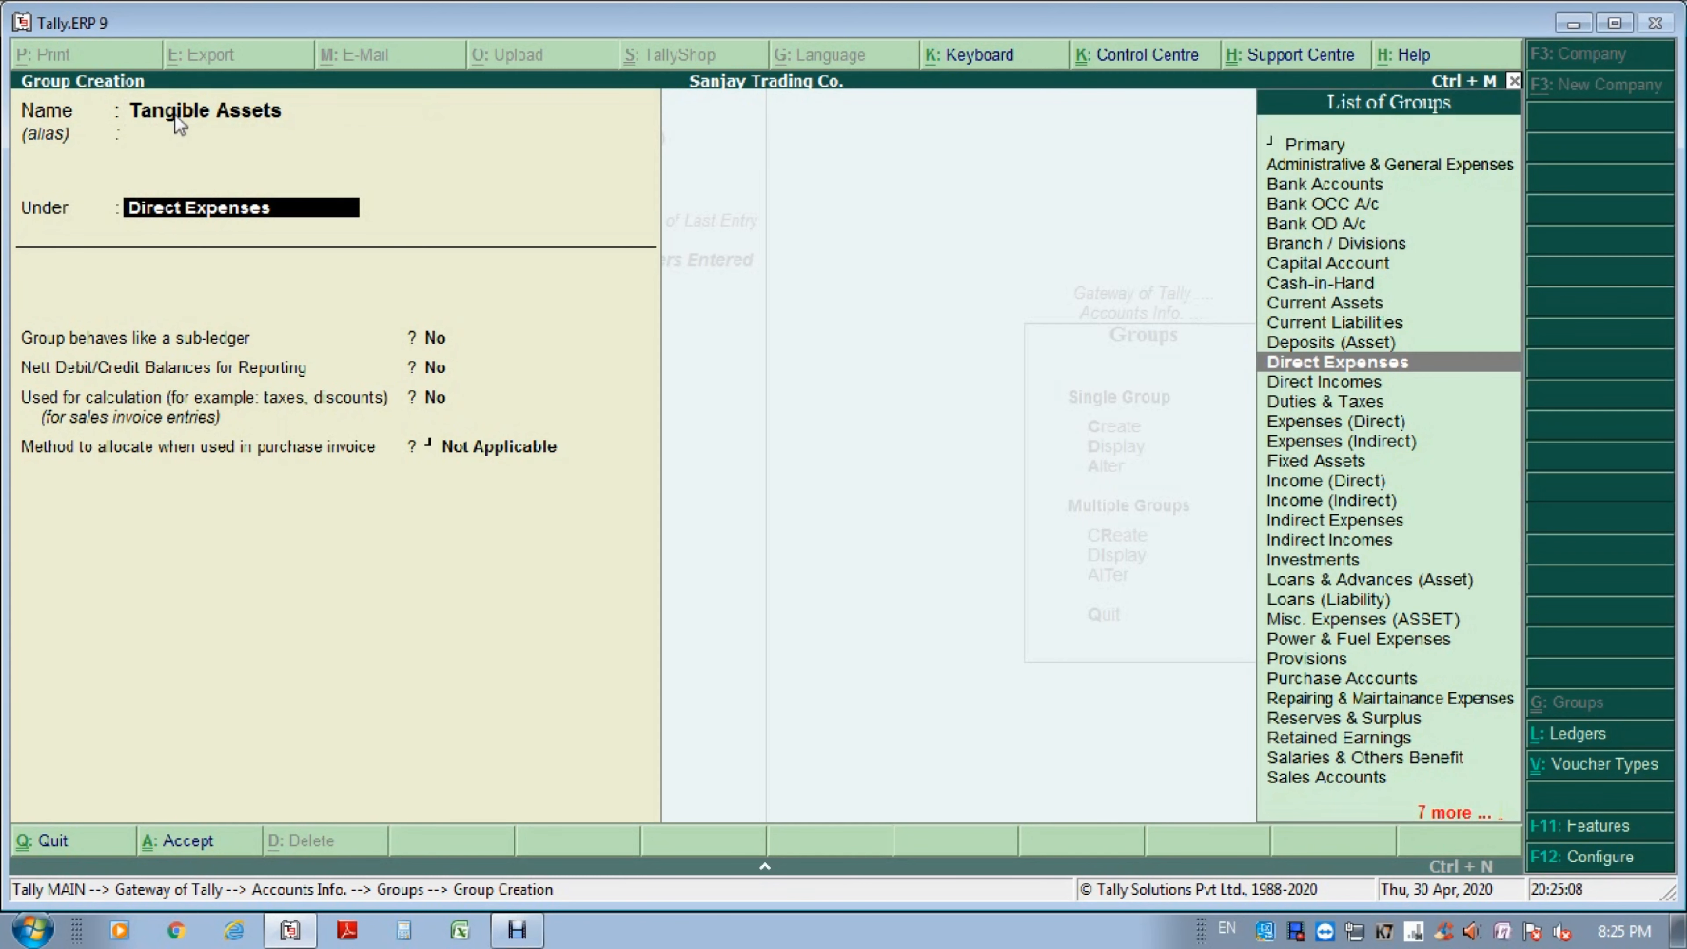
text(fix)
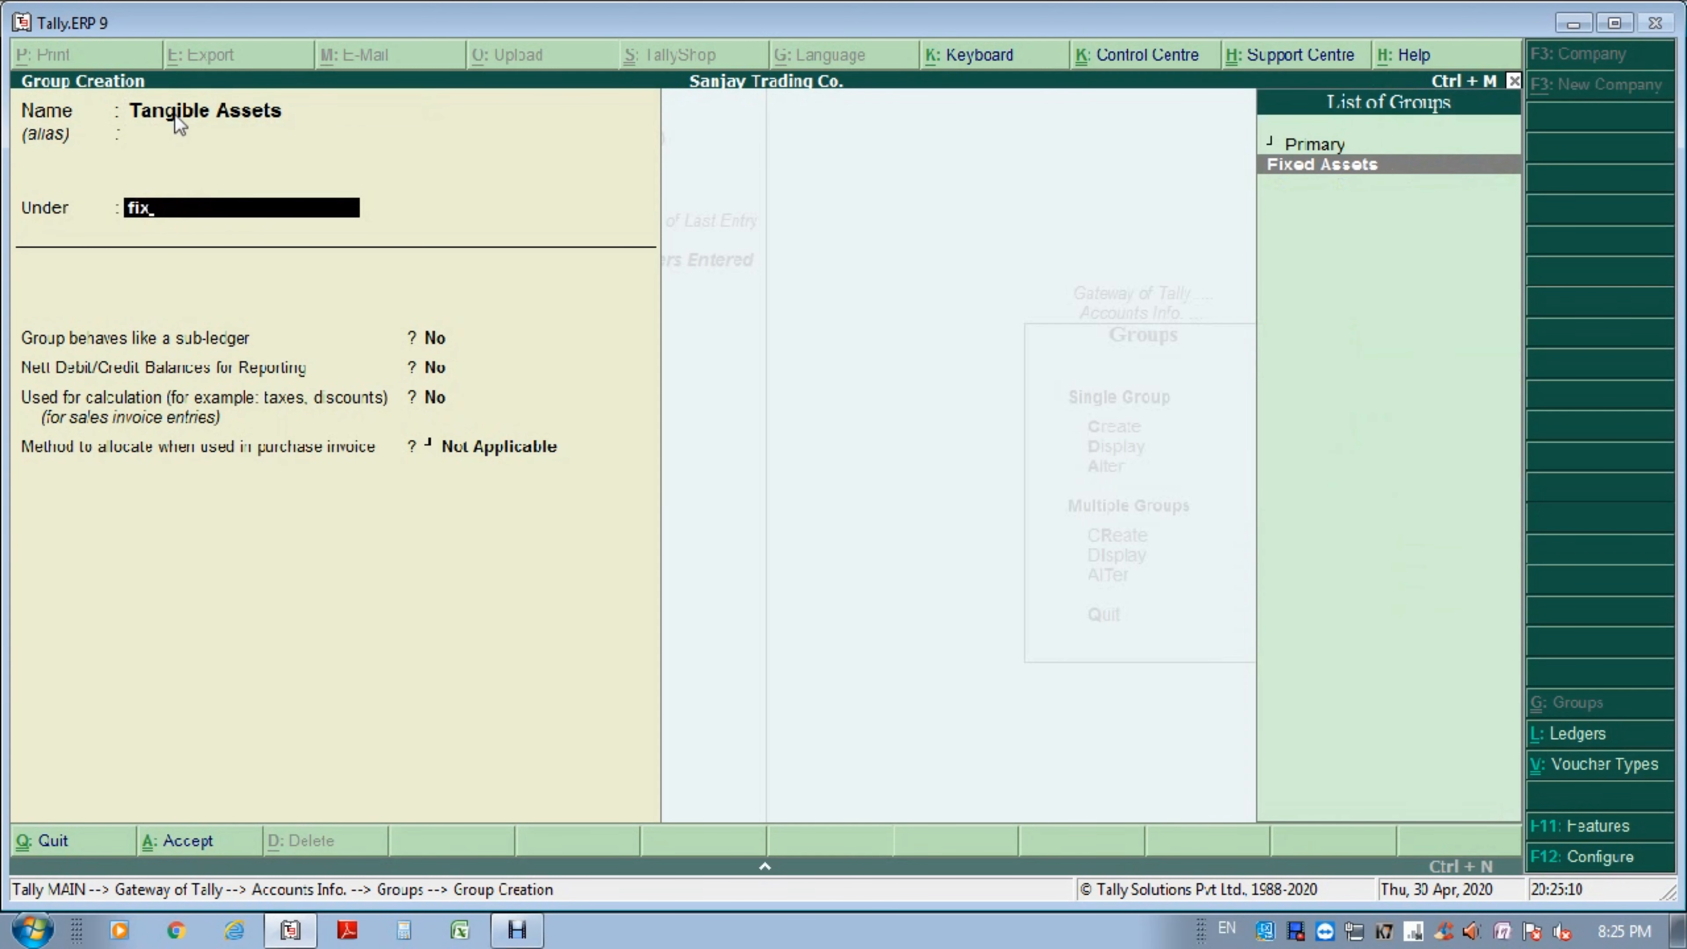
key(Return)
key(Return)
key(Return)
key(Return)
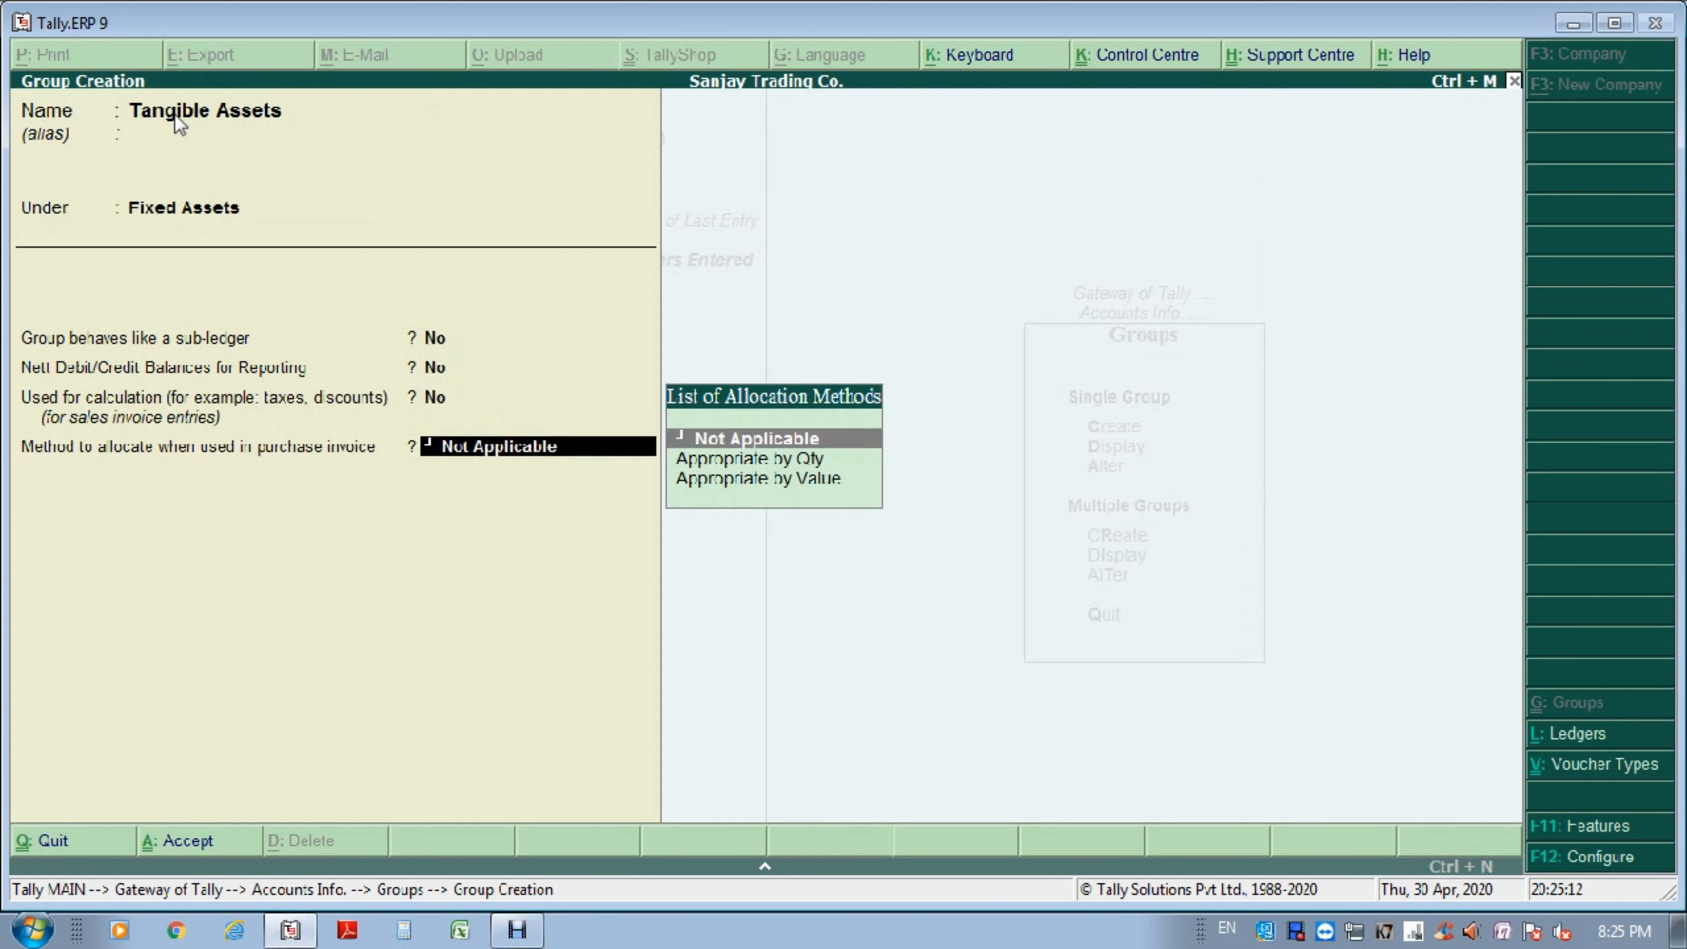
key(Return)
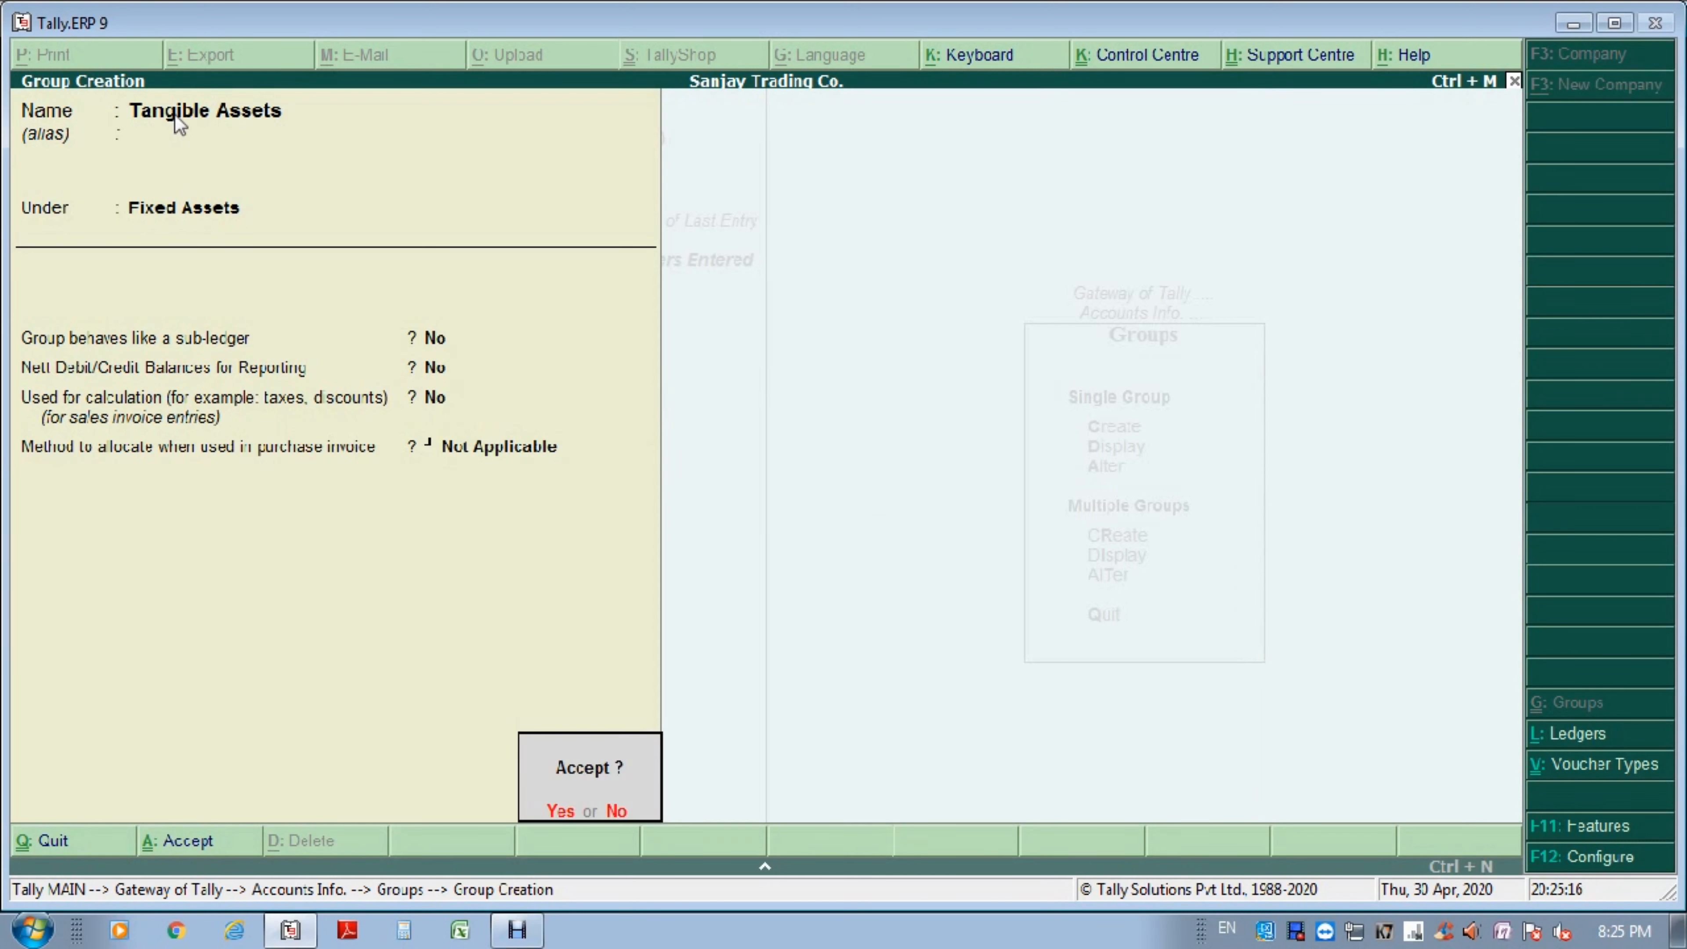
key(Return)
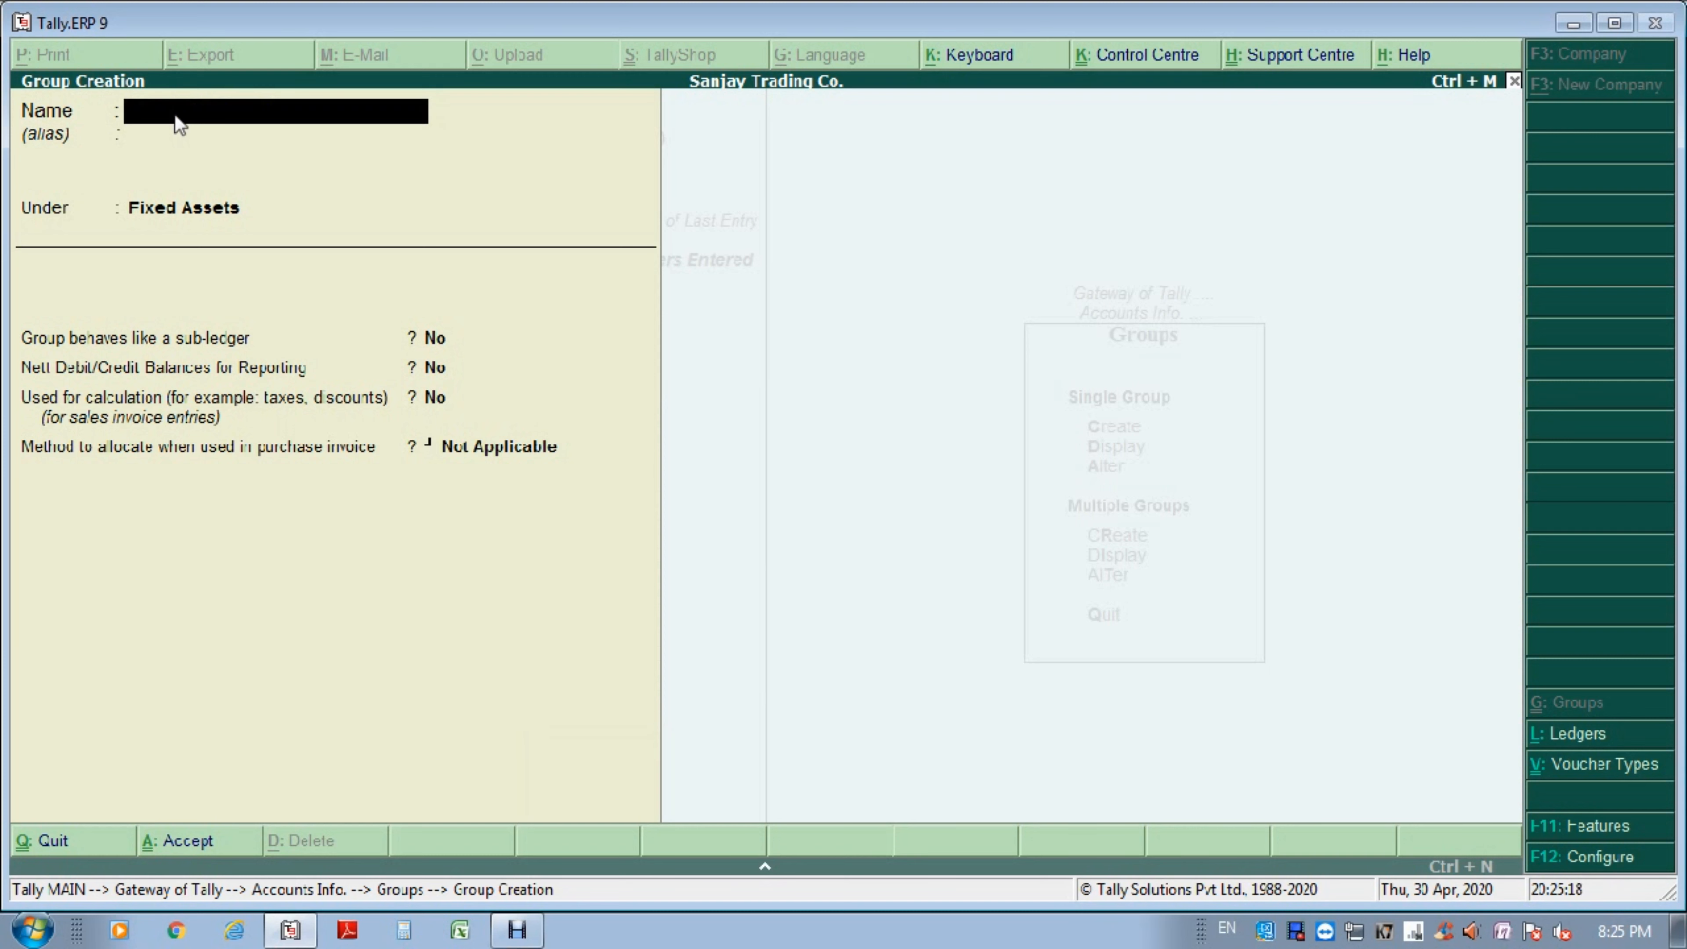
Name the next new group Intangible Assets, leaving its alias blank.
text(Intangible Asstes)
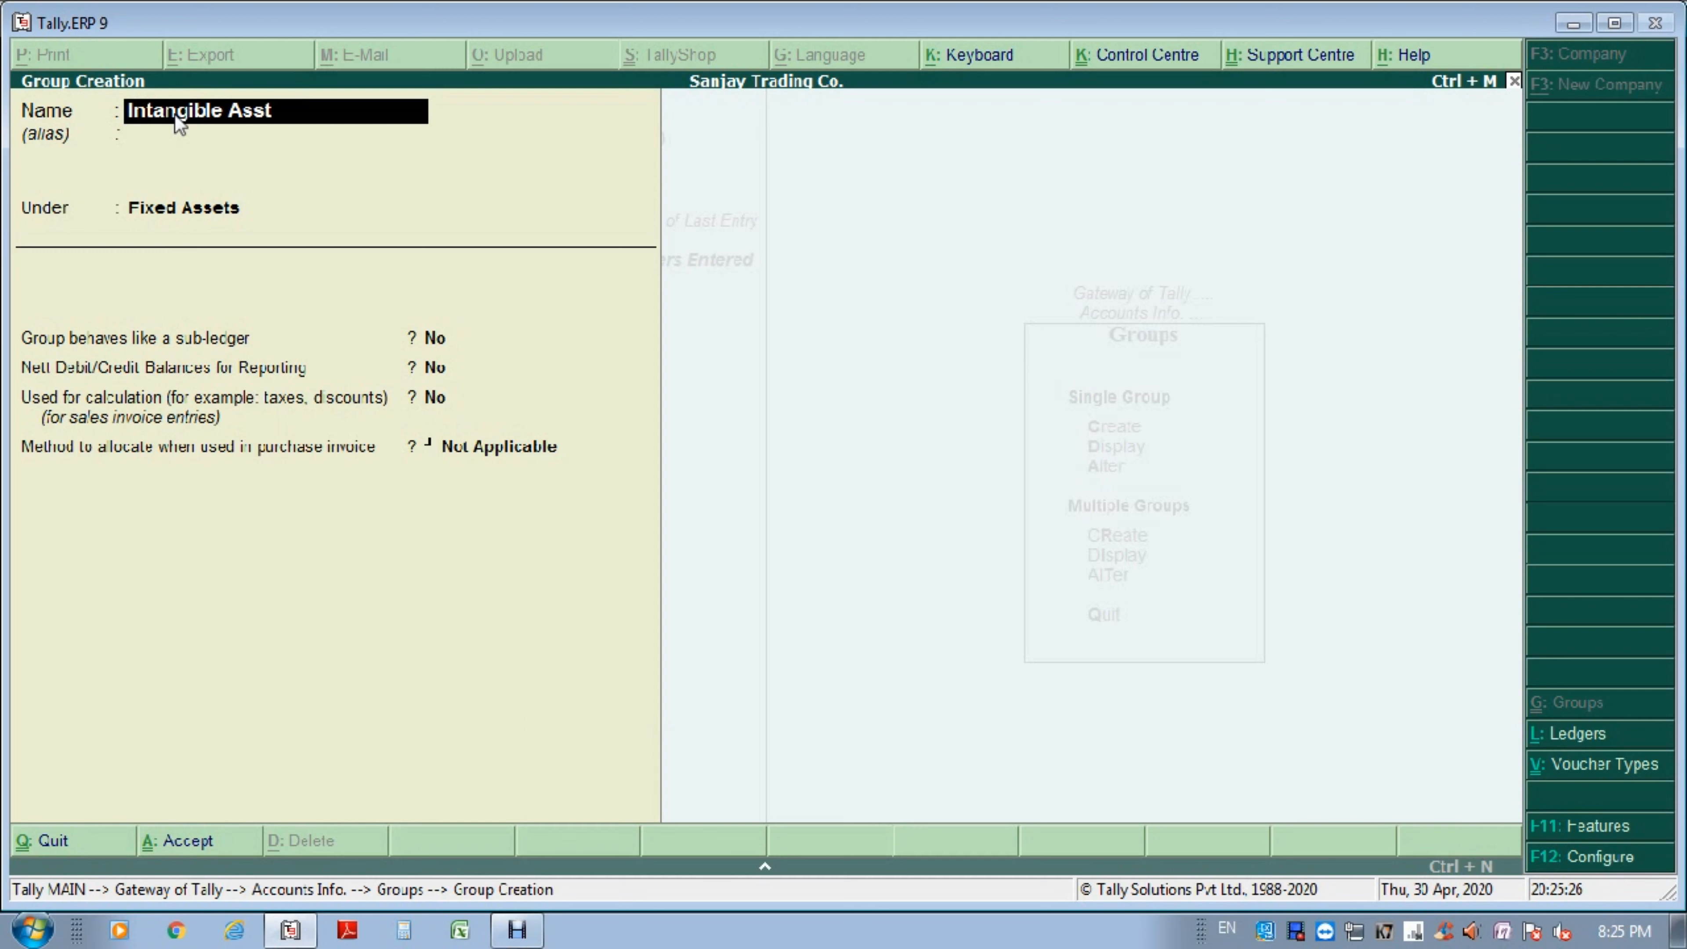
key(BackSpace)
key(BackSpace)
key(BackSpace)
text(ets)
key(Return)
key(Return)
Keep Intangible Assets under Fixed Assets and save the group with the default options.
key(Return)
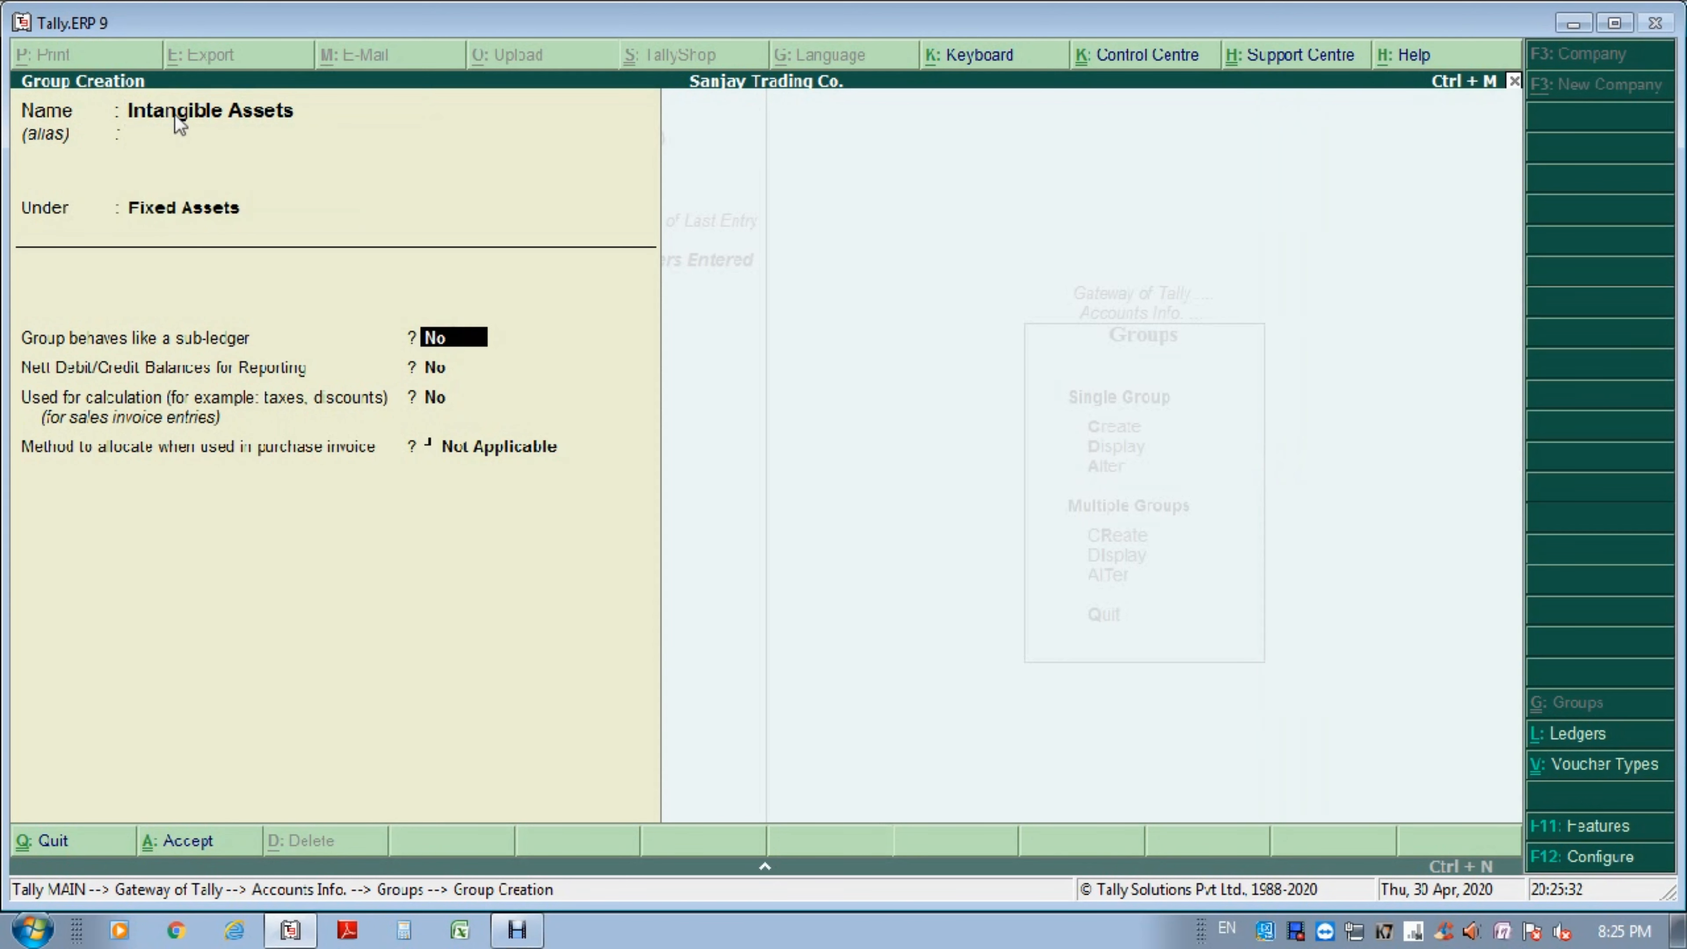
key(Return)
key(Return)
key(Return)
key(Return)
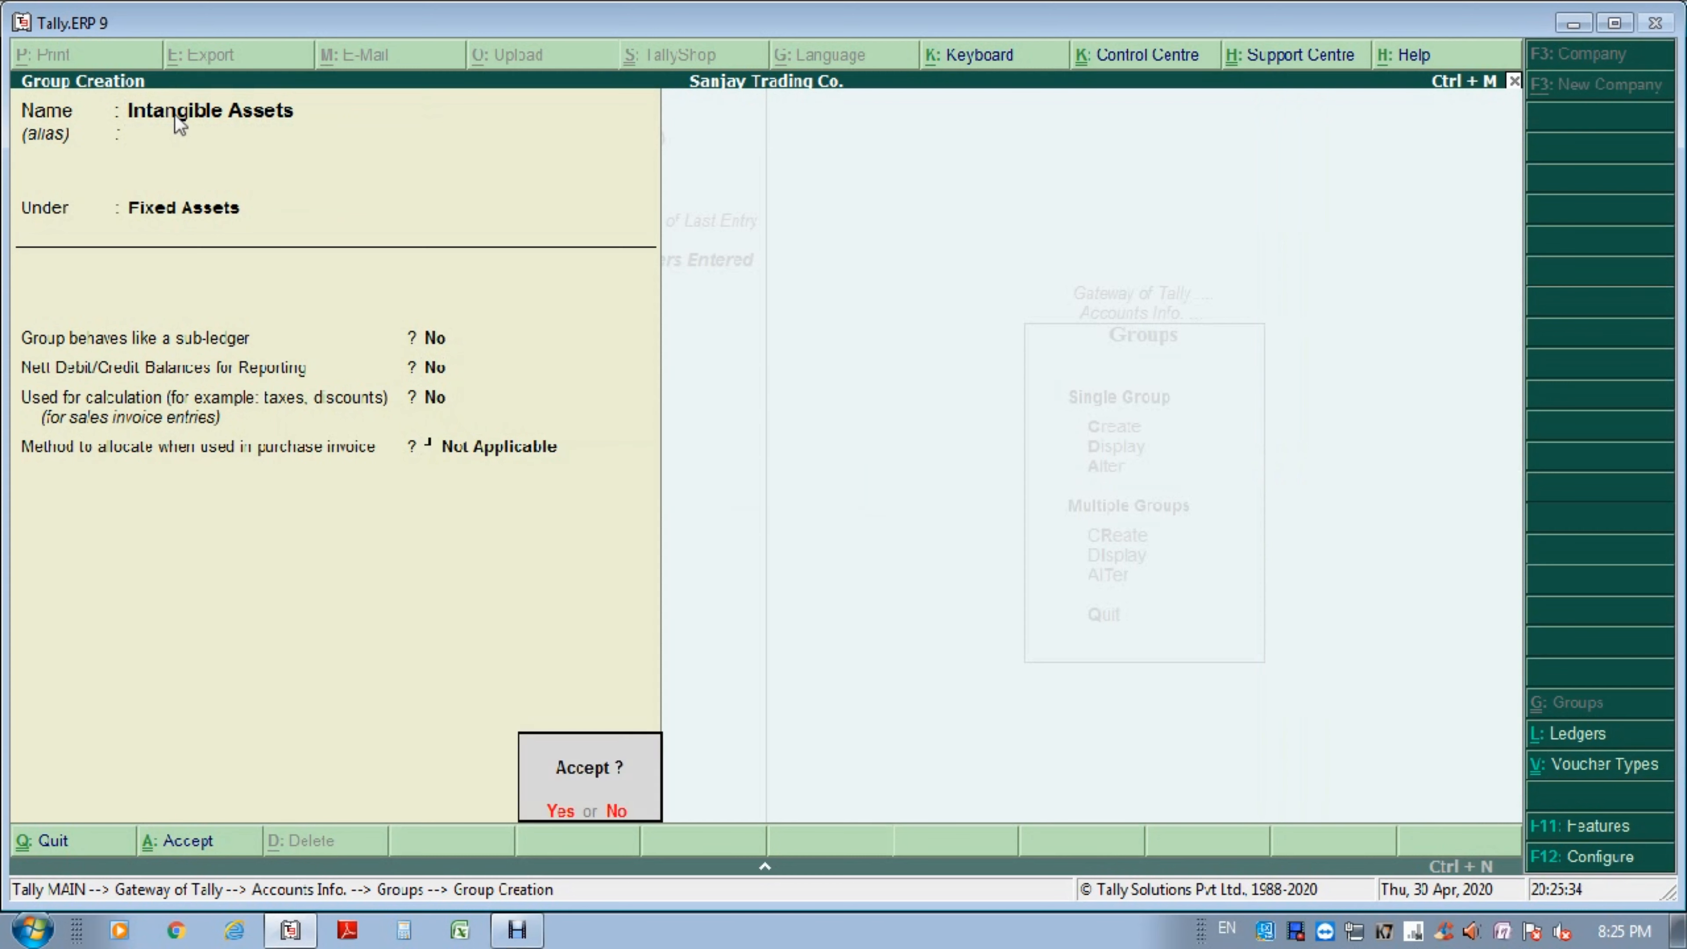
key(Return)
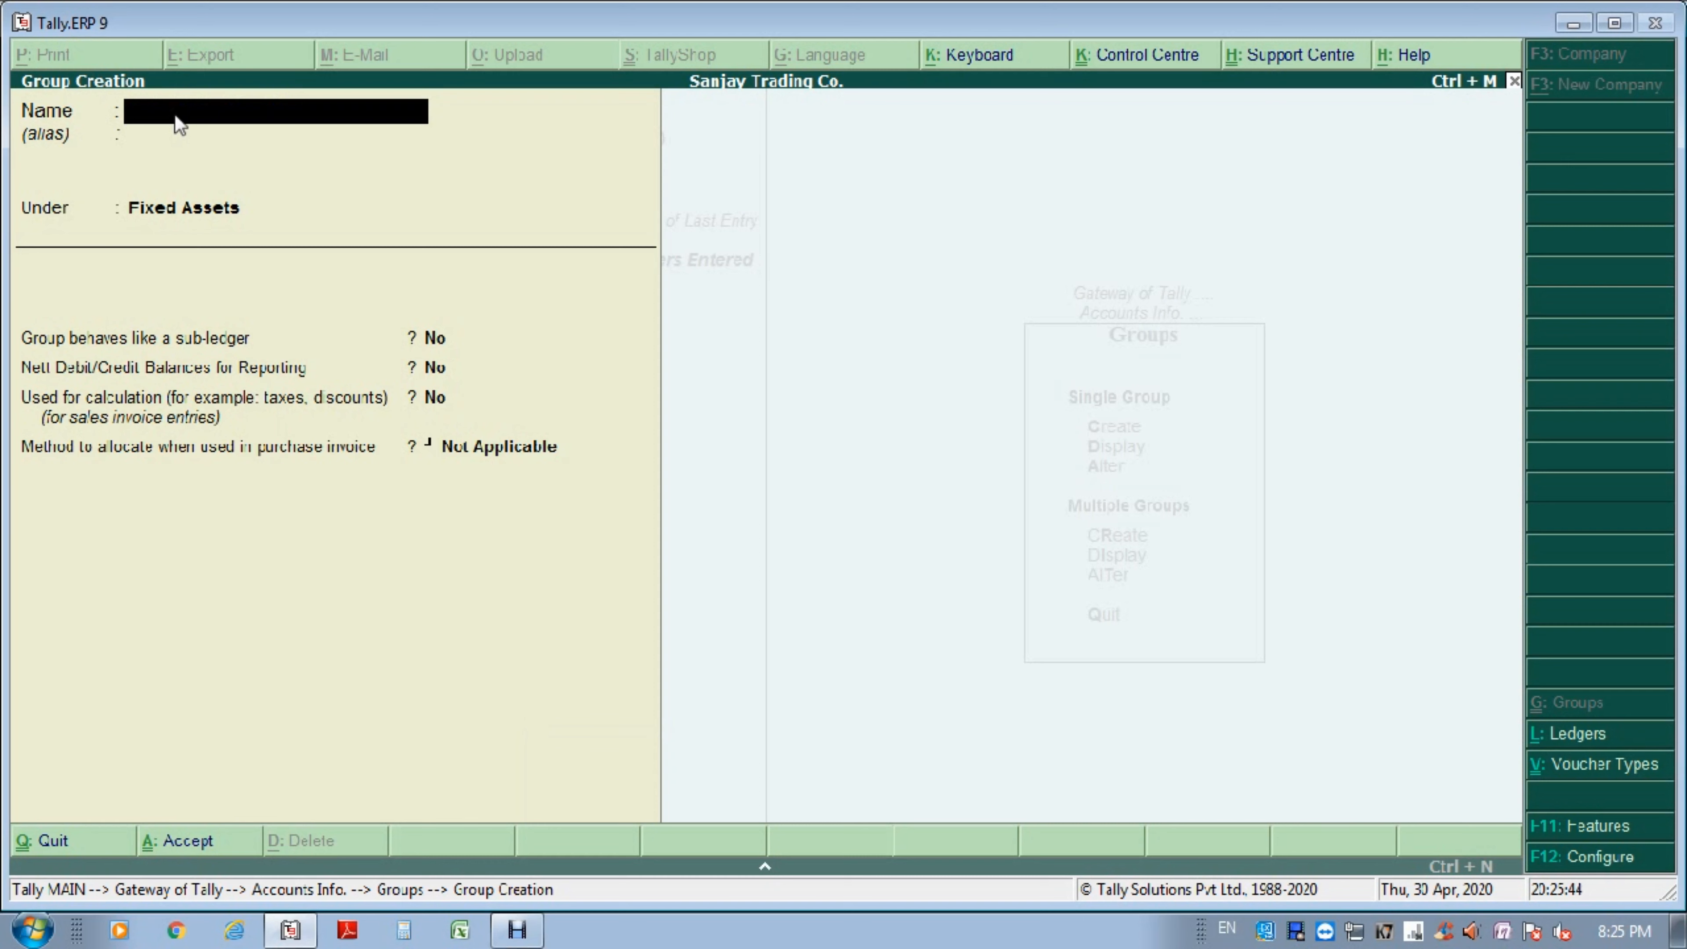
Create a Plant & Machinery group under Tangible Assets, with no alias and the default options.
text(Plant & Machinery)
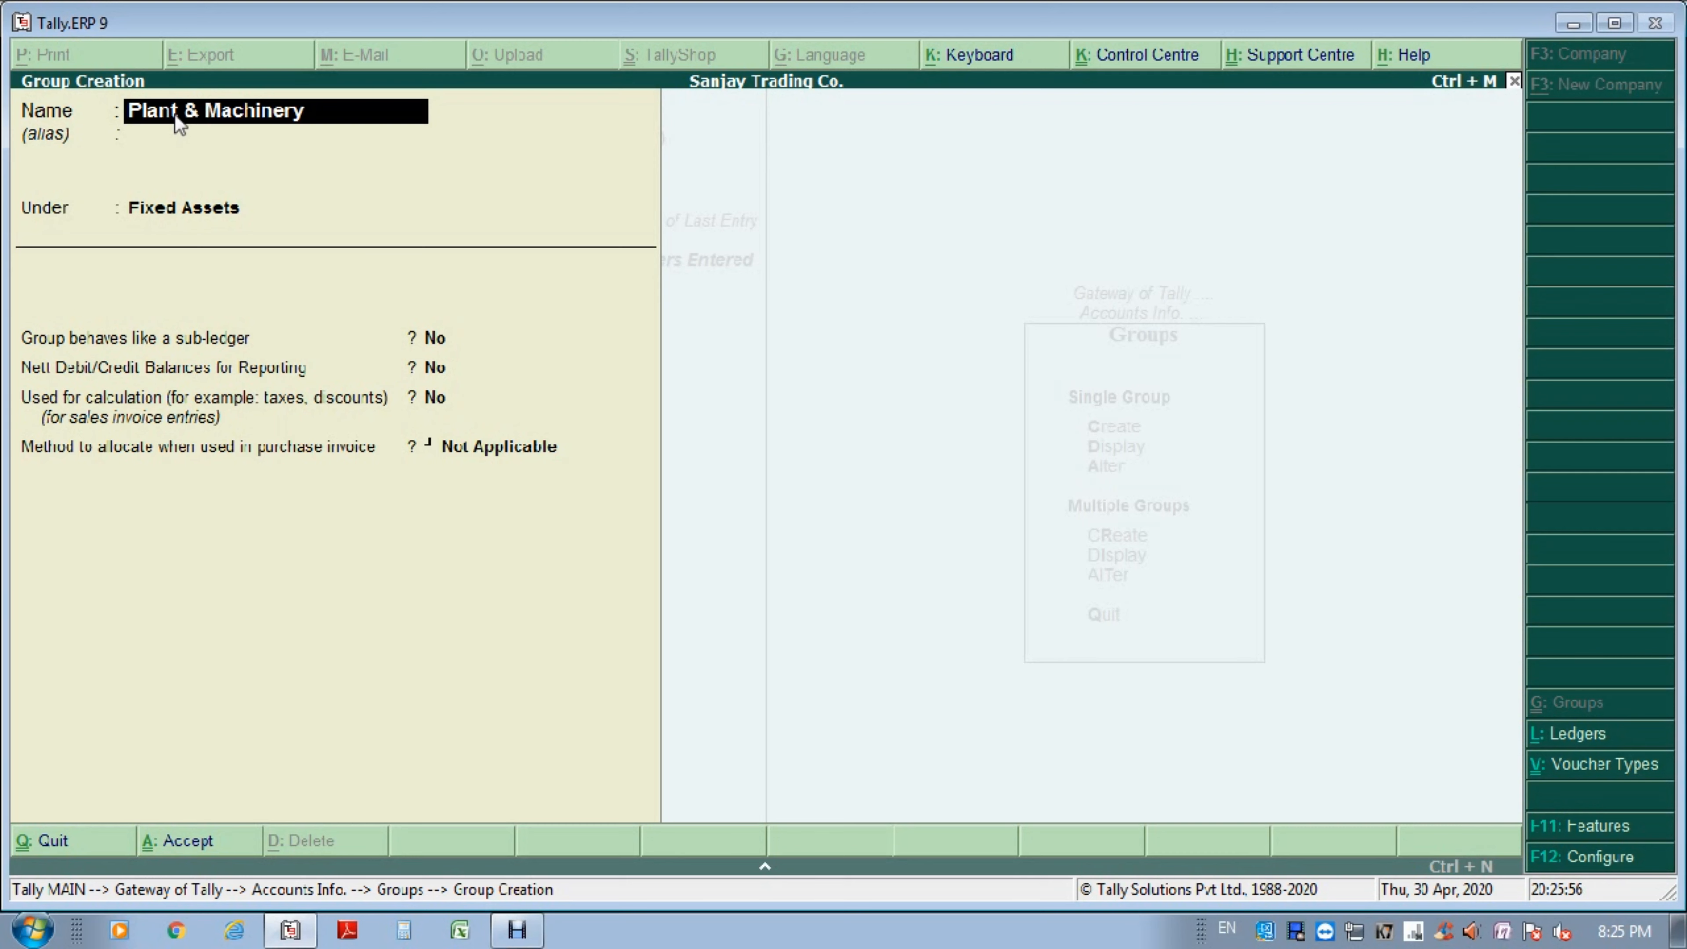
key(Return)
key(Return)
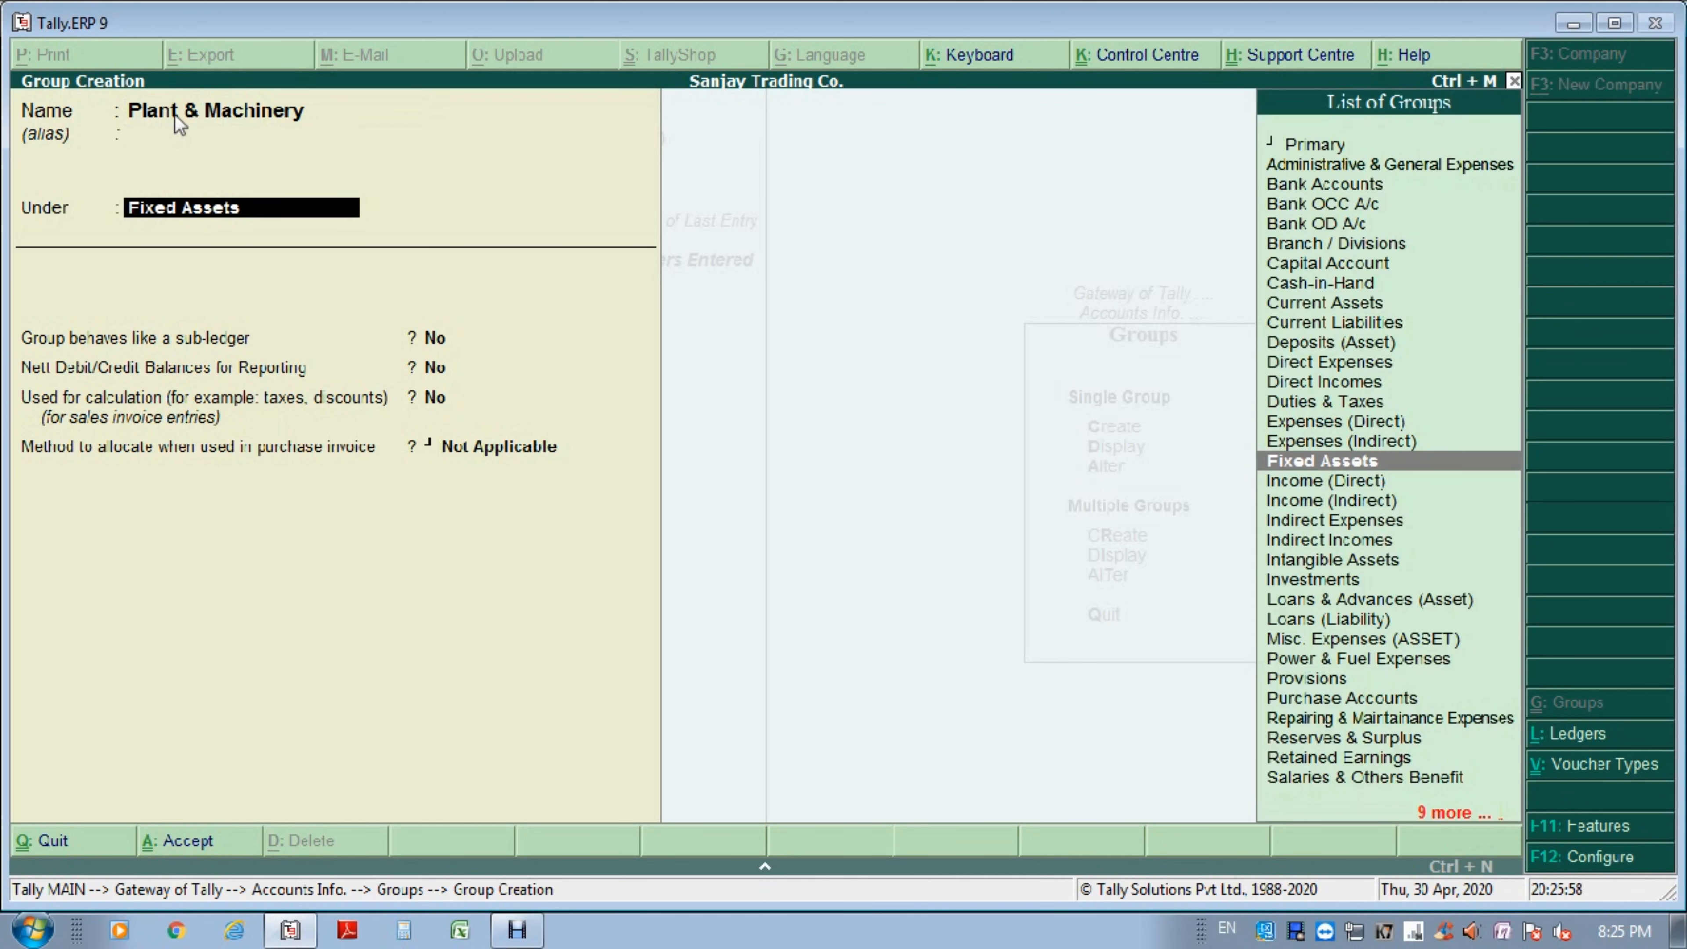
text(Tangi)
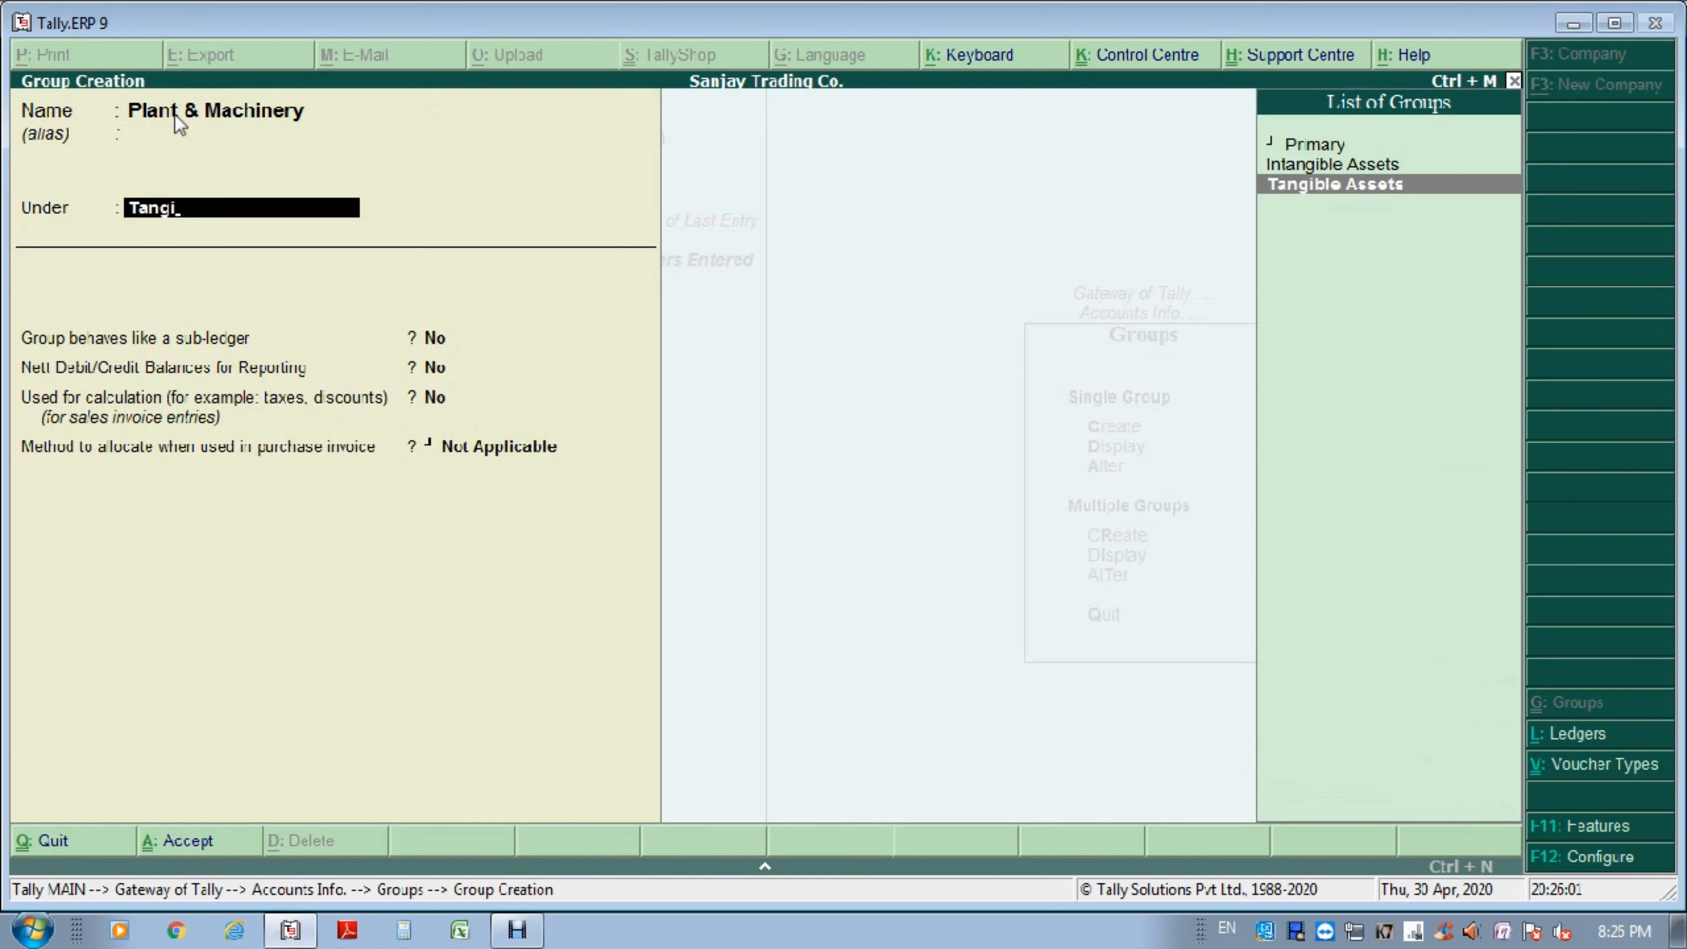
key(Return)
key(Return)
key(Return)
key(Return)
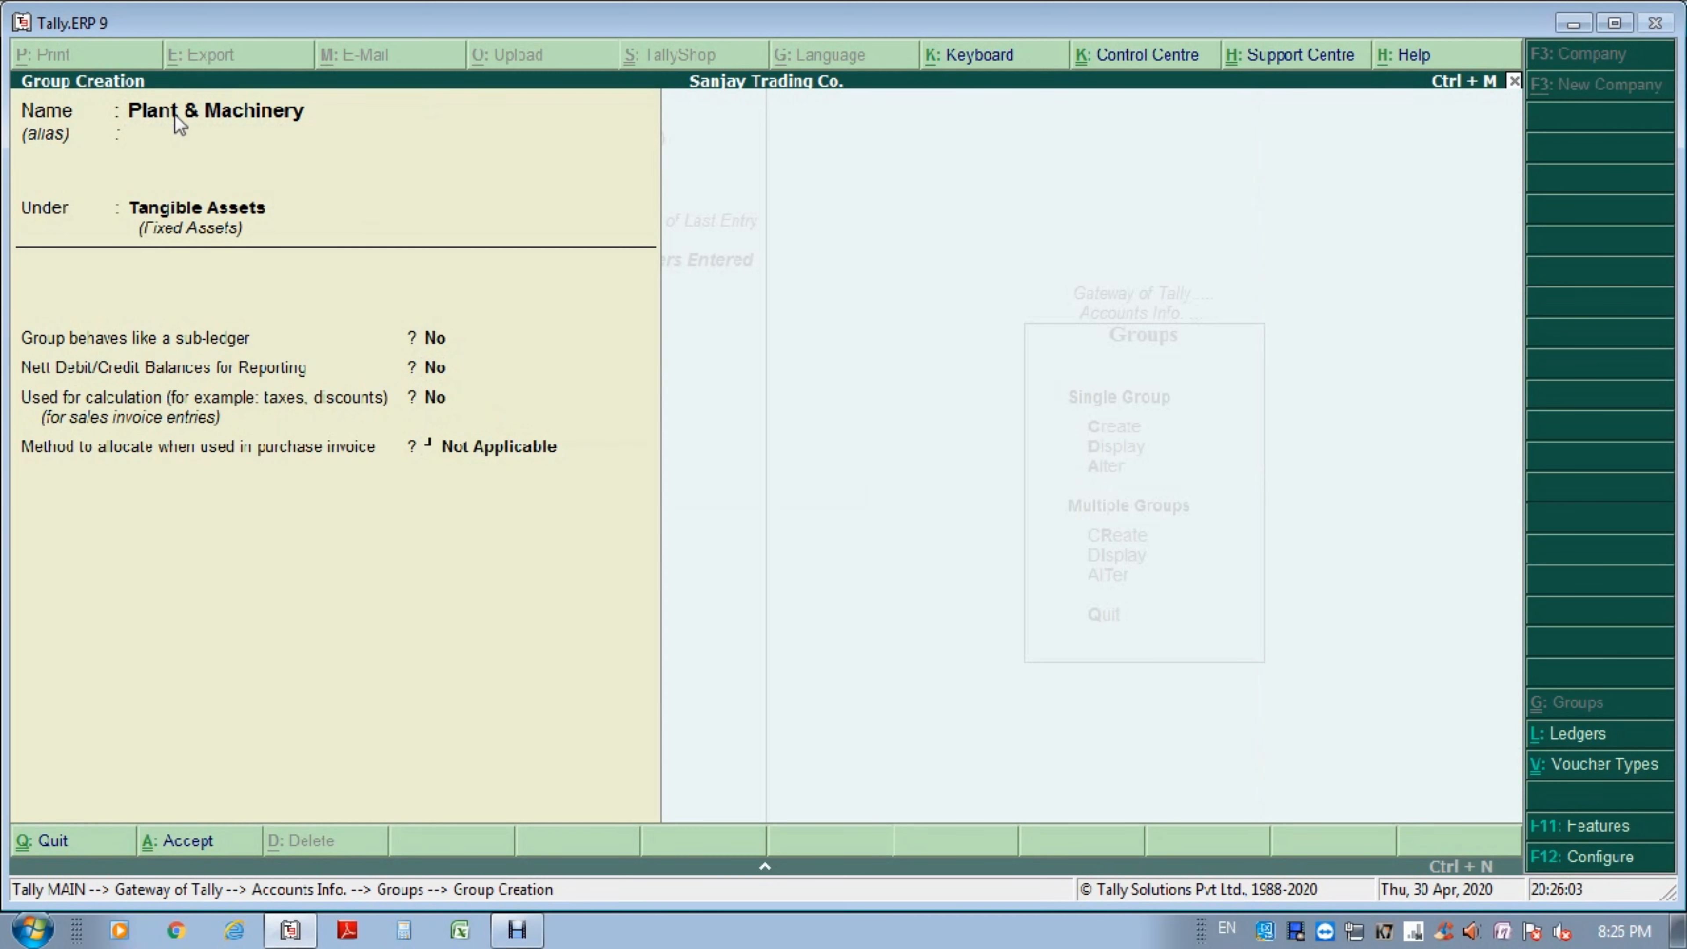
key(Return)
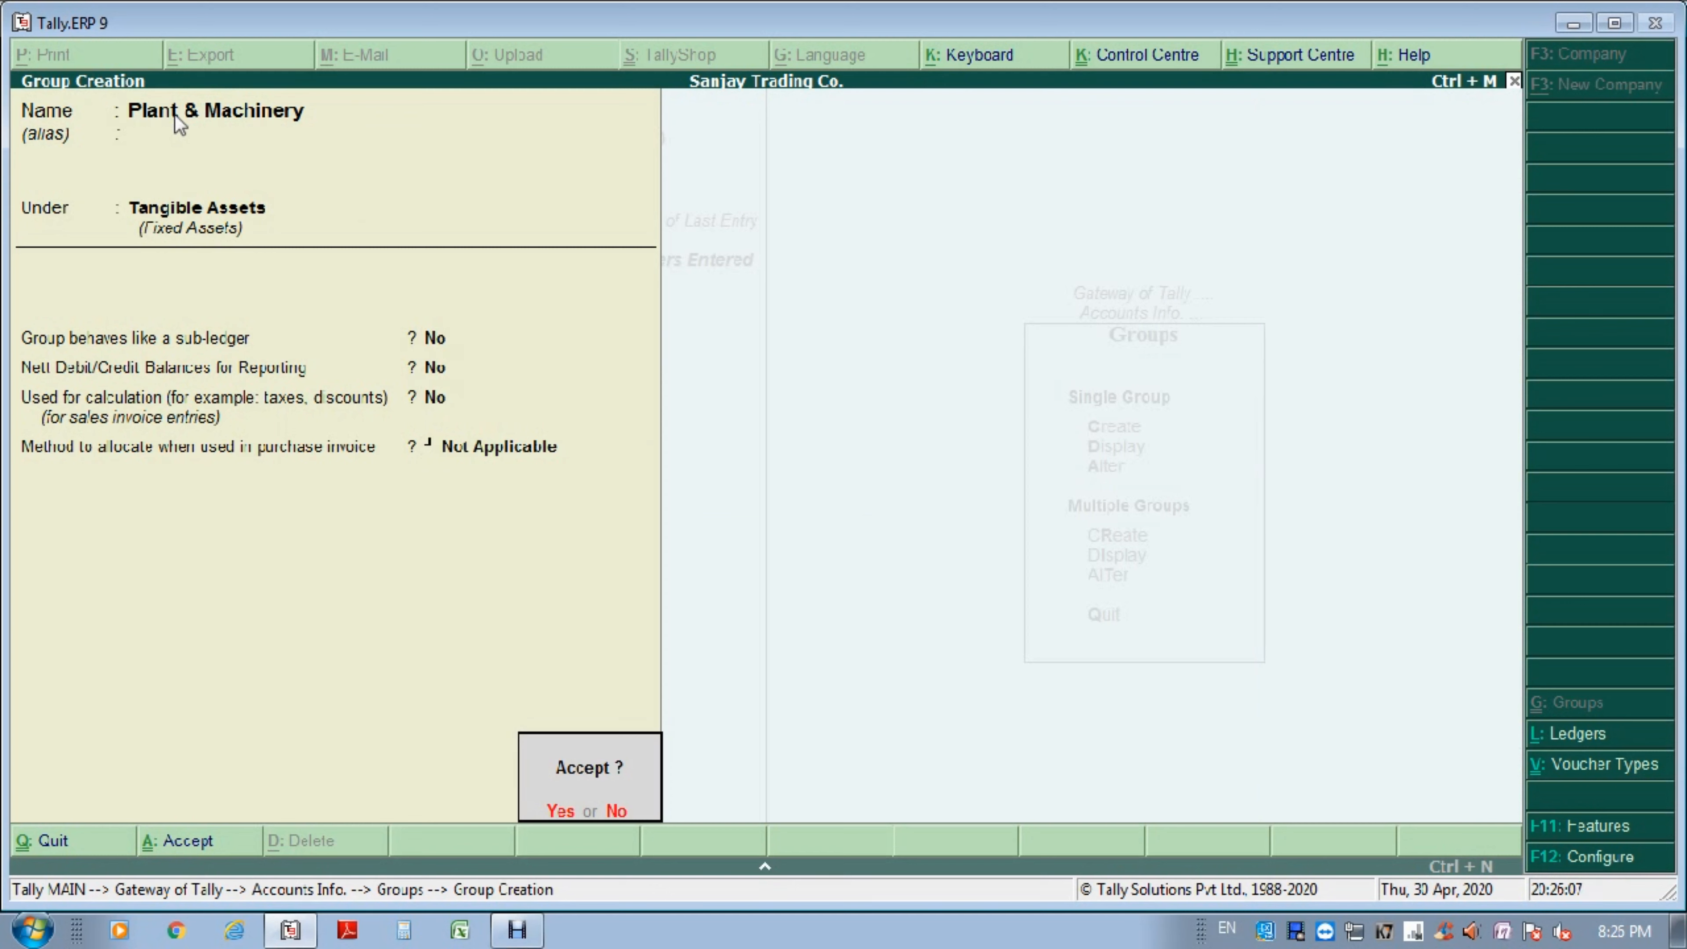
key(Return)
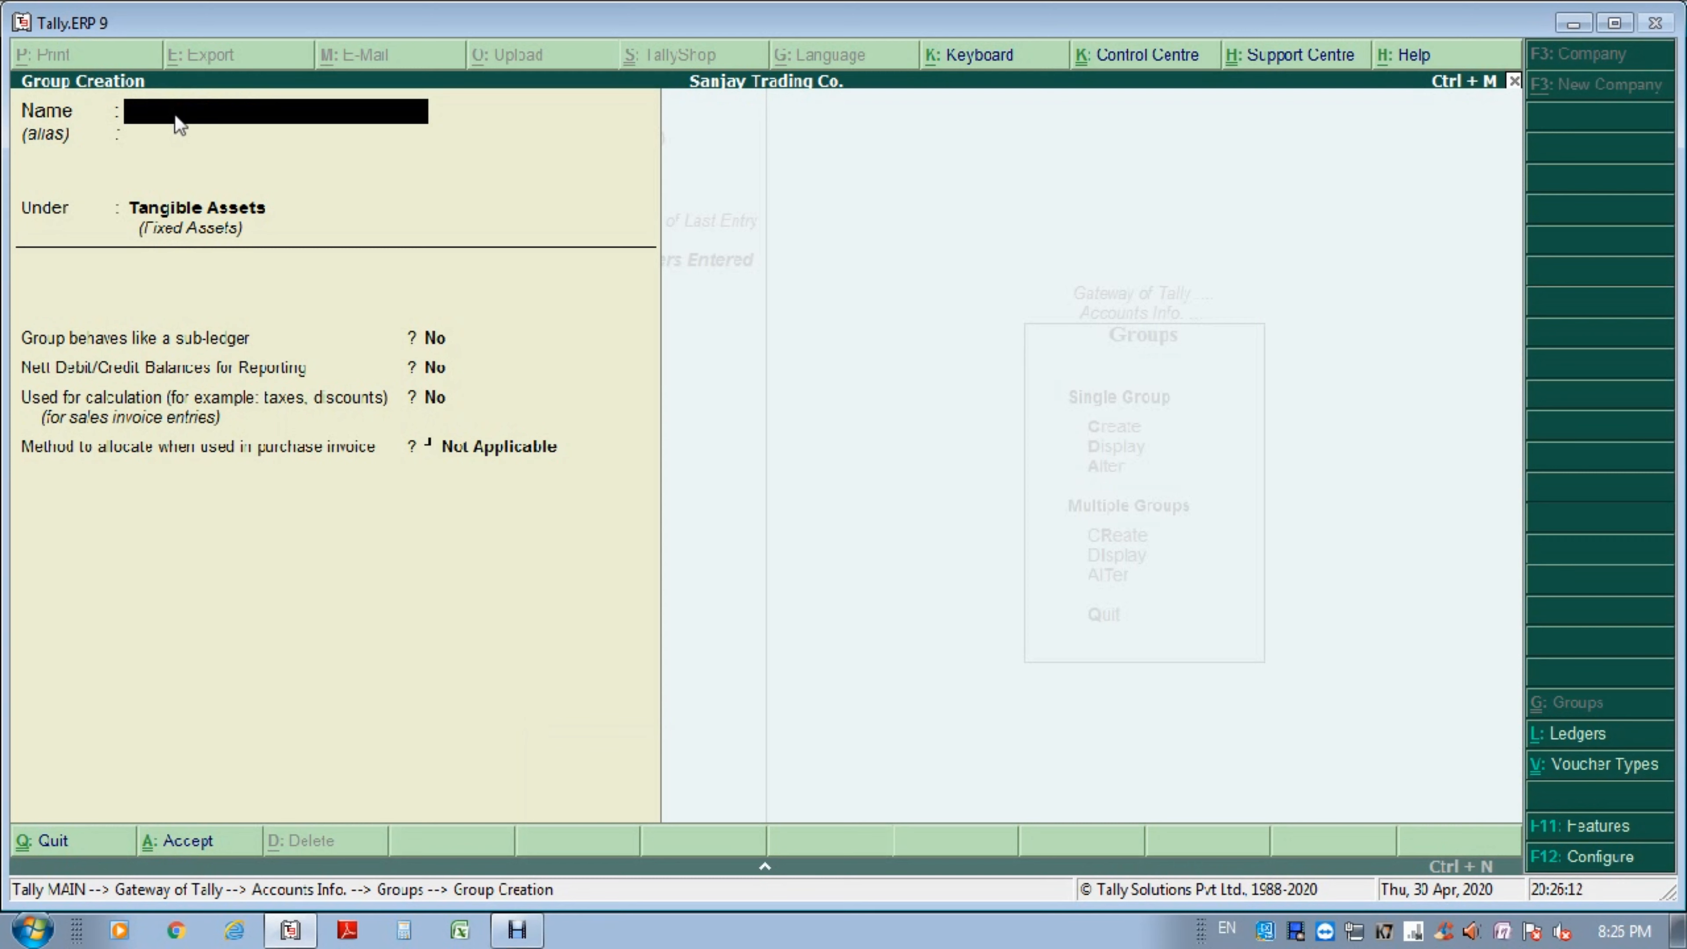
Create a Vehicle group under Tangible Assets, leaving the alias blank and the remaining options at their defaults.
text(Vehicle)
key(Return)
key(Return)
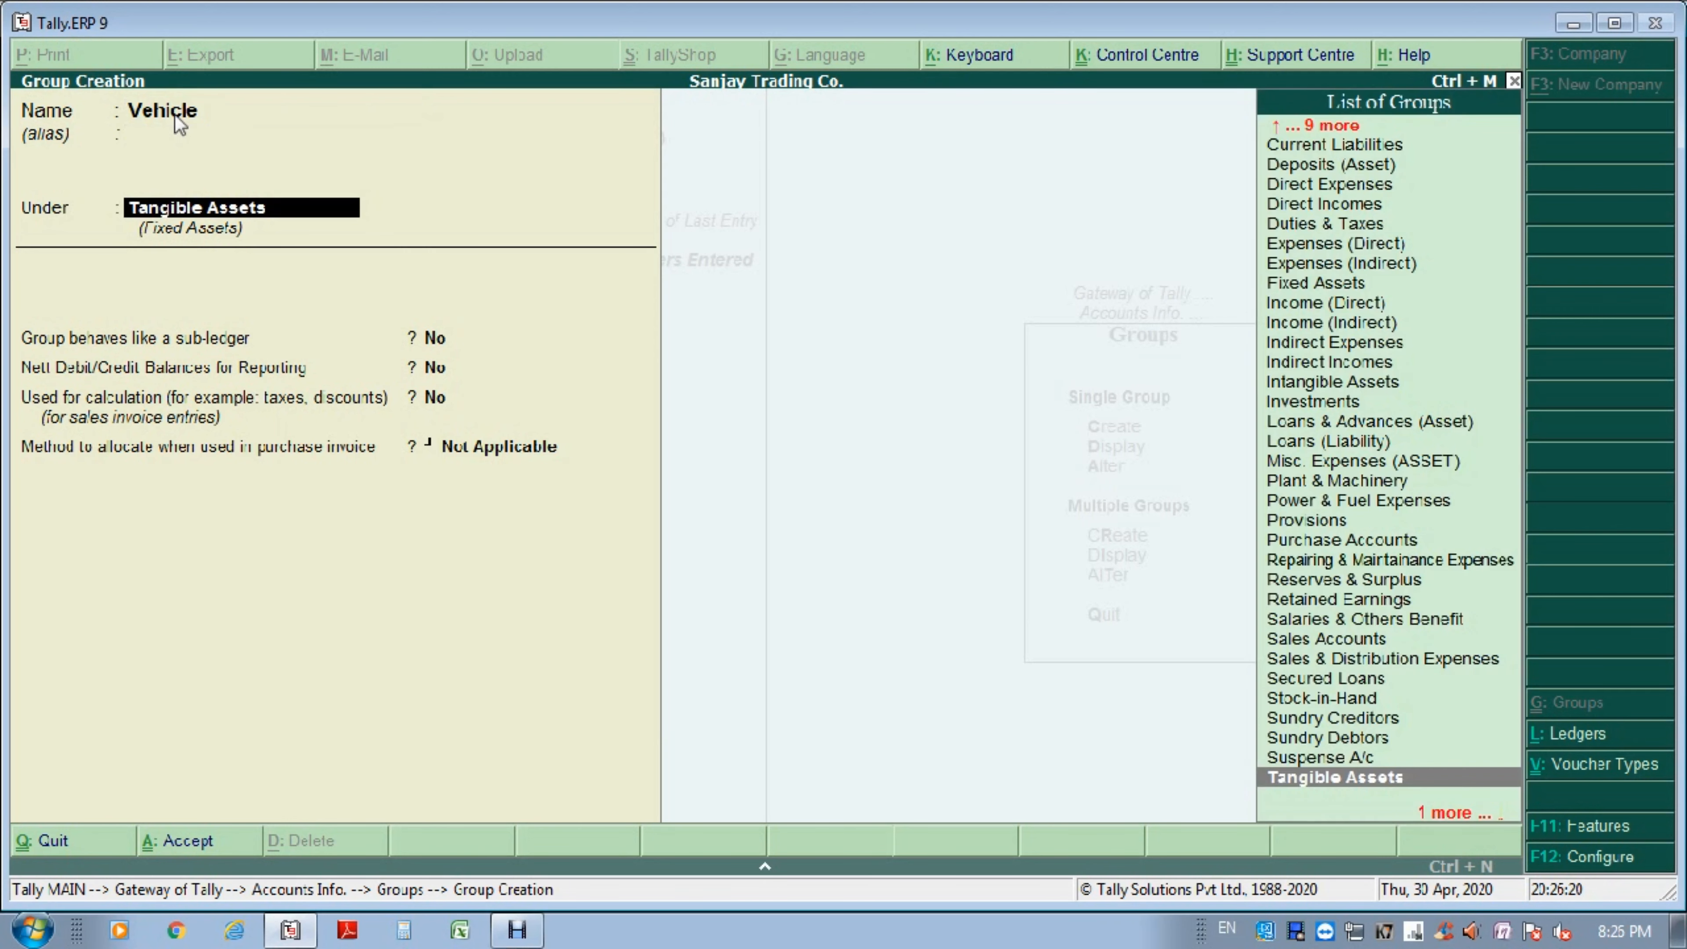
key(Return)
key(BackSpace)
key(Return)
key(Return)
key(Return)
key(Return)
key(Return)
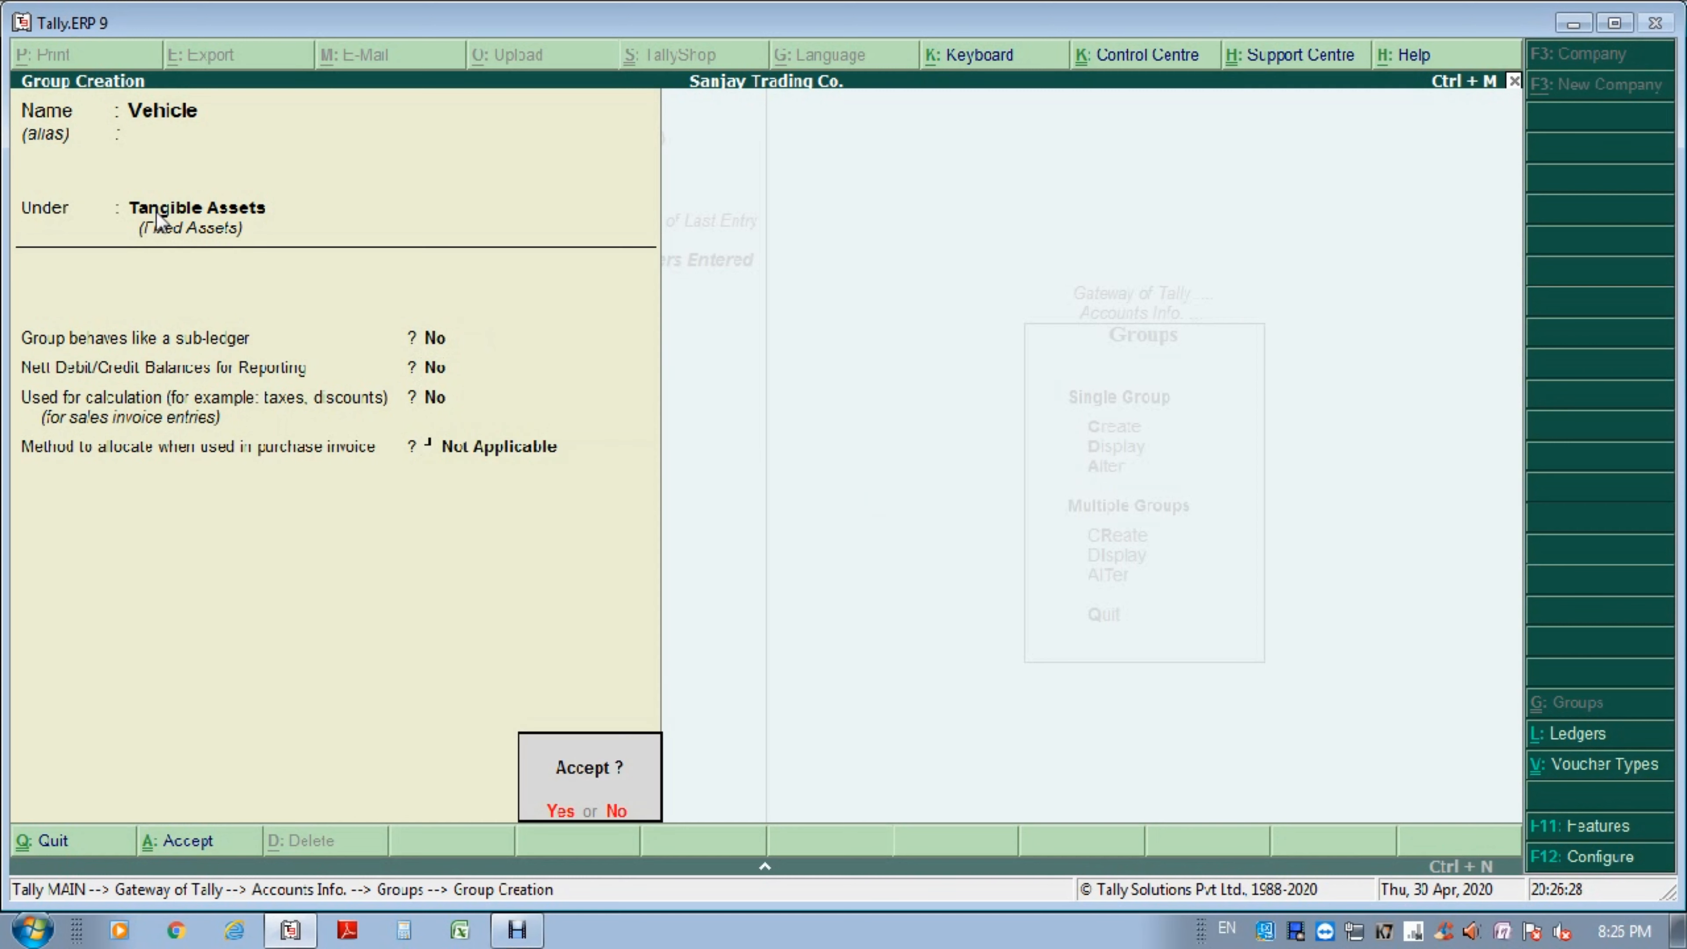
key(Return)
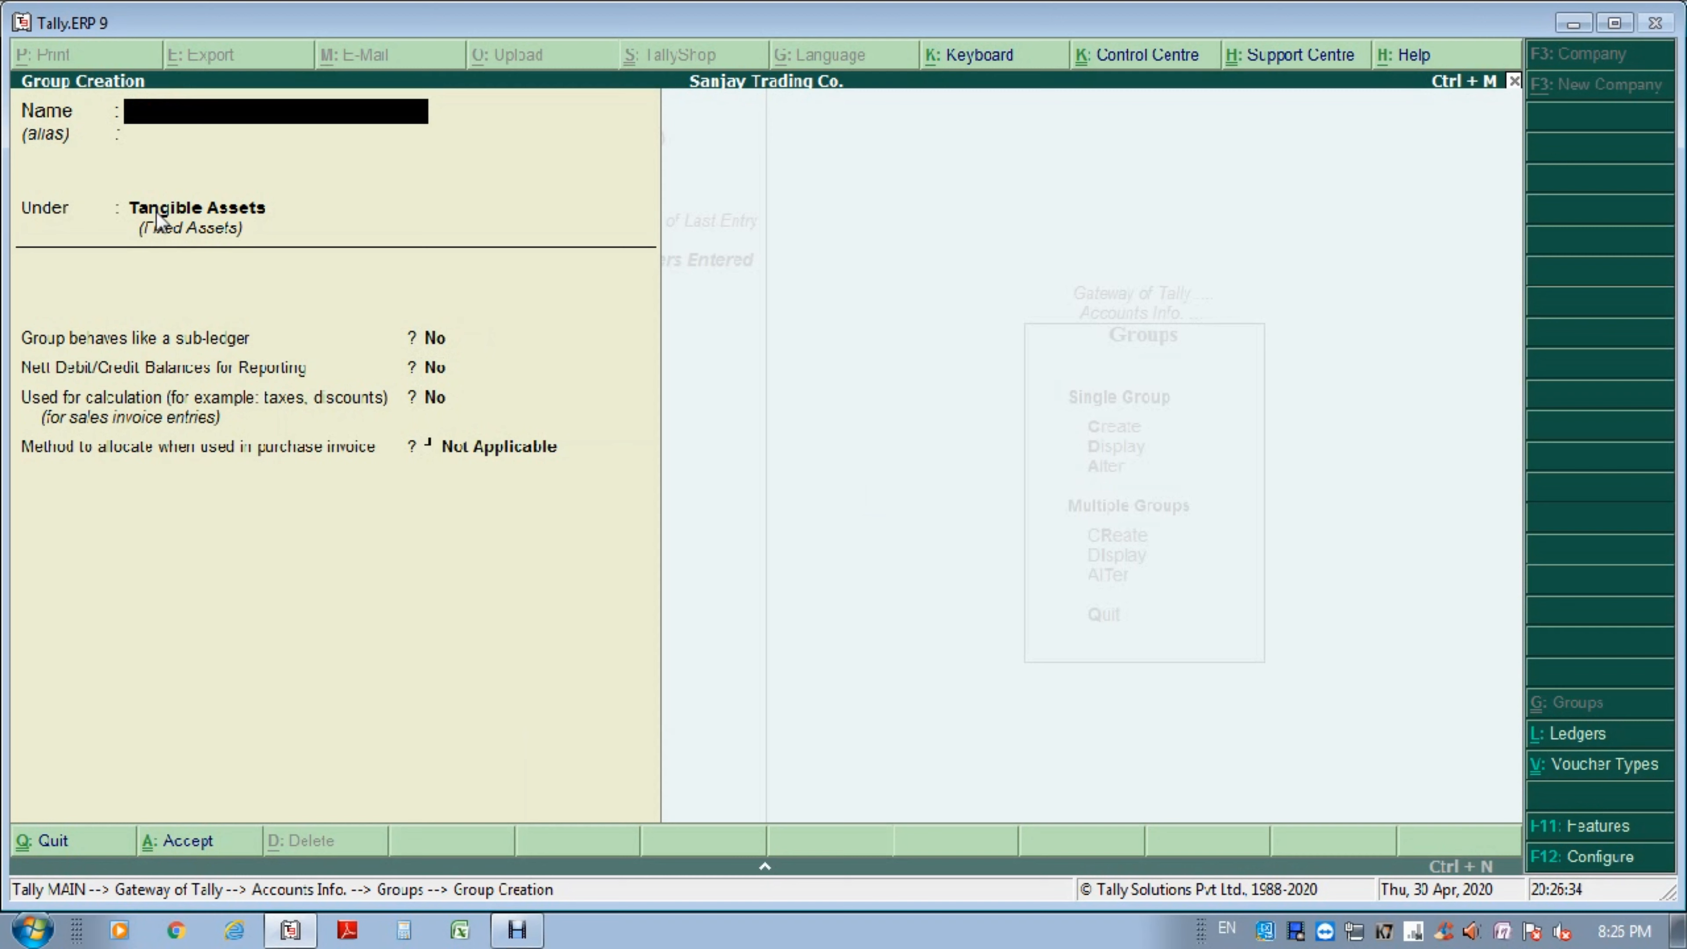
Create a Computer & Software group under Tangible Assets, with no alias and the default options.
text(Computer & Software)
key(Return)
key(Return)
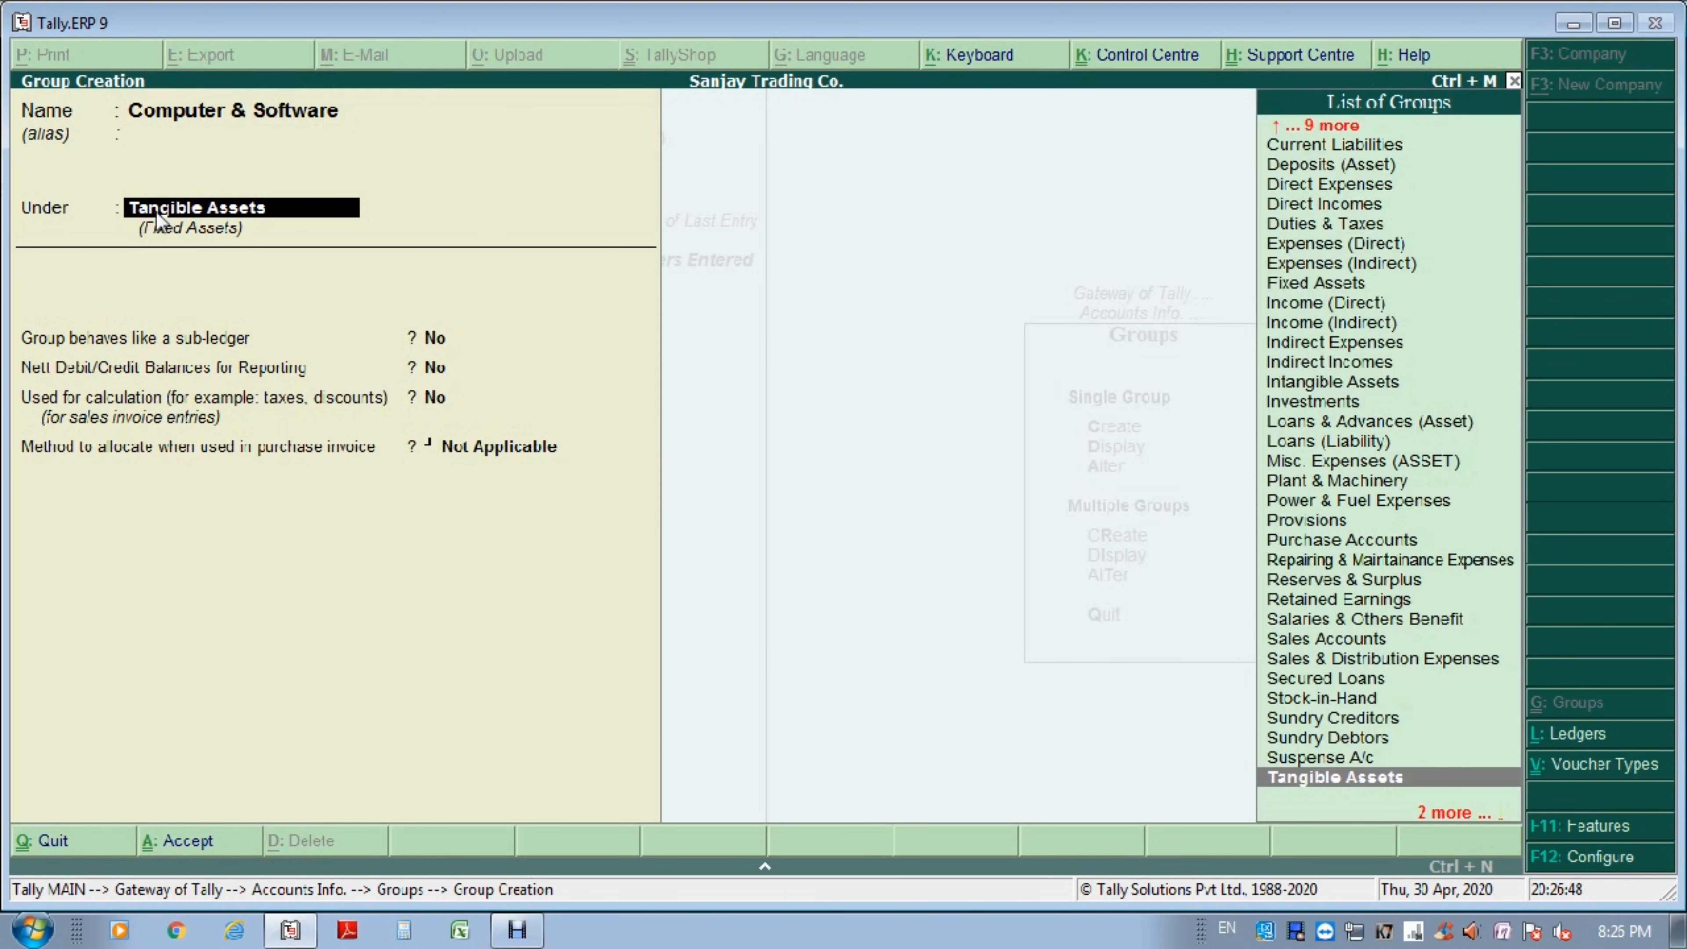
key(Return)
key(Return)
key(Return)
key(Return)
key(Return)
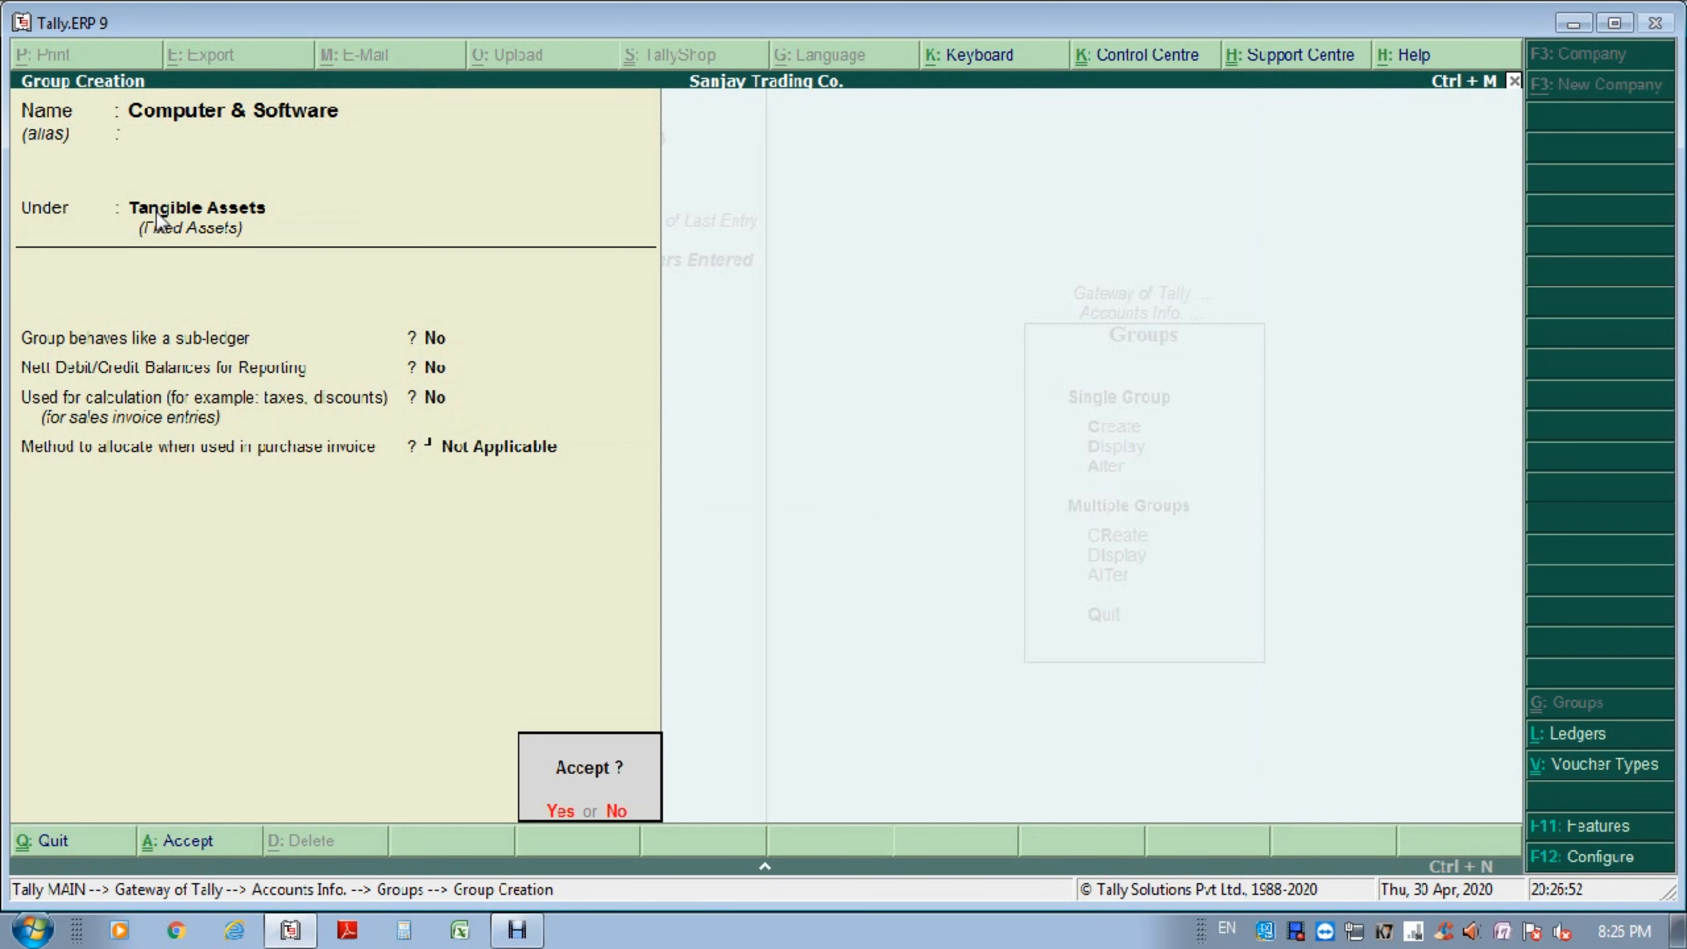
key(Return)
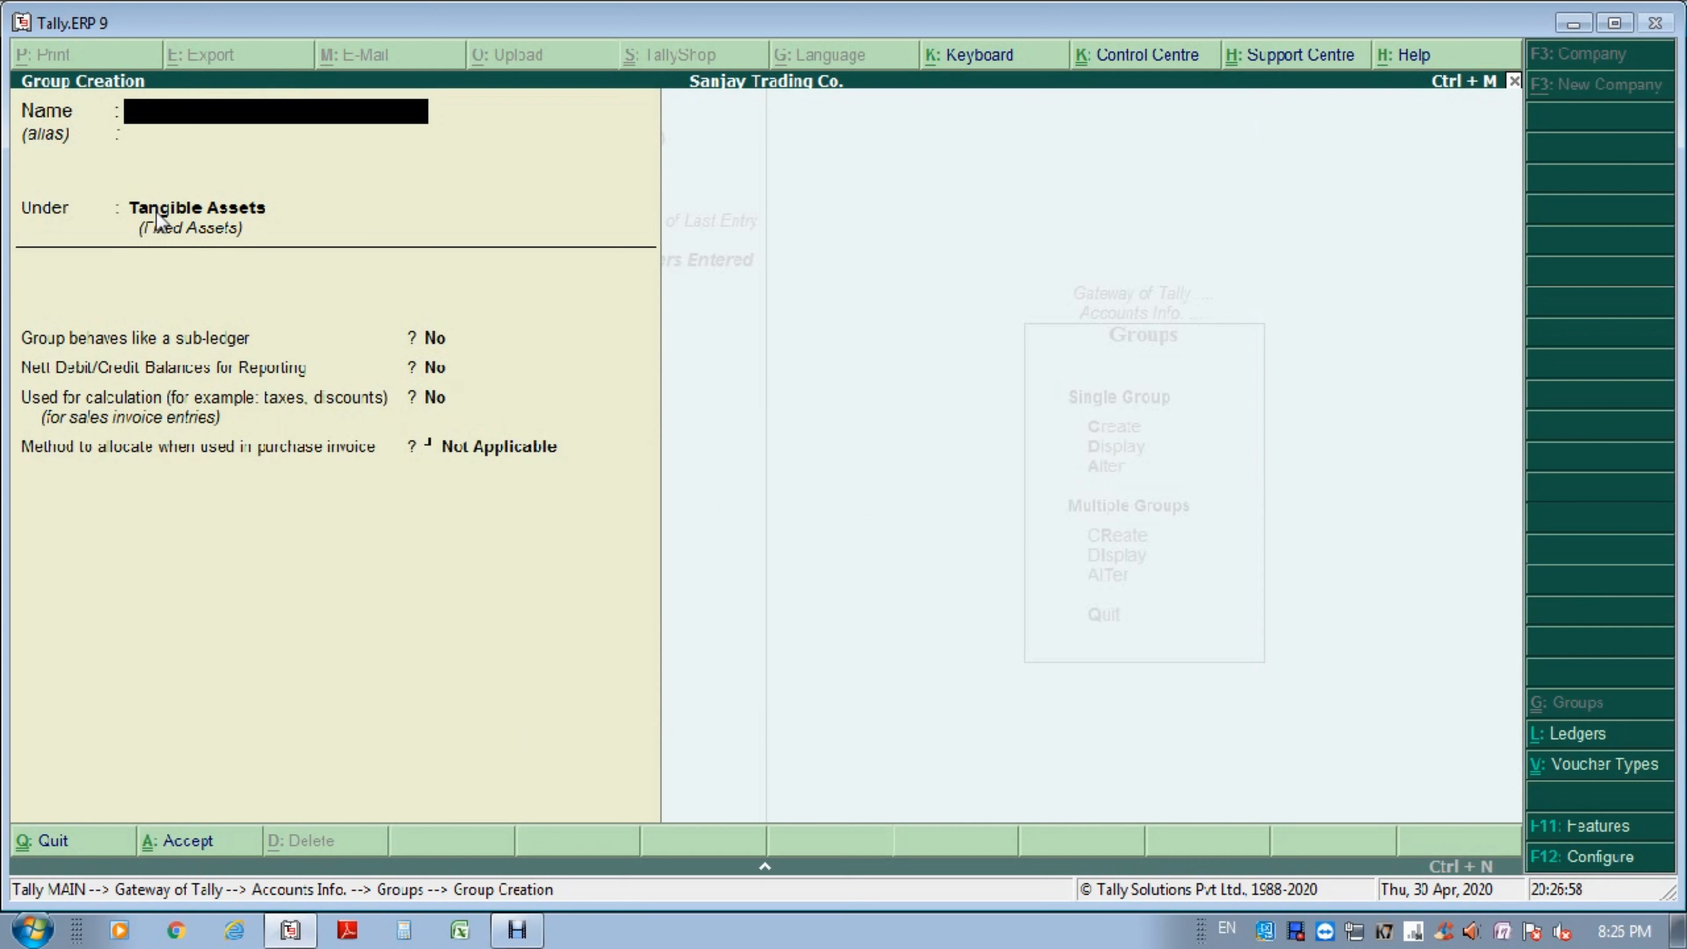
Create an Electric Fitting group under Tangible Assets, with no alias and the default options.
text(Electric Fitting)
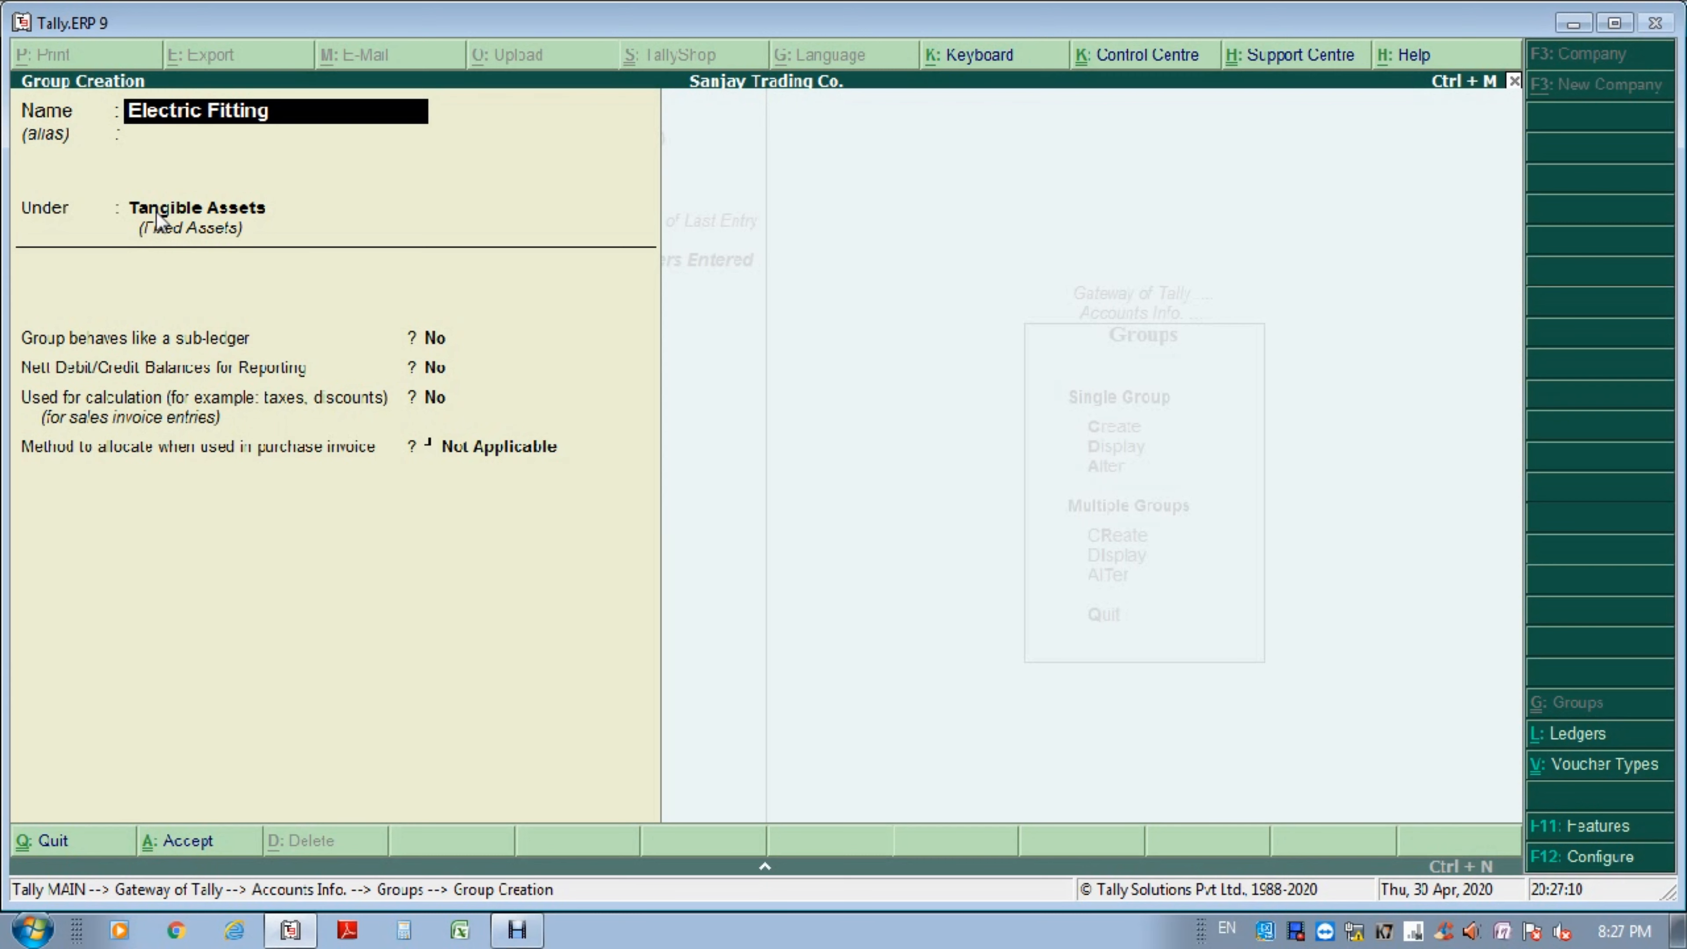
key(Return)
key(Return)
key(Return)
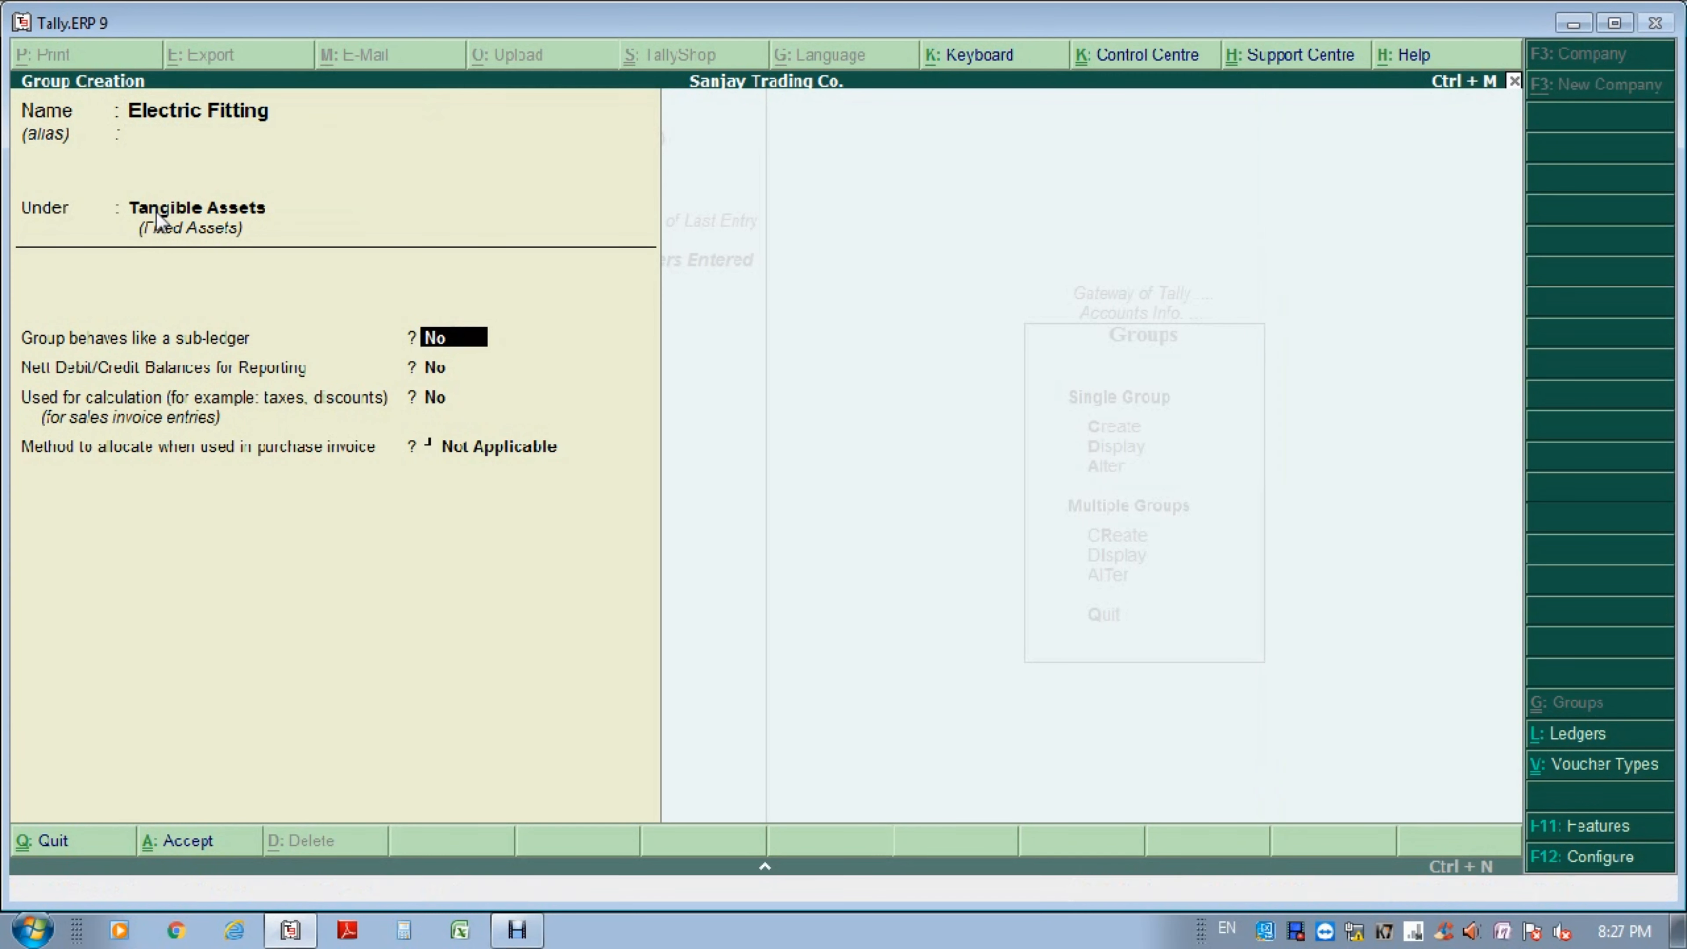
key(BackSpace)
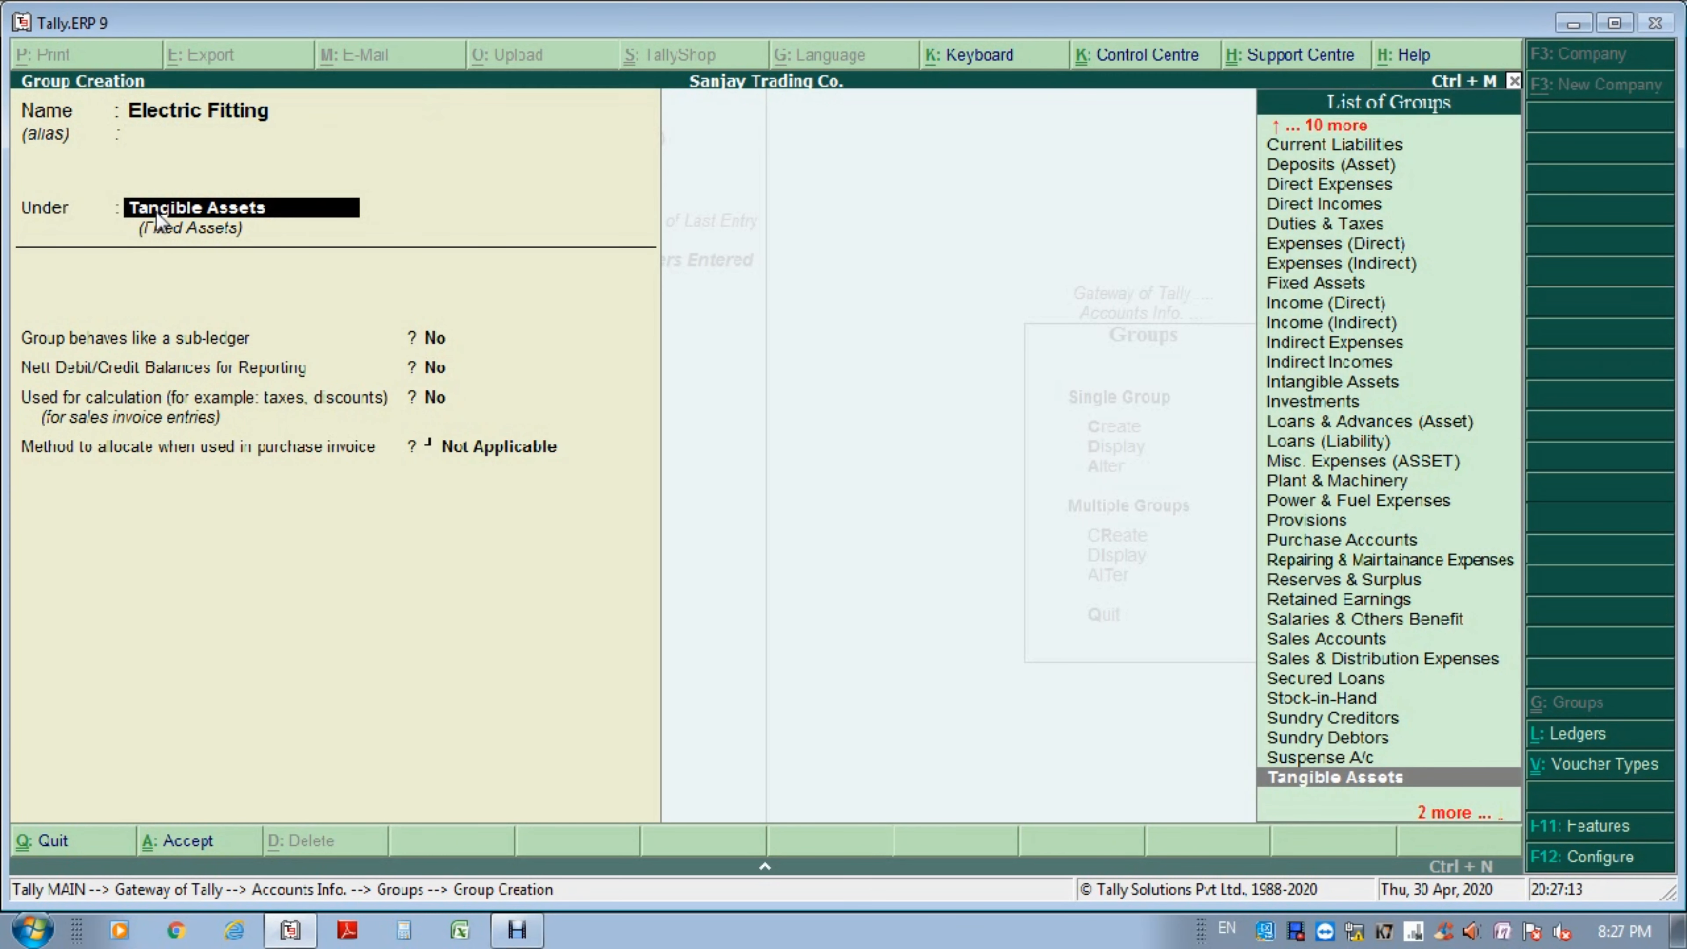
key(Return)
key(Return)
key(Return)
key(Return)
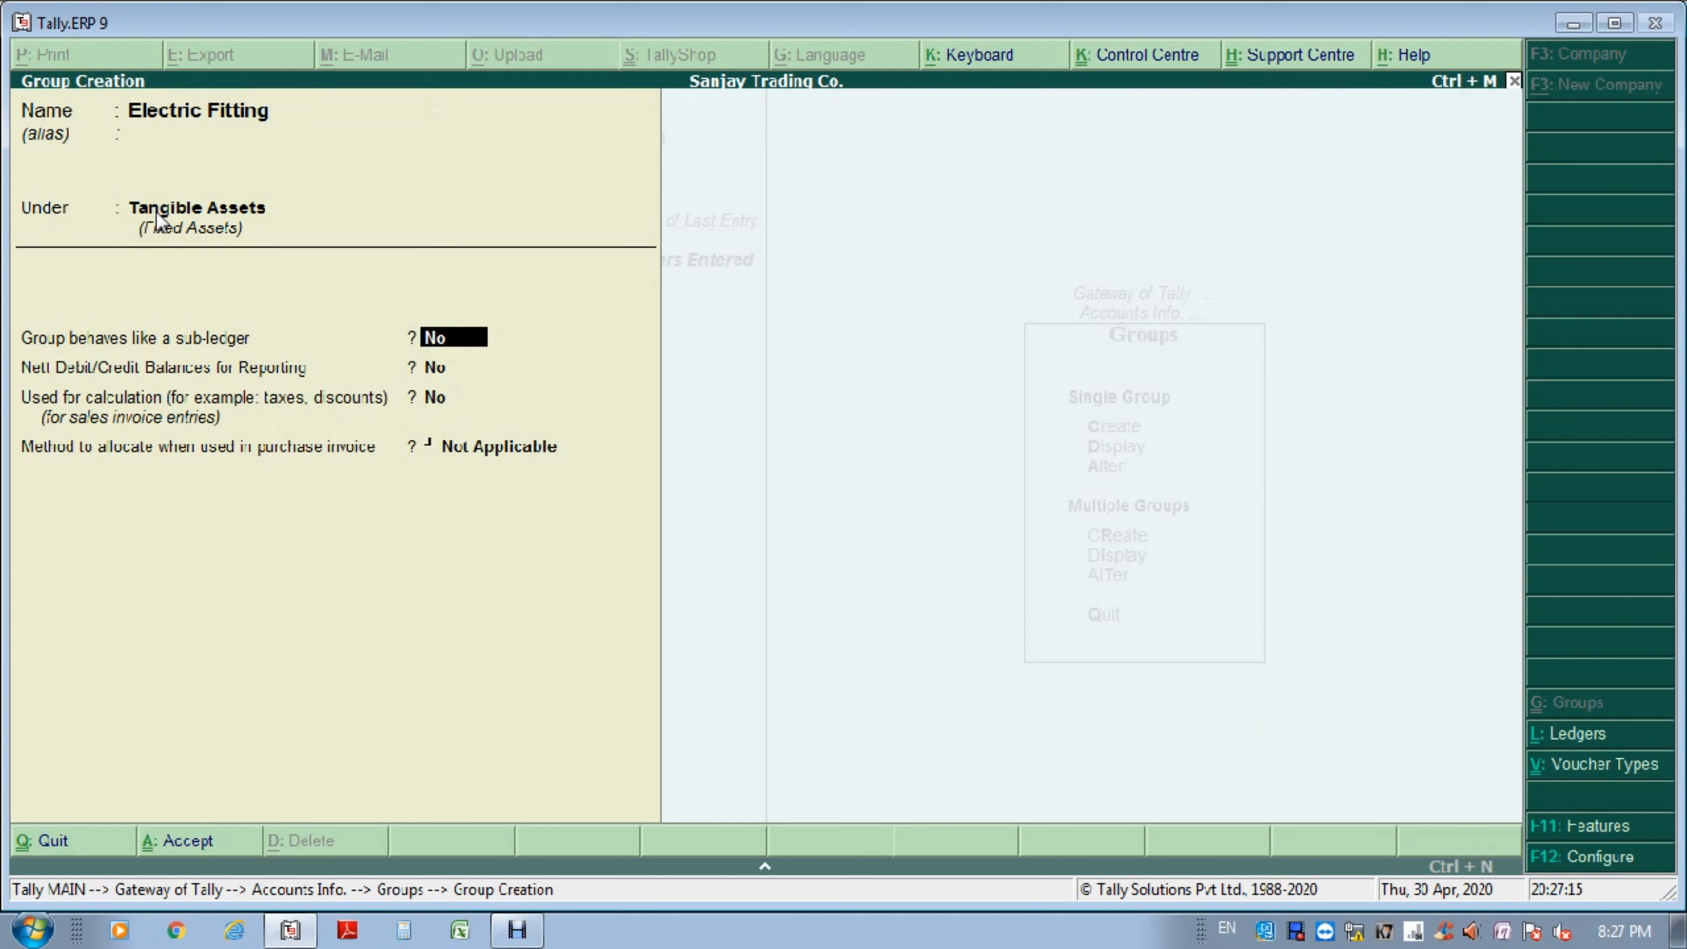
key(Return)
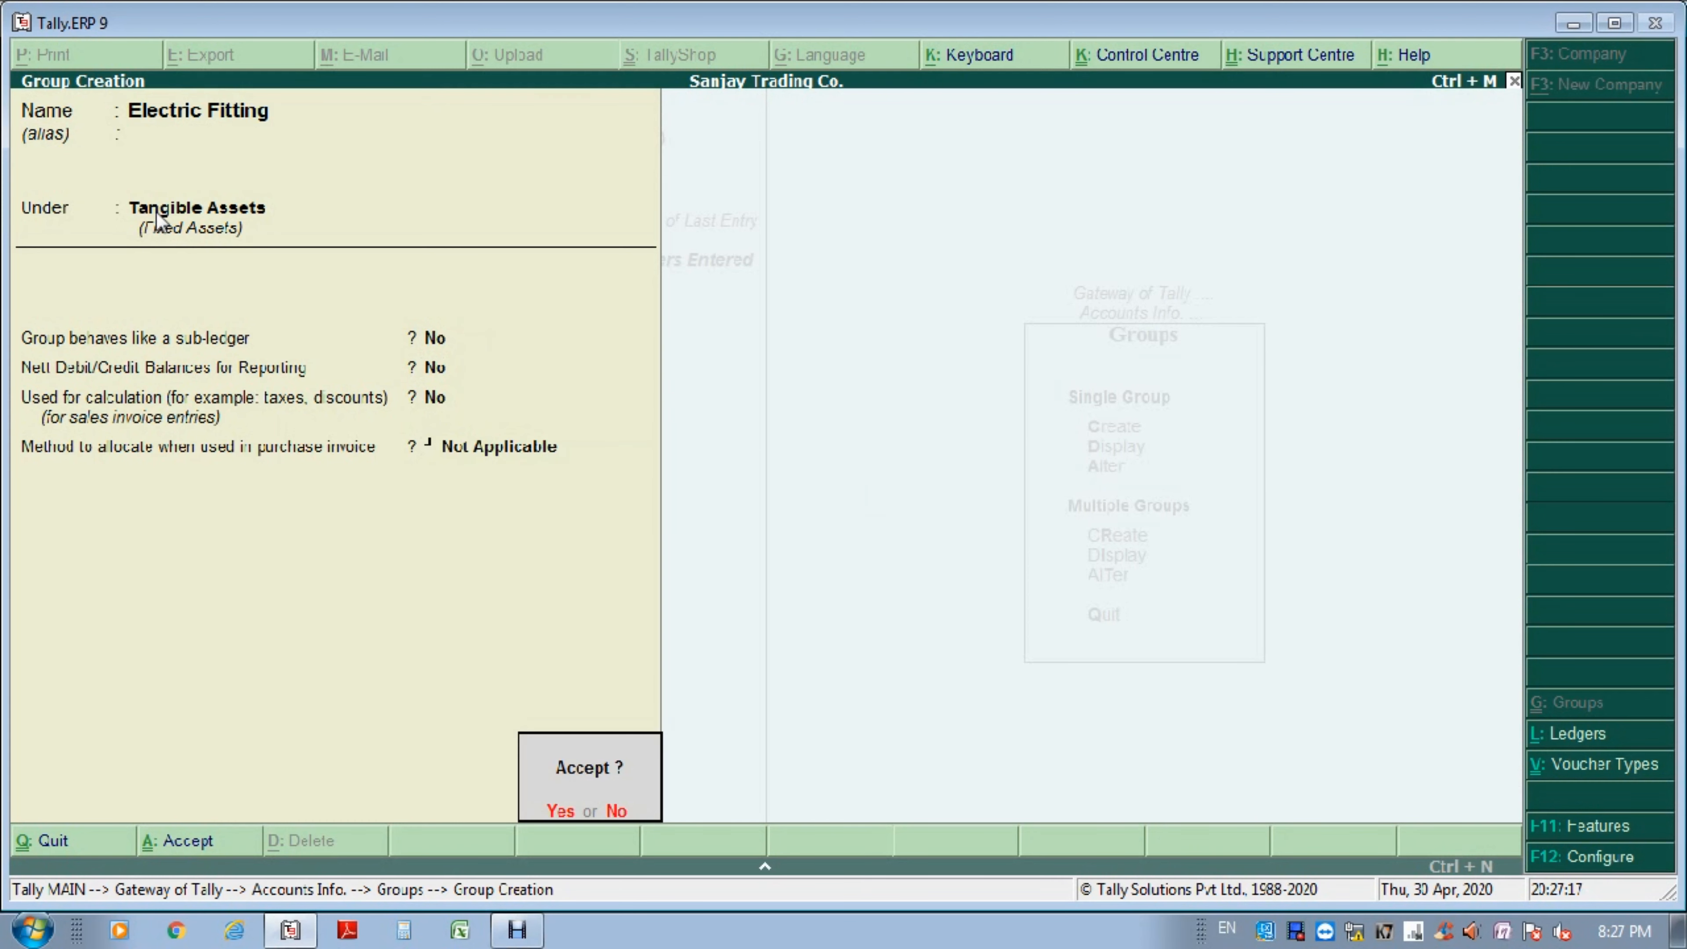
key(Return)
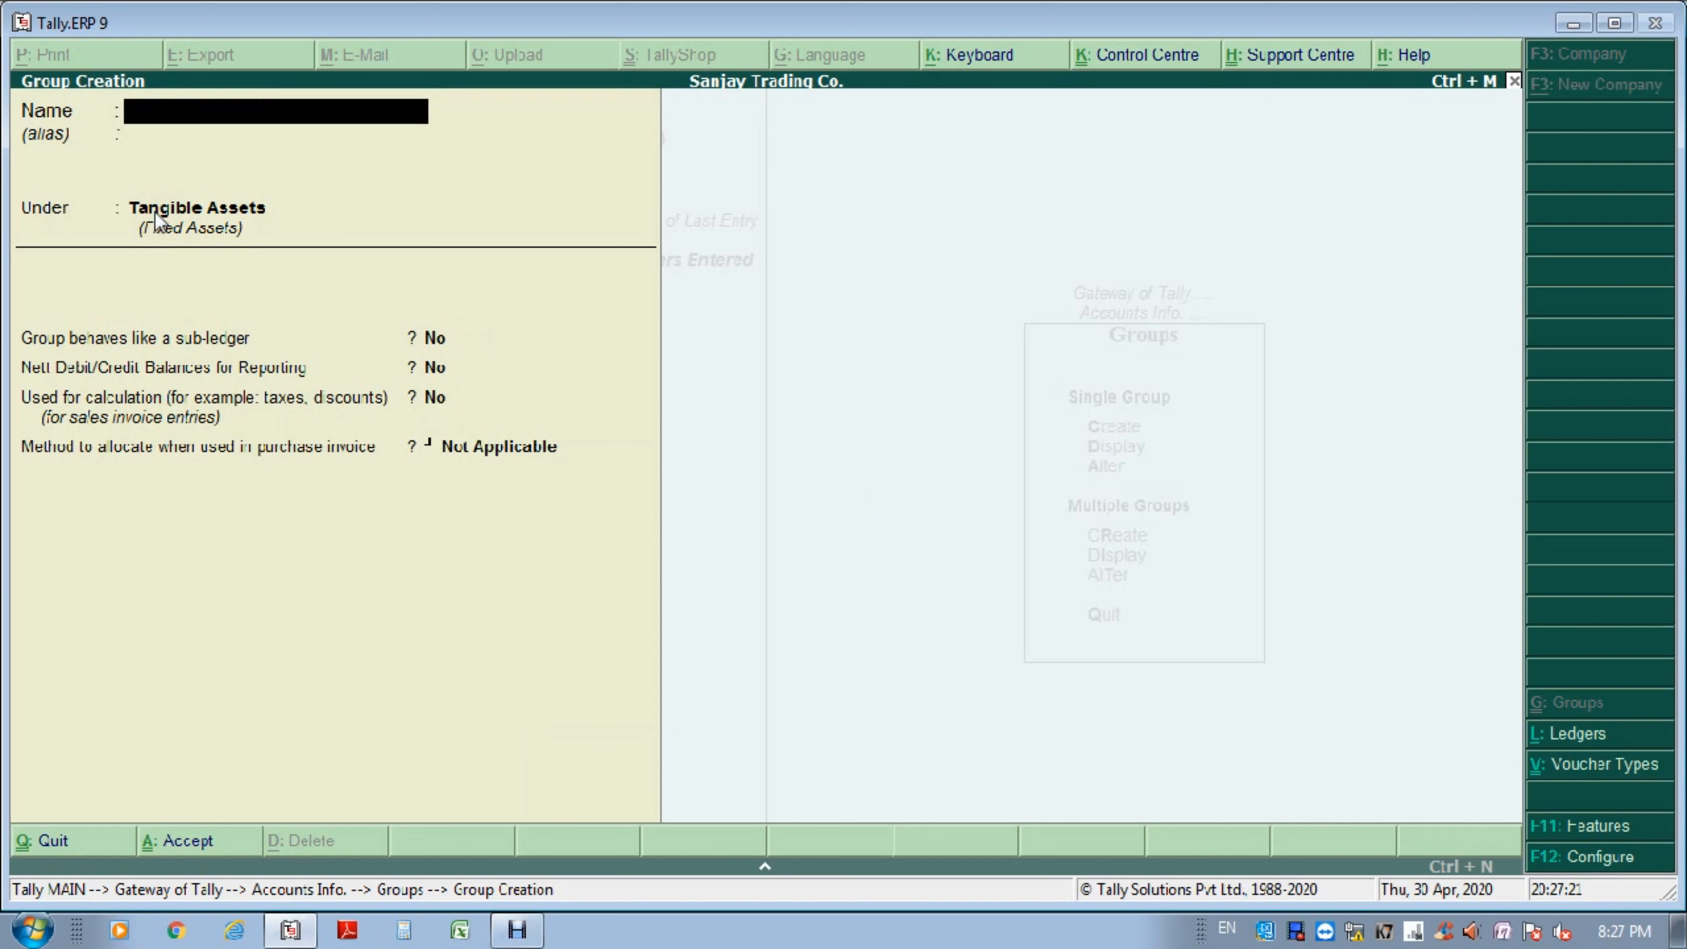
Create a Furniture group under Tangible Assets, with no alias and the default options.
text(Furnit)
text(ure)
key(Return)
key(Return)
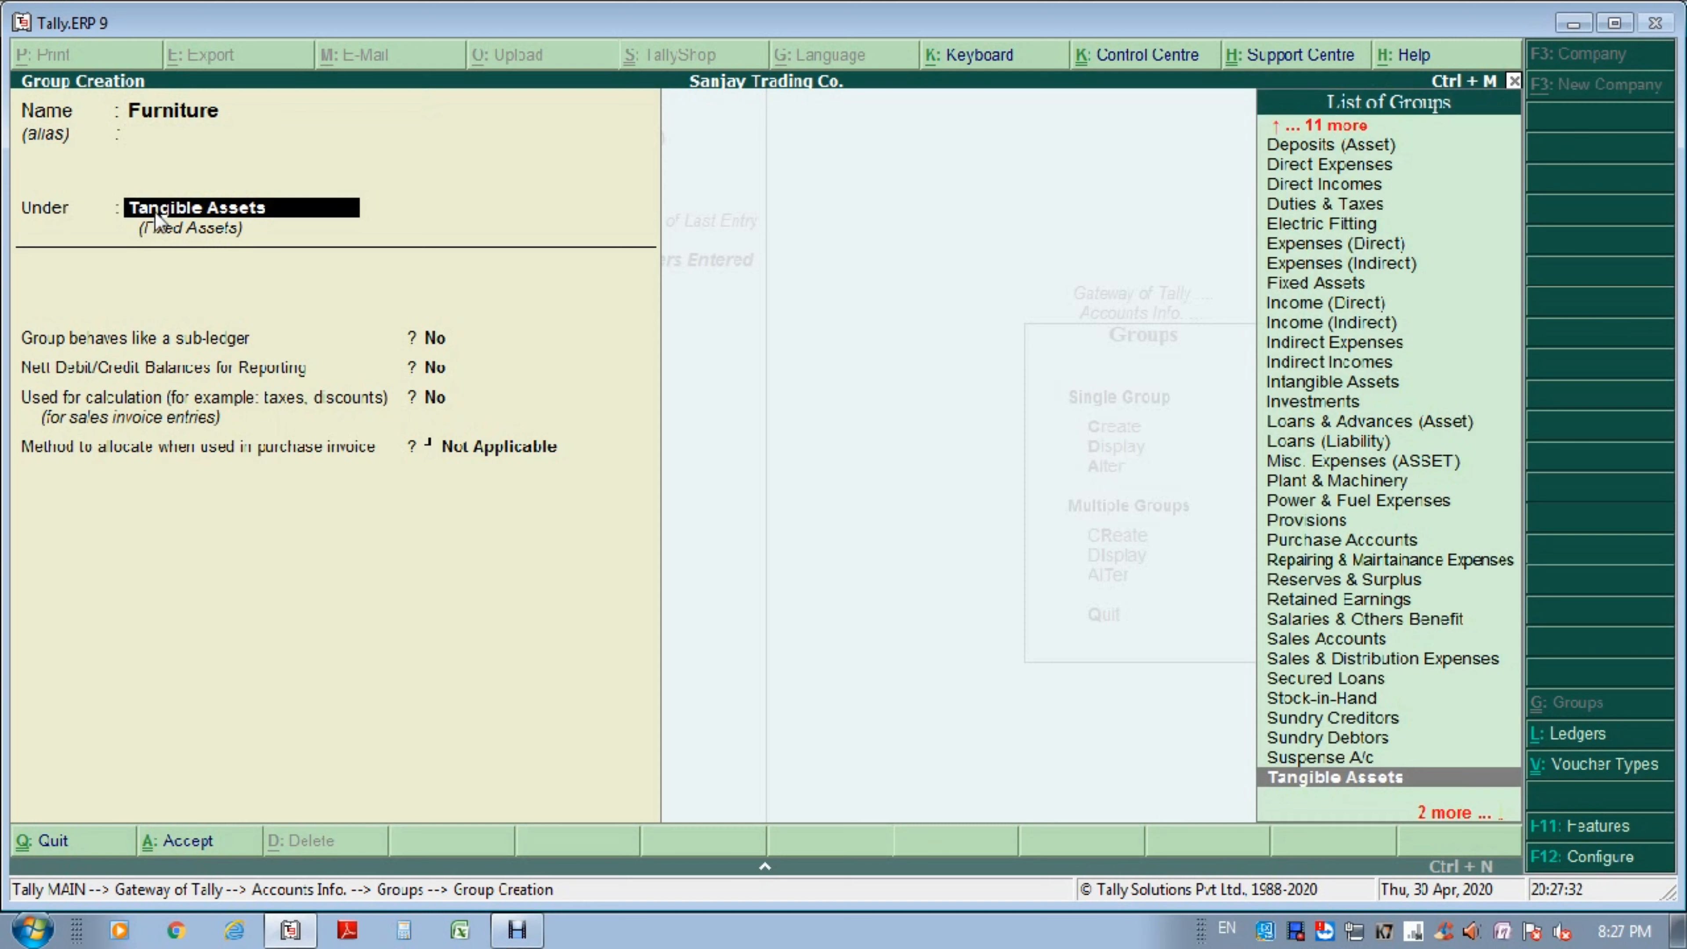
key(Return)
key(Return)
key(Return)
key(Return)
key(Return)
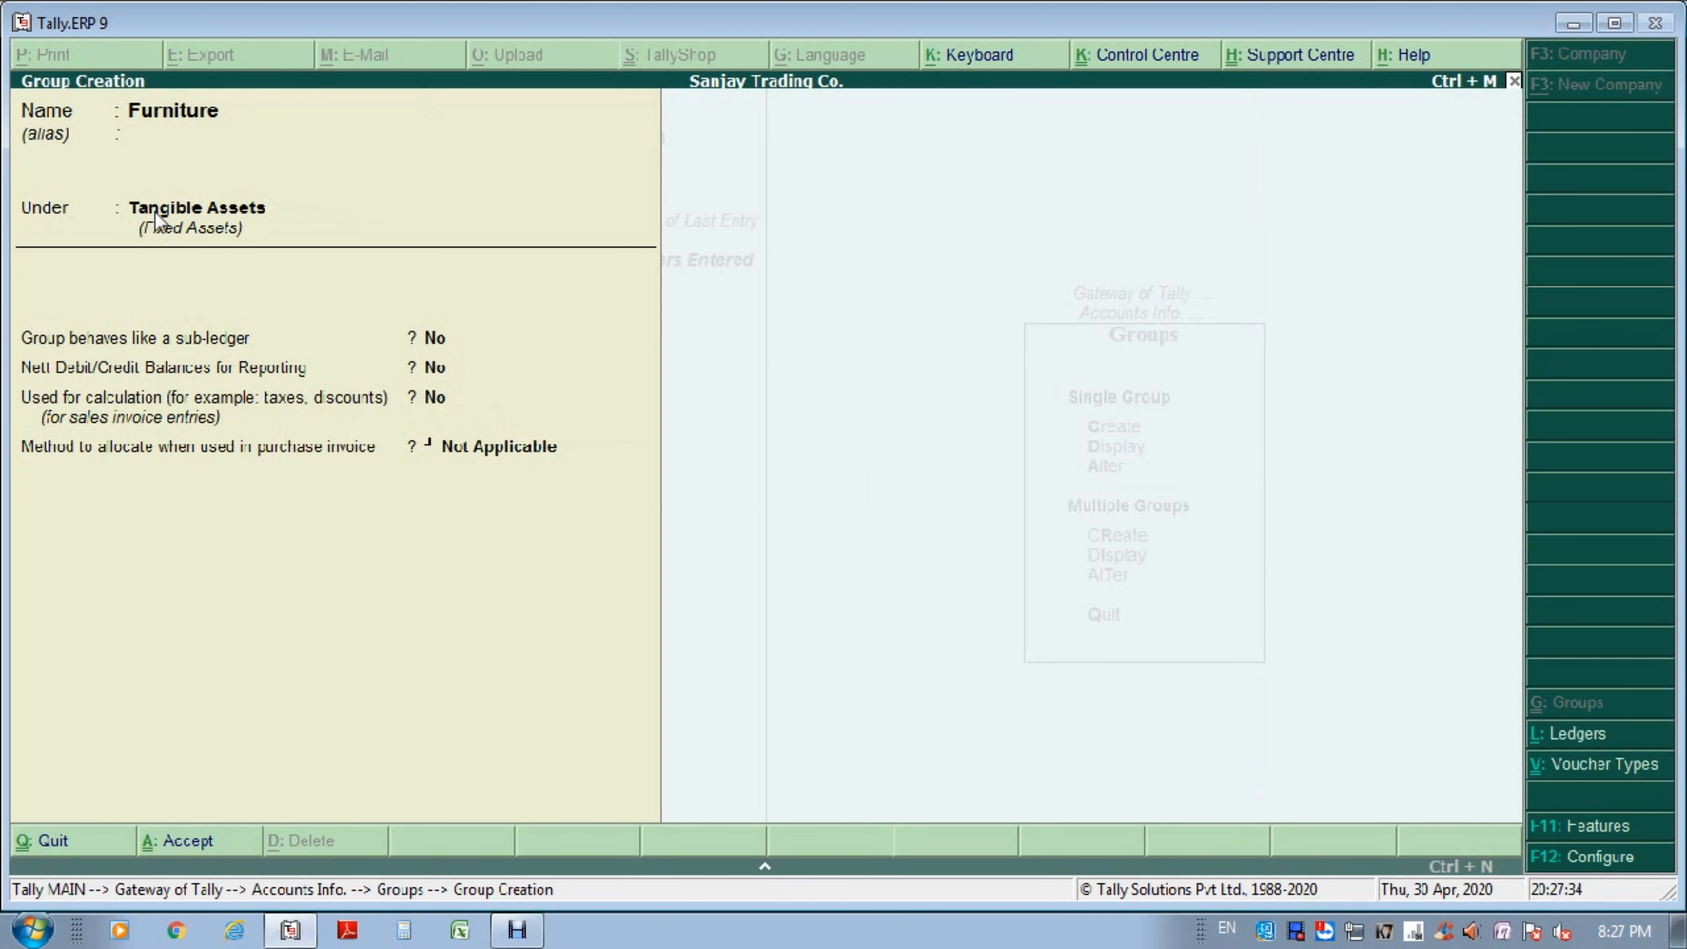
key(Return)
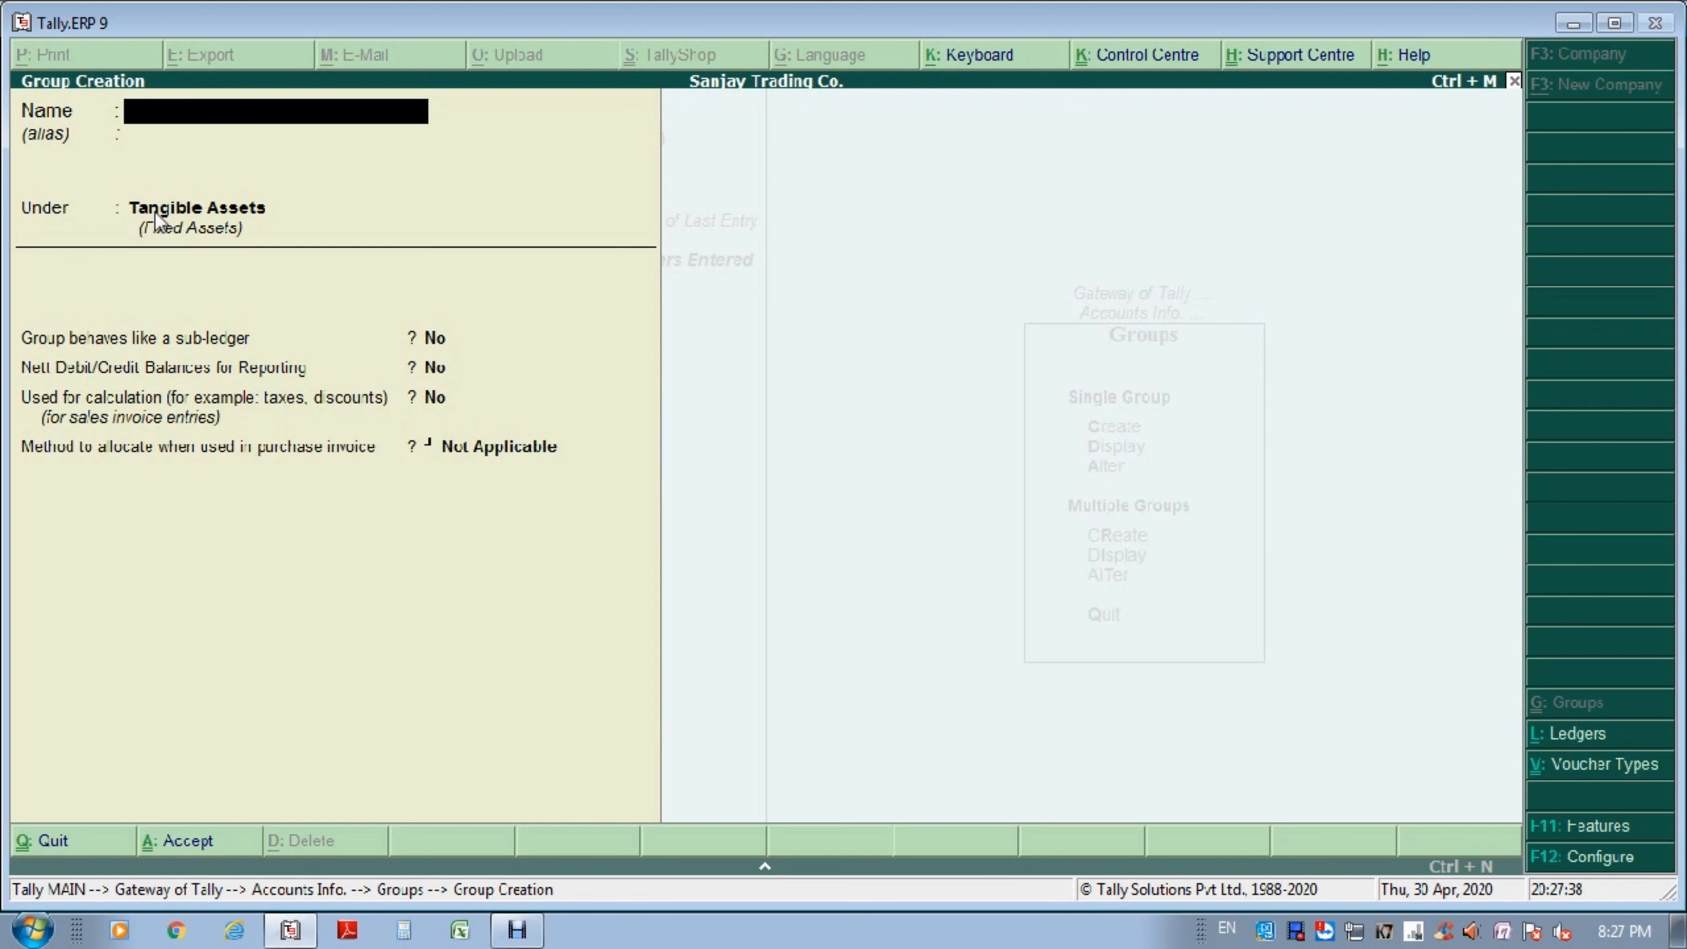
Create a Land A/c group under Tangible Assets, with no alias and the default options.
text(Land a/c)
key(Return)
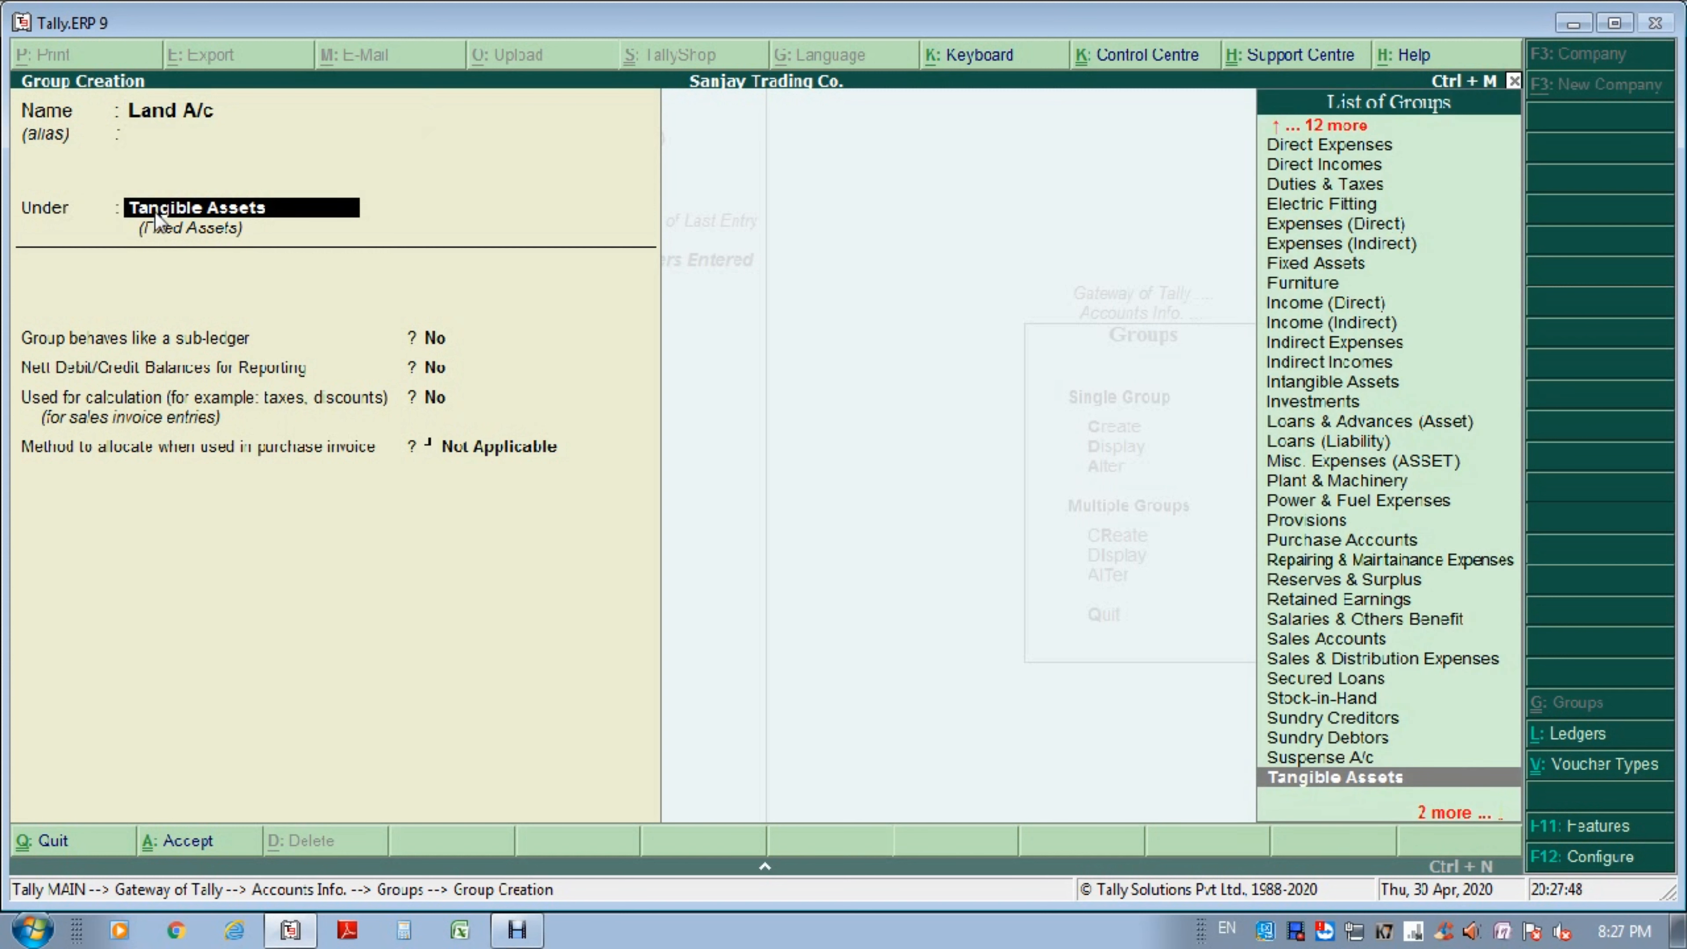
key(Return)
key(Return)
key(Return)
key(Return)
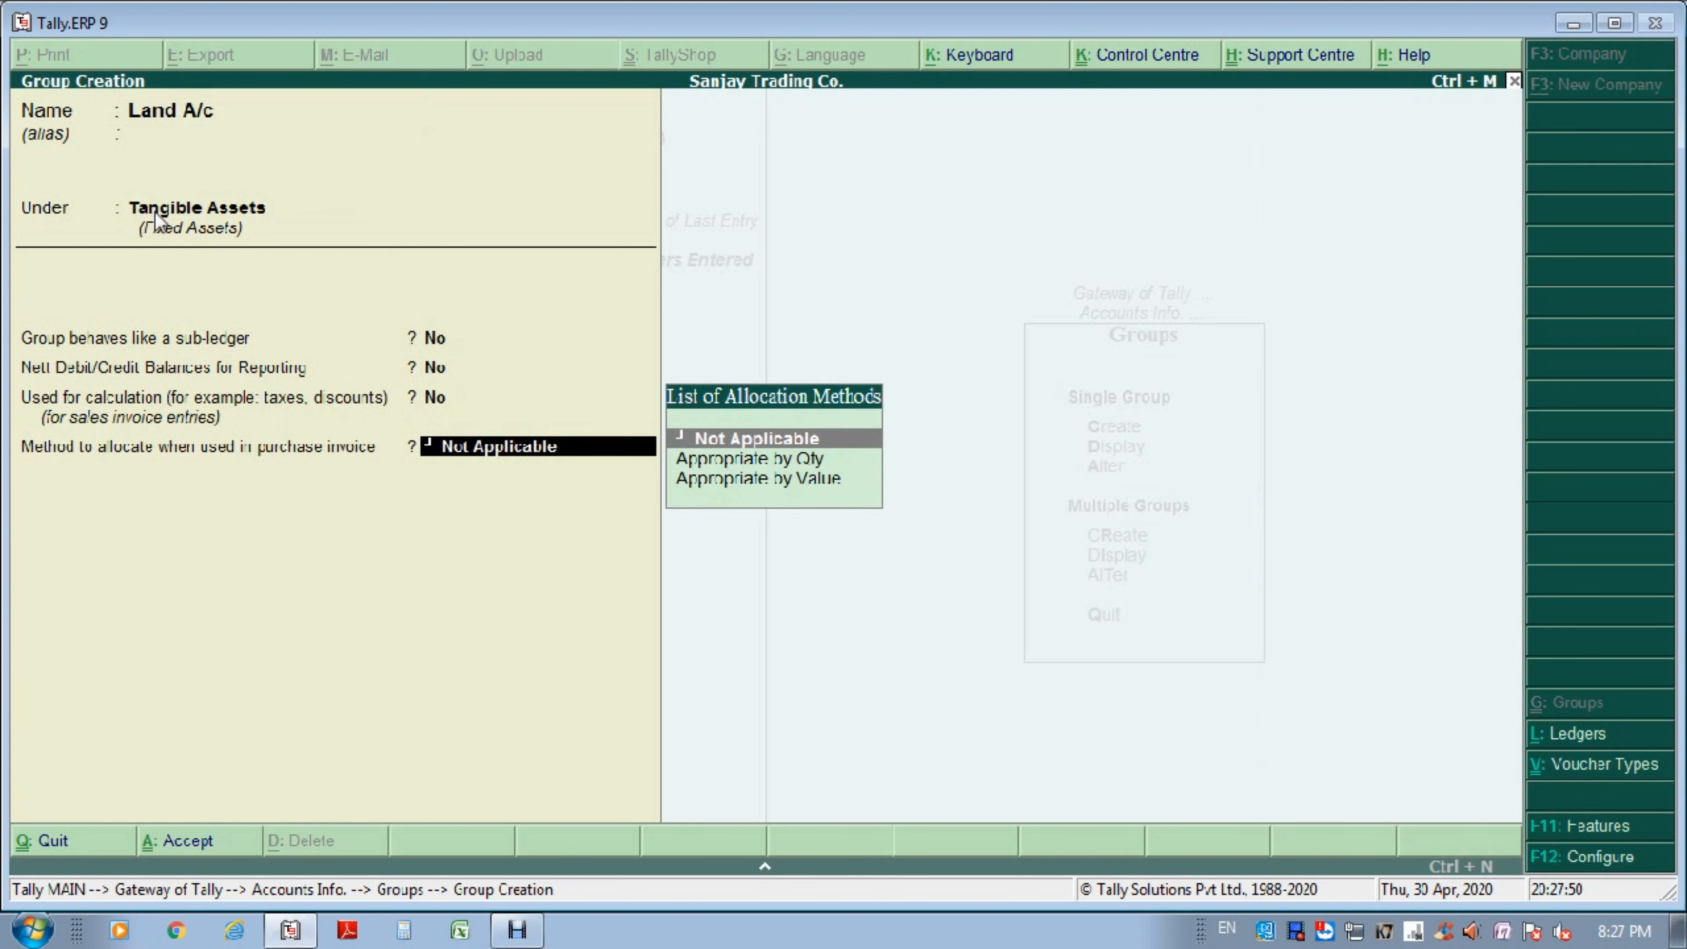
key(Return)
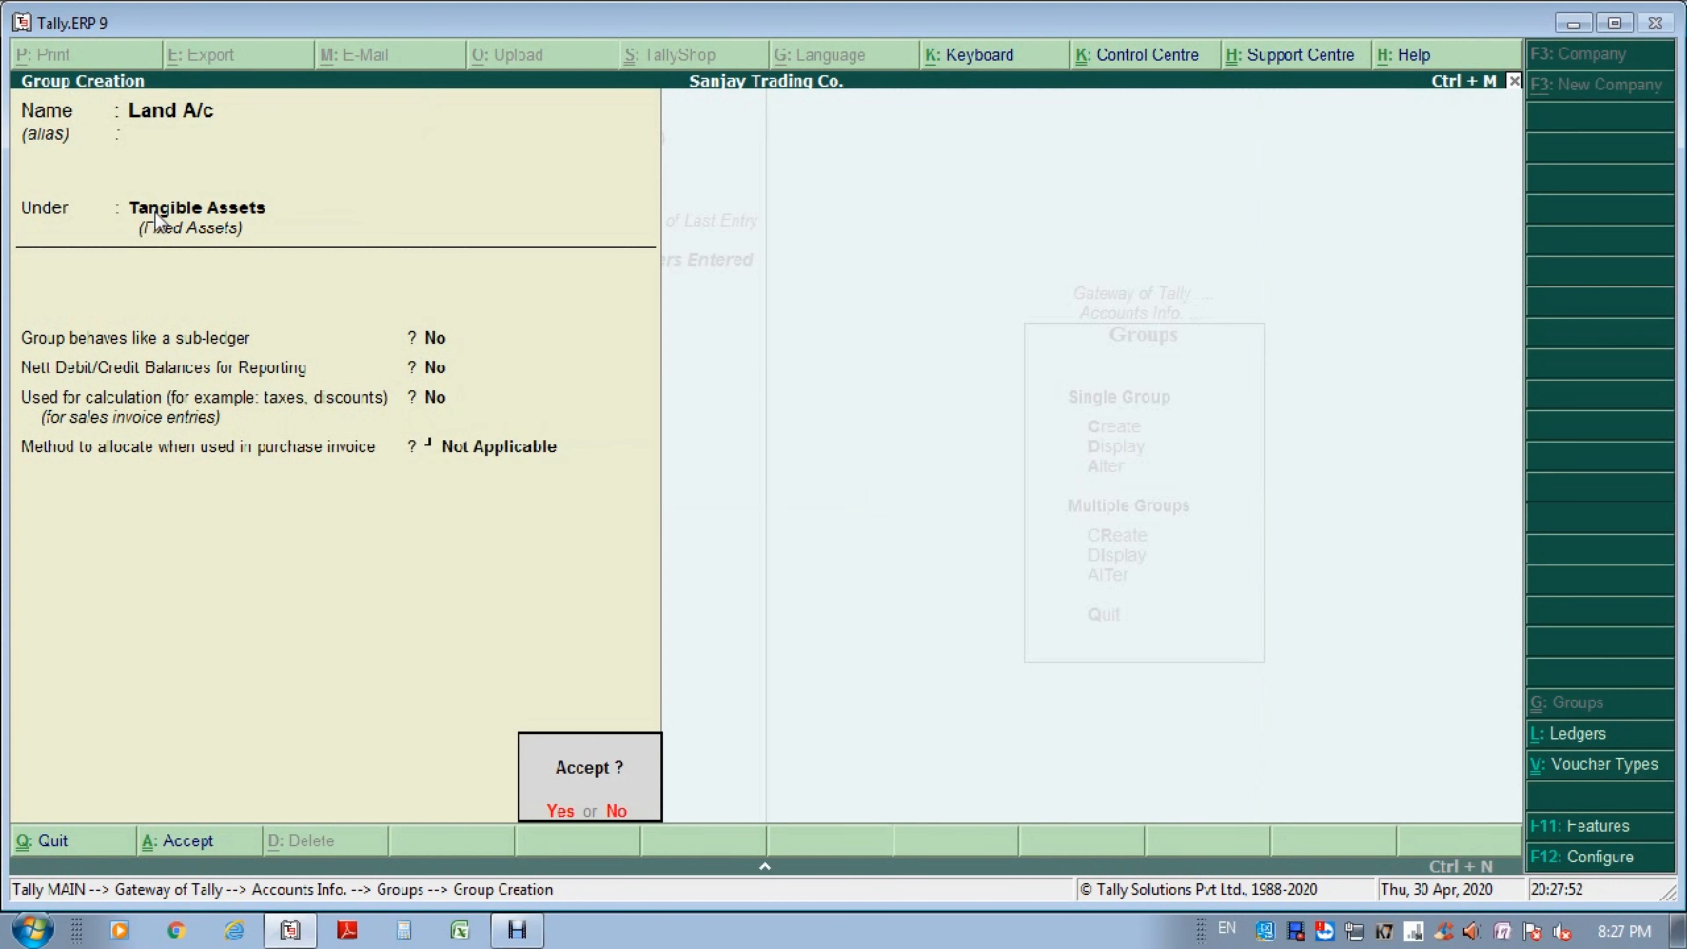
key(Return)
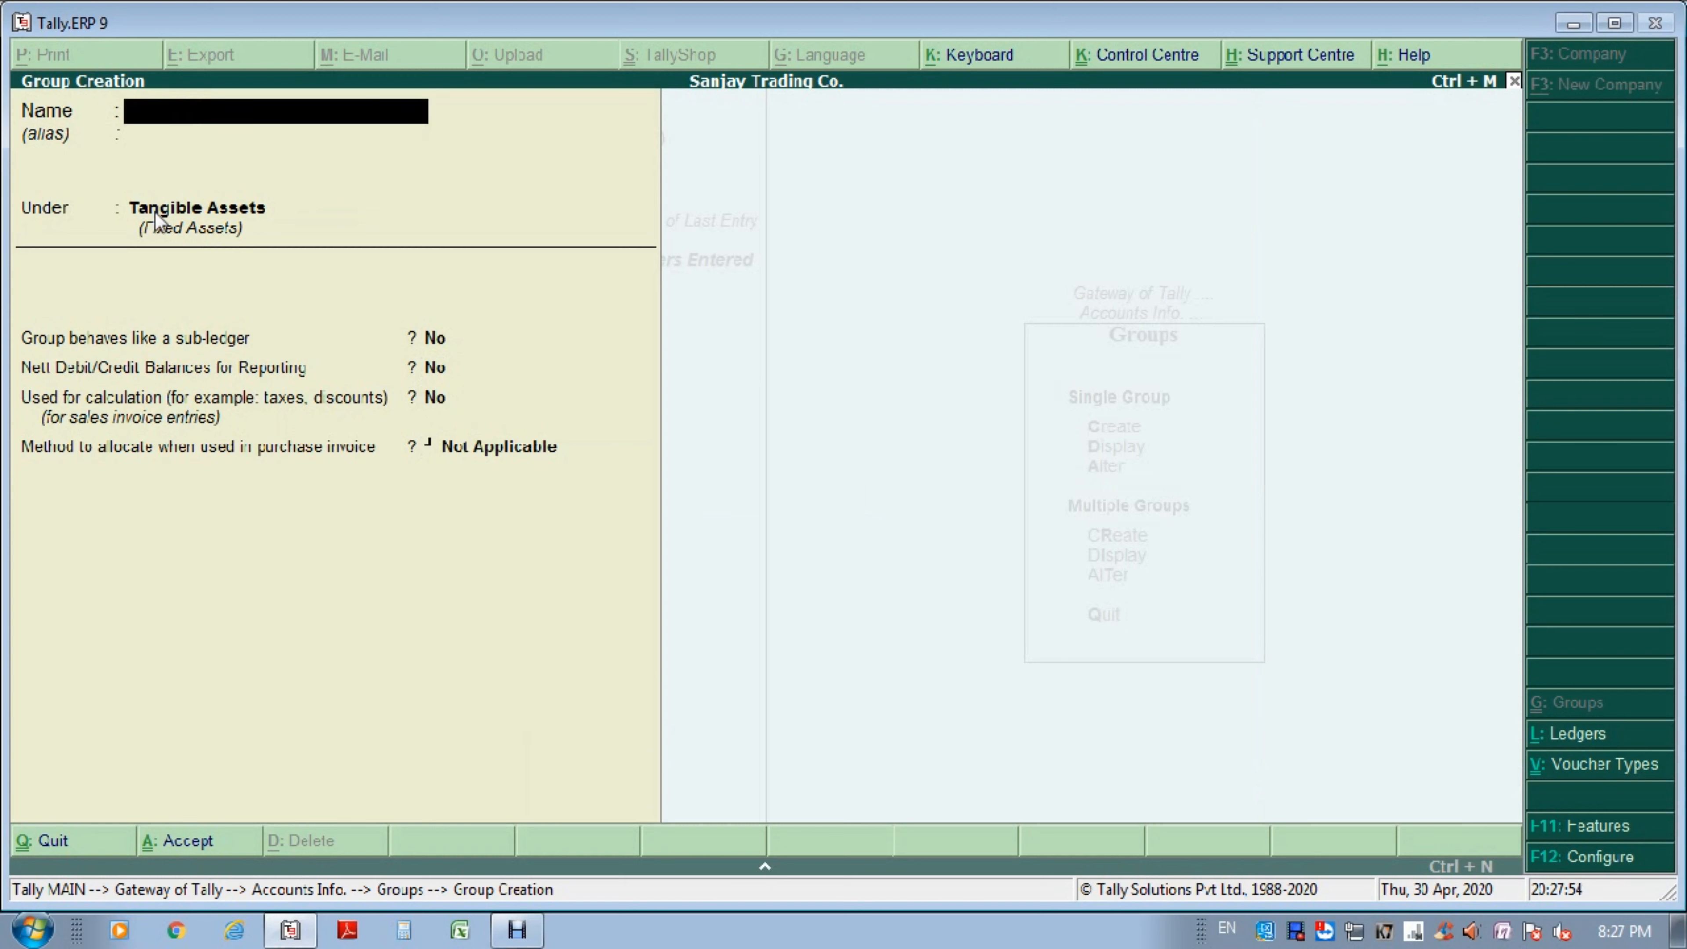
Create a Goodwill group under Intangible Assets, with no alias and the default options.
text(Goodwill)
key(Return)
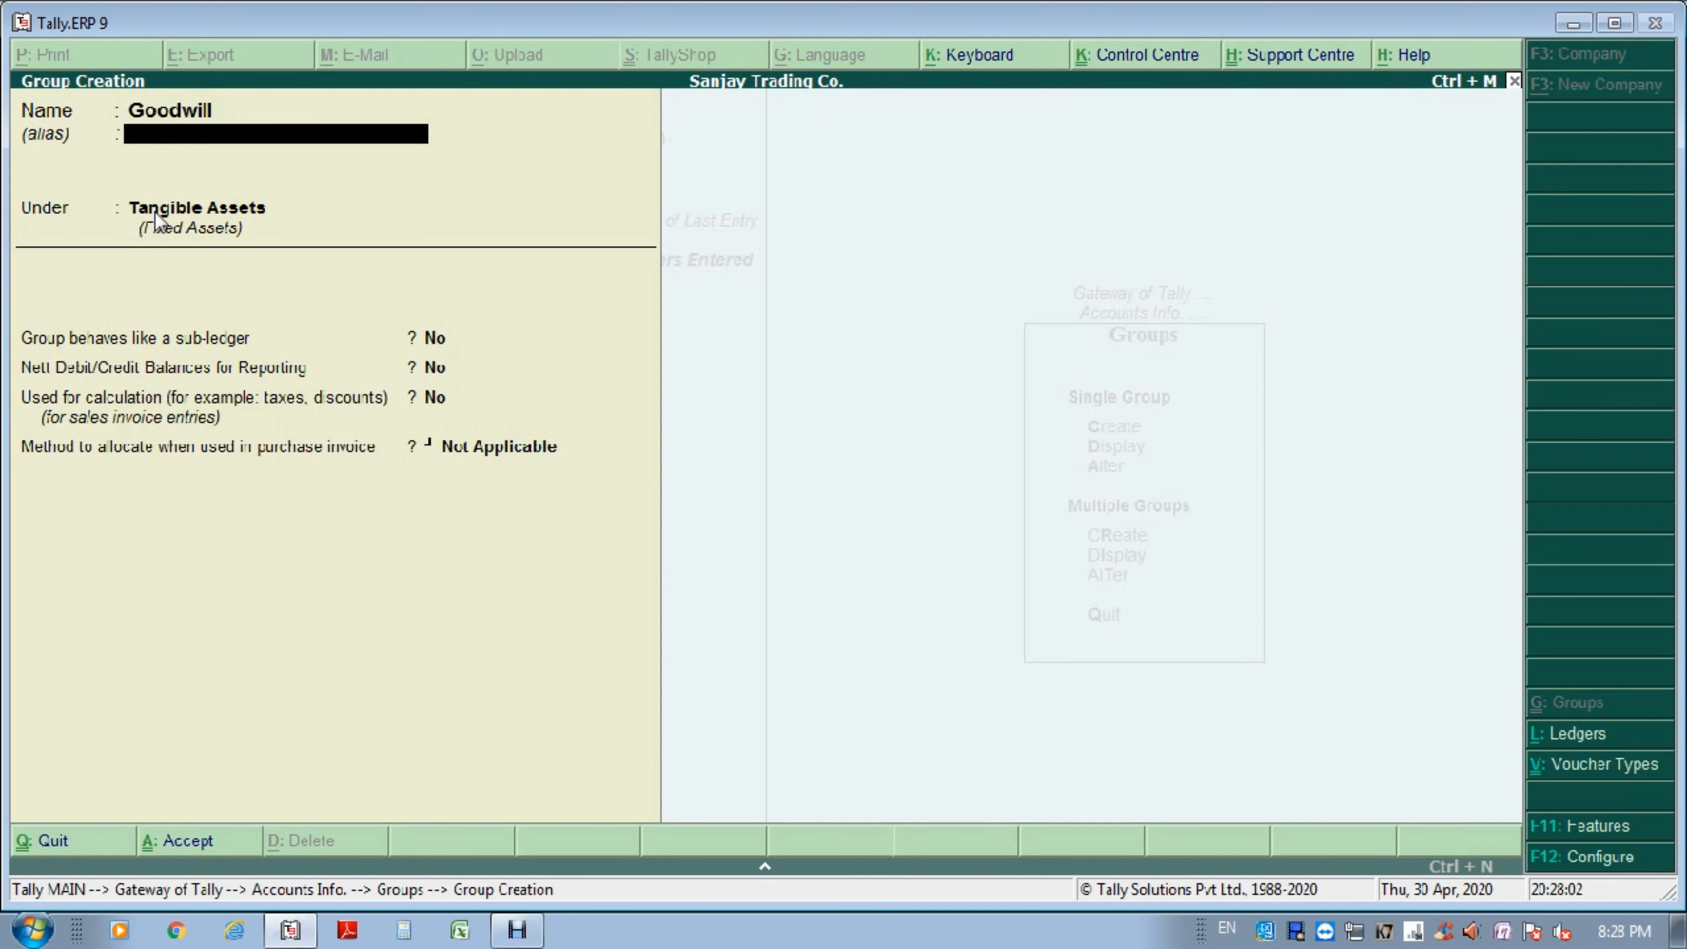
key(Return)
text(Int)
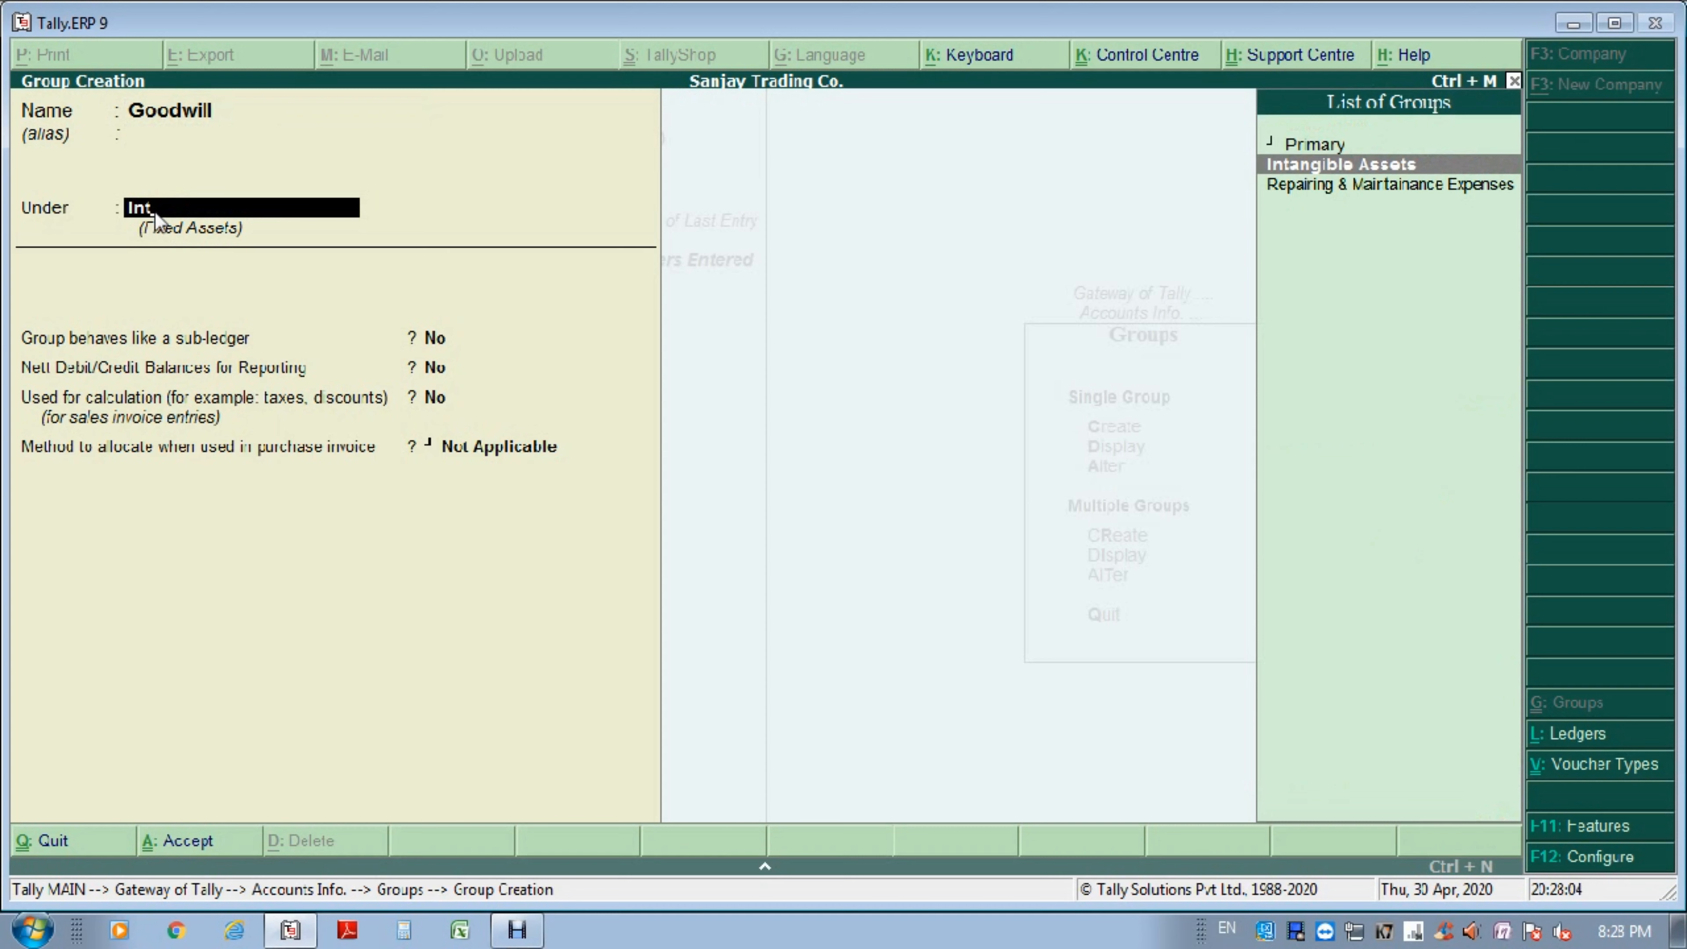
click(1292, 171)
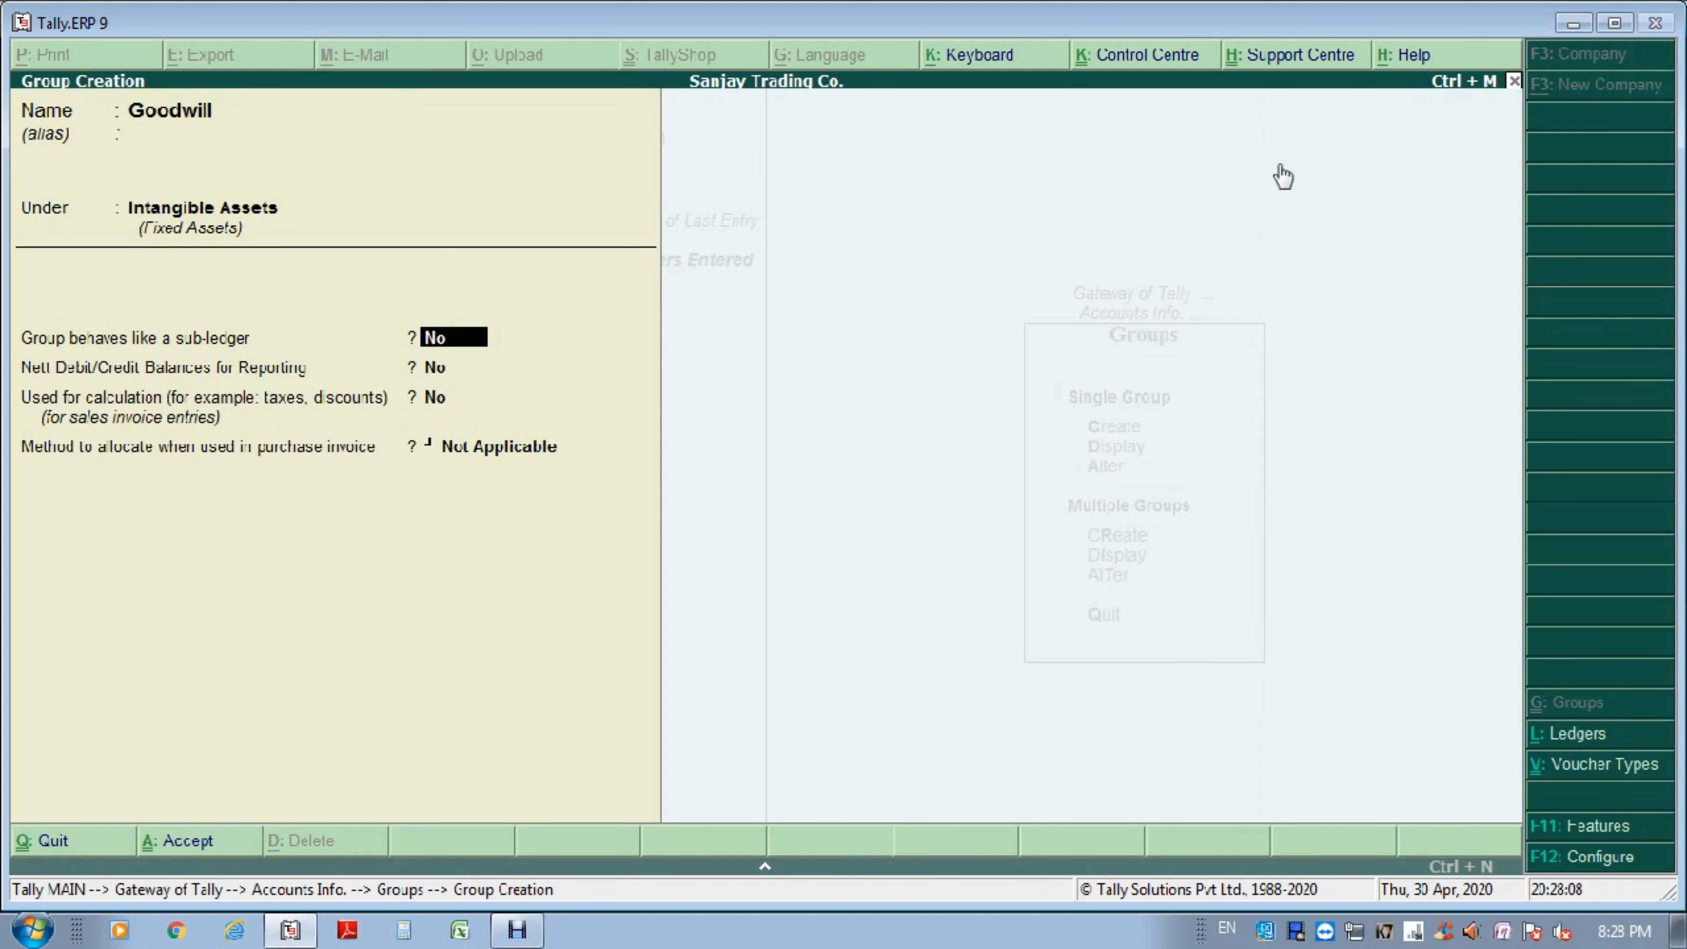
key(Return)
key(Return)
key(Up)
key(Up)
key(Up)
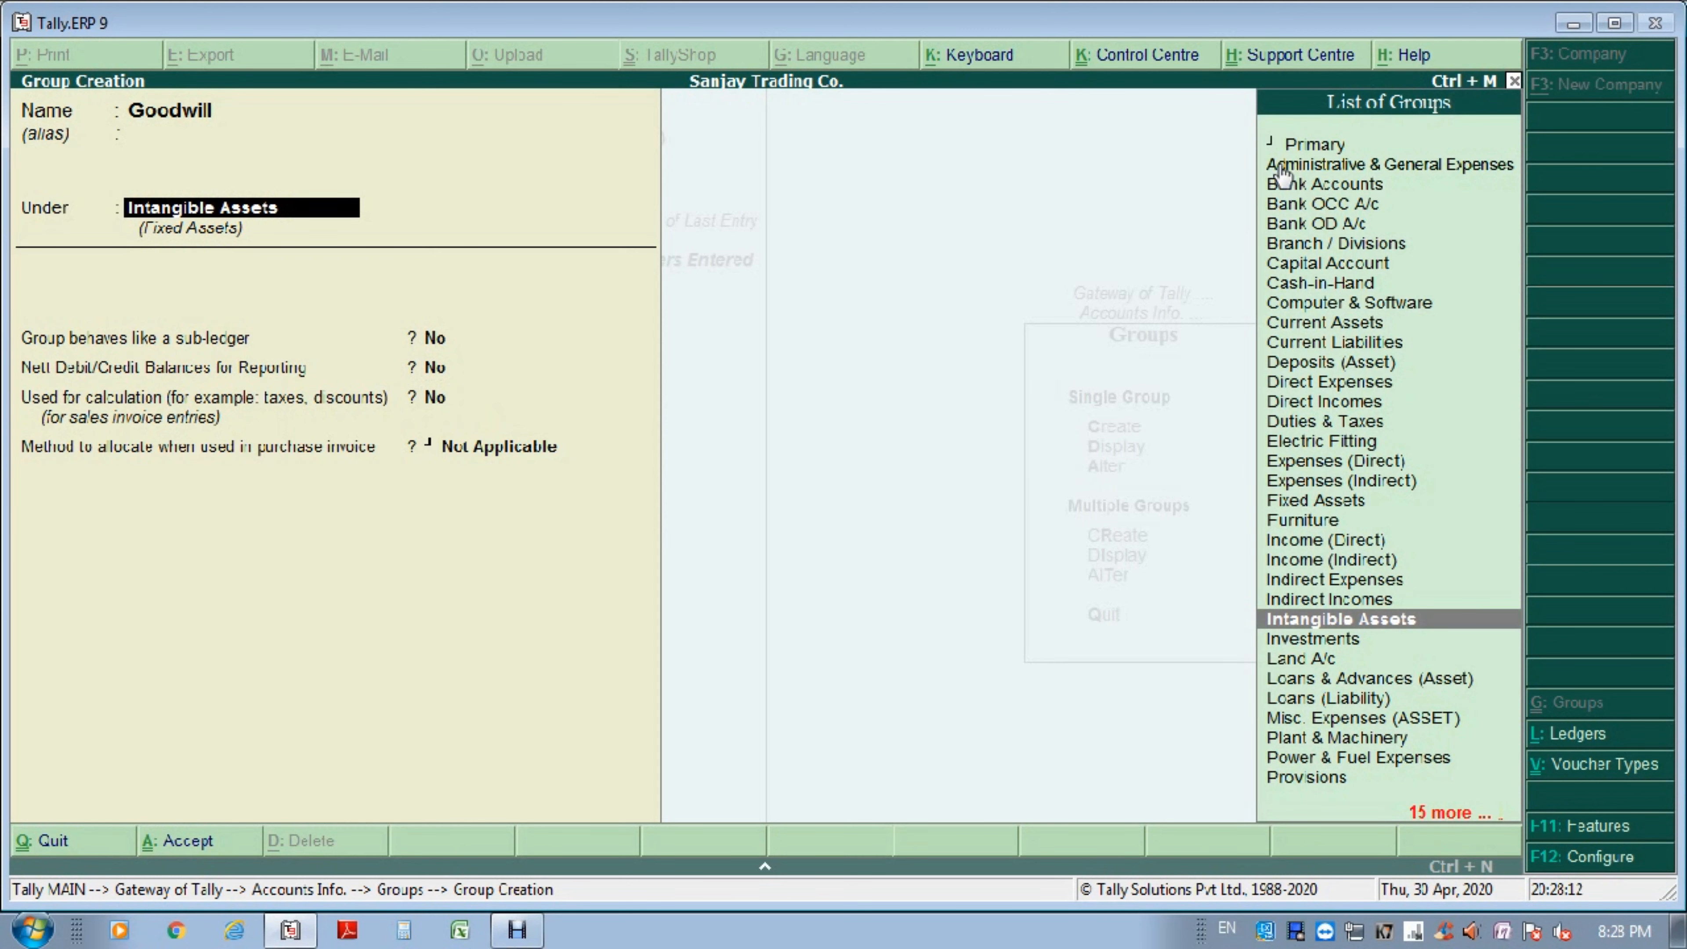
key(Return)
key(Return)
key(Return)
key(Return)
key(Return)
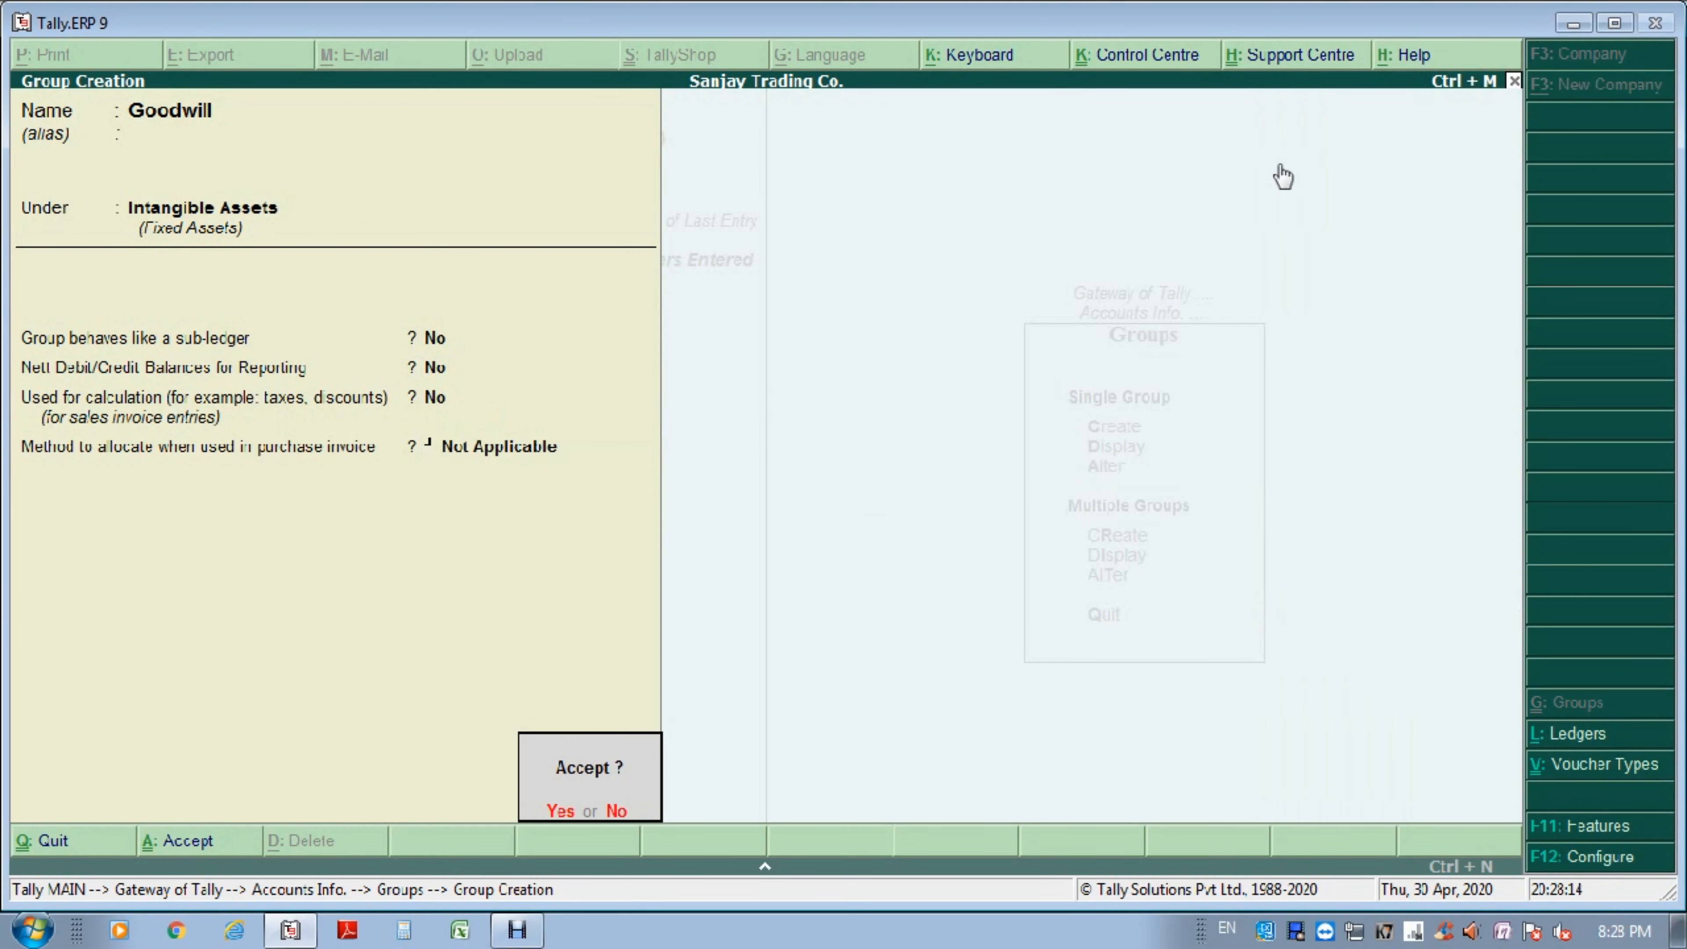
key(Return)
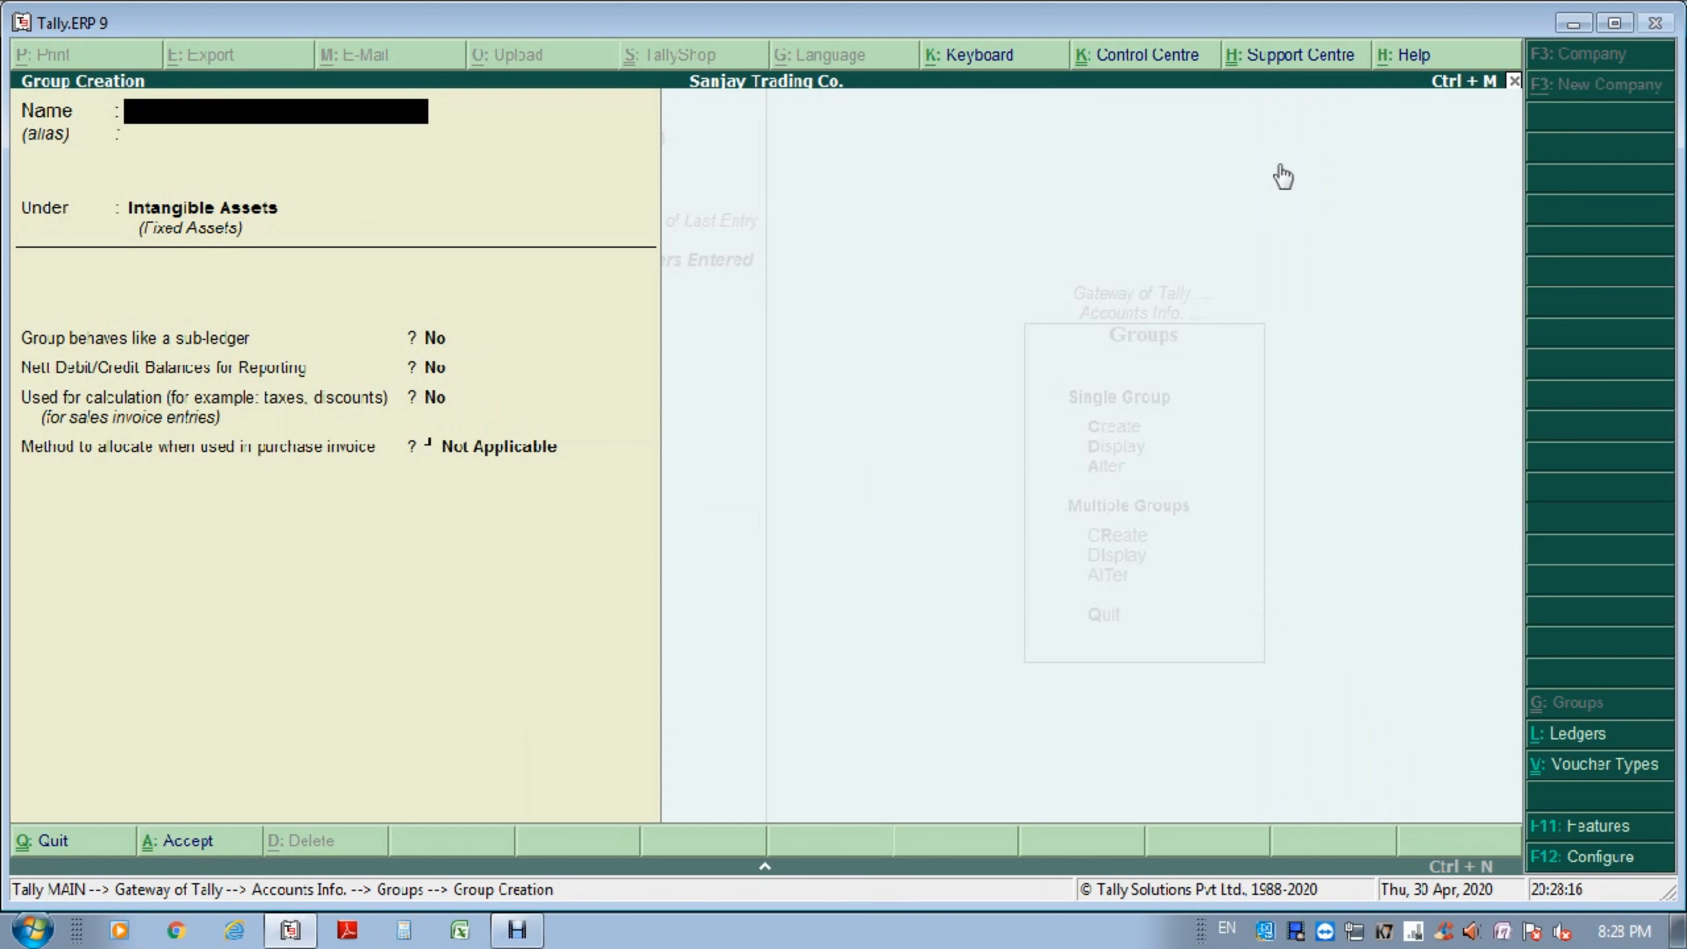
Create a Licensing & Right group under Intangible Assets, with no alias and the default options.
click(1273, 165)
text(Licensing & Right)
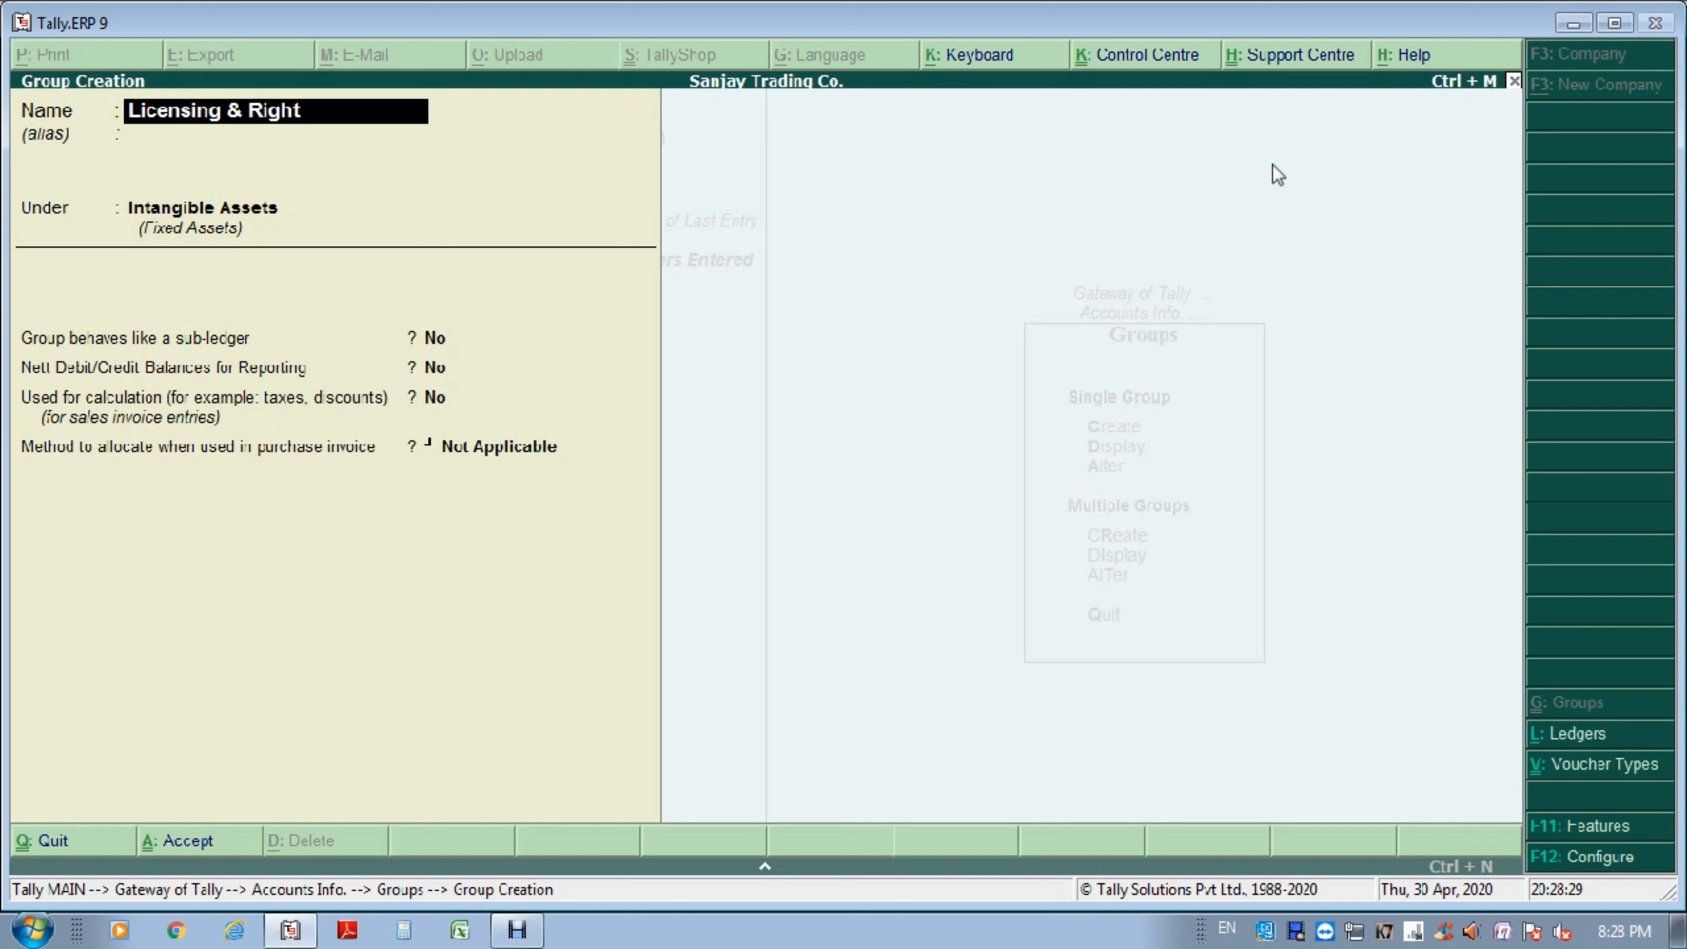
key(Return)
key(Return)
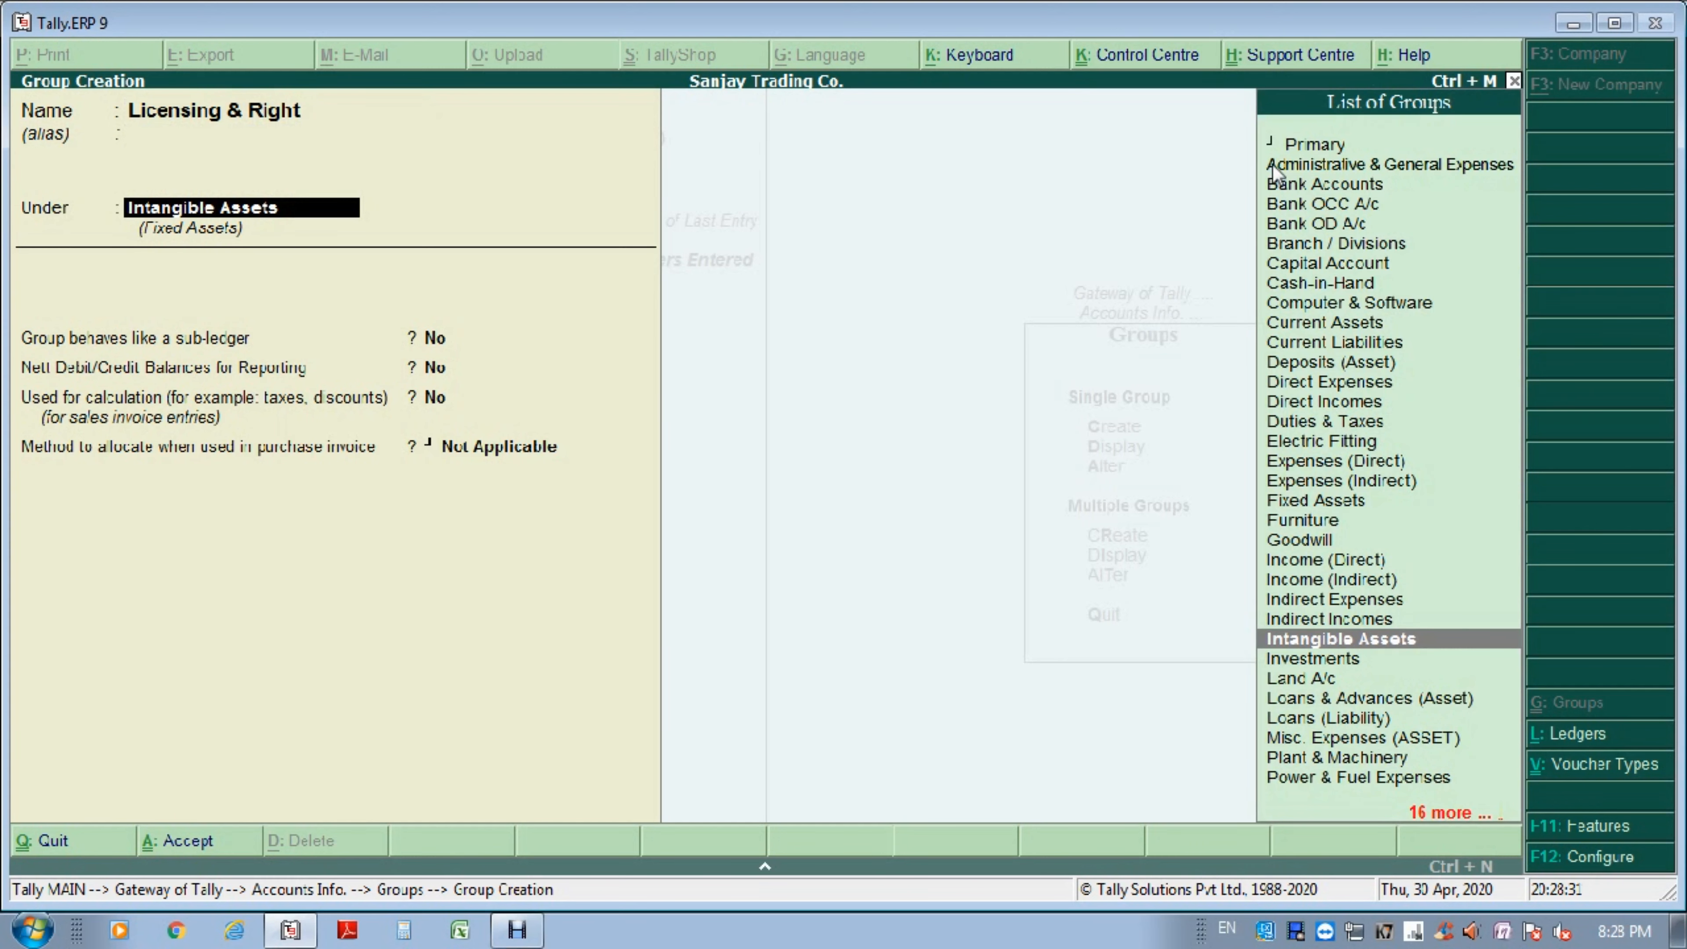
key(Return)
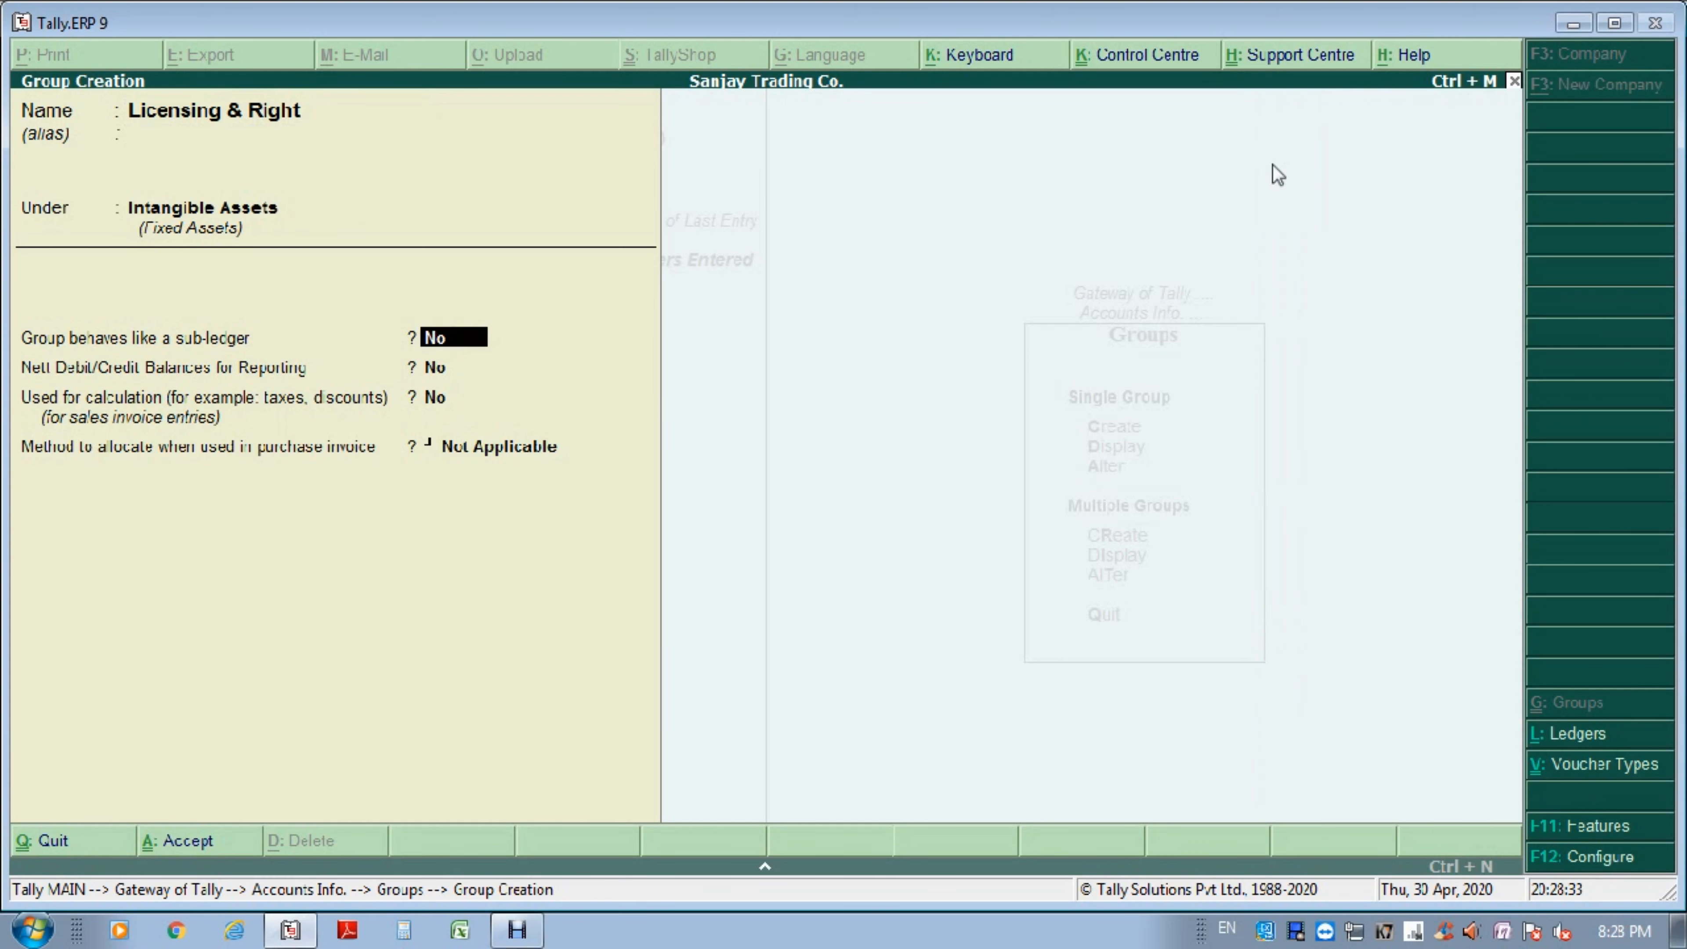
key(Return)
key(Return)
key(Return)
key(Return)
key(Return)
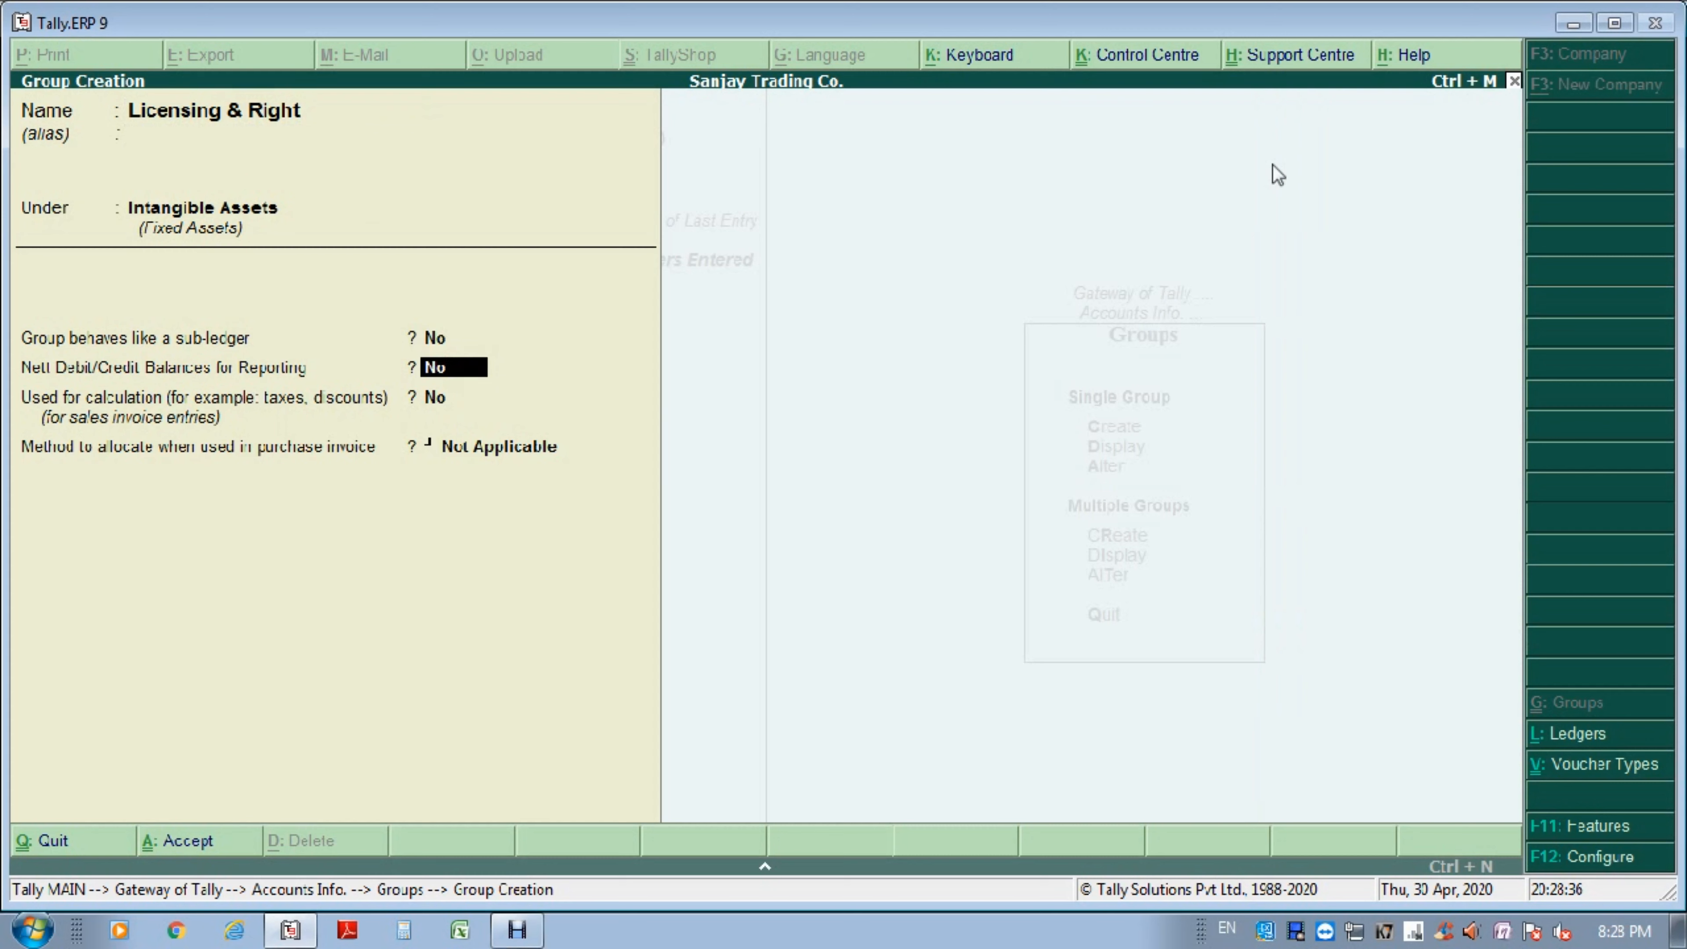
text(Y)
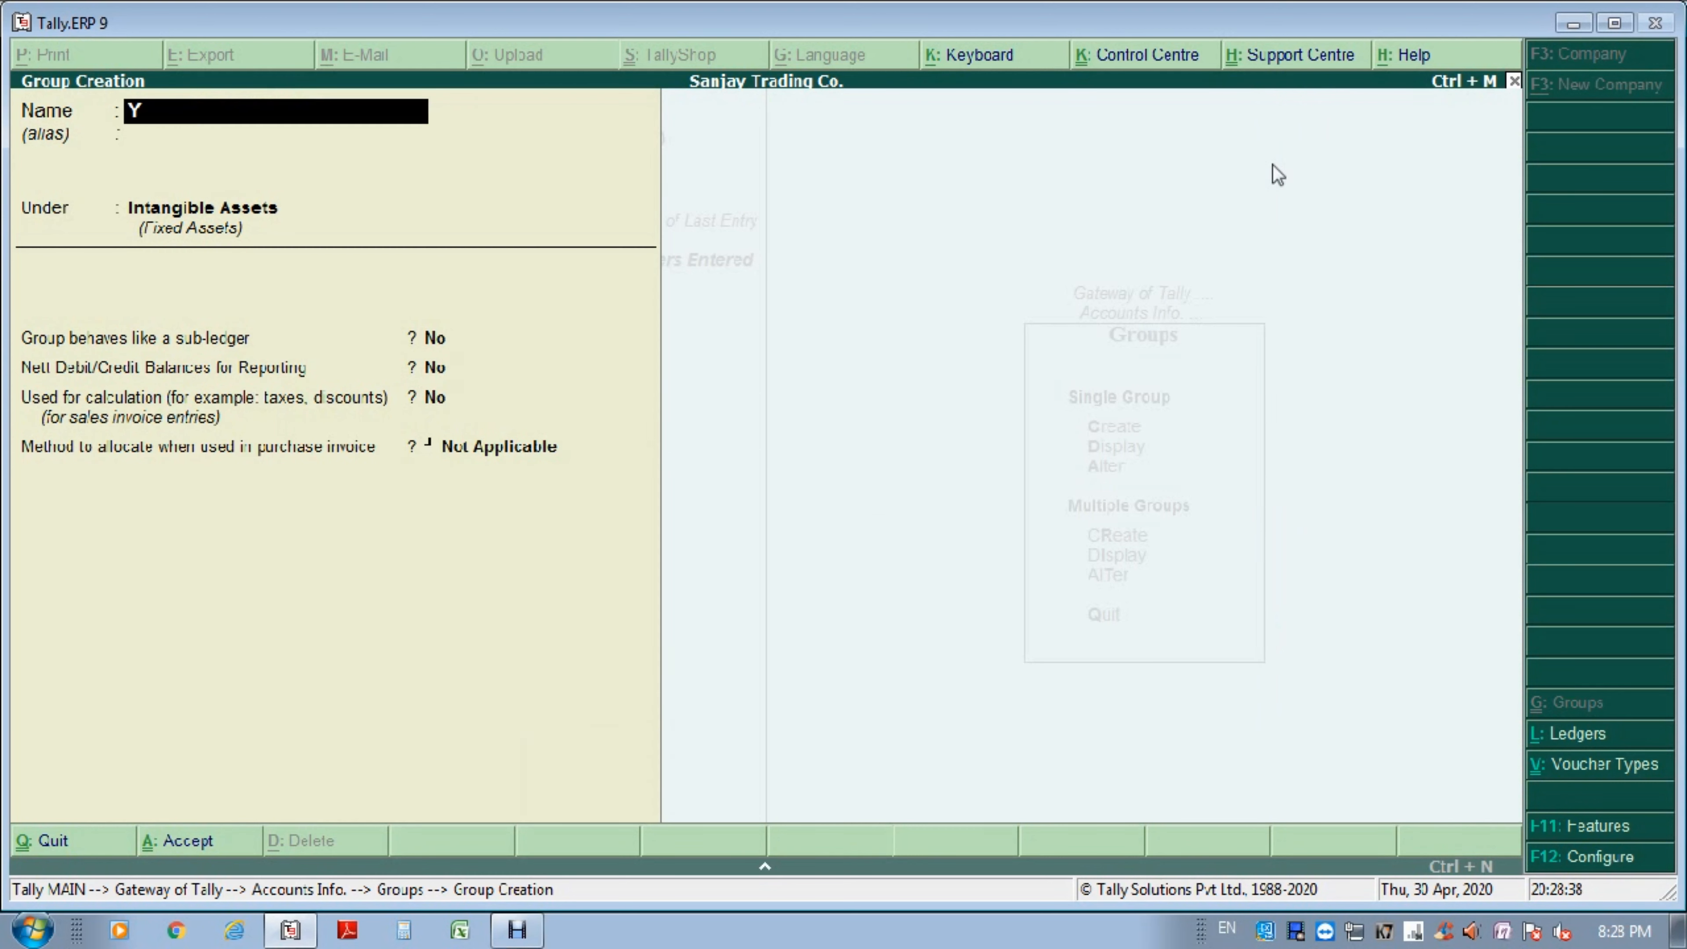
key(BackSpace)
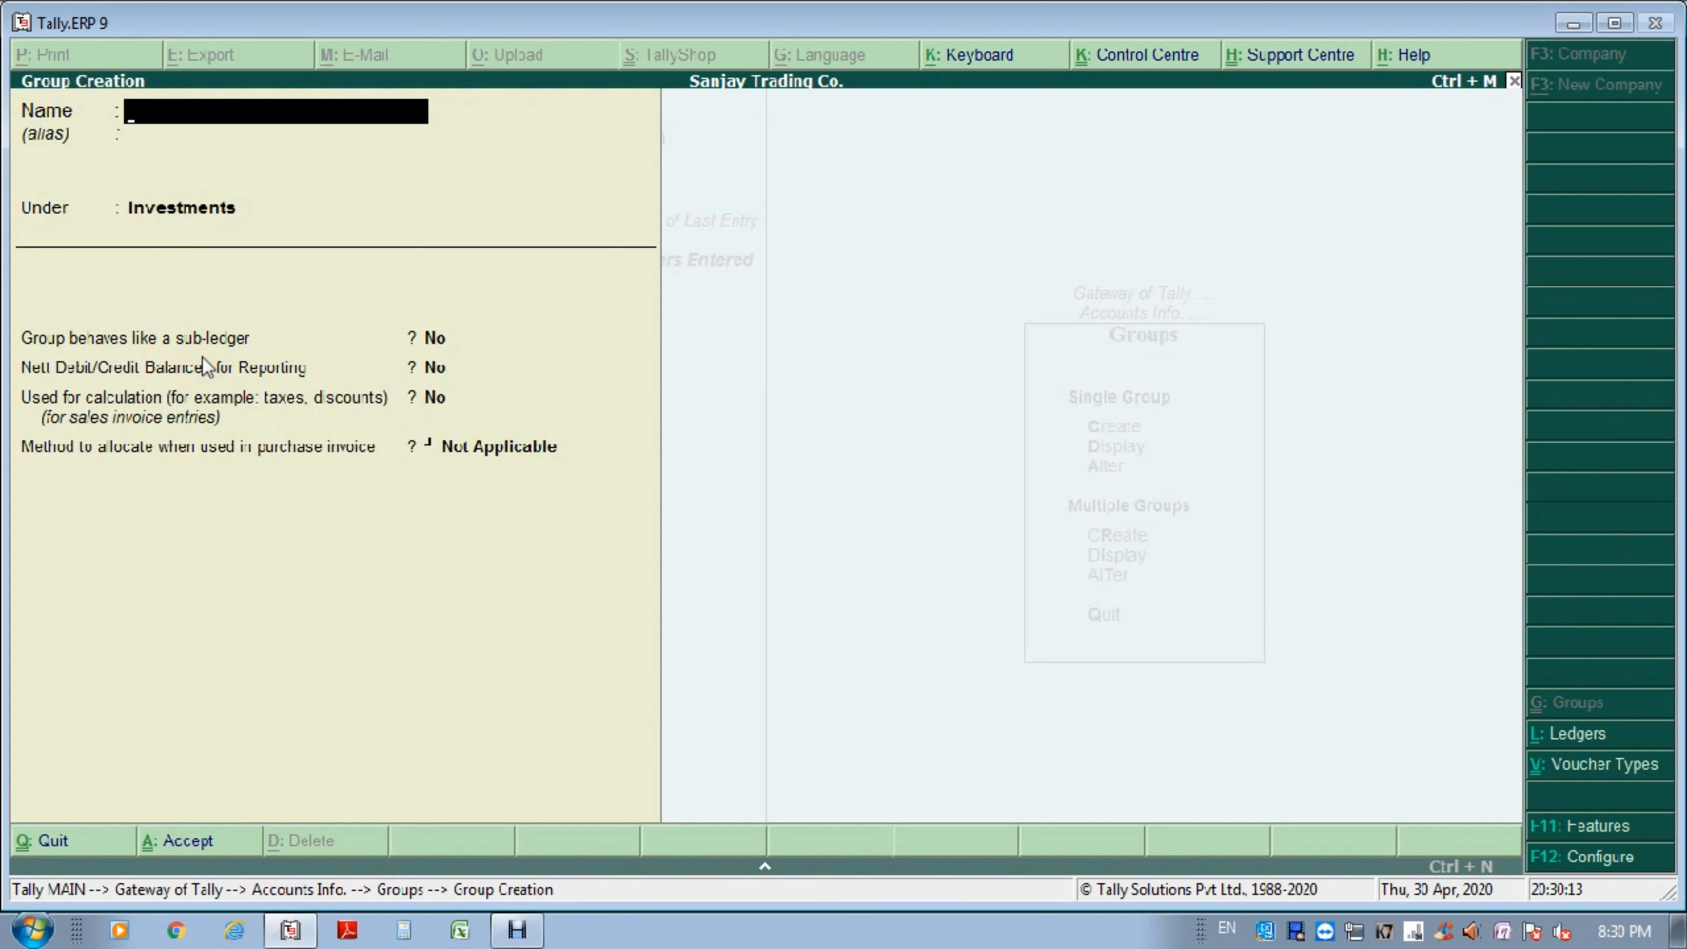
Create a Long-Term Loans group under Loans (Liability), with no alias and the default options.
click(196, 174)
text(m Loa)
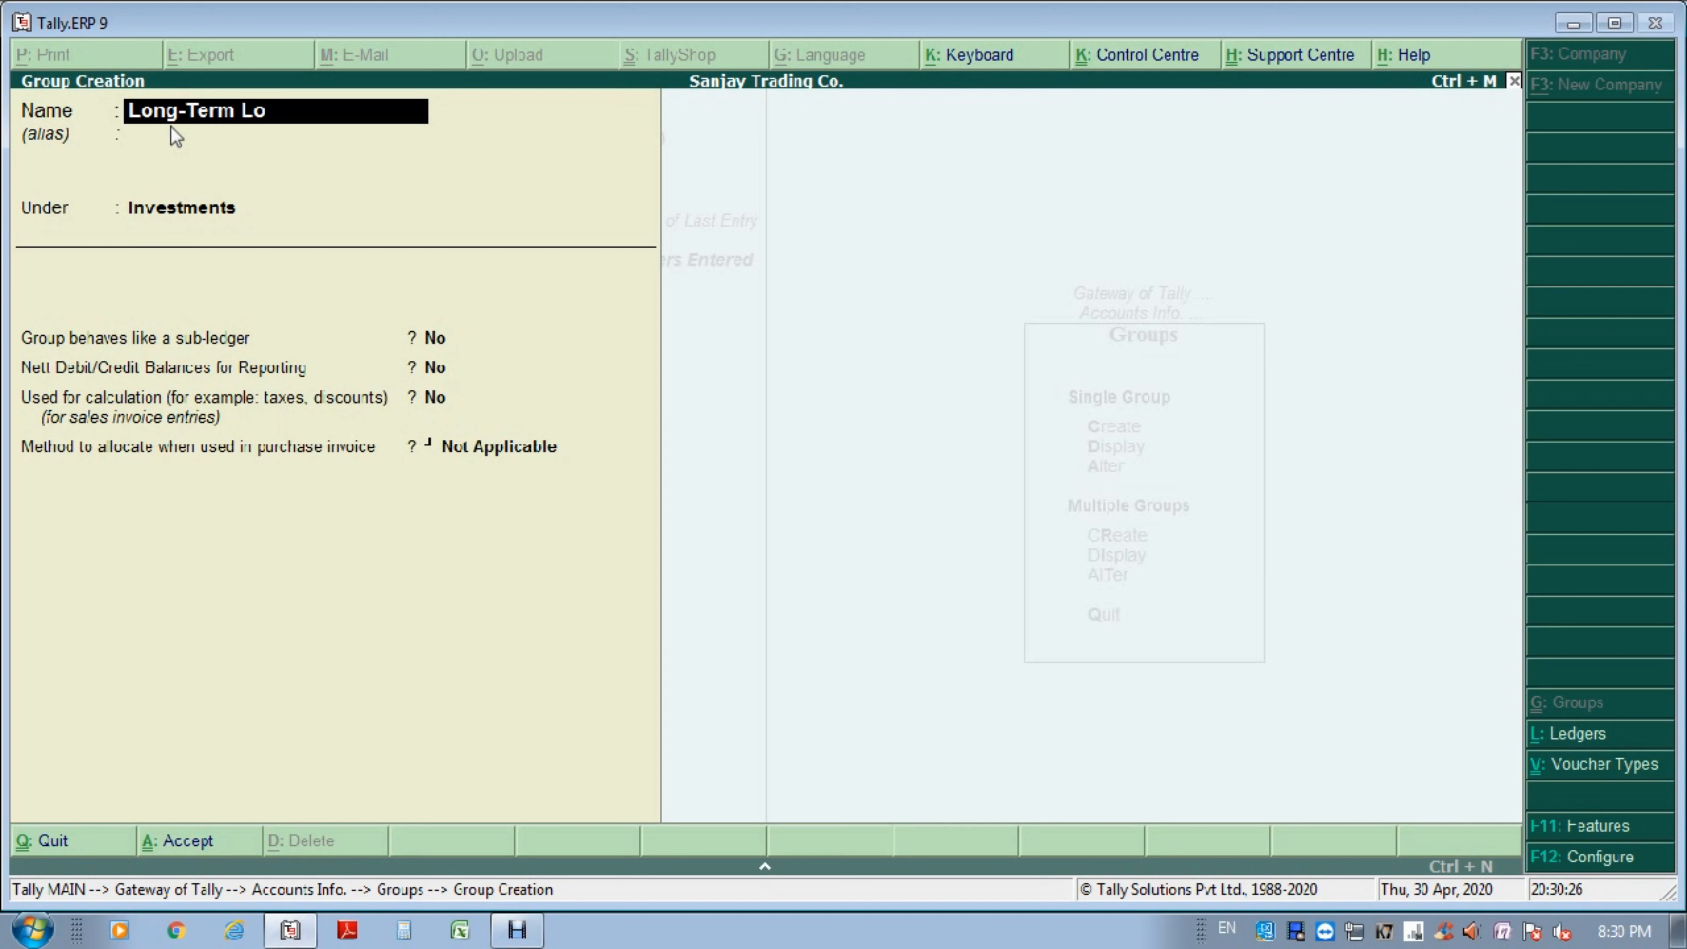
text(ns)
key(Return)
key(Return)
text(L)
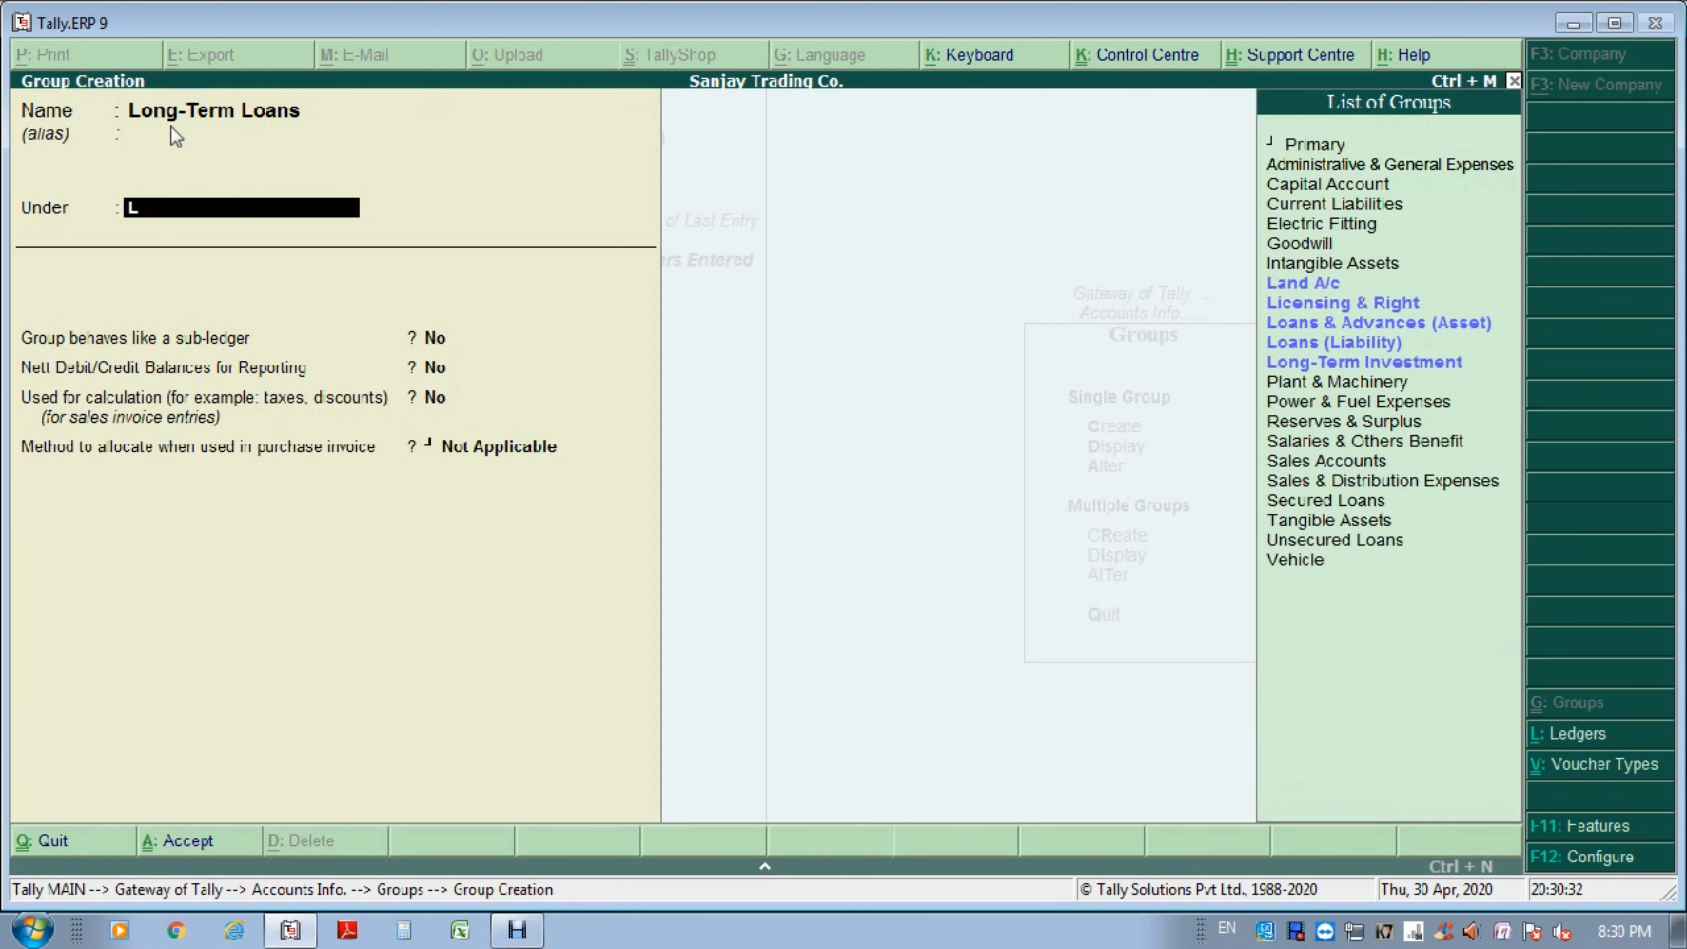
text(oan)
key(Down)
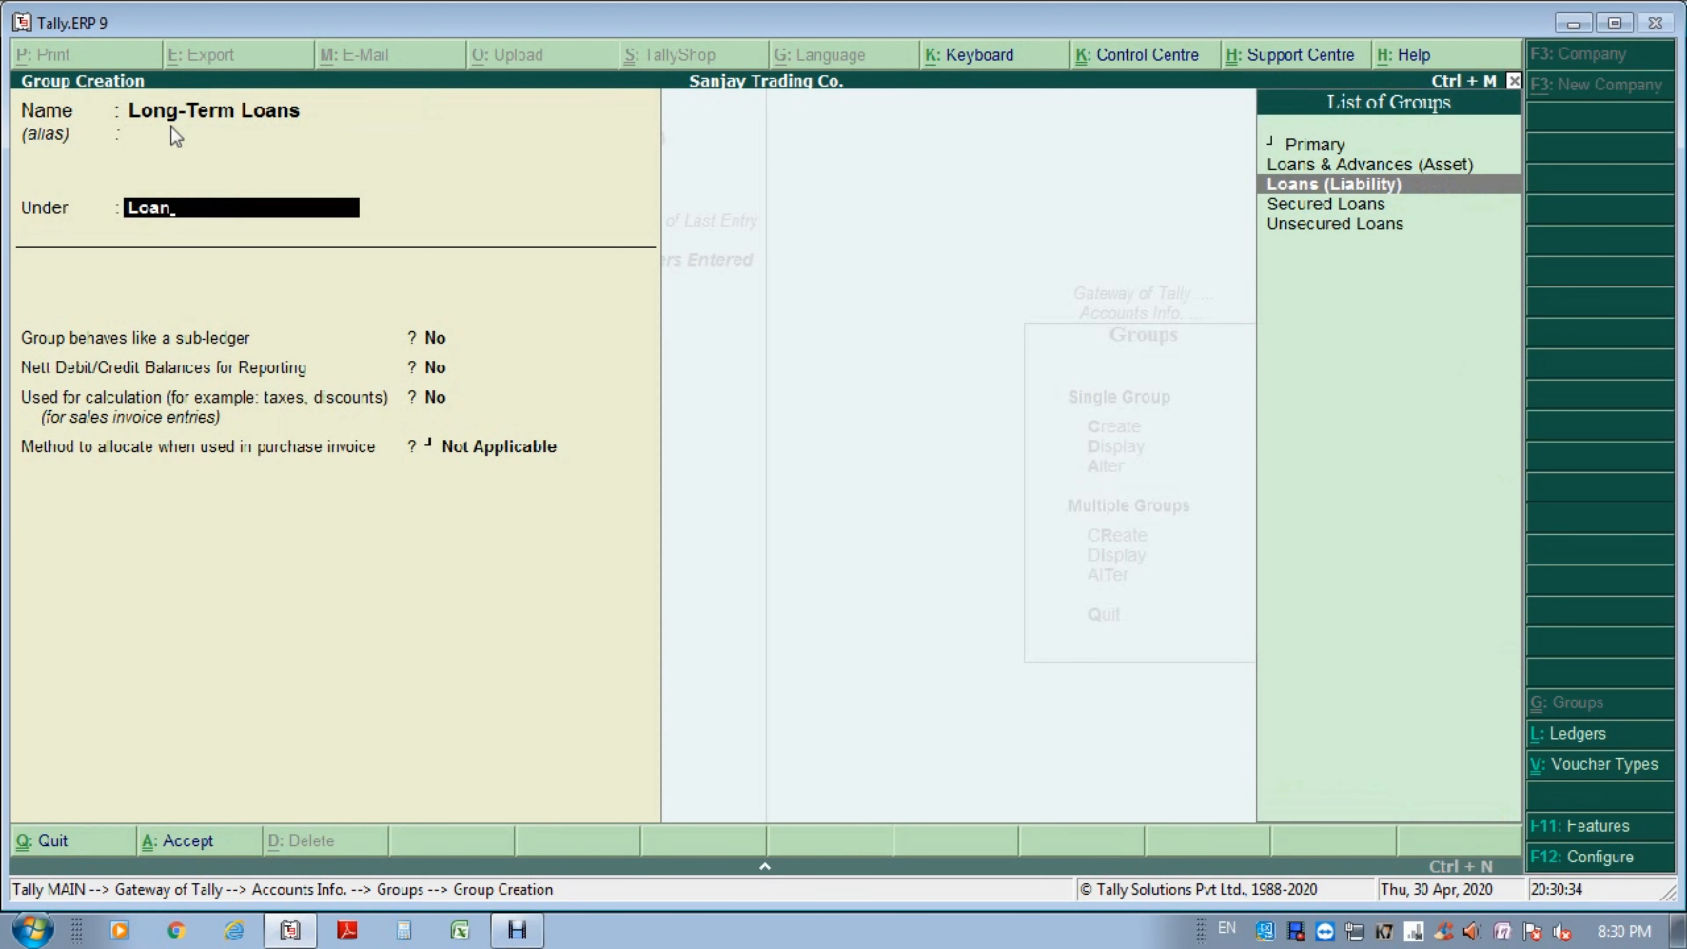
key(Return)
key(Return)
key(Return)
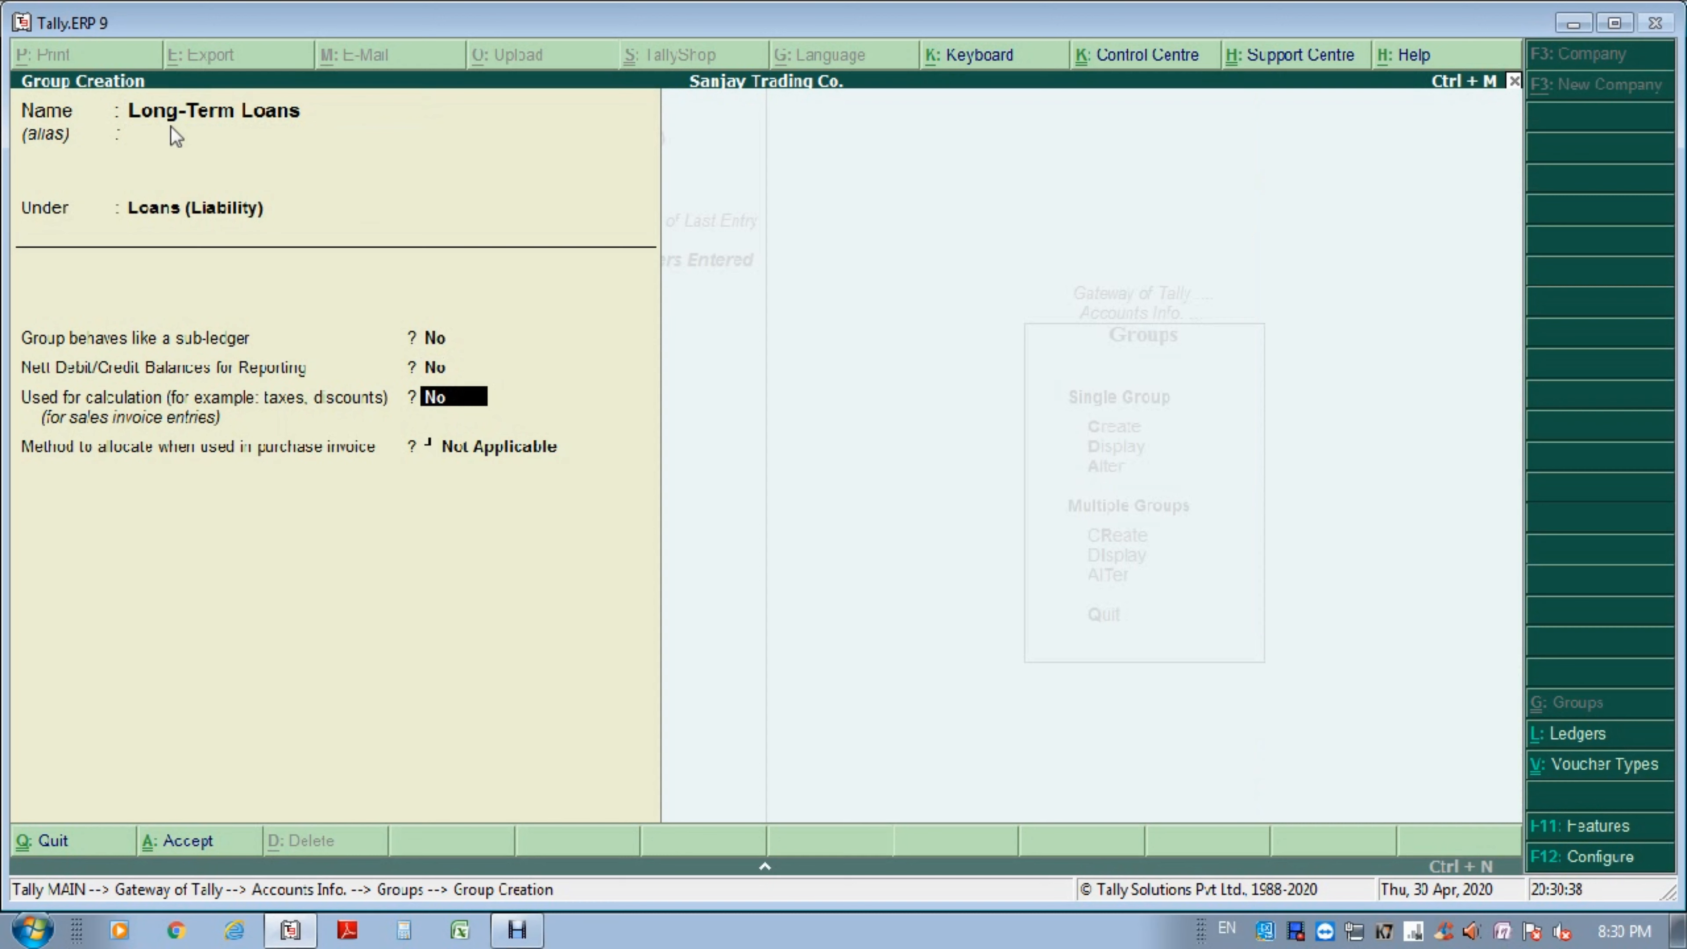
key(Return)
key(Return)
key(Return)
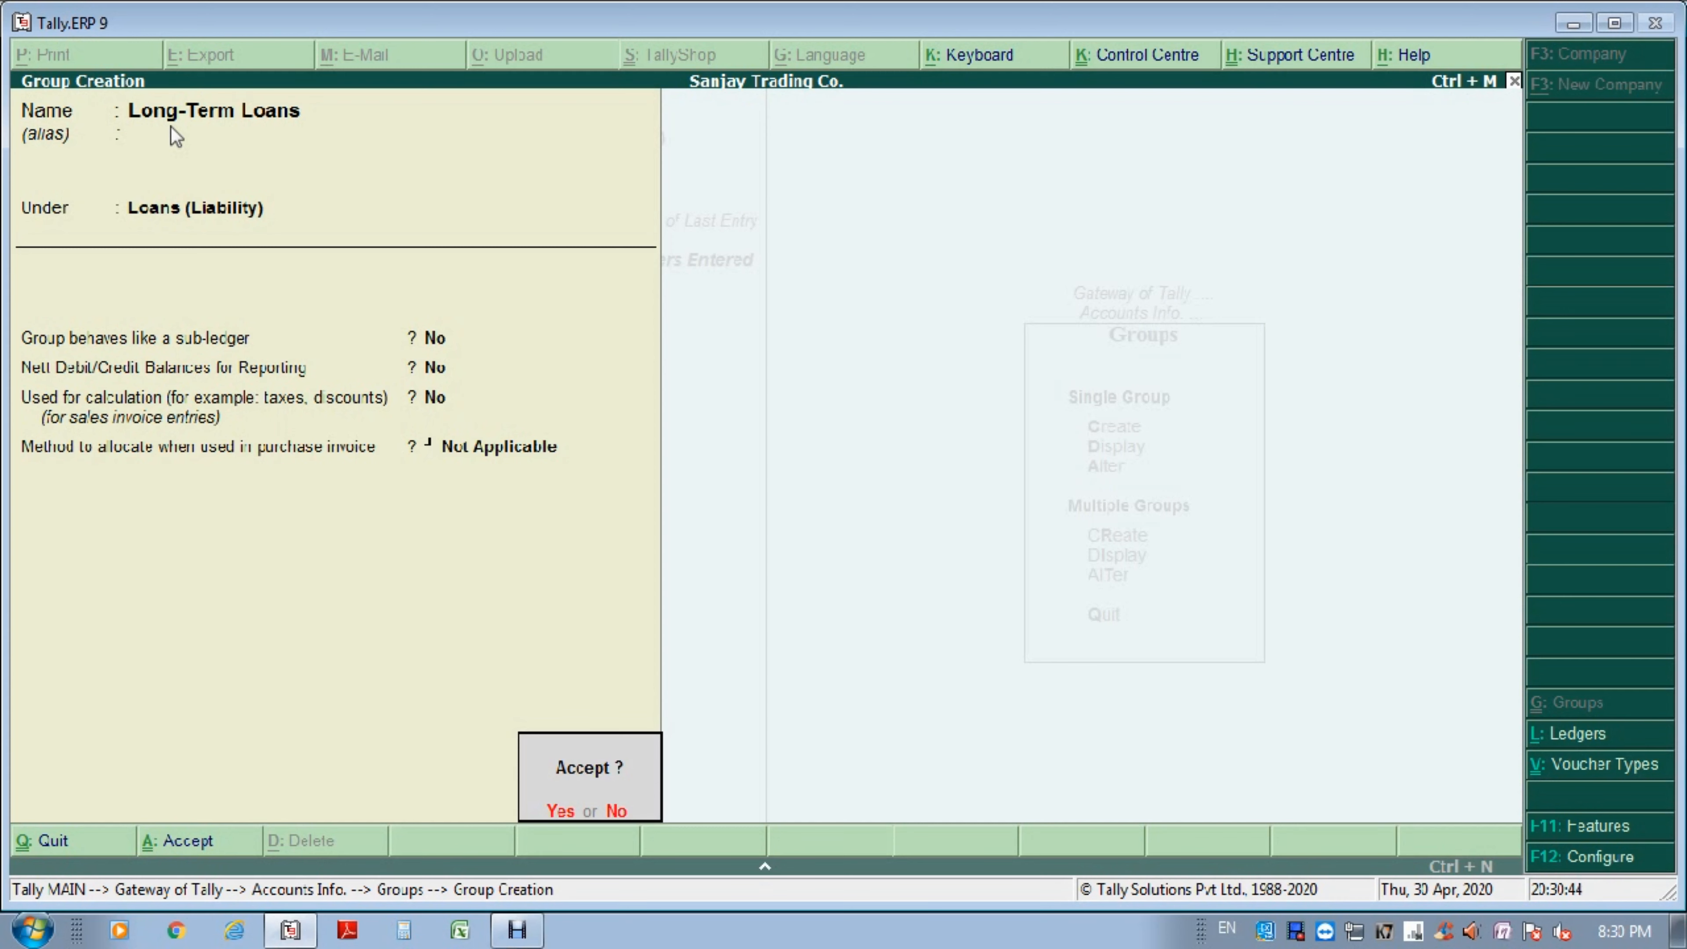
key(Return)
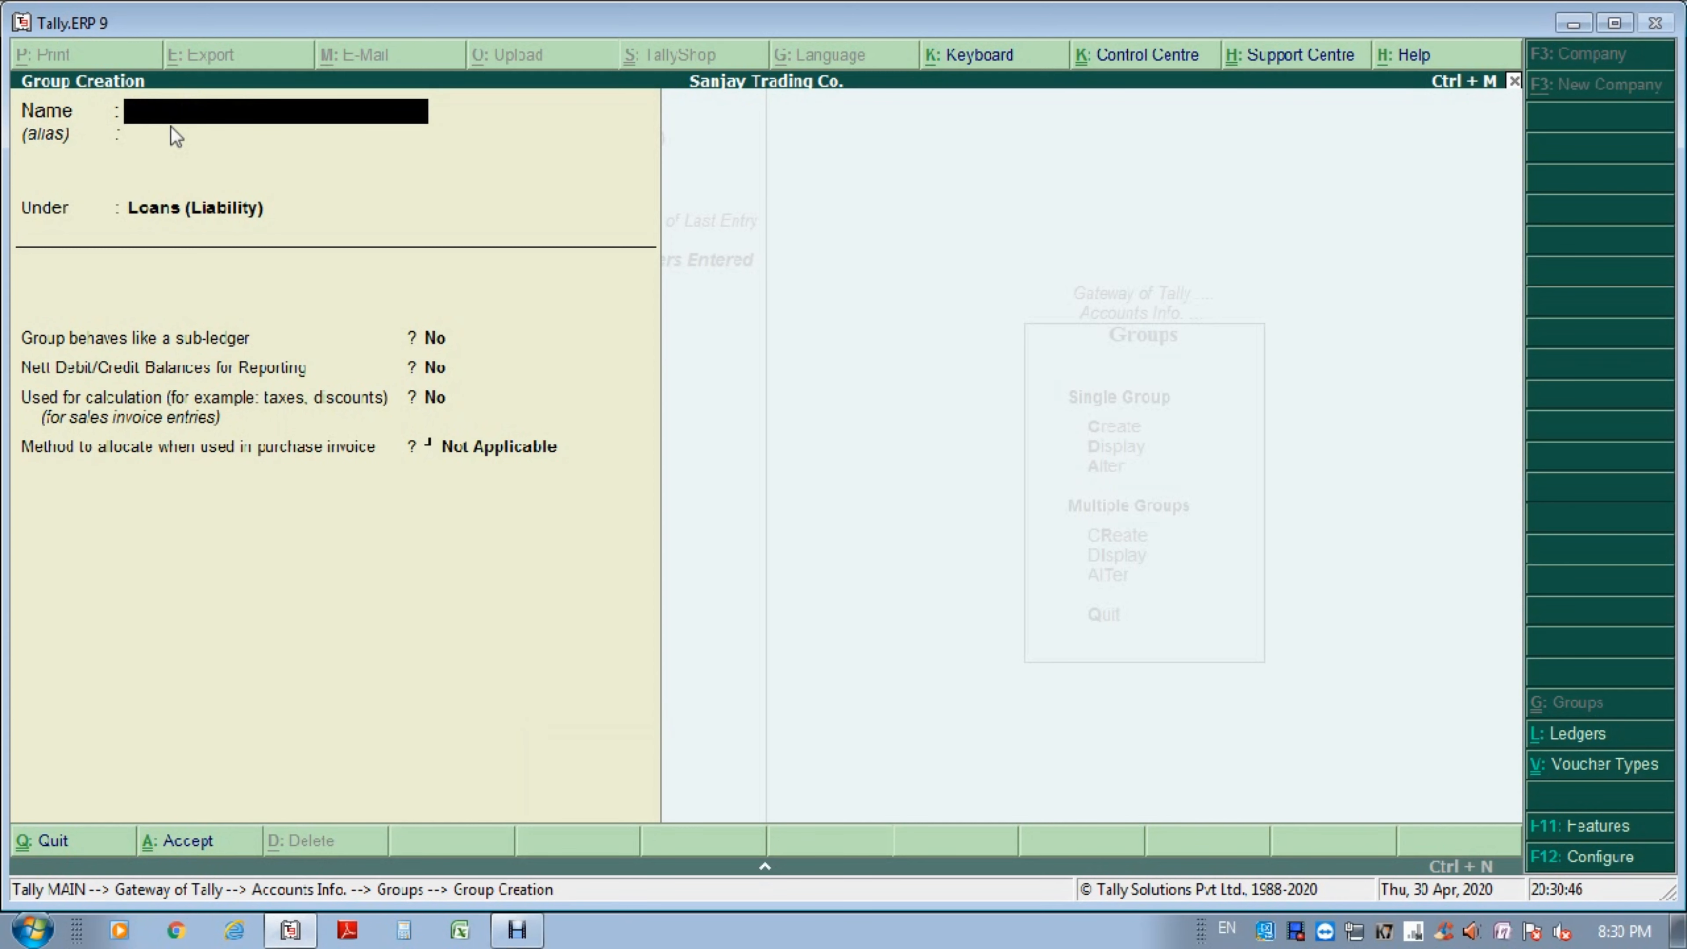
Create a Short-Term Loans group under Loans (Liability), with no alias and the default options.
text(Short-Term)
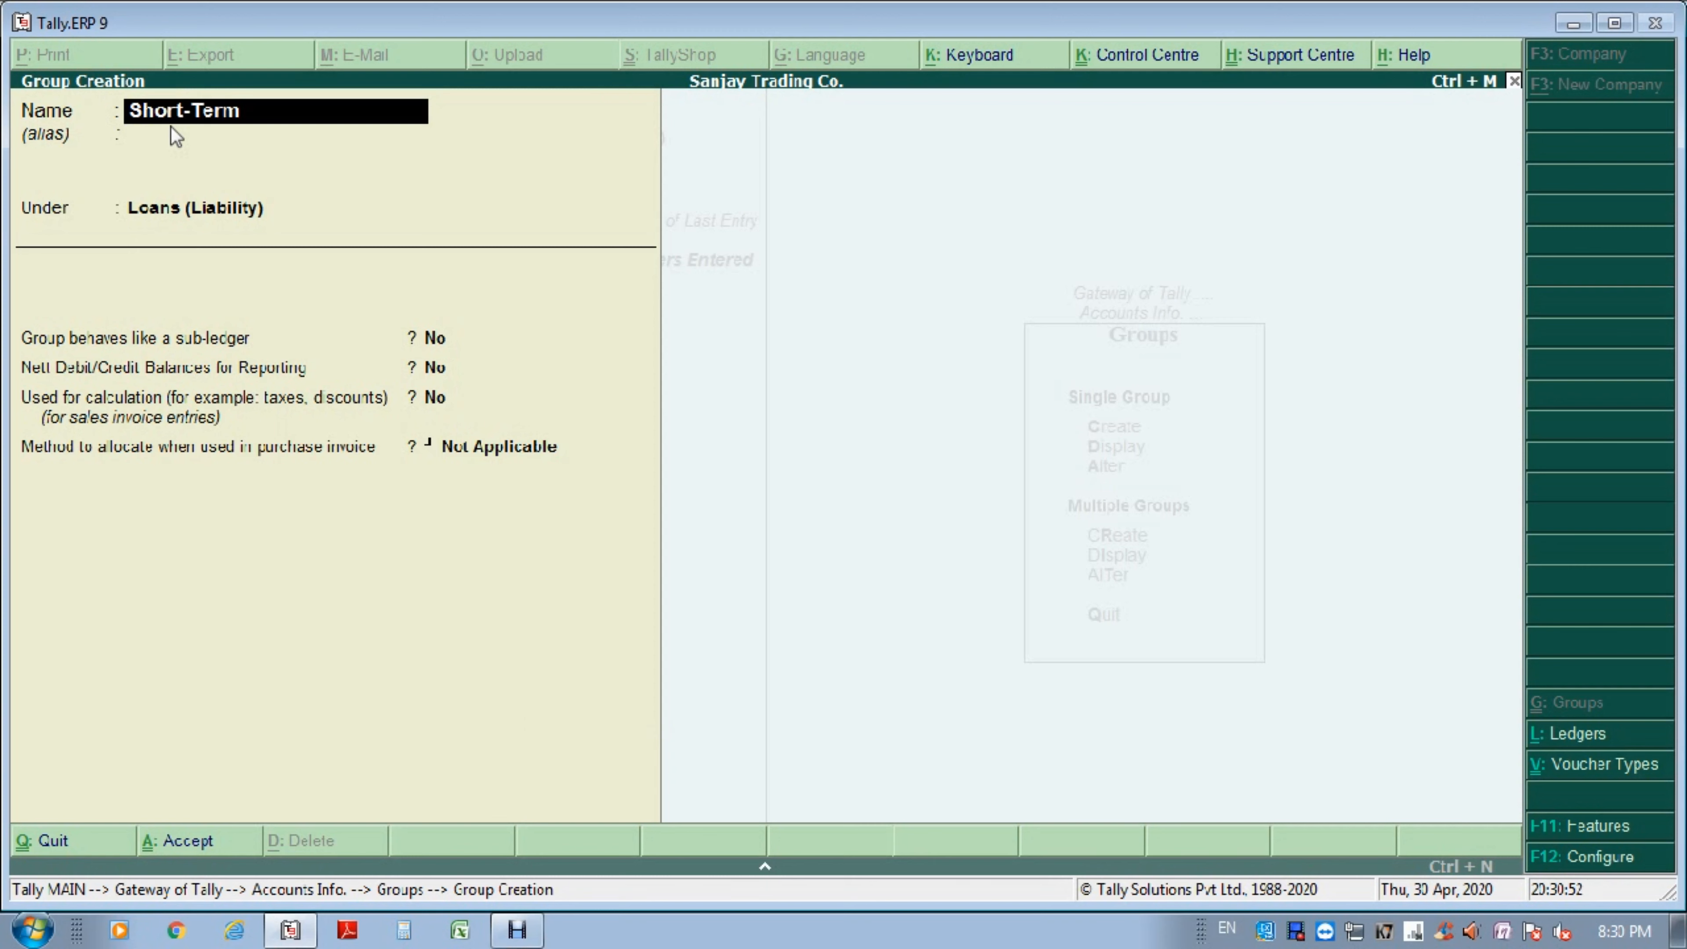
text( Loans)
key(Return)
key(Return)
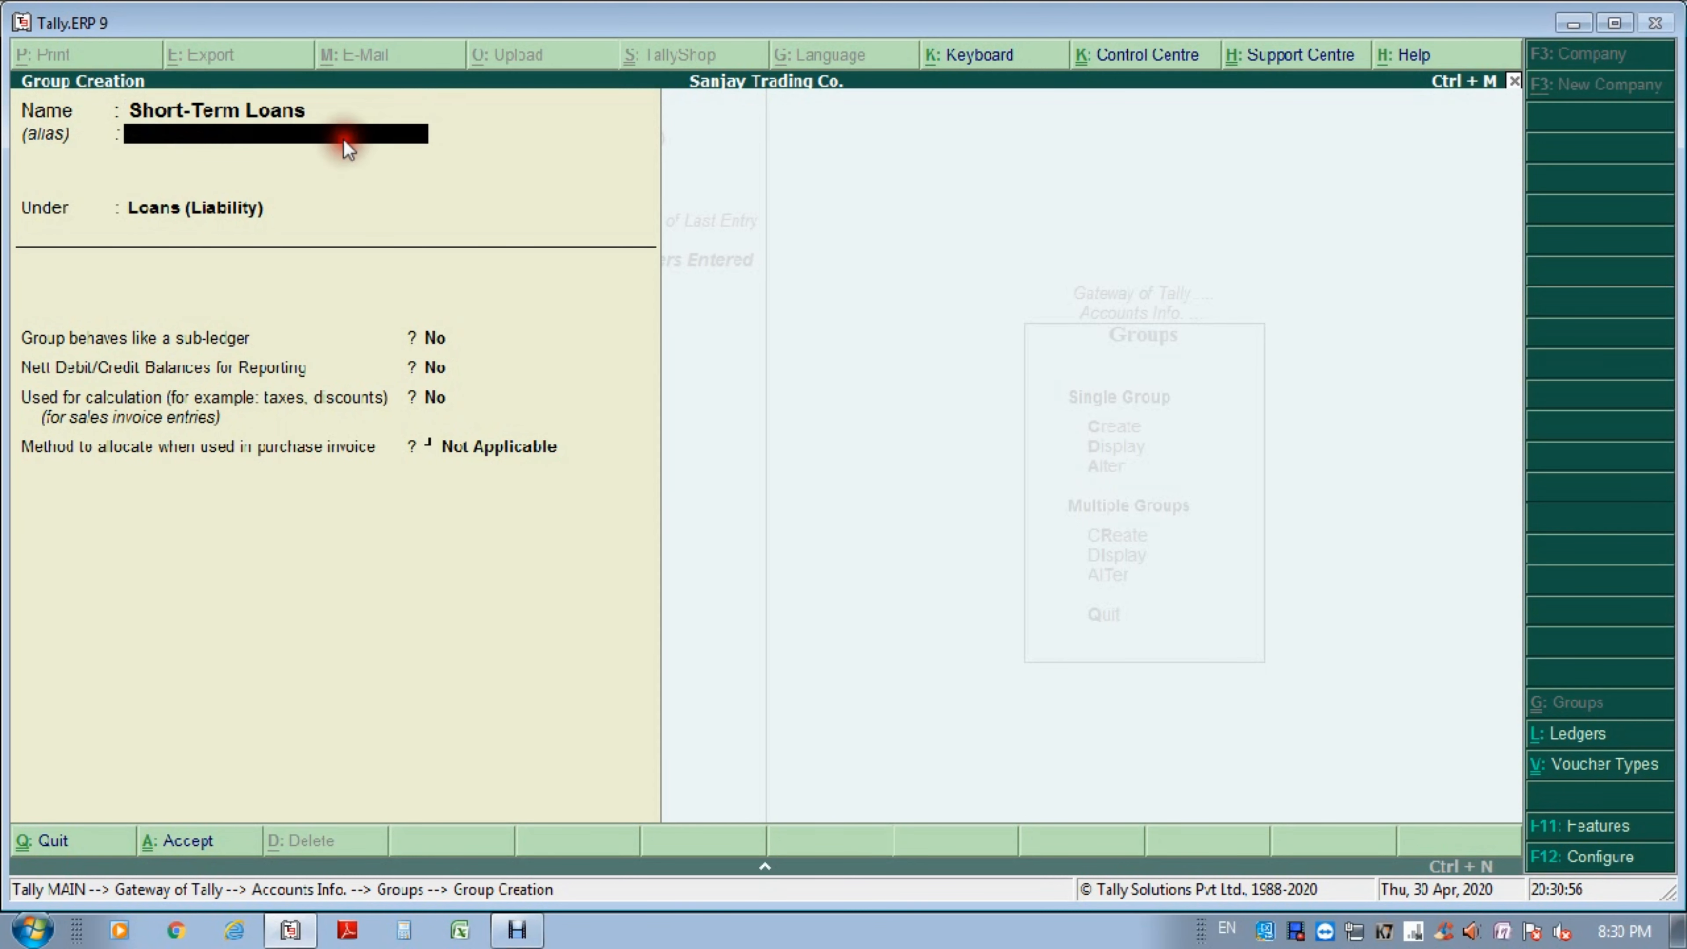
text(Lo)
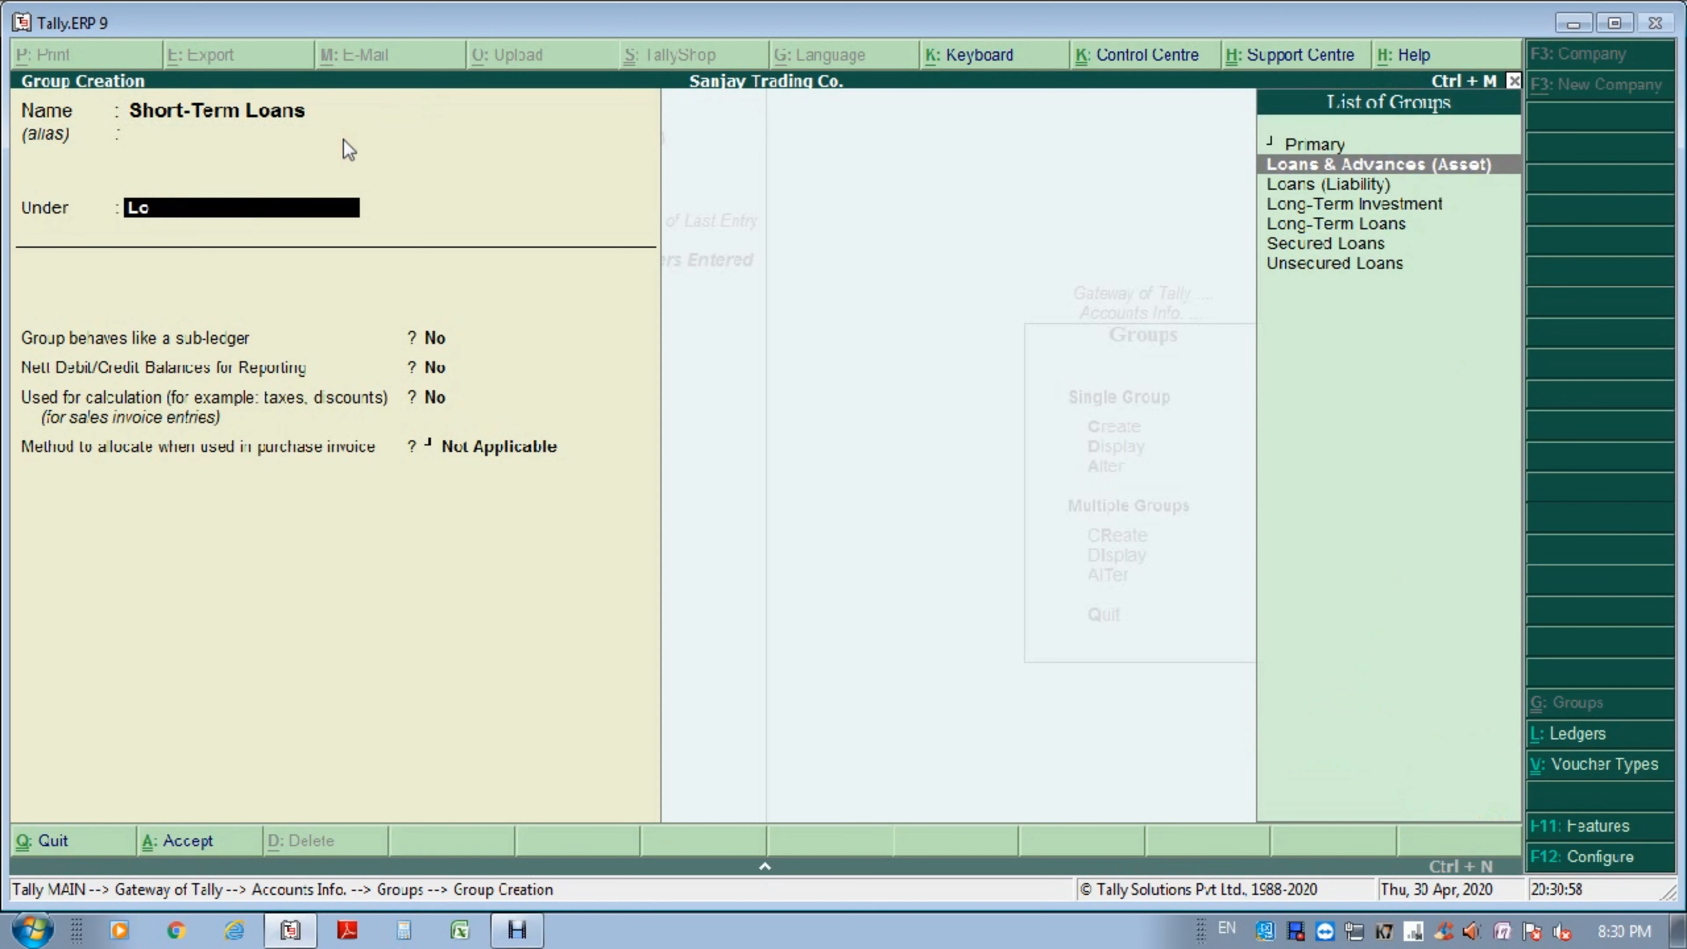
key(Down)
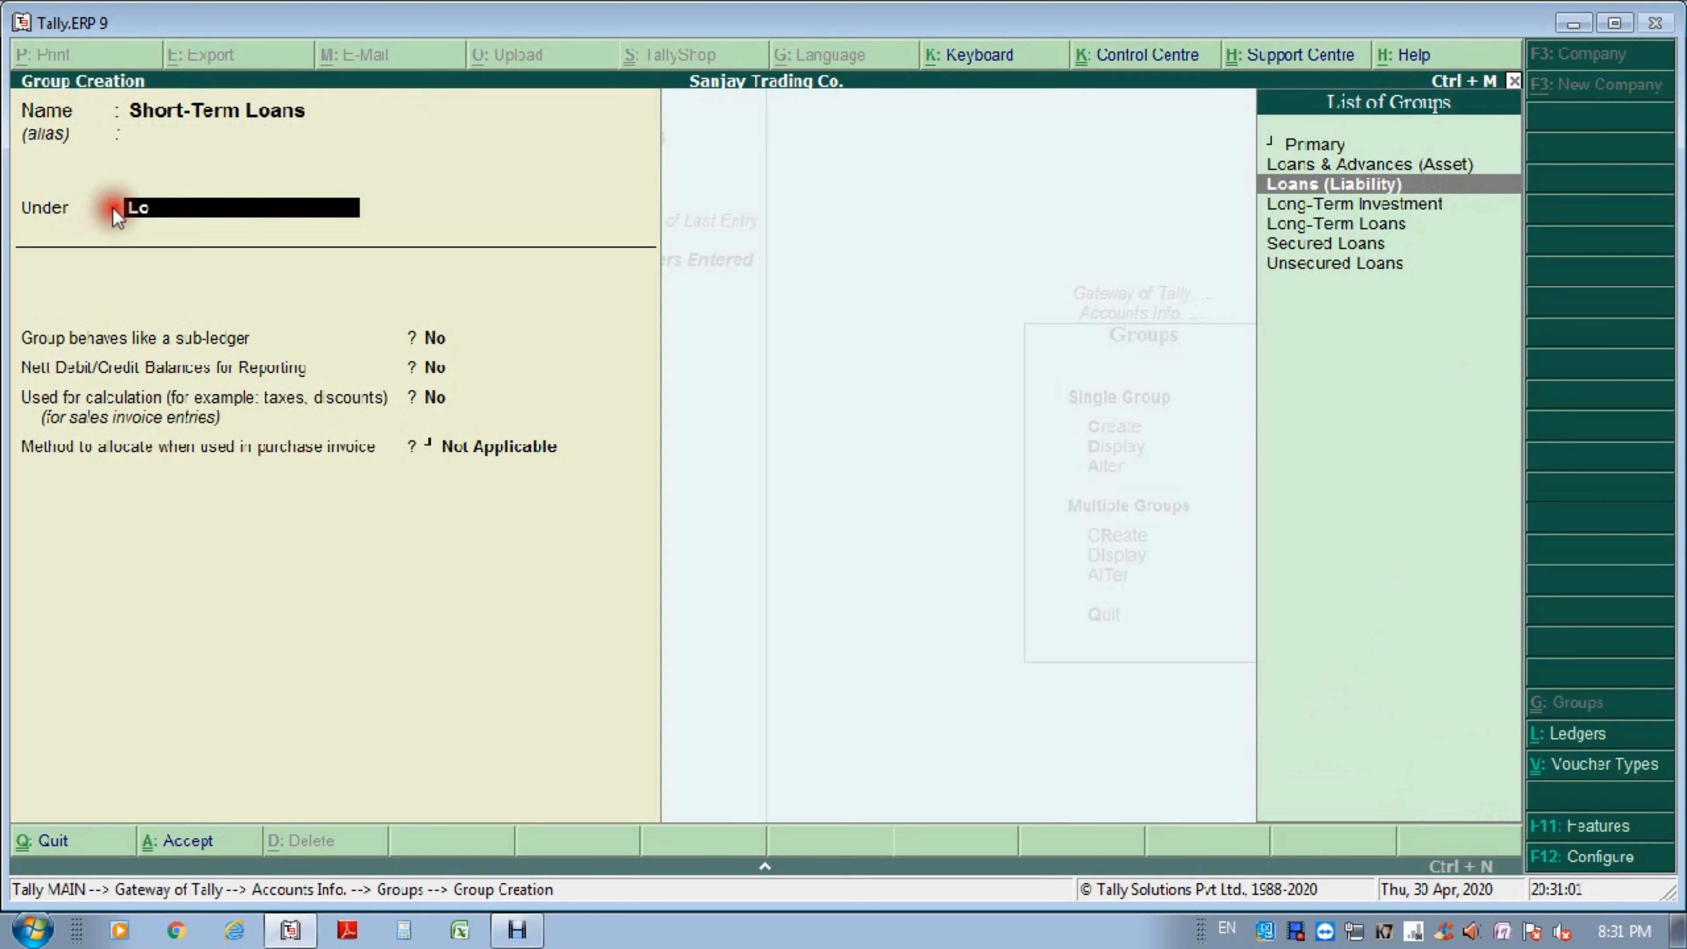
key(Return)
key(Return)
key(Return)
key(Return)
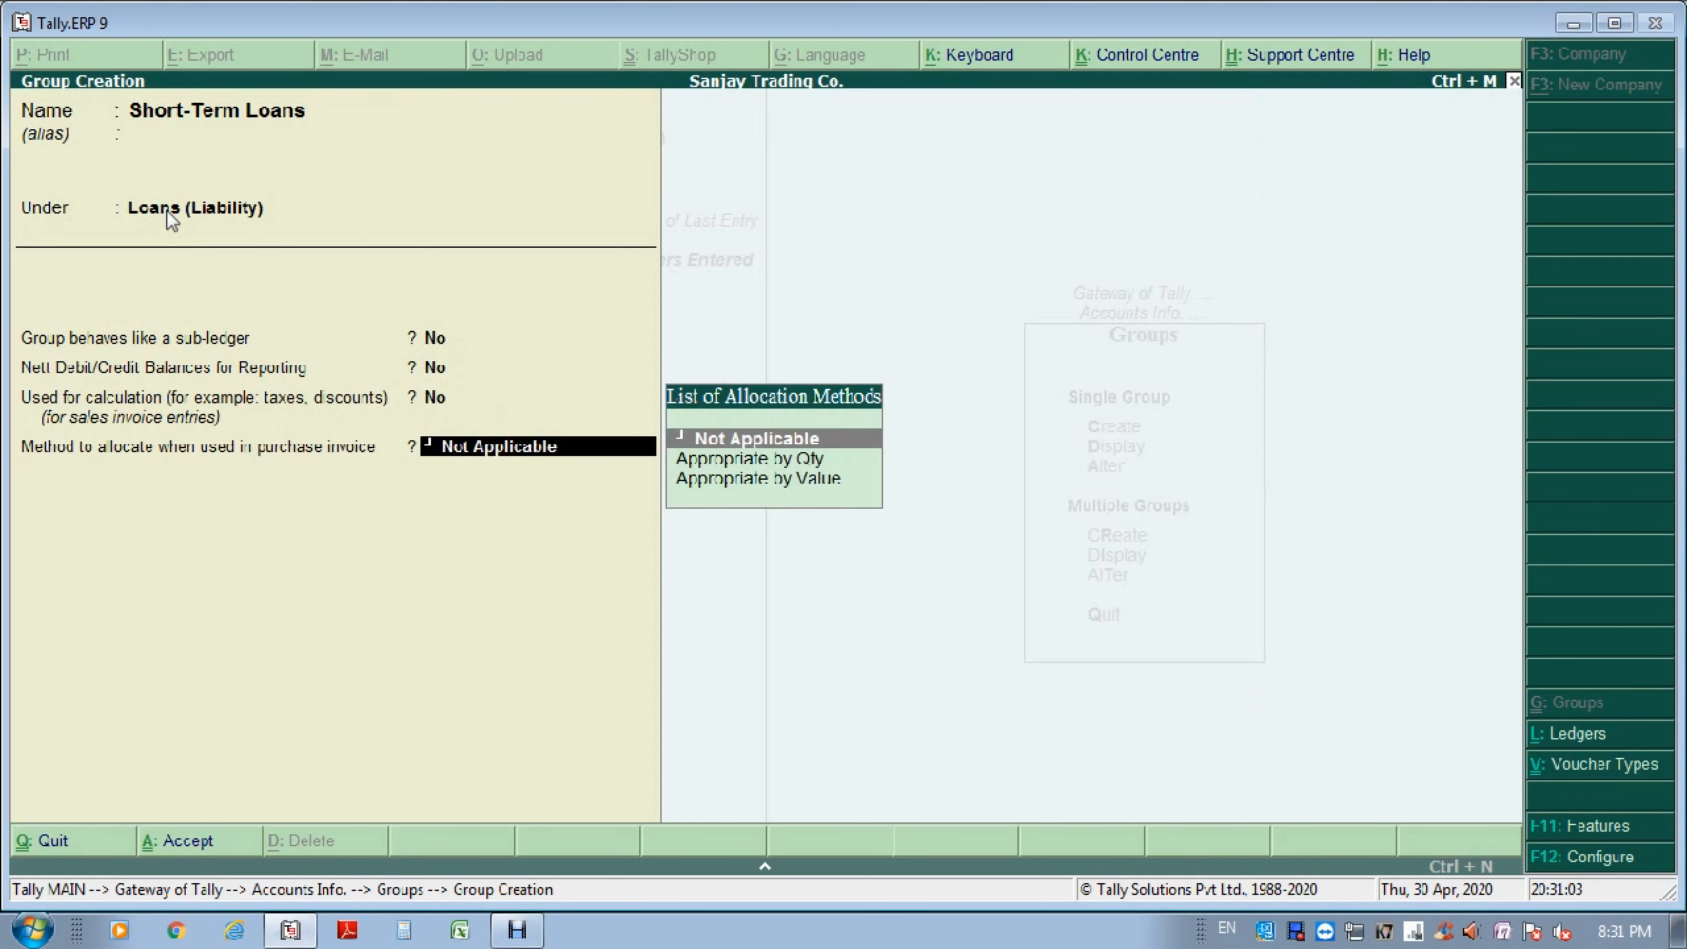
key(Return)
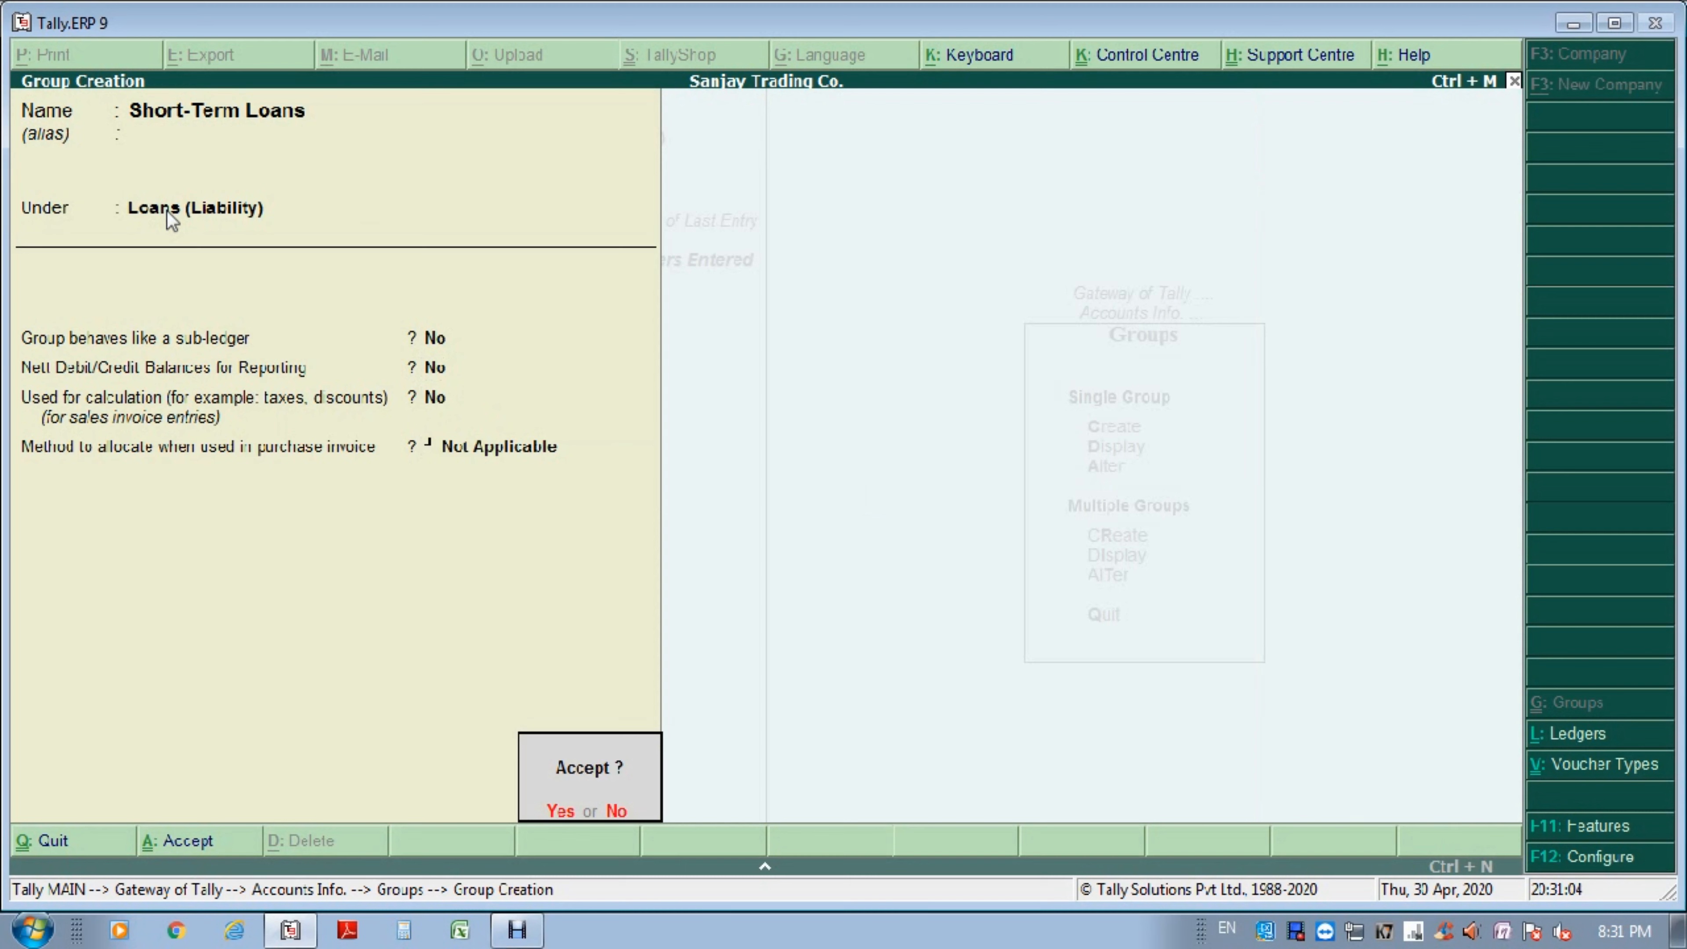
key(Return)
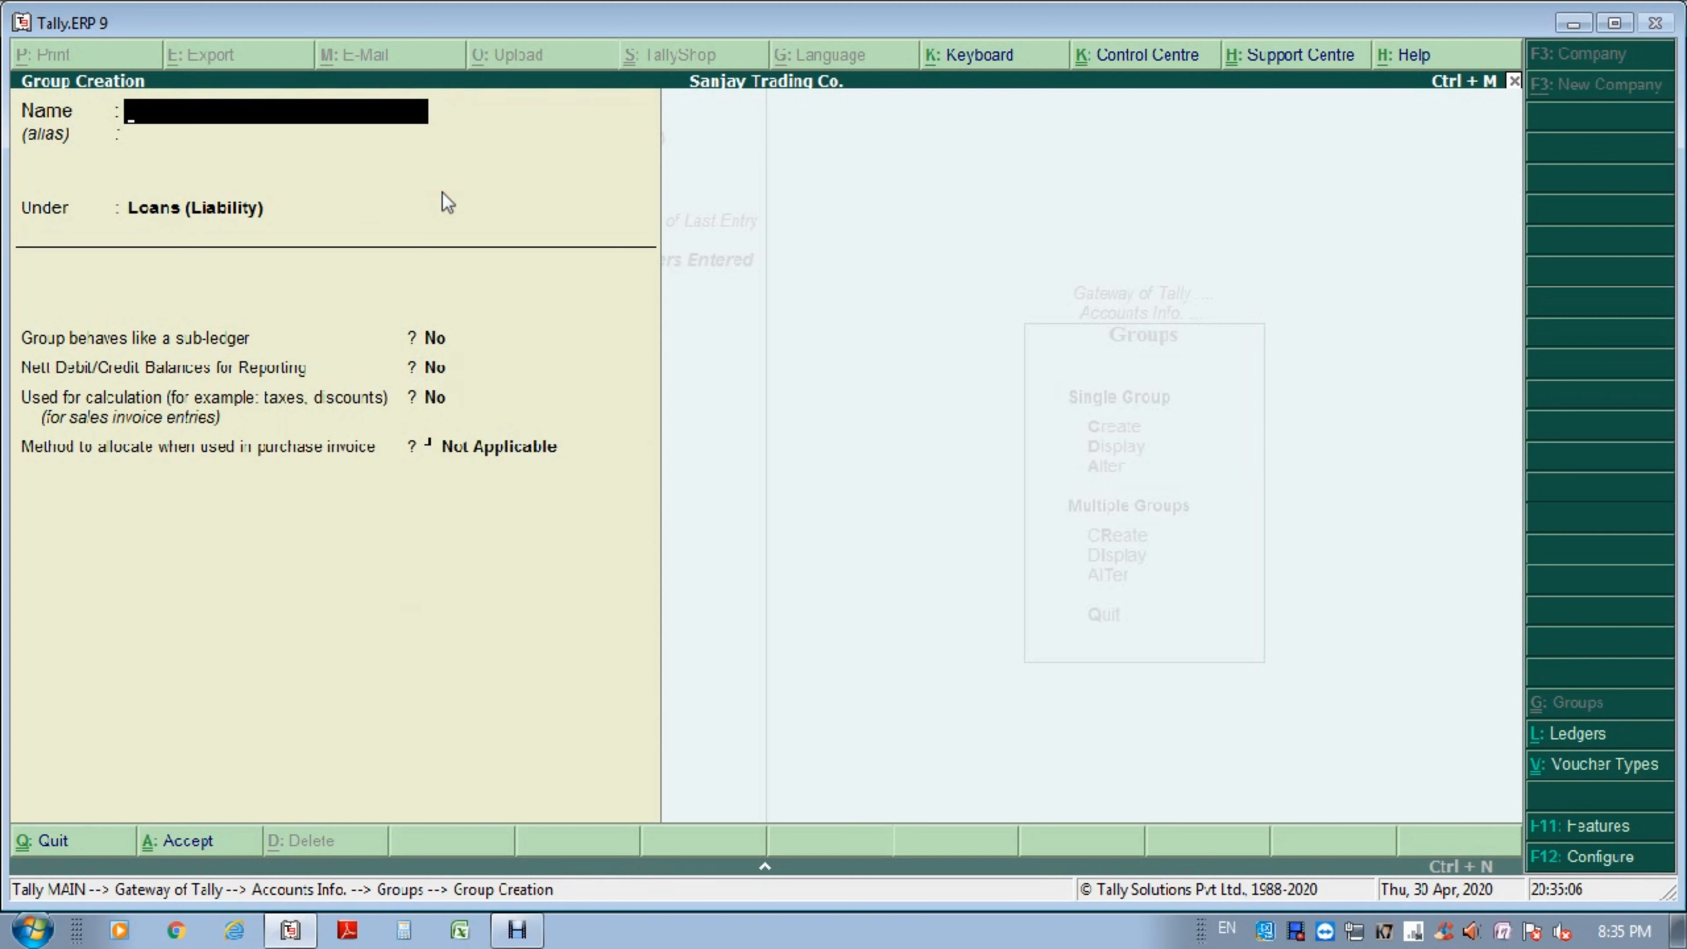
Create a Long Term Unsecured Loans group under Long-Term Loans, with no alias and the default options.
text(Long Term Unse)
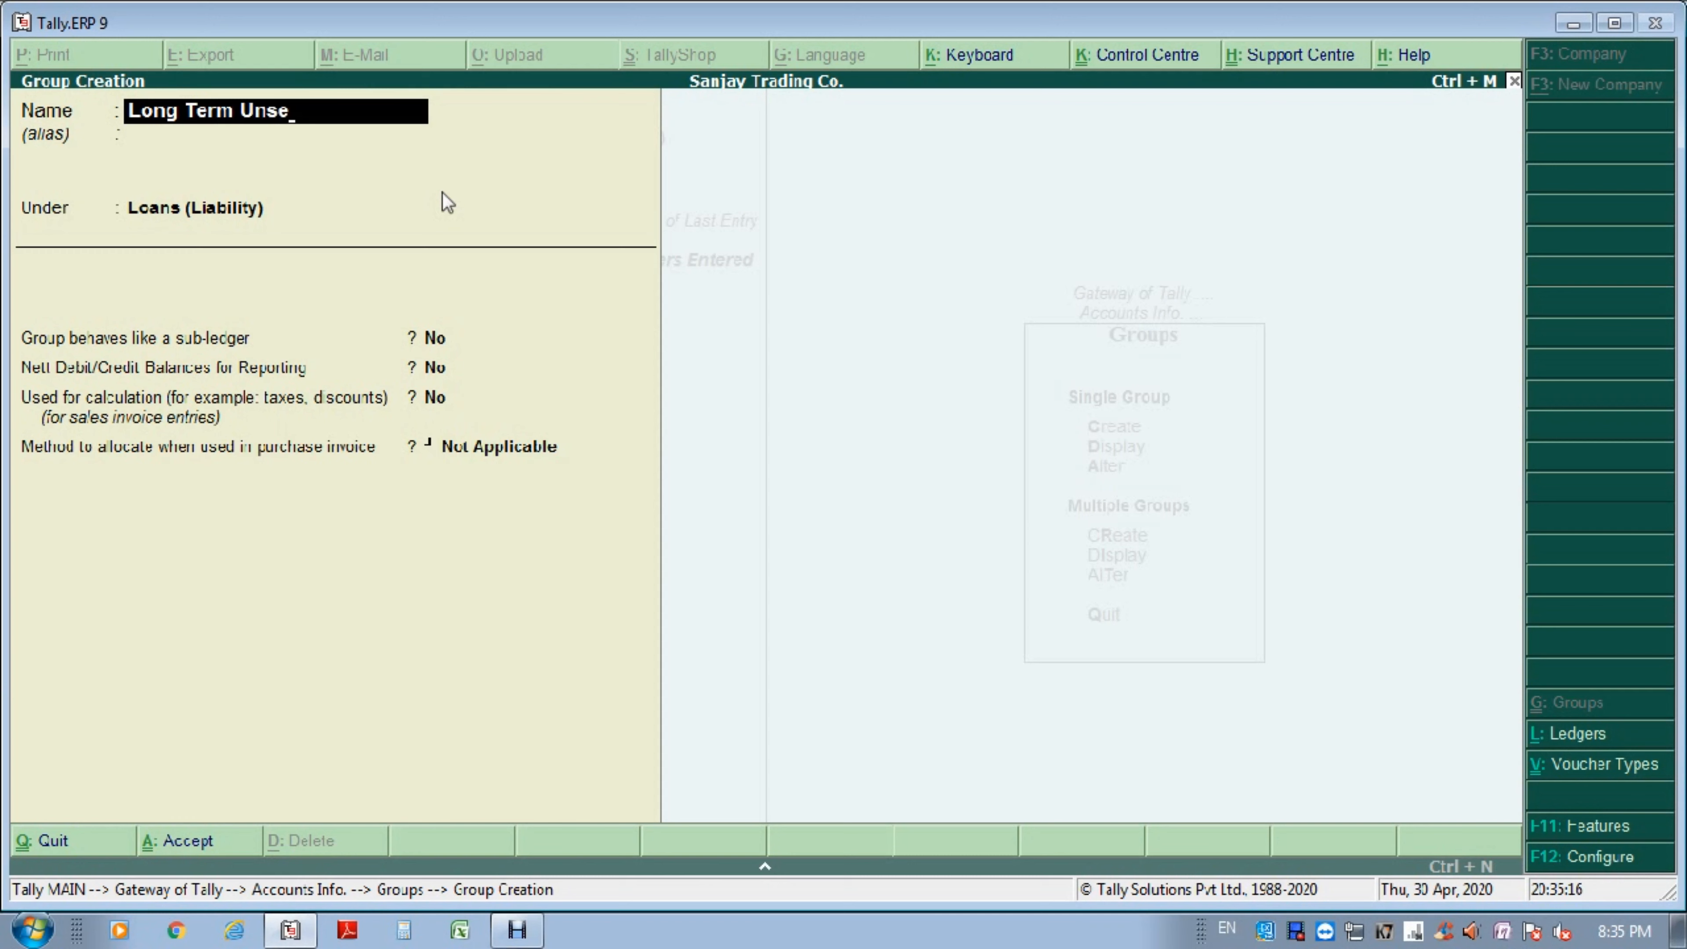
text(cured Loans)
key(Return)
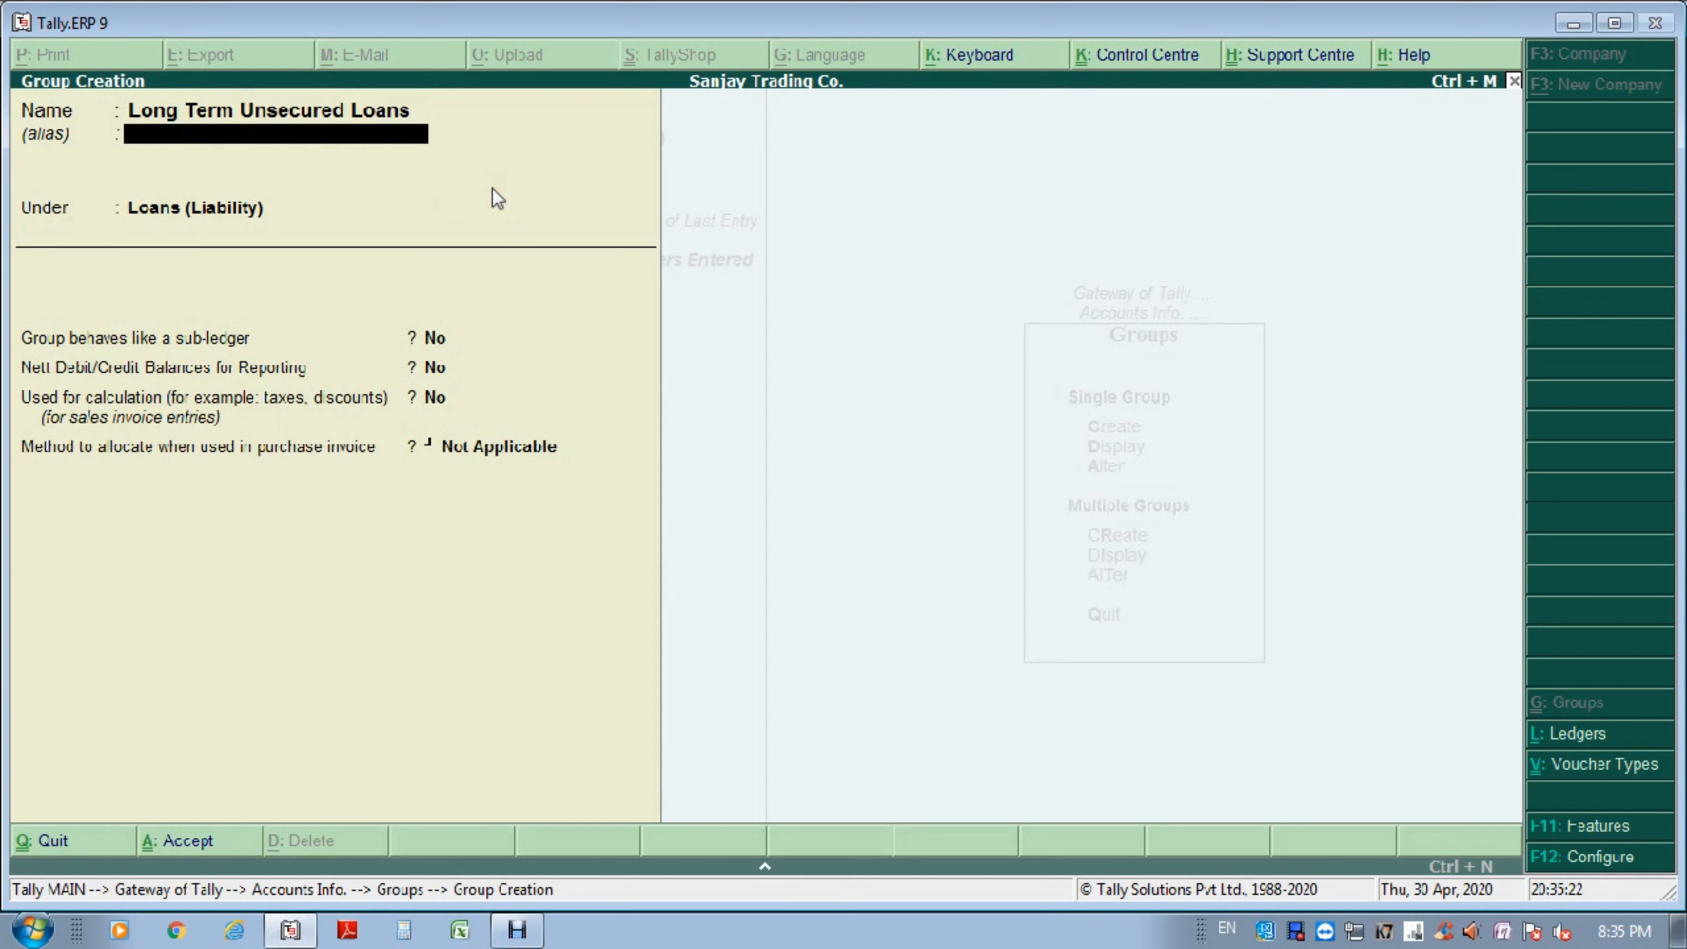
key(Return)
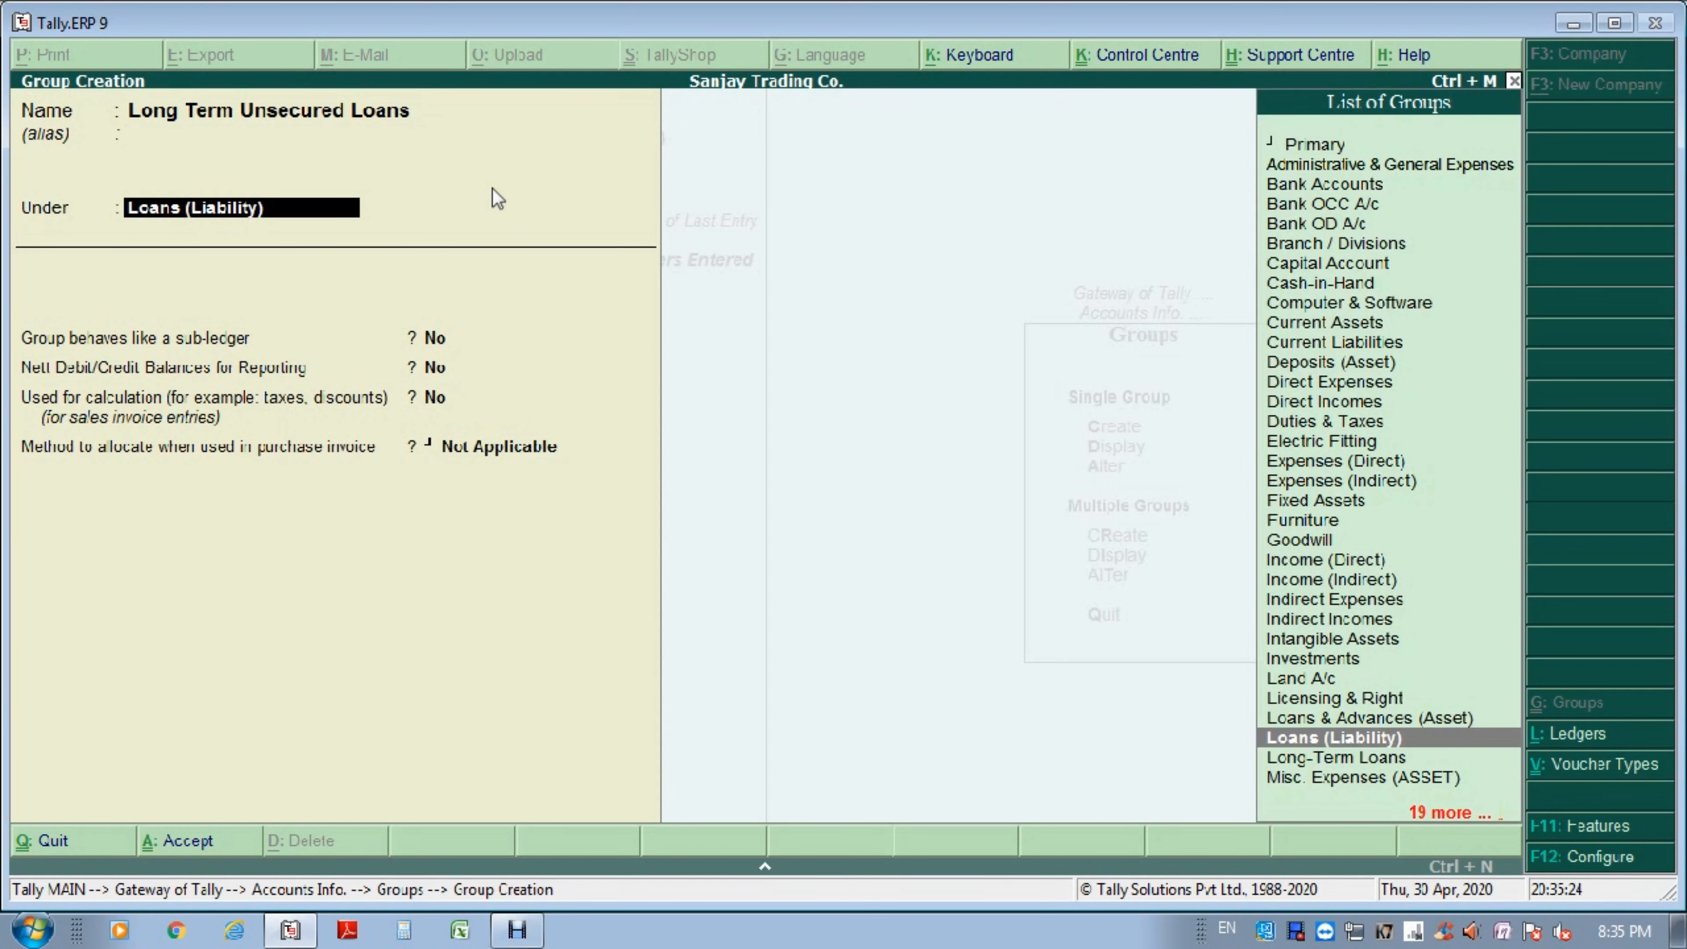
text(Long)
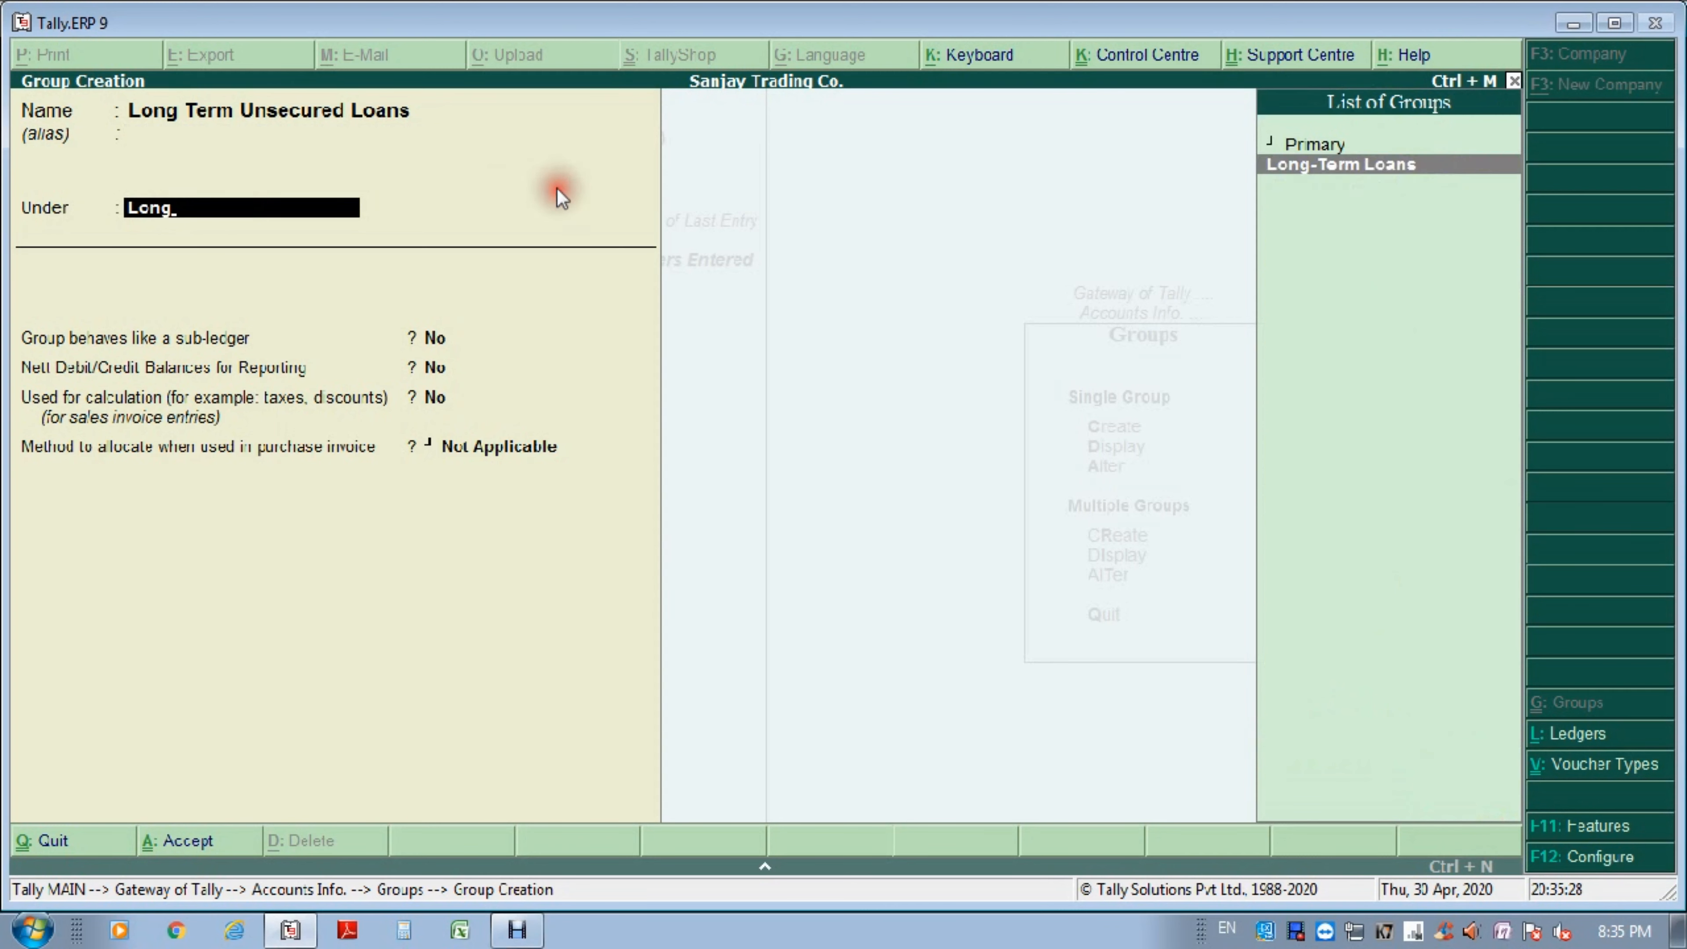
key(Return)
key(BackSpace)
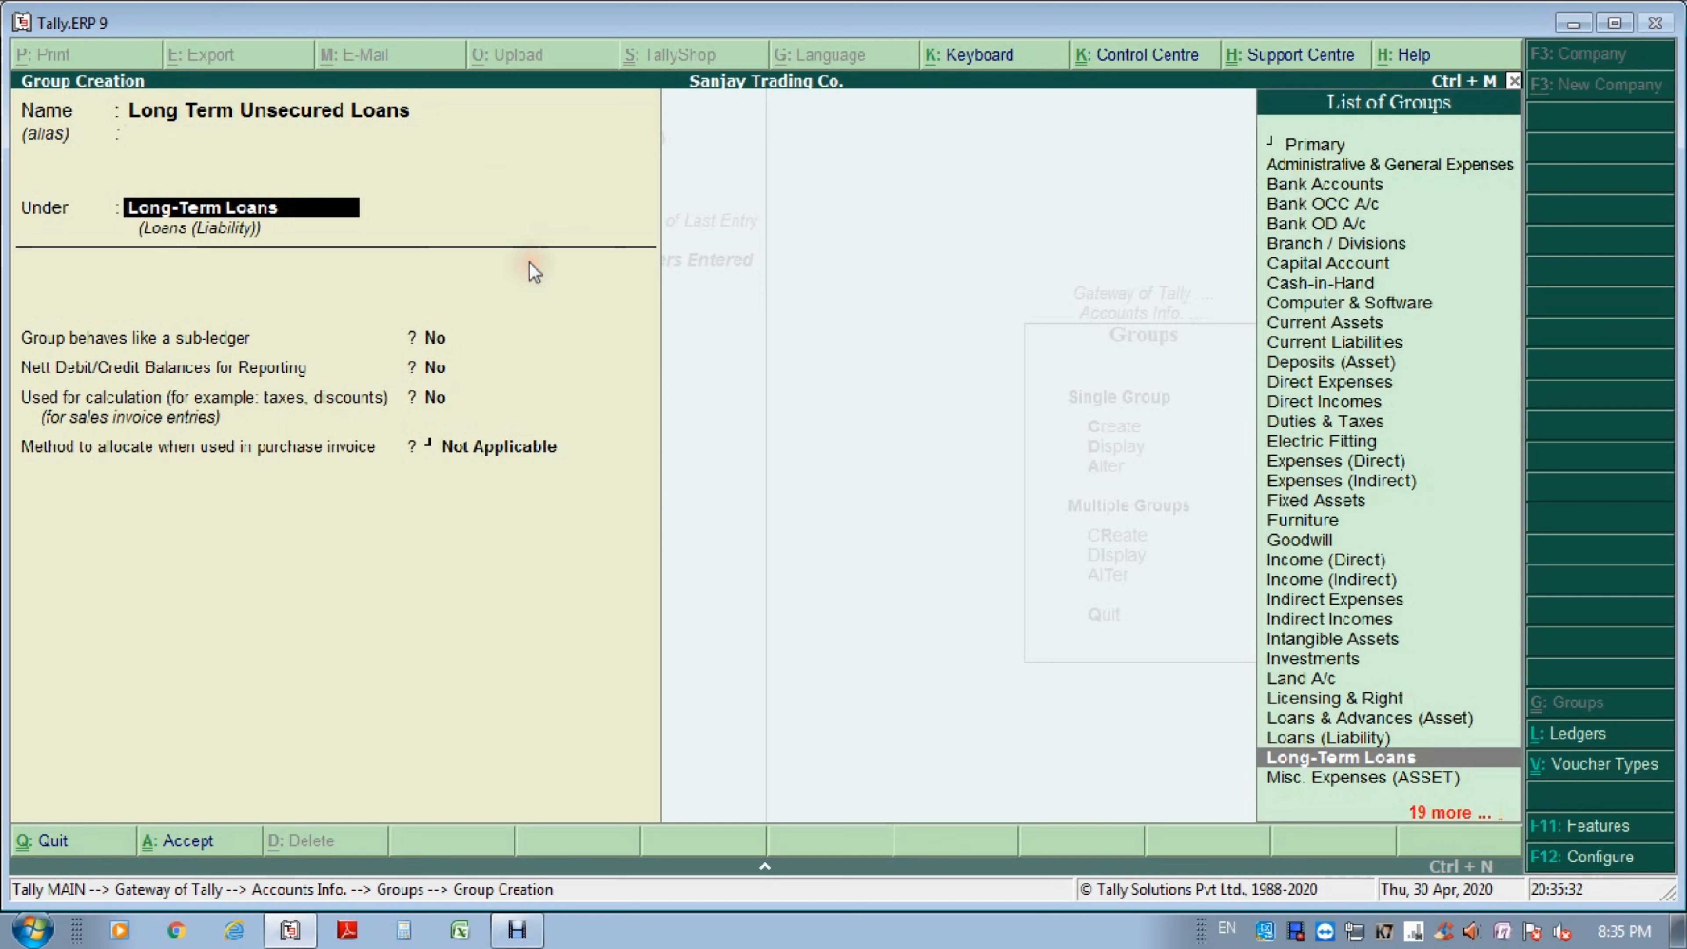
key(Return)
key(Return)
key(Return)
key(Return)
key(Return)
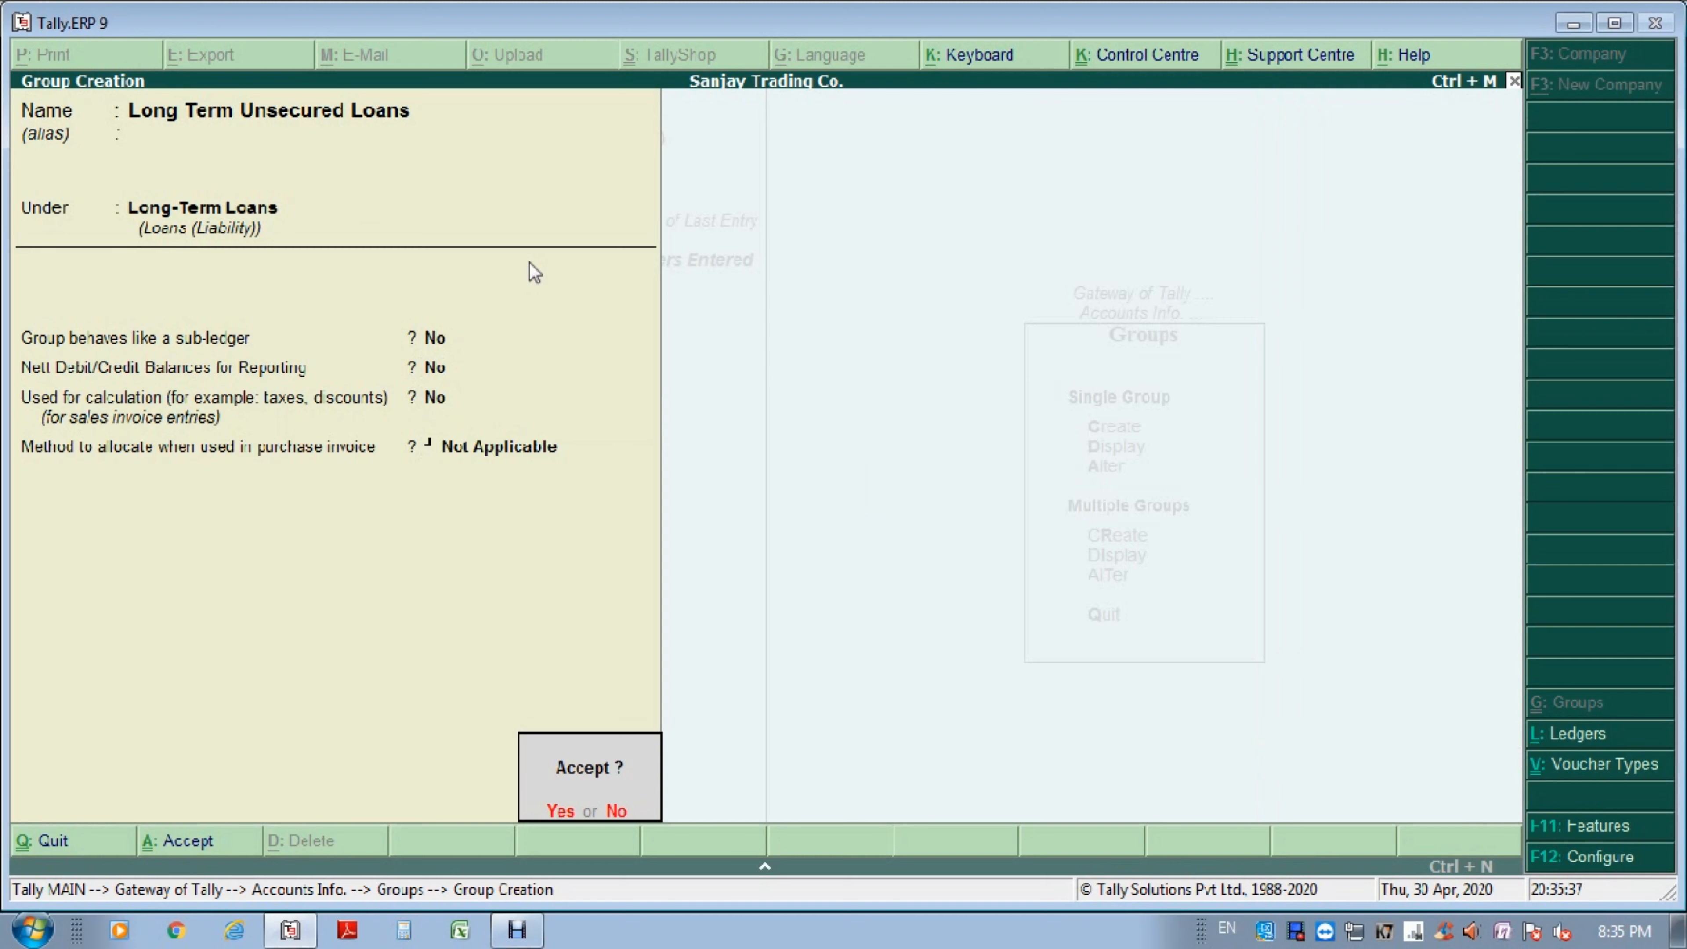
key(Return)
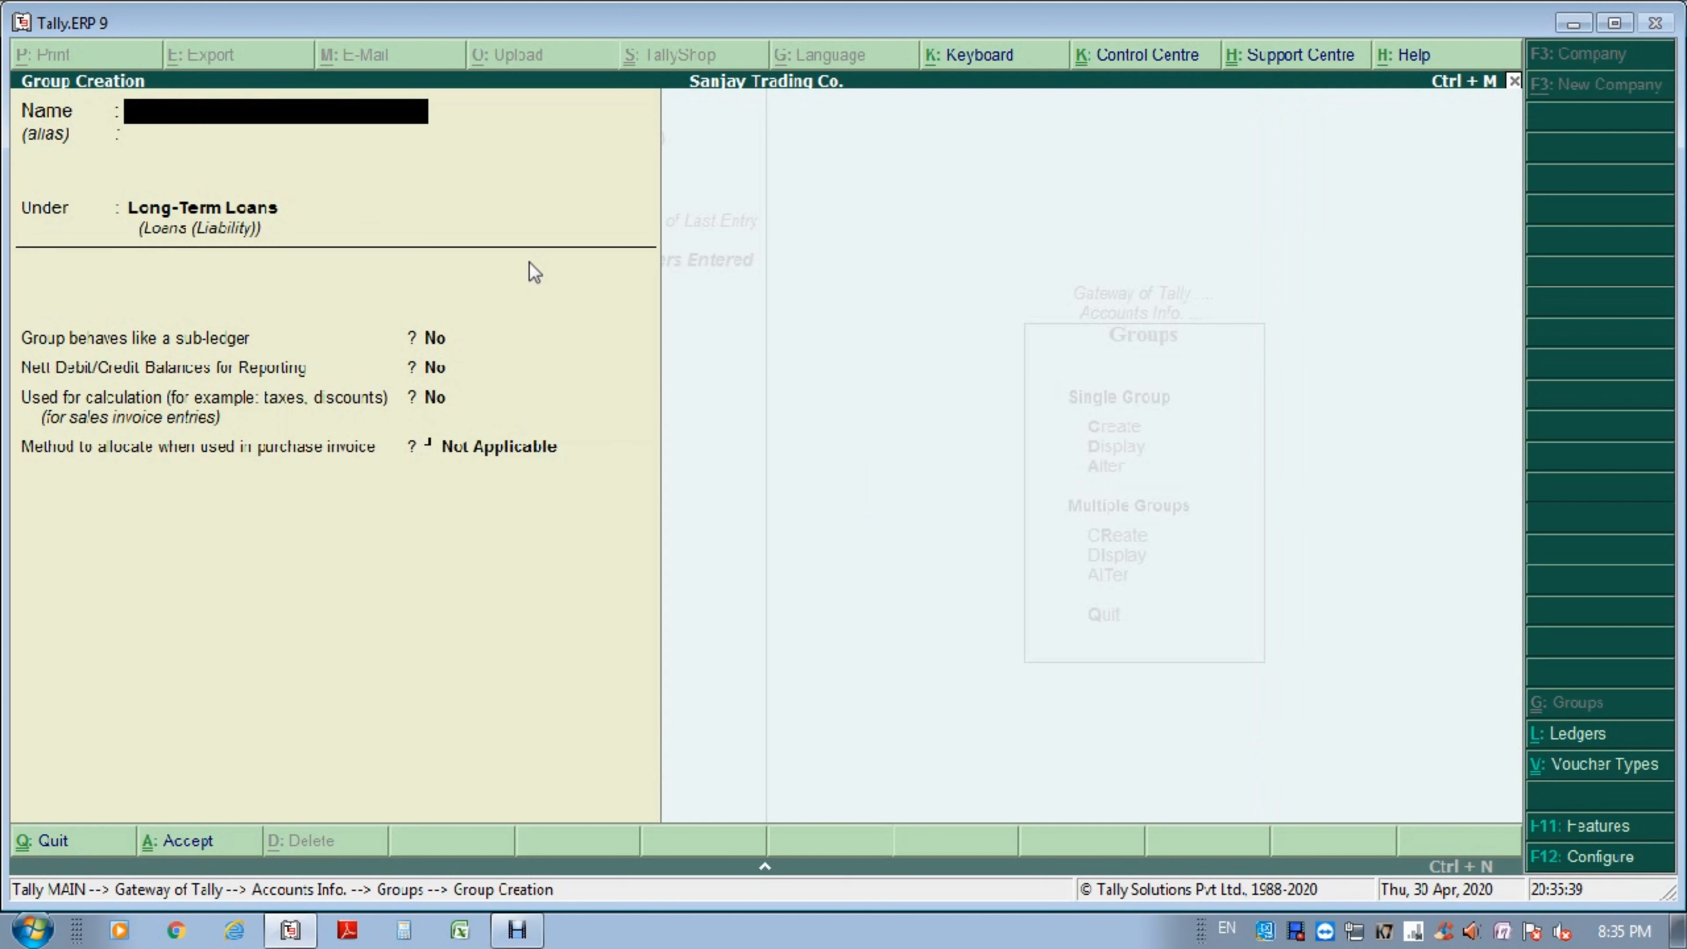
Name the new group Short- Term Unsecured Loans and leave its alias blank.
text(Short)
text( Term)
key(BackSpace)
key(BackSpace)
key(BackSpace)
key(BackSpace)
key(BackSpace)
text(- Term)
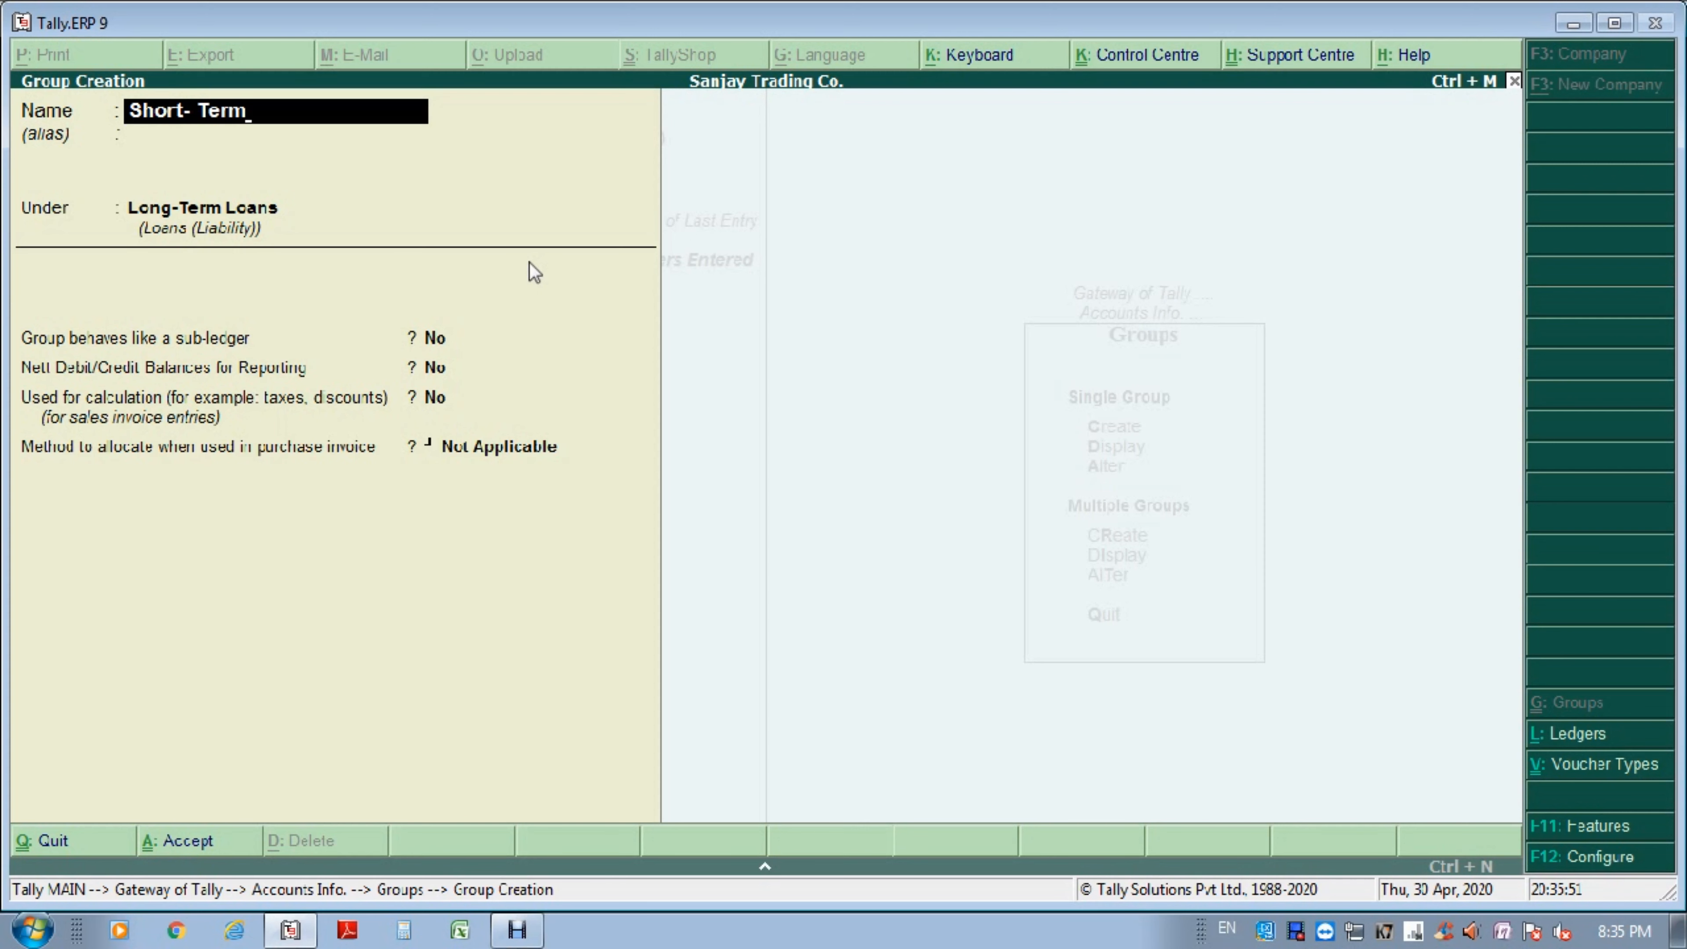
text( Unsecured Loans)
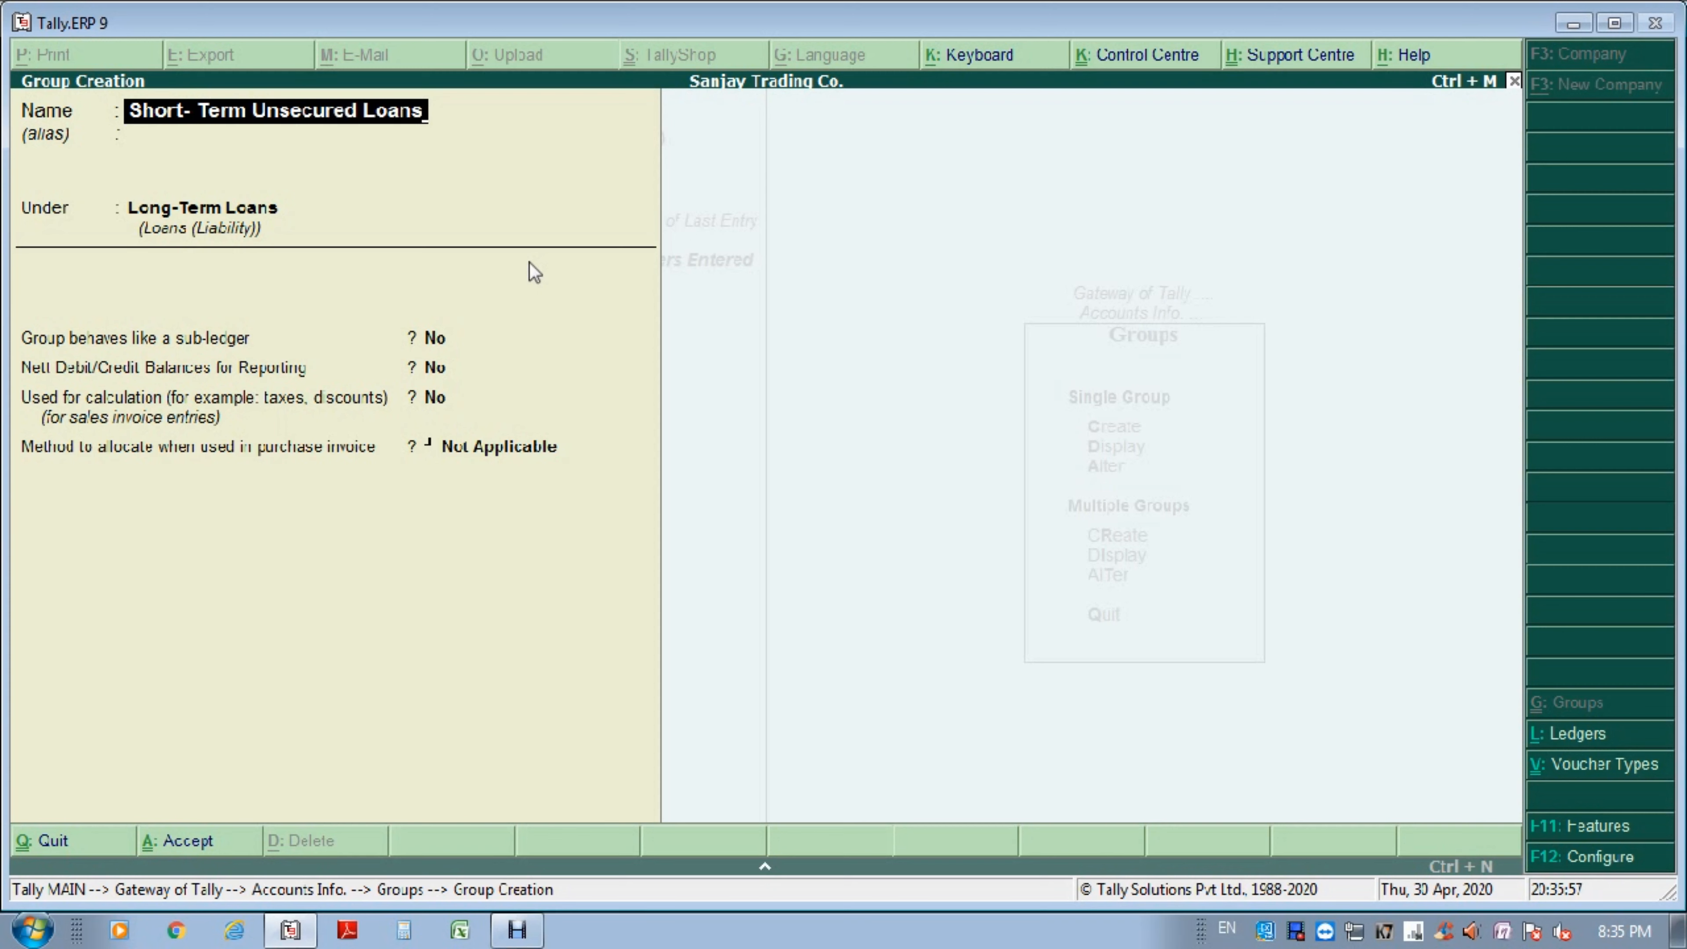
key(Return)
key(Return)
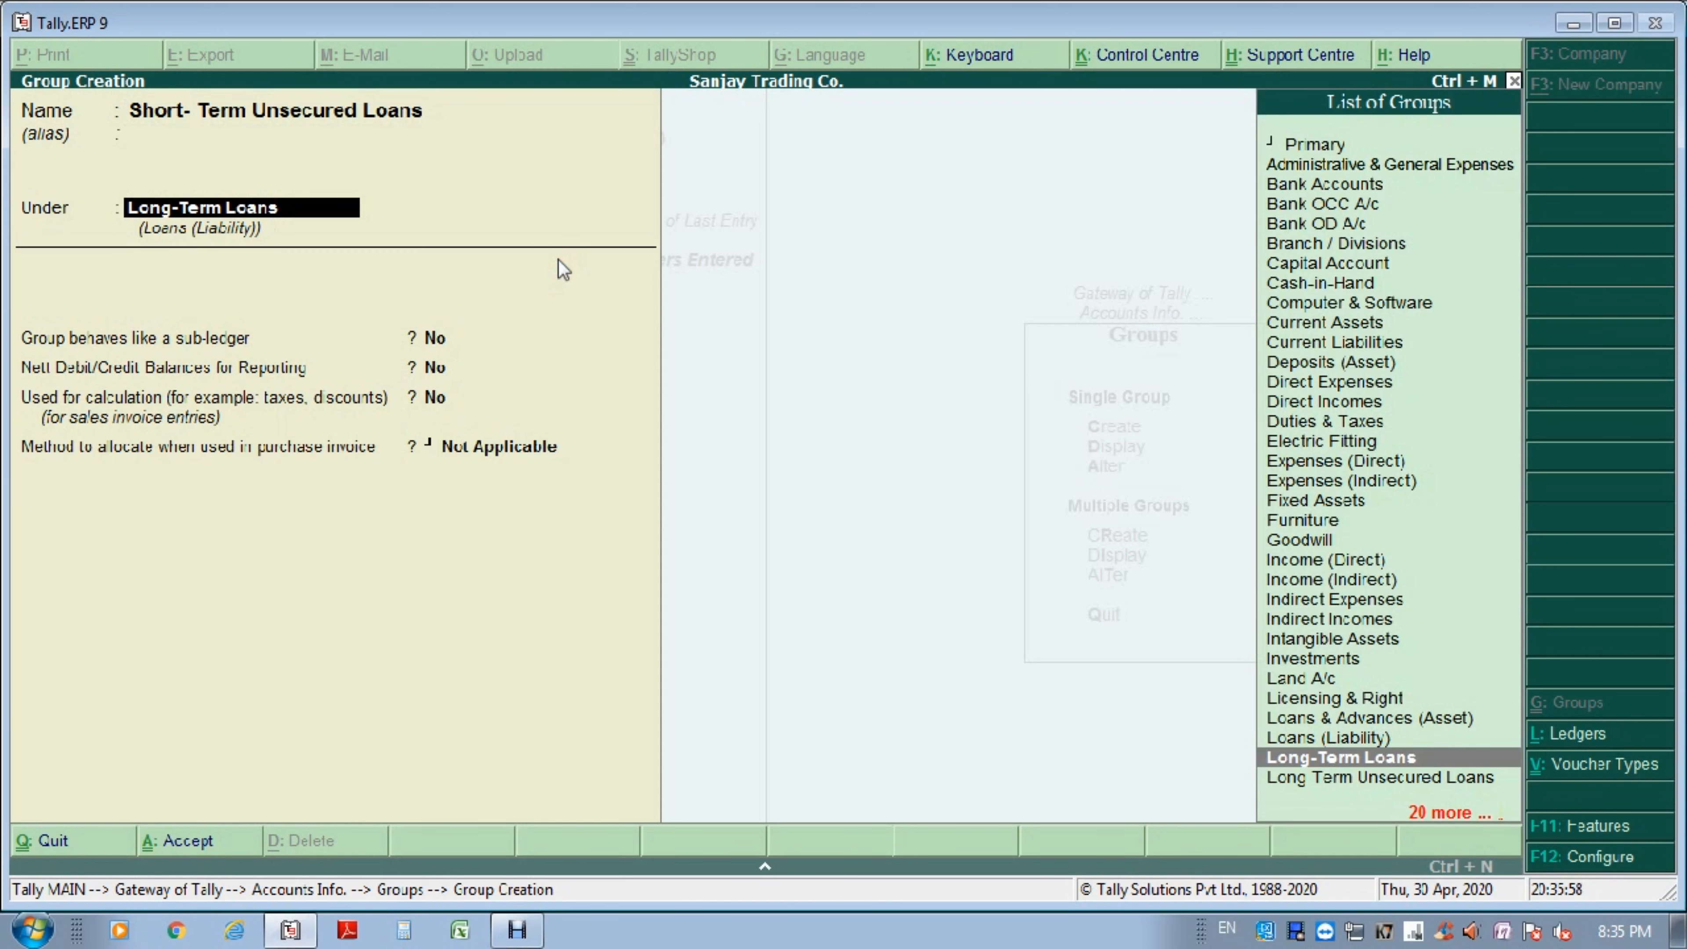
Place the Short- Term Unsecured Loans group under Short-Term Loans and save it with the default options.
text(Short)
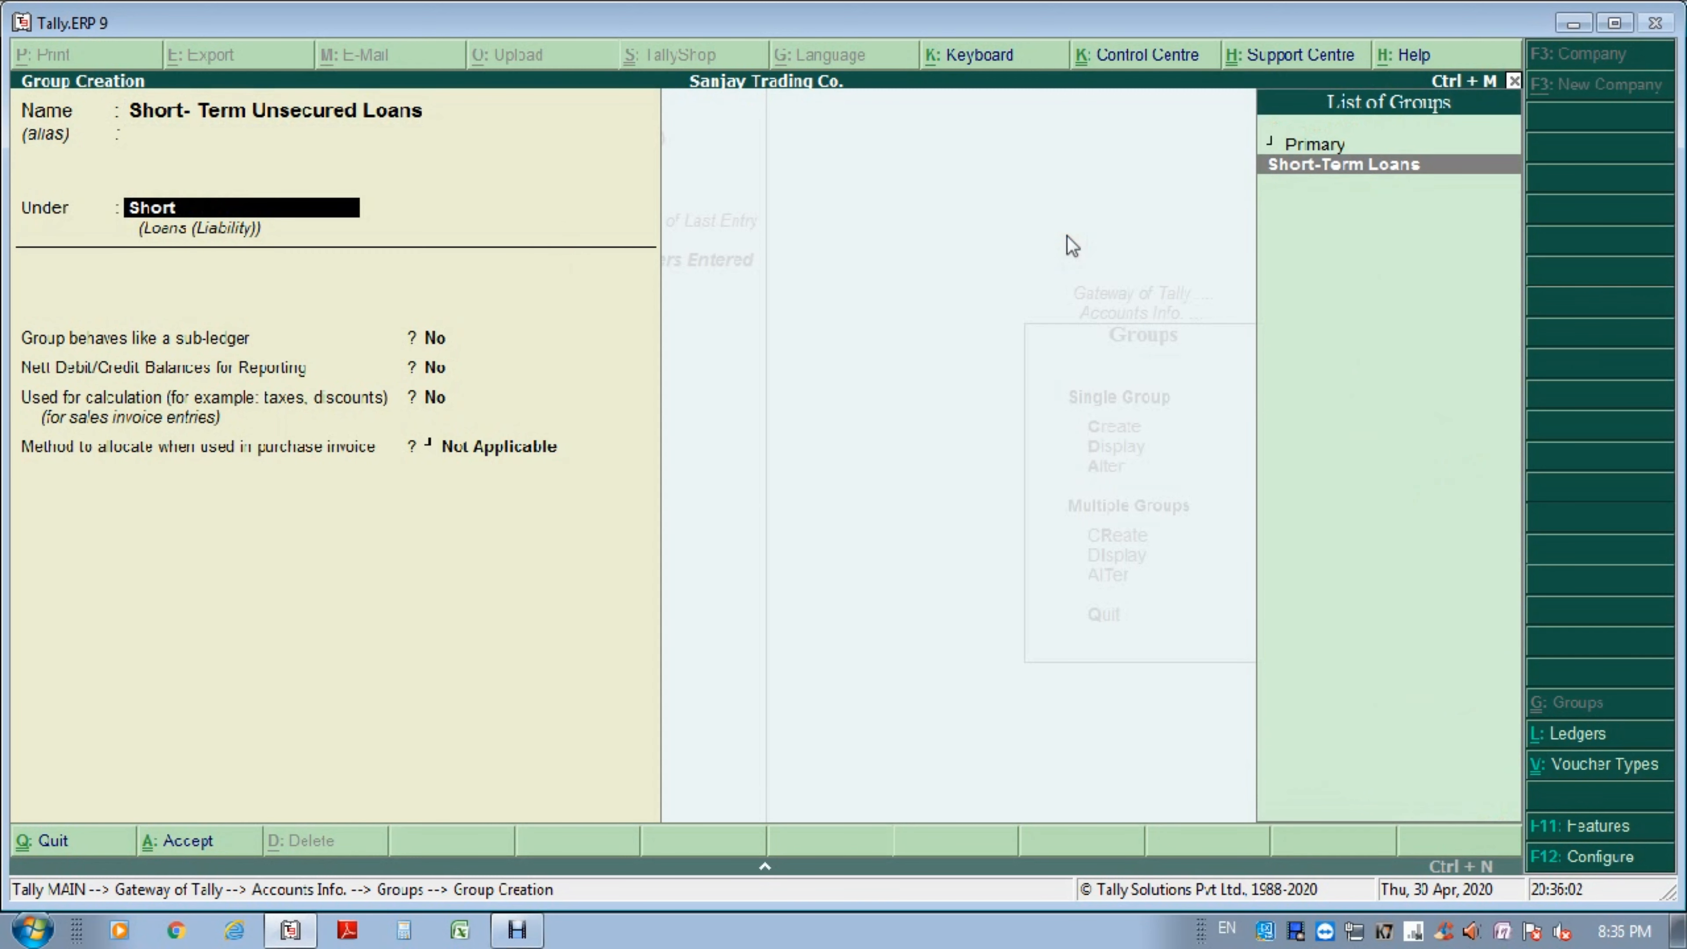
key(Return)
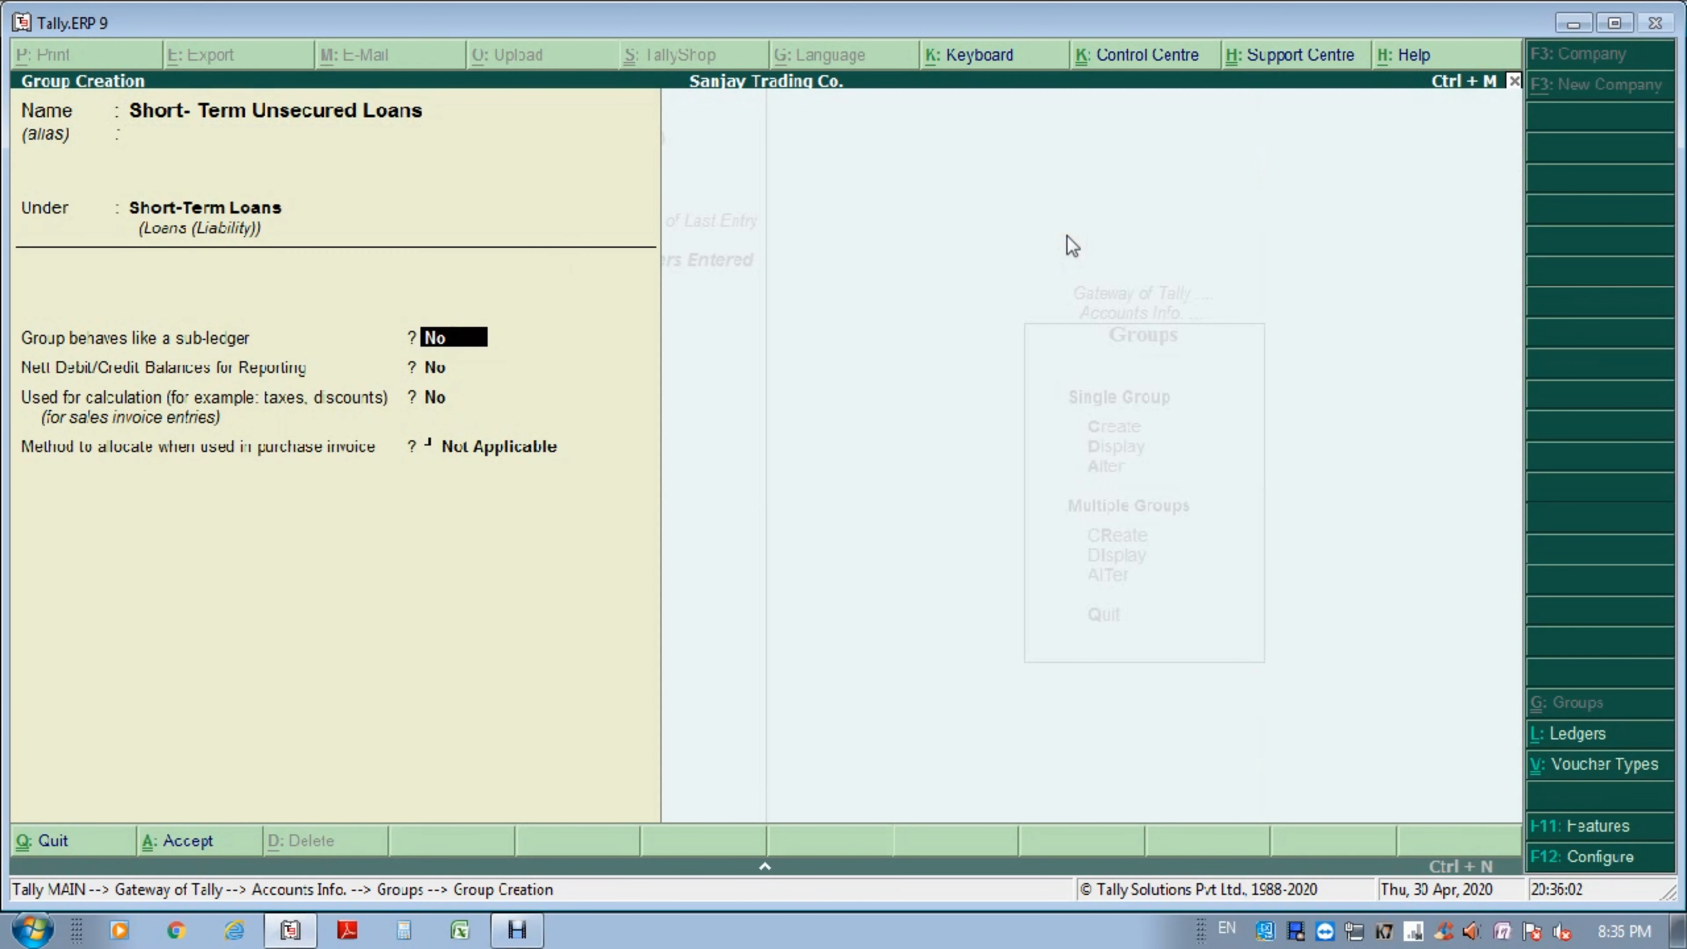
key(BackSpace)
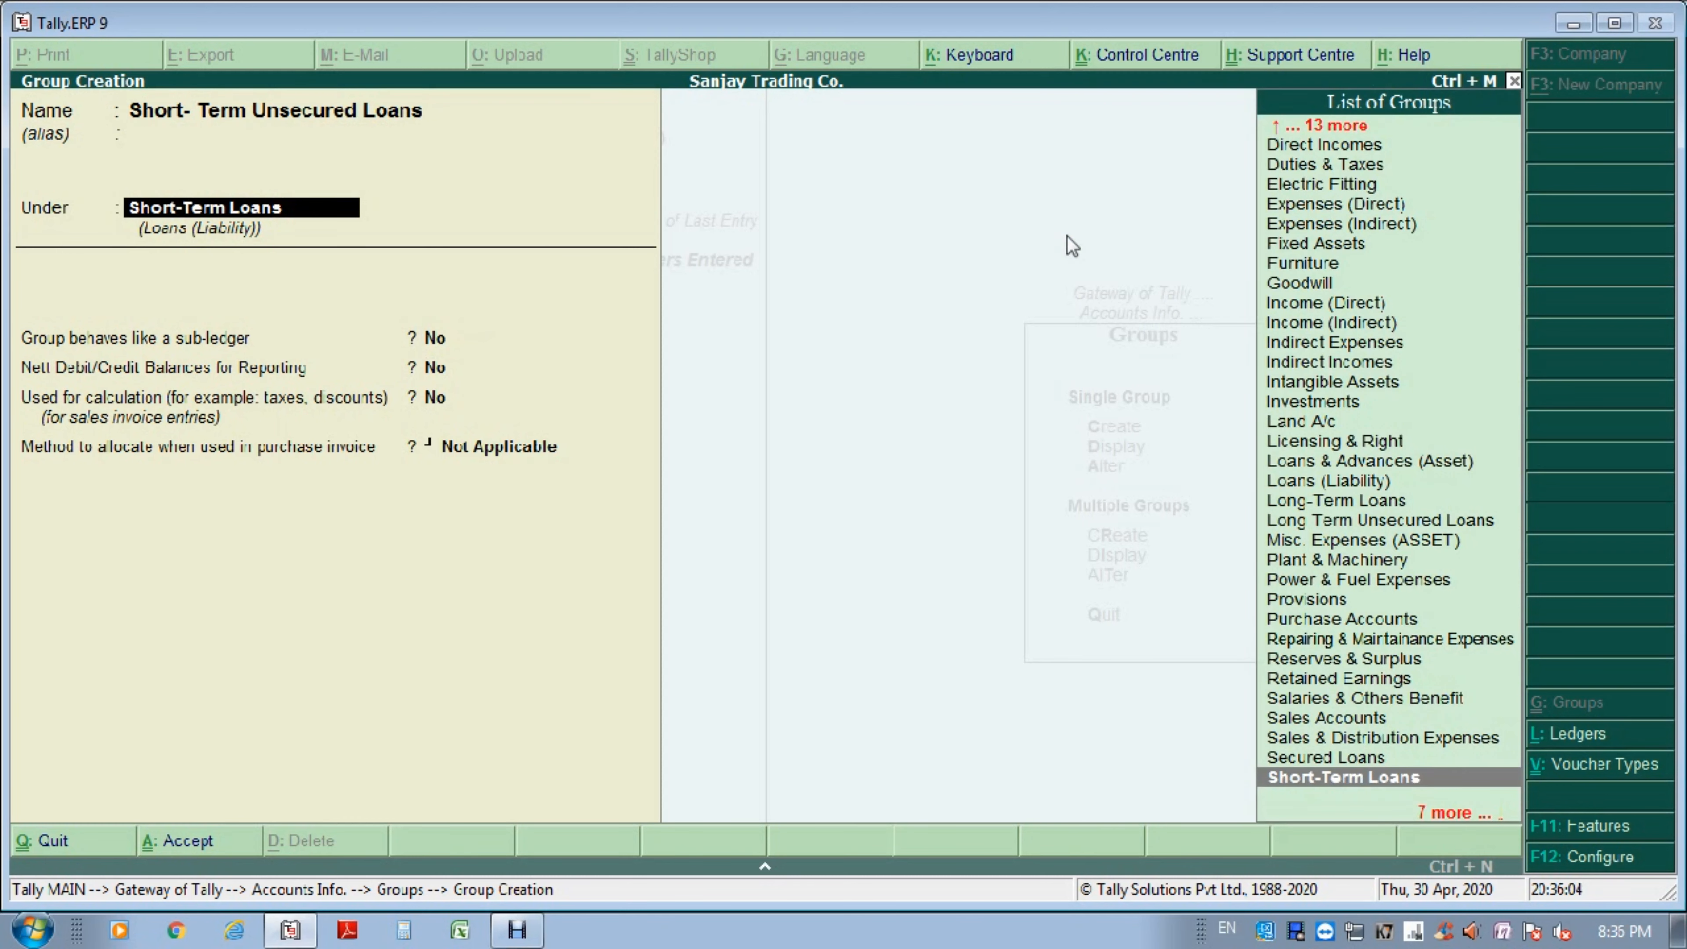
key(Return)
key(Return)
key(Return)
key(Return)
key(Return)
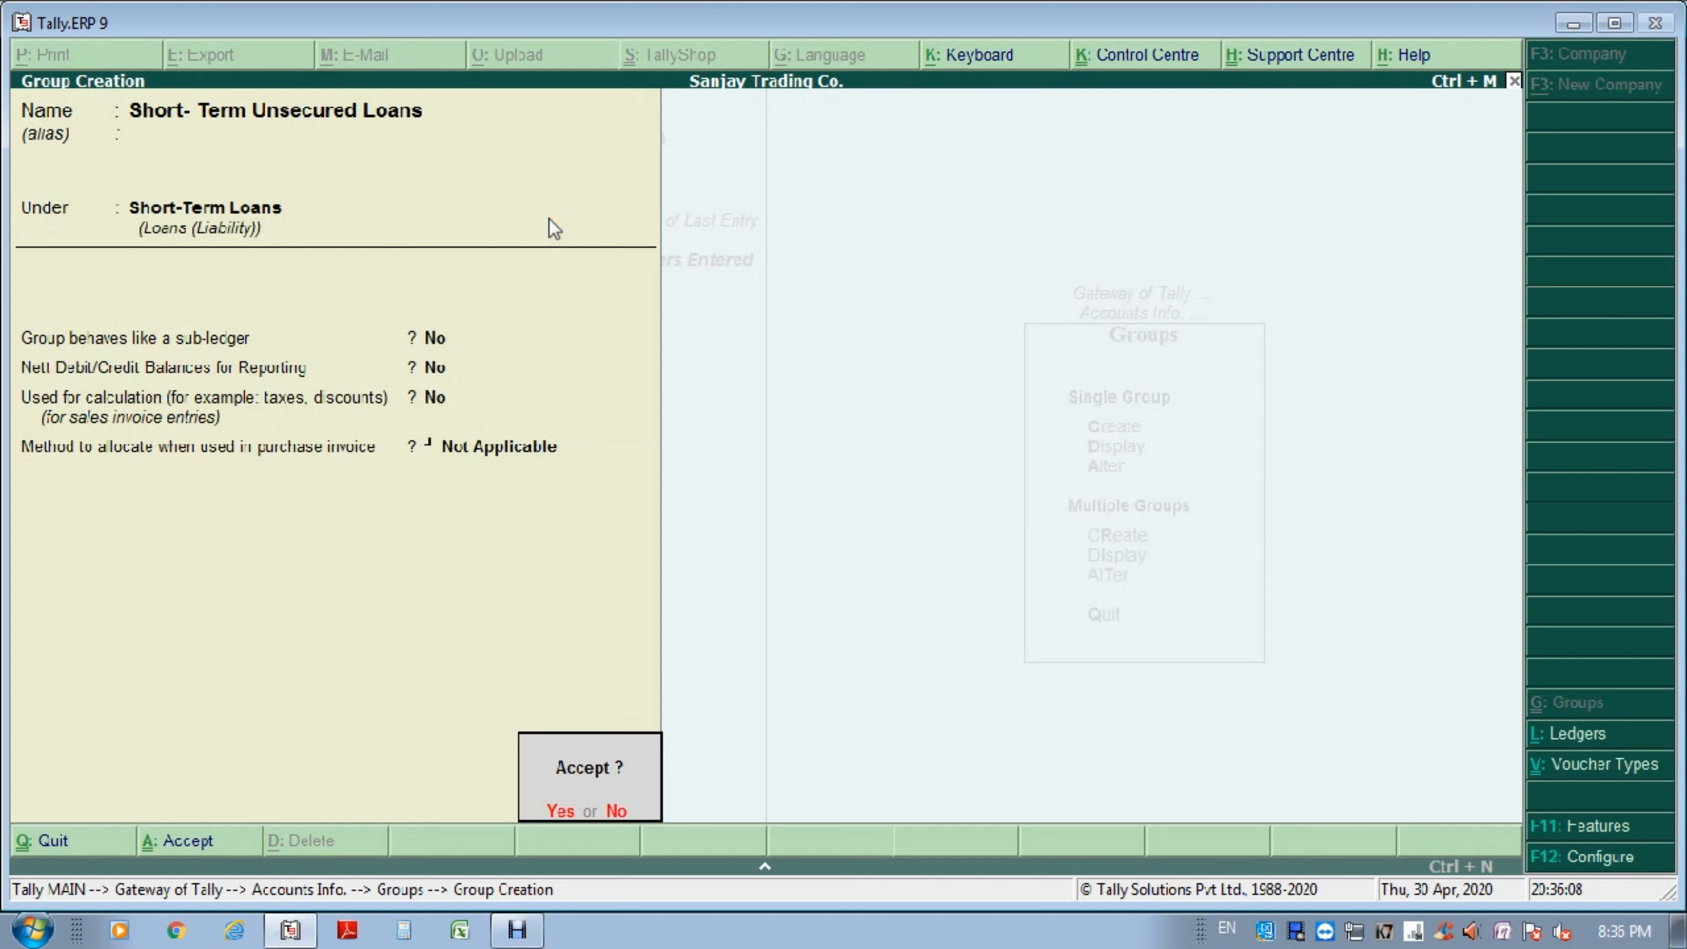
key(n)
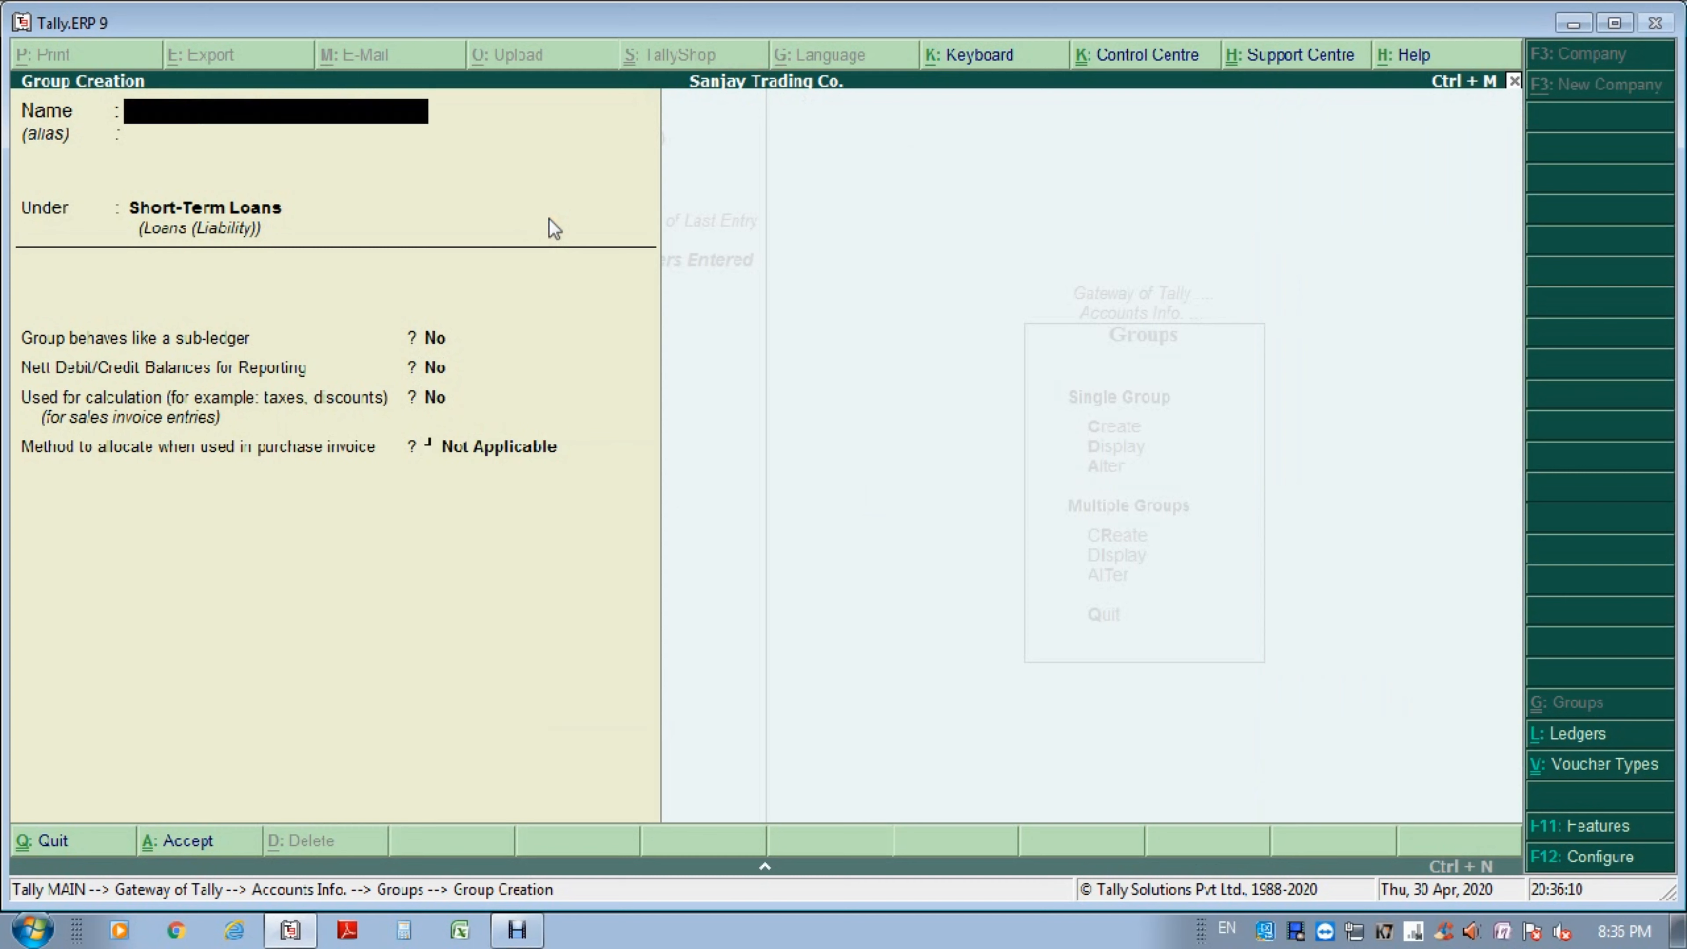
Create a Long-Term Secured Loans group under Long-Term Loans, with no alias and the default options.
text(Long-)
text(Term Se)
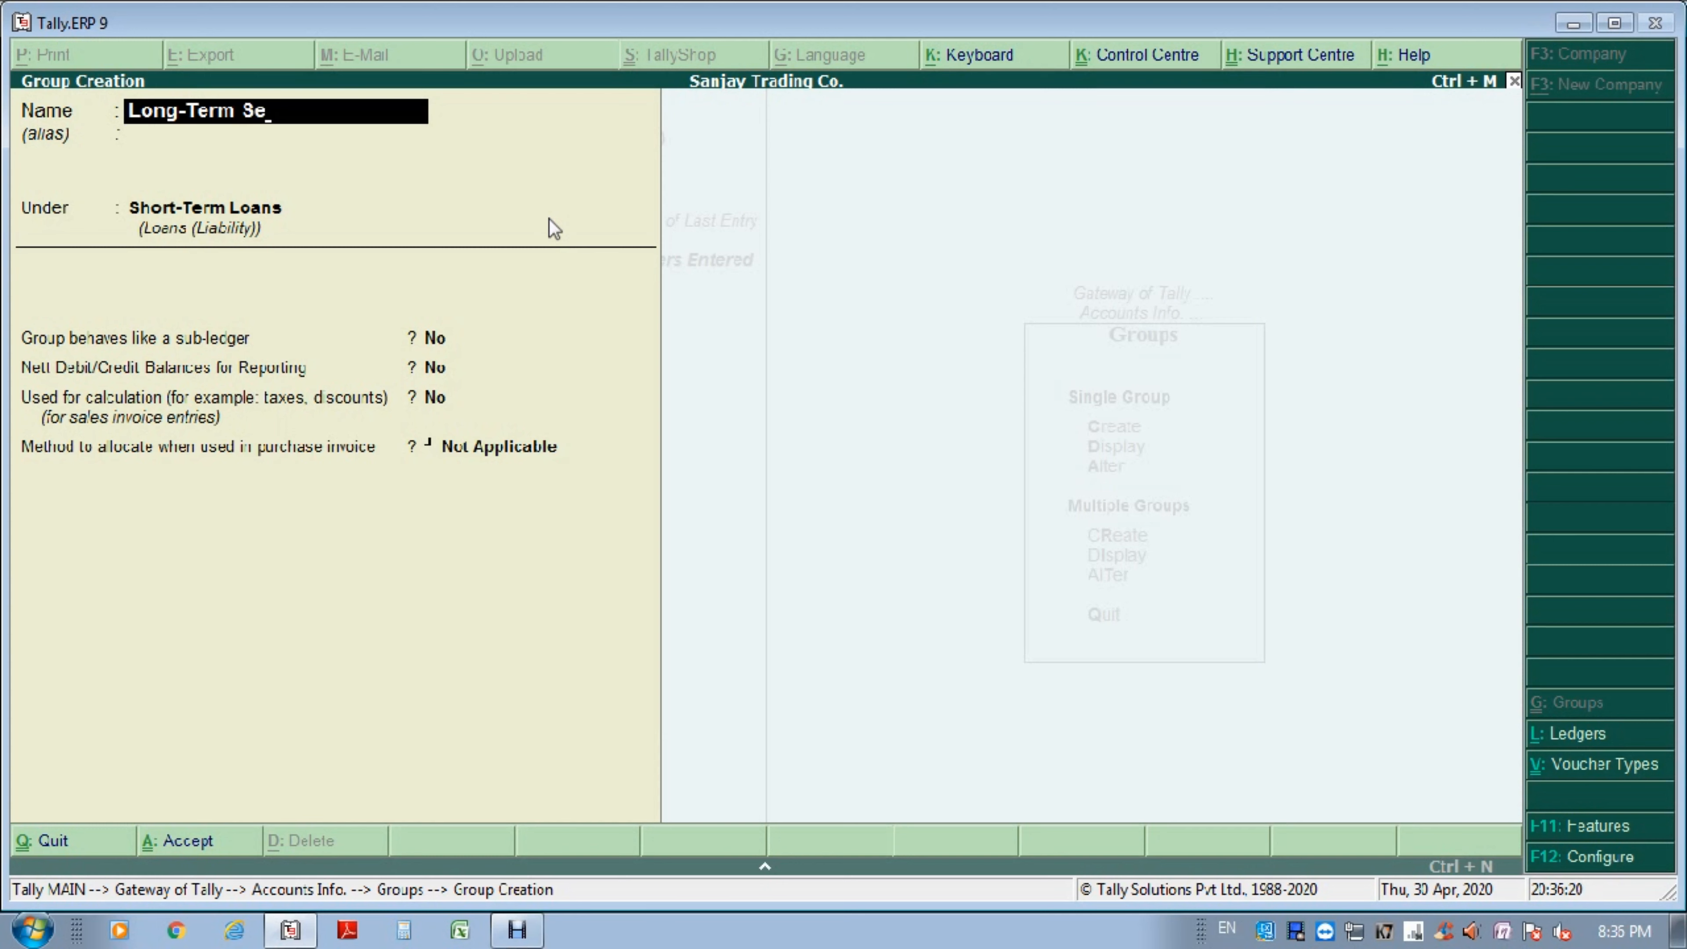
text(cured Loans)
key(Return)
key(Return)
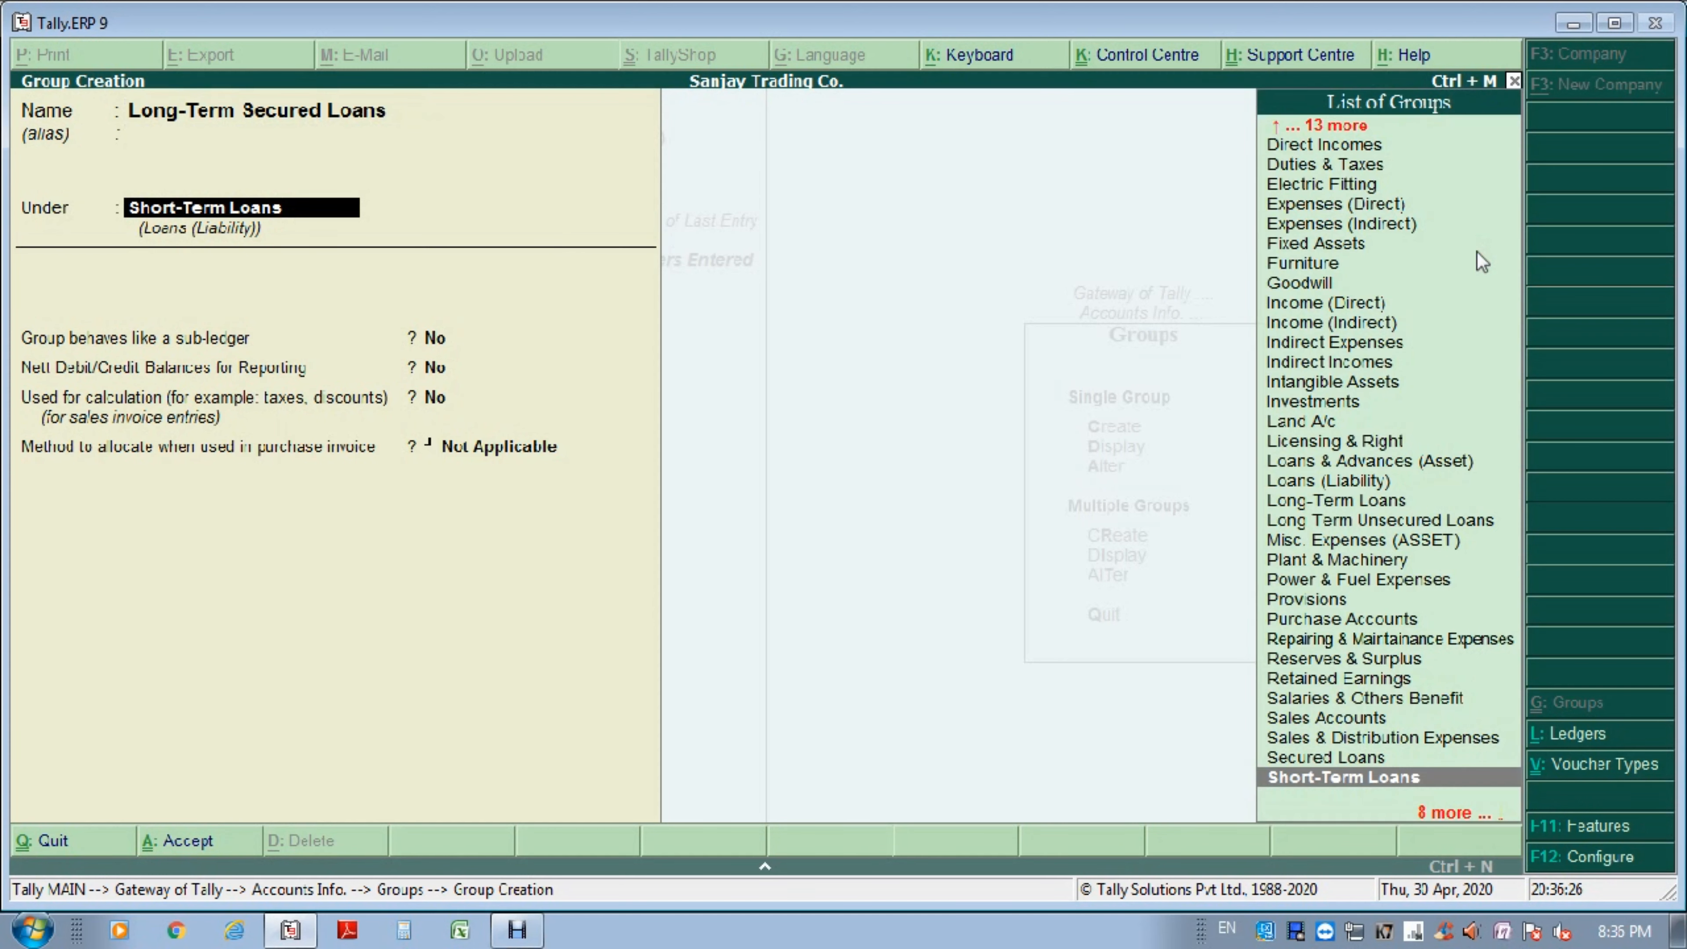
text(Long)
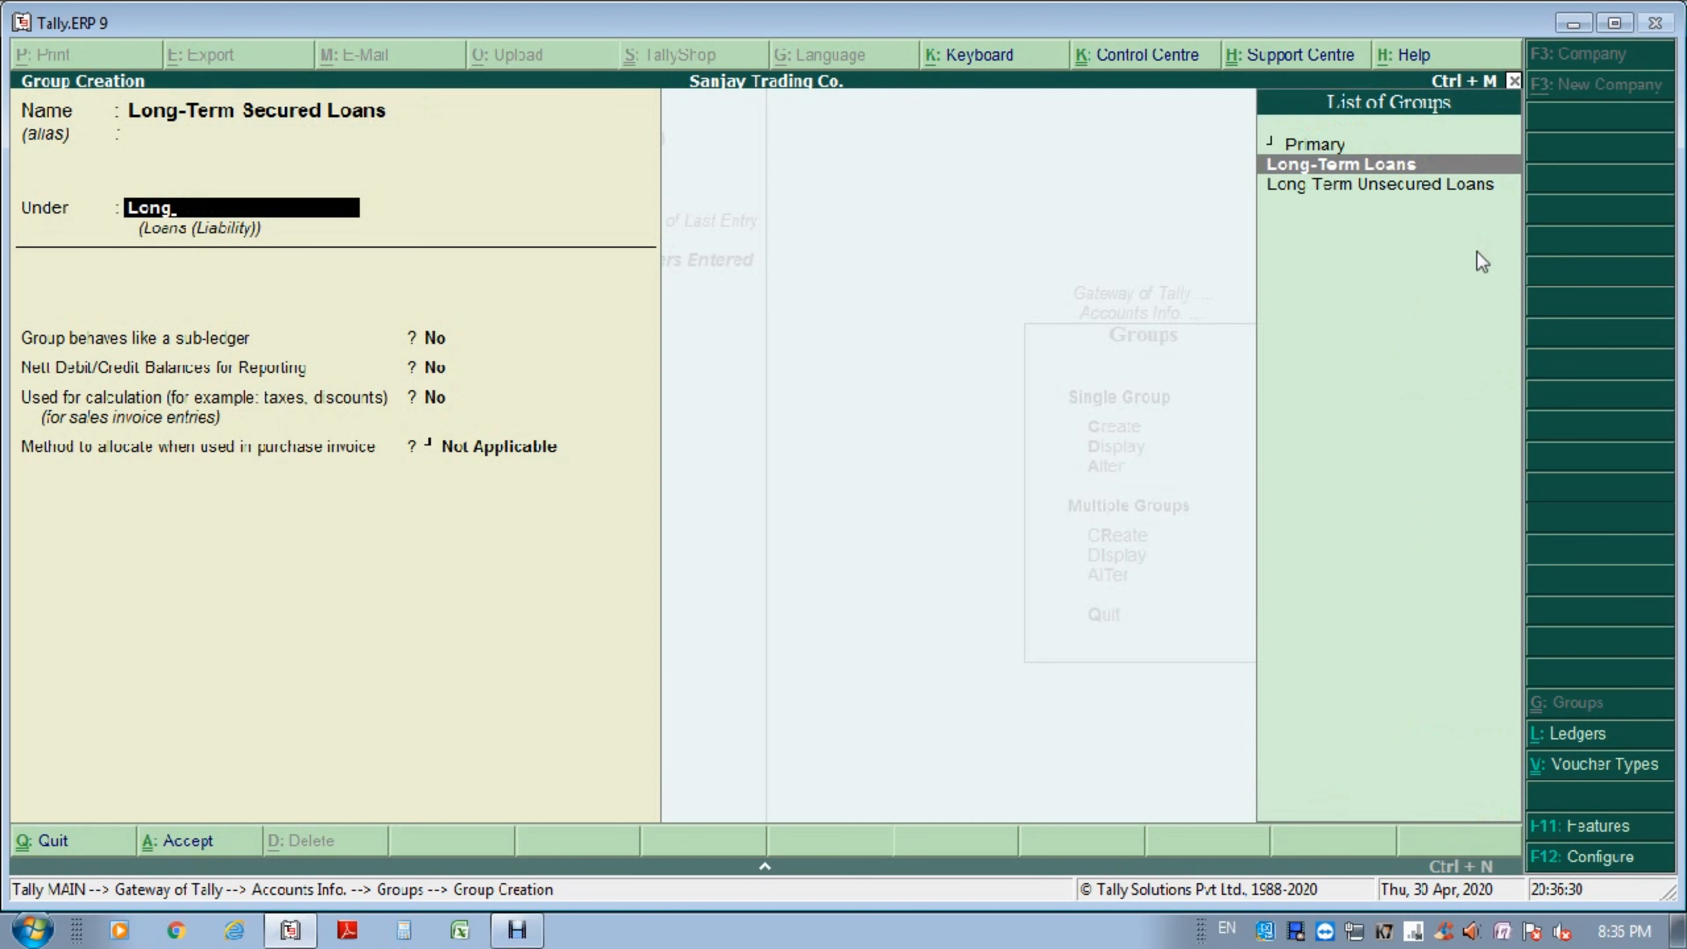
key(Return)
key(BackSpace)
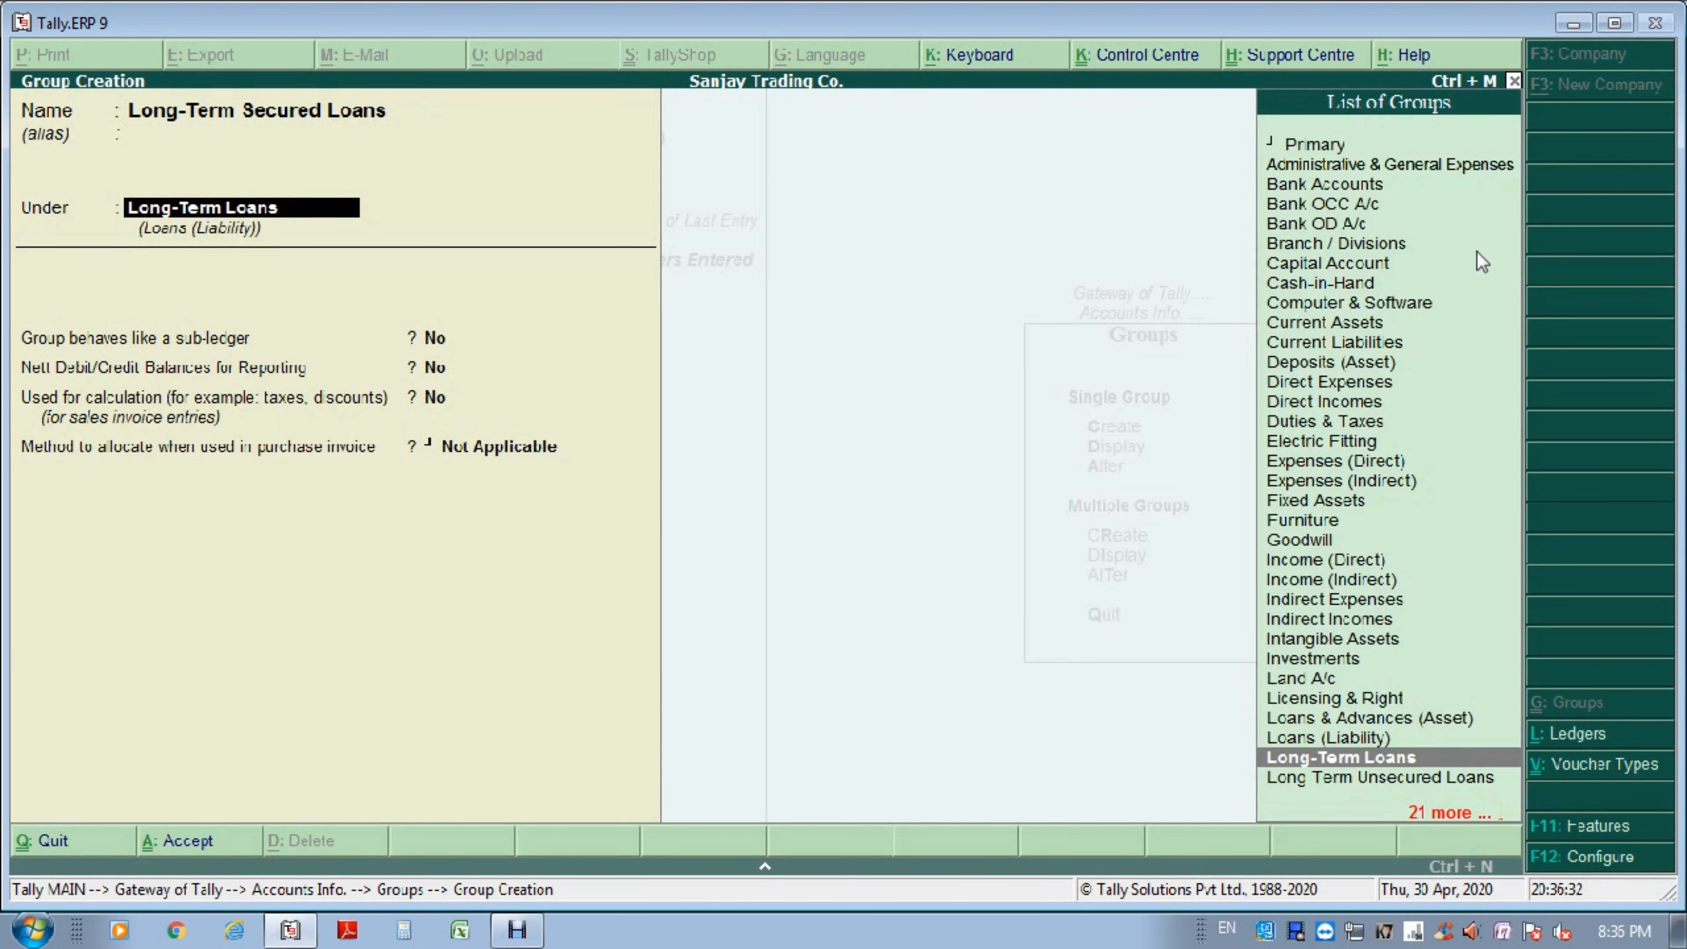
text(Long)
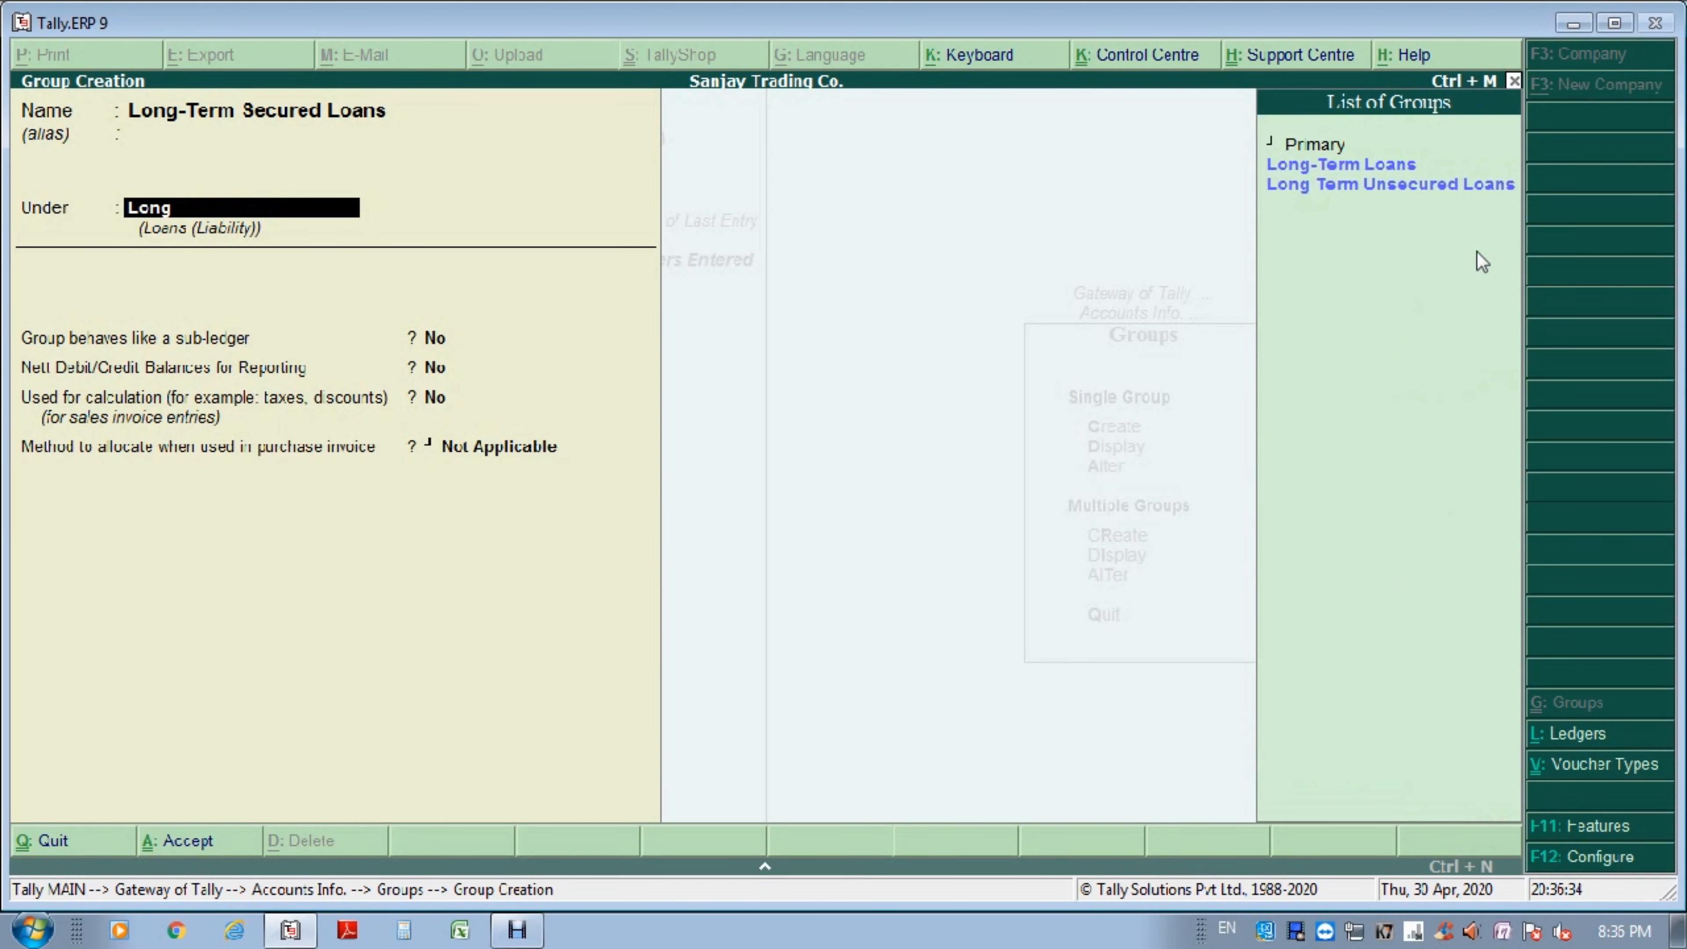
key(Return)
key(Return)
key(Return)
key(Return)
key(Return)
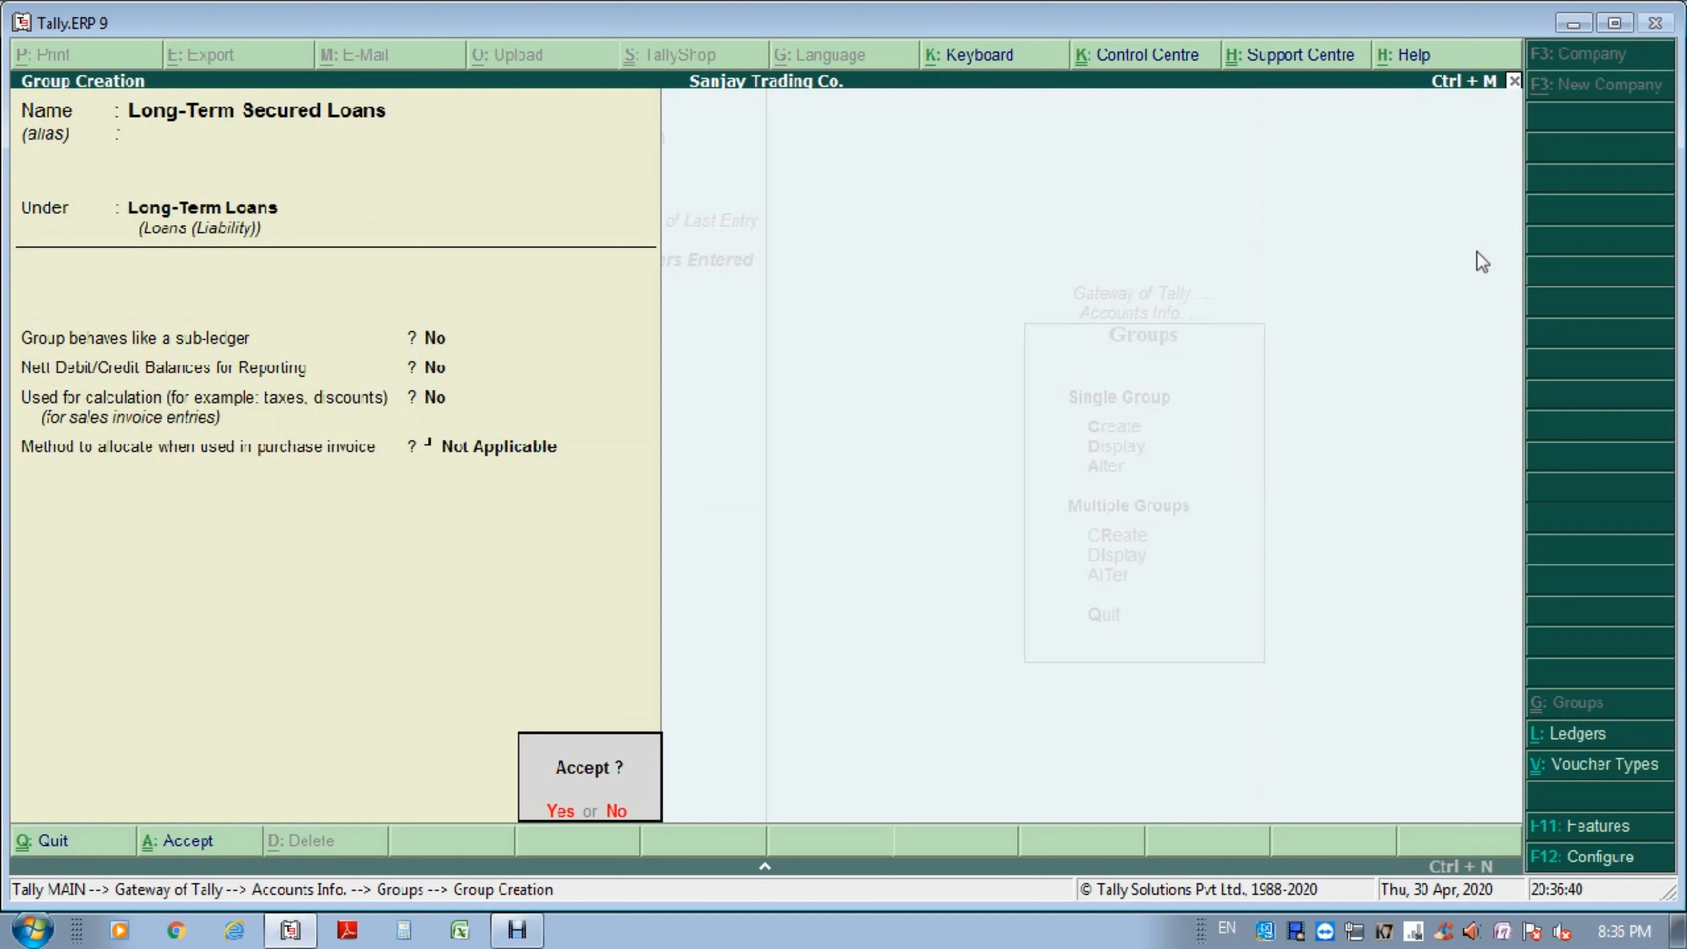
key(Return)
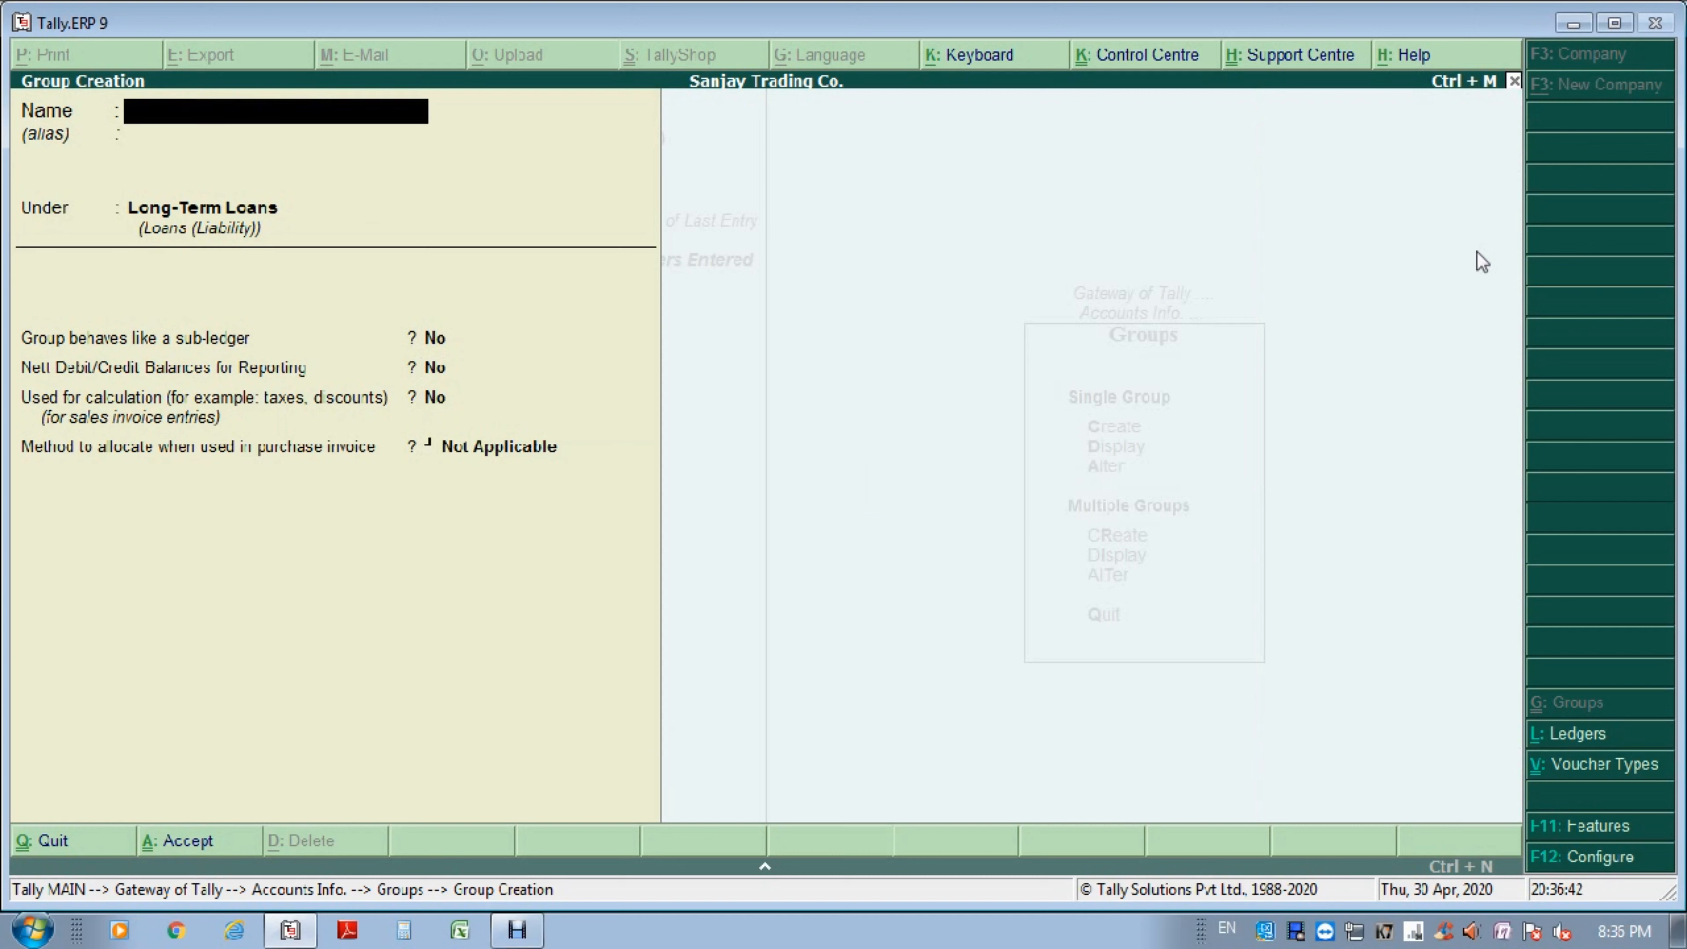
Create a Short-Term Secured Loans group under Short-Term Loans, with no alias and the default options.
text(Short-Term Secured)
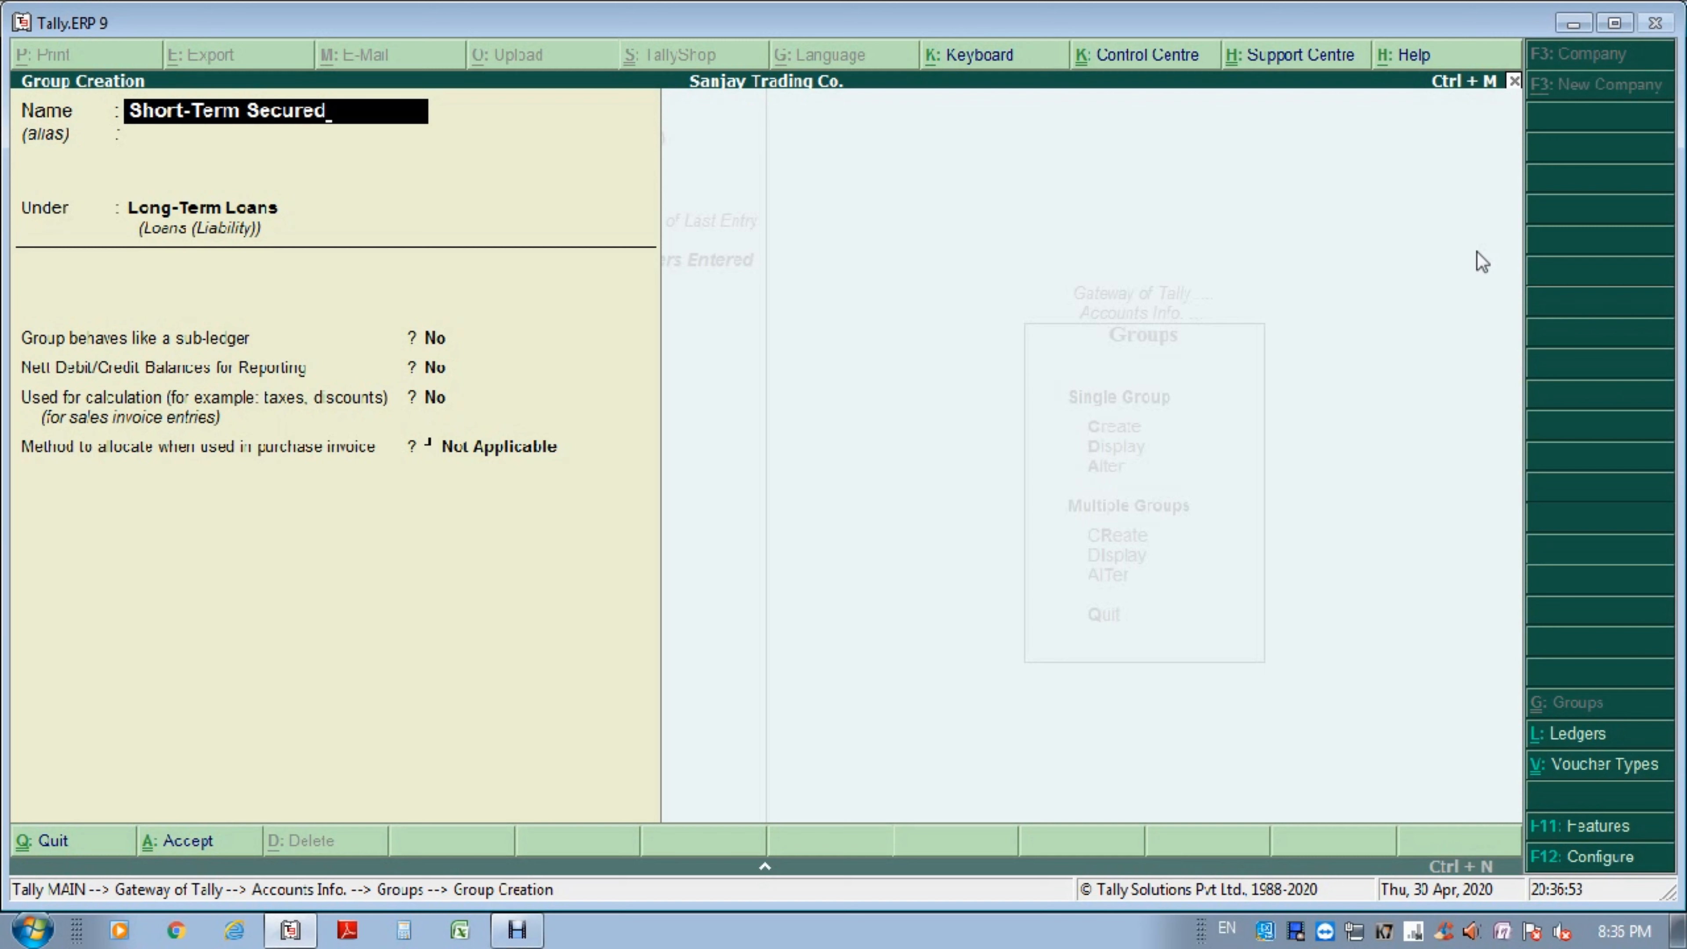
text( Loans)
key(Return)
key(Return)
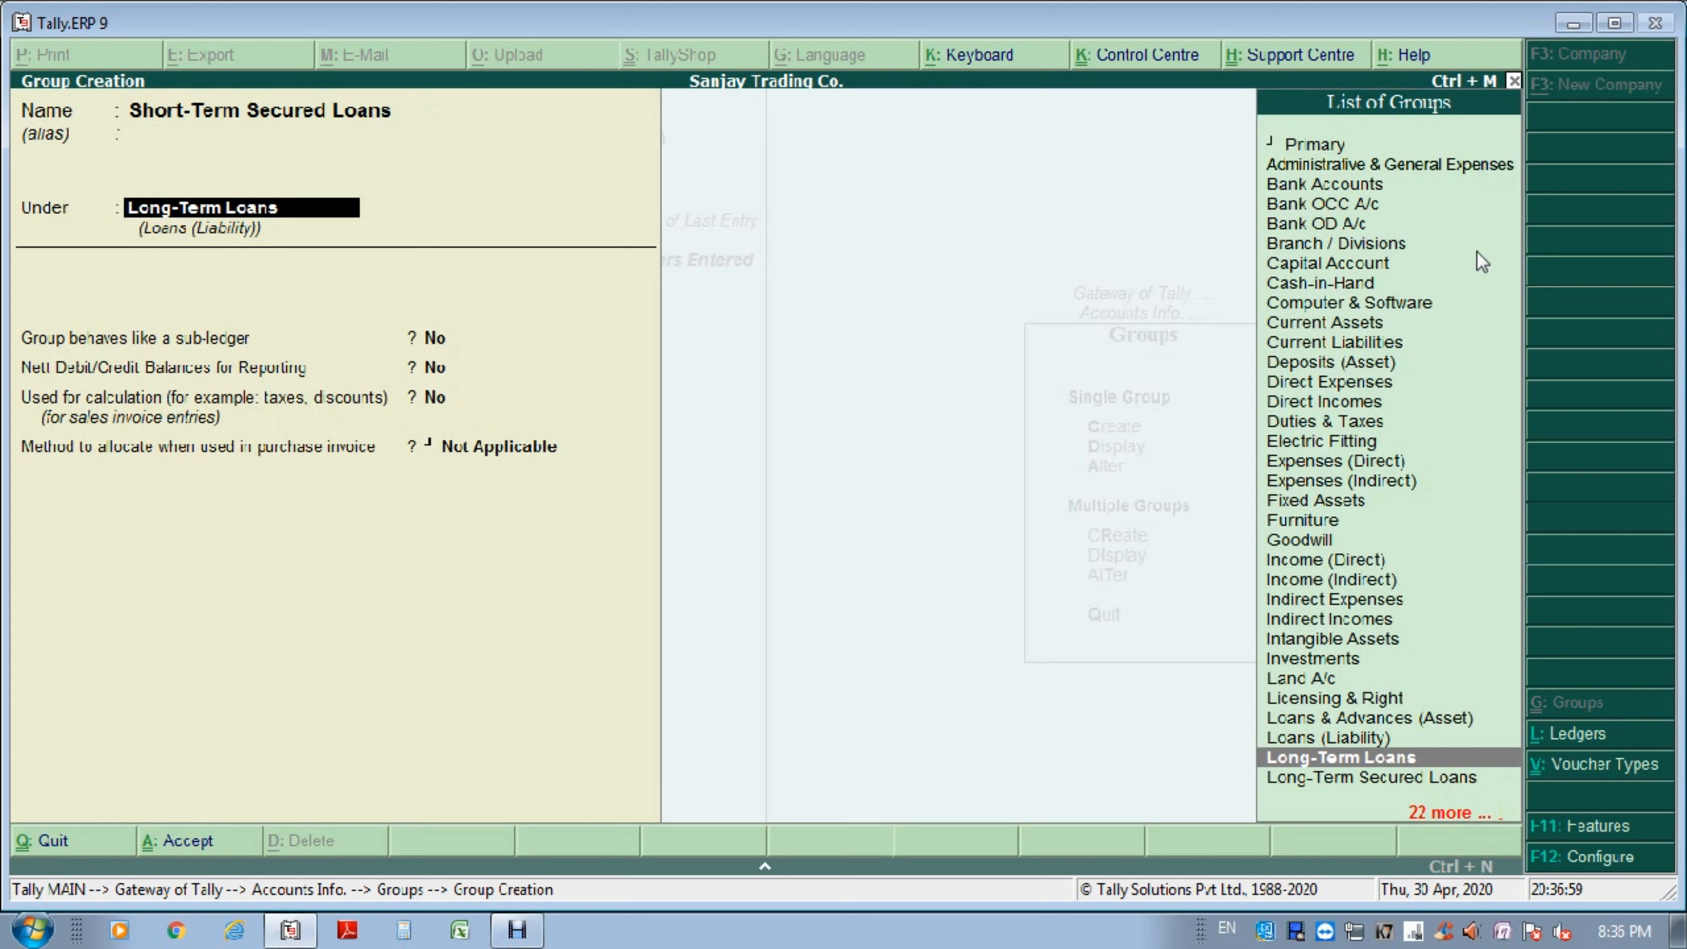
text(Short)
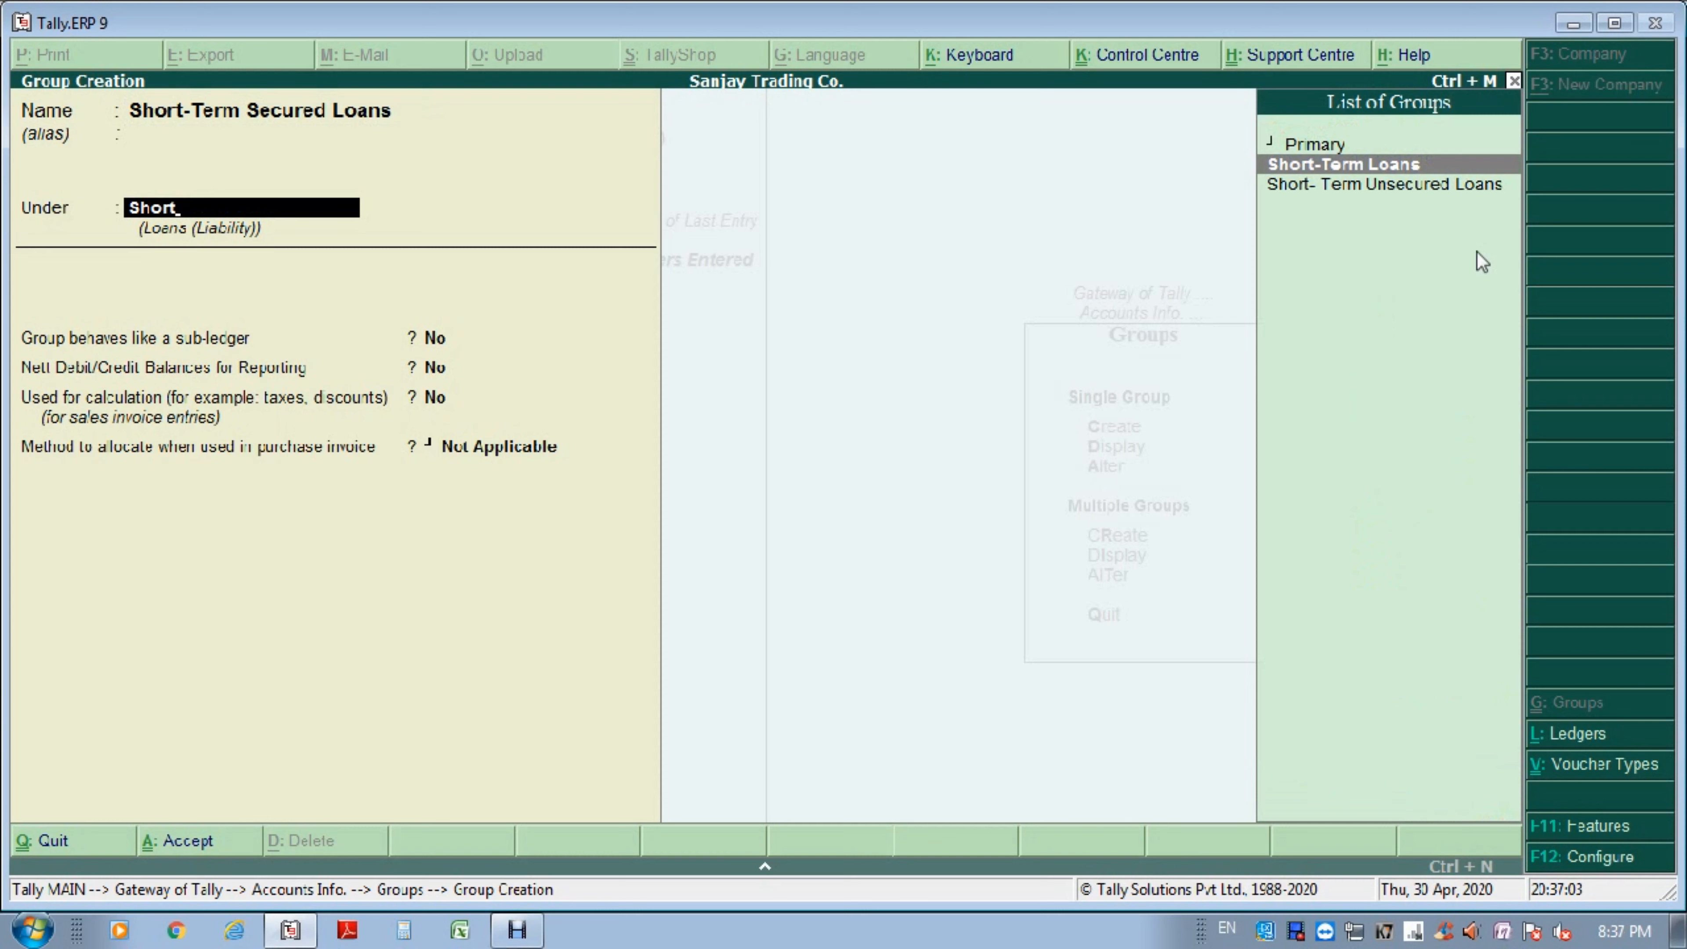
key(Return)
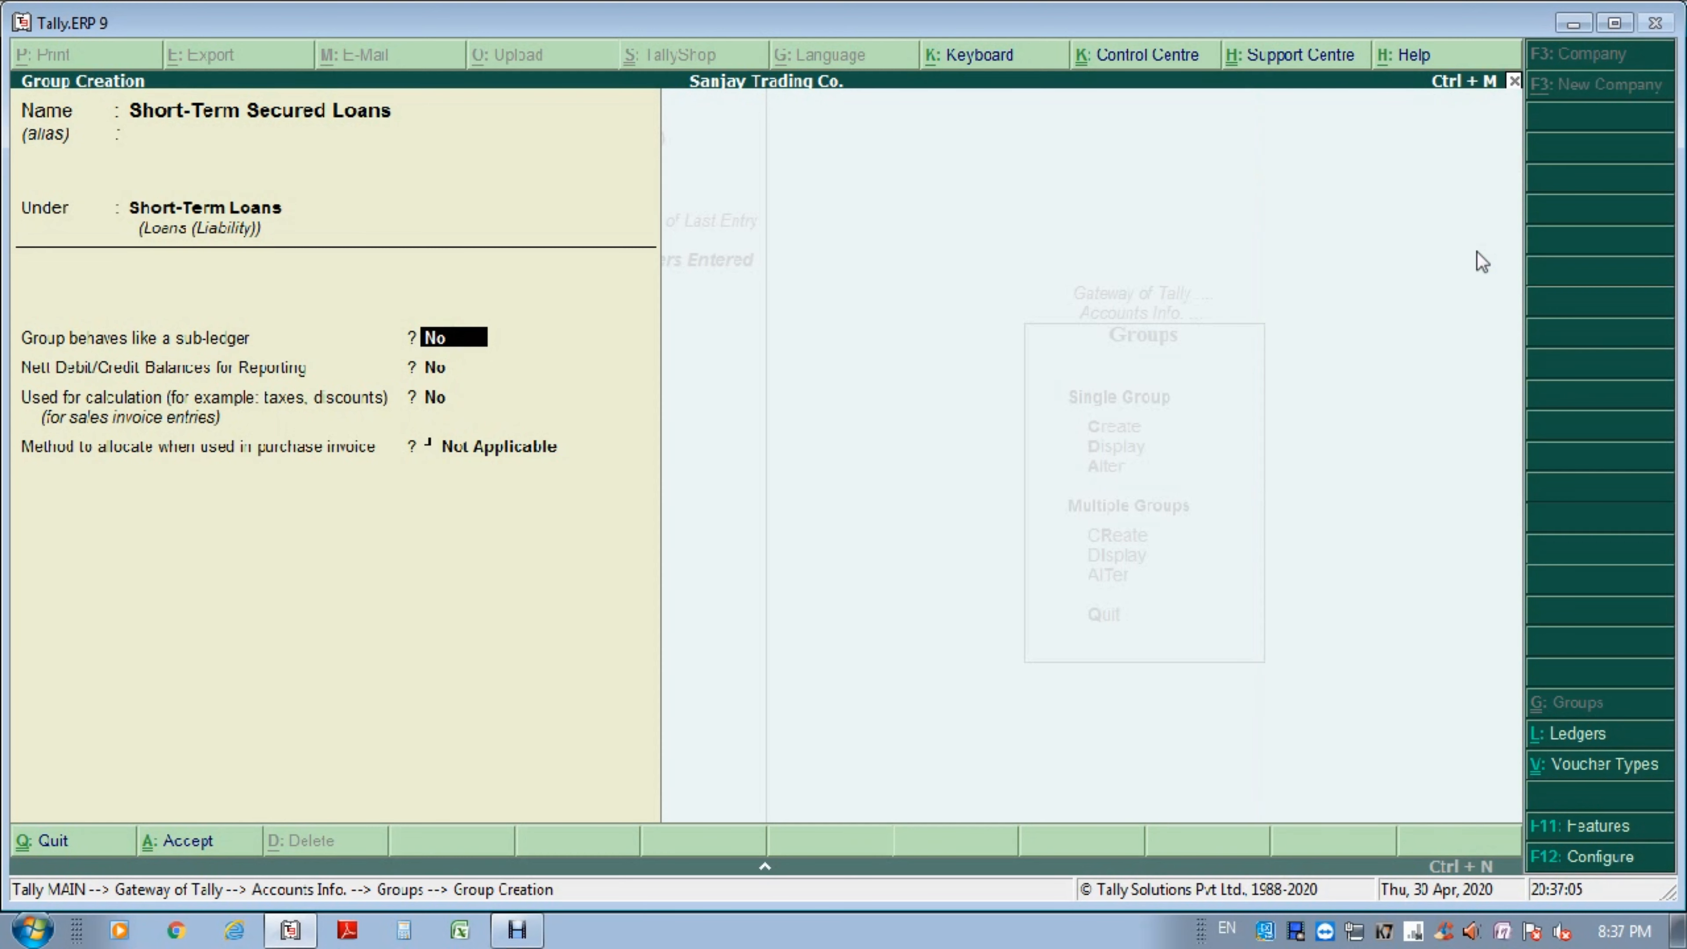
key(Return)
key(Return)
key(Return)
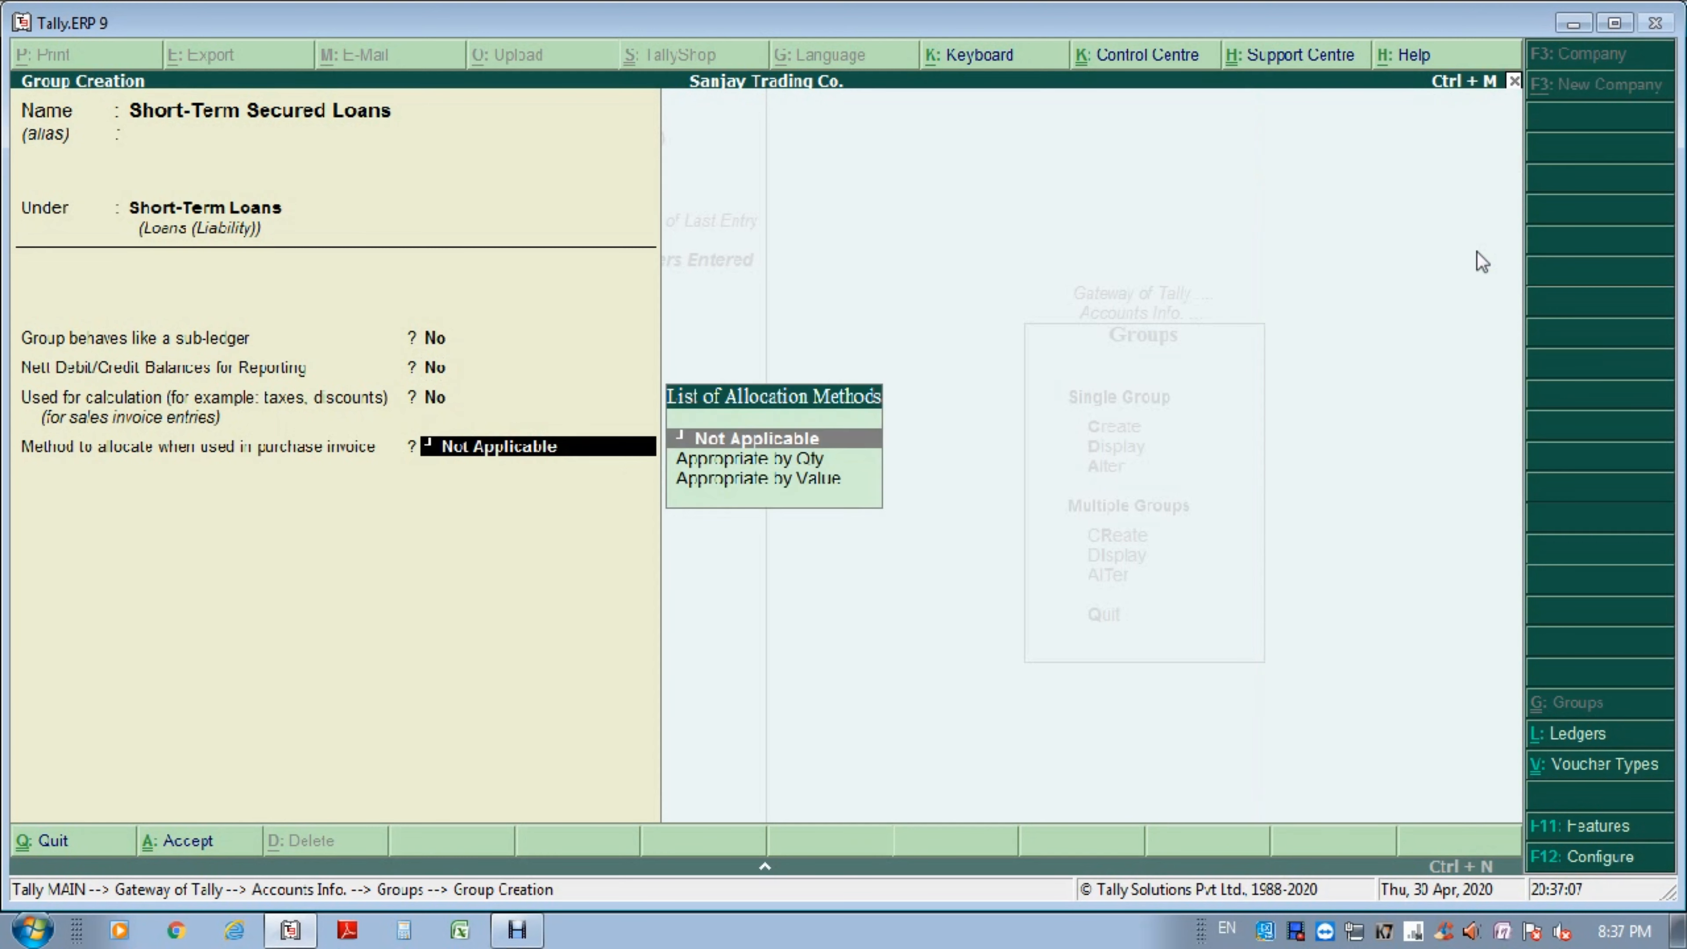
key(Return)
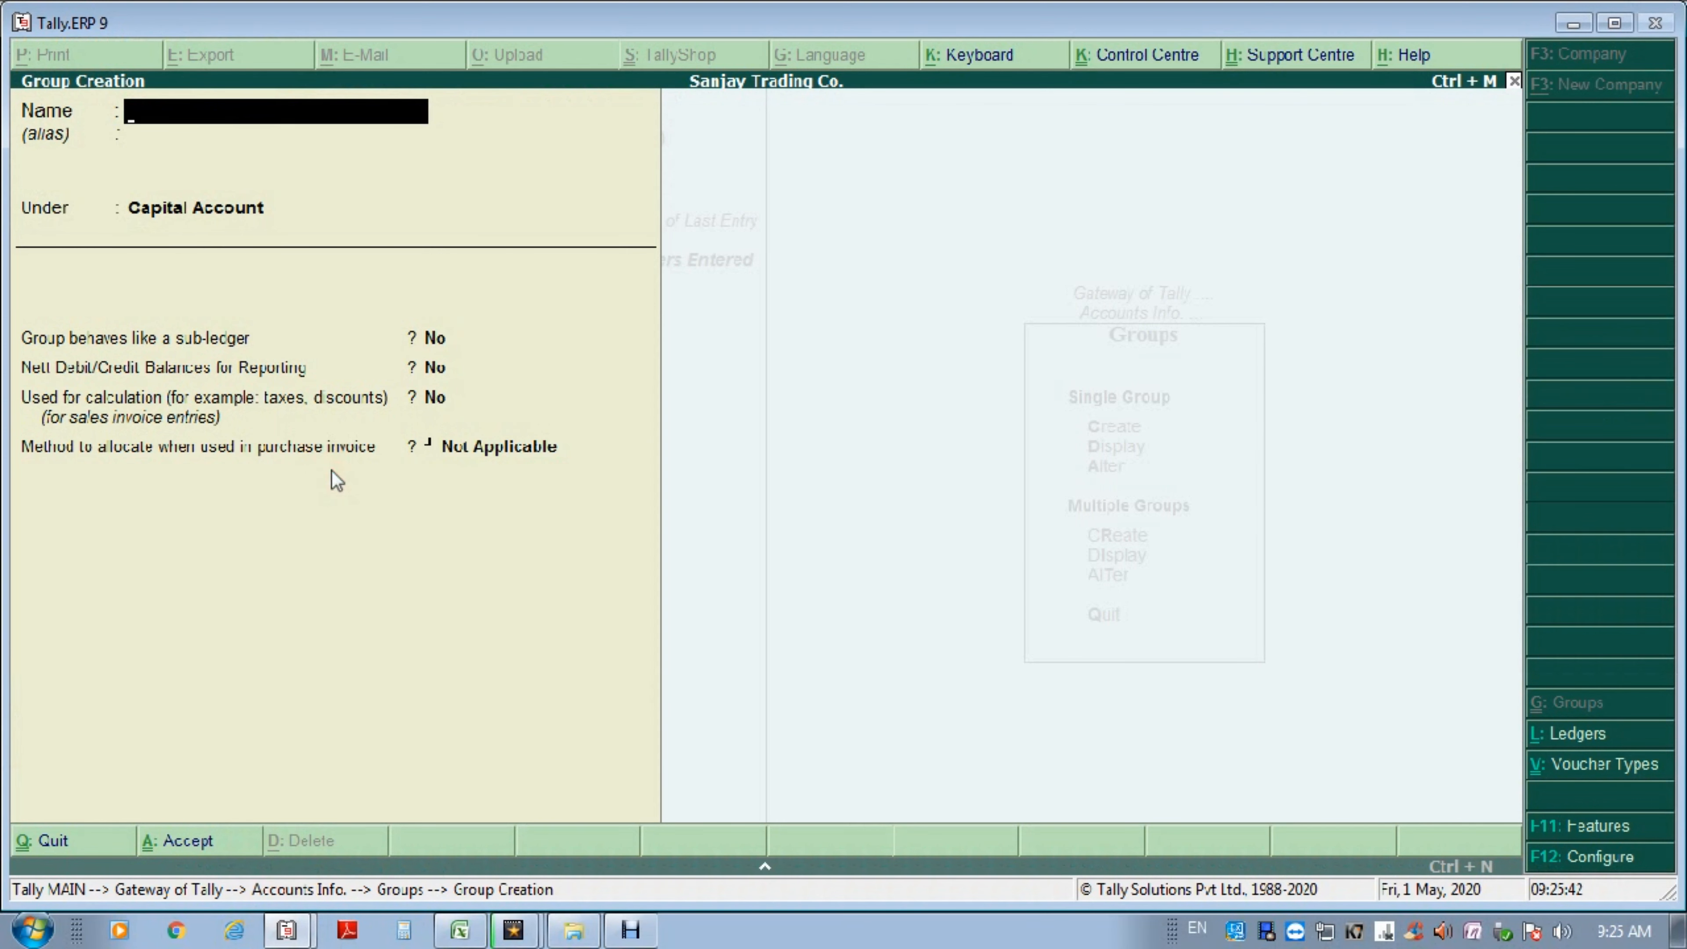
Create a Repairing & Maintenance group under Indirect Expenses, with no alias and the default options.
text(Repairing)
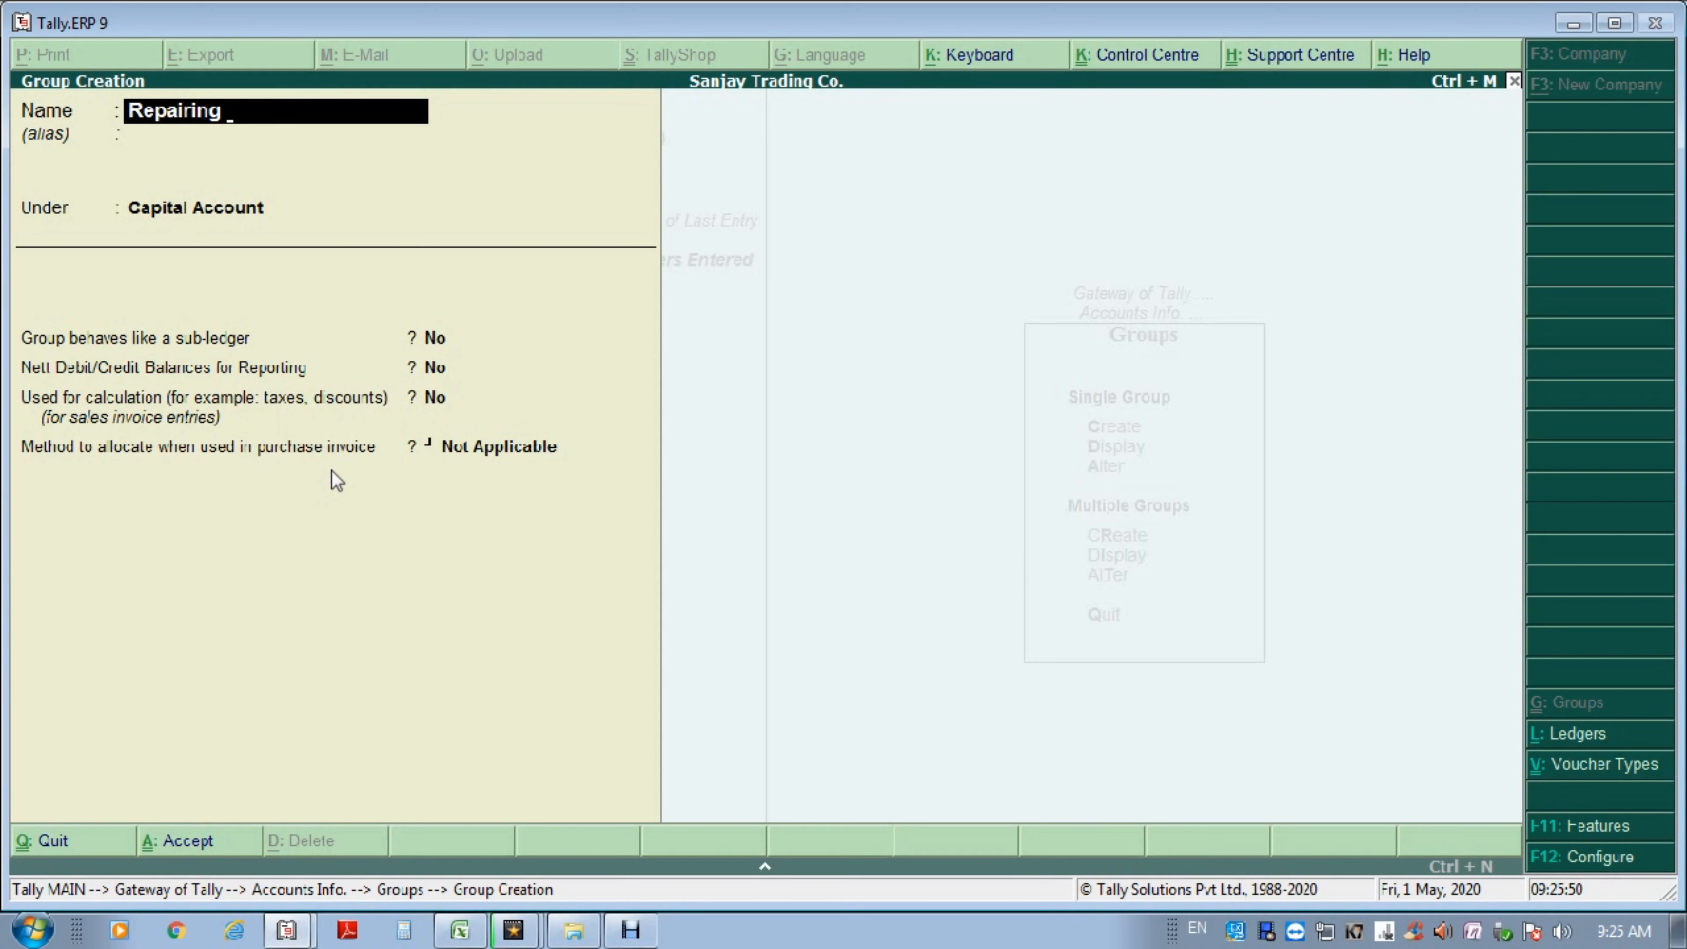
text( & Maintenance)
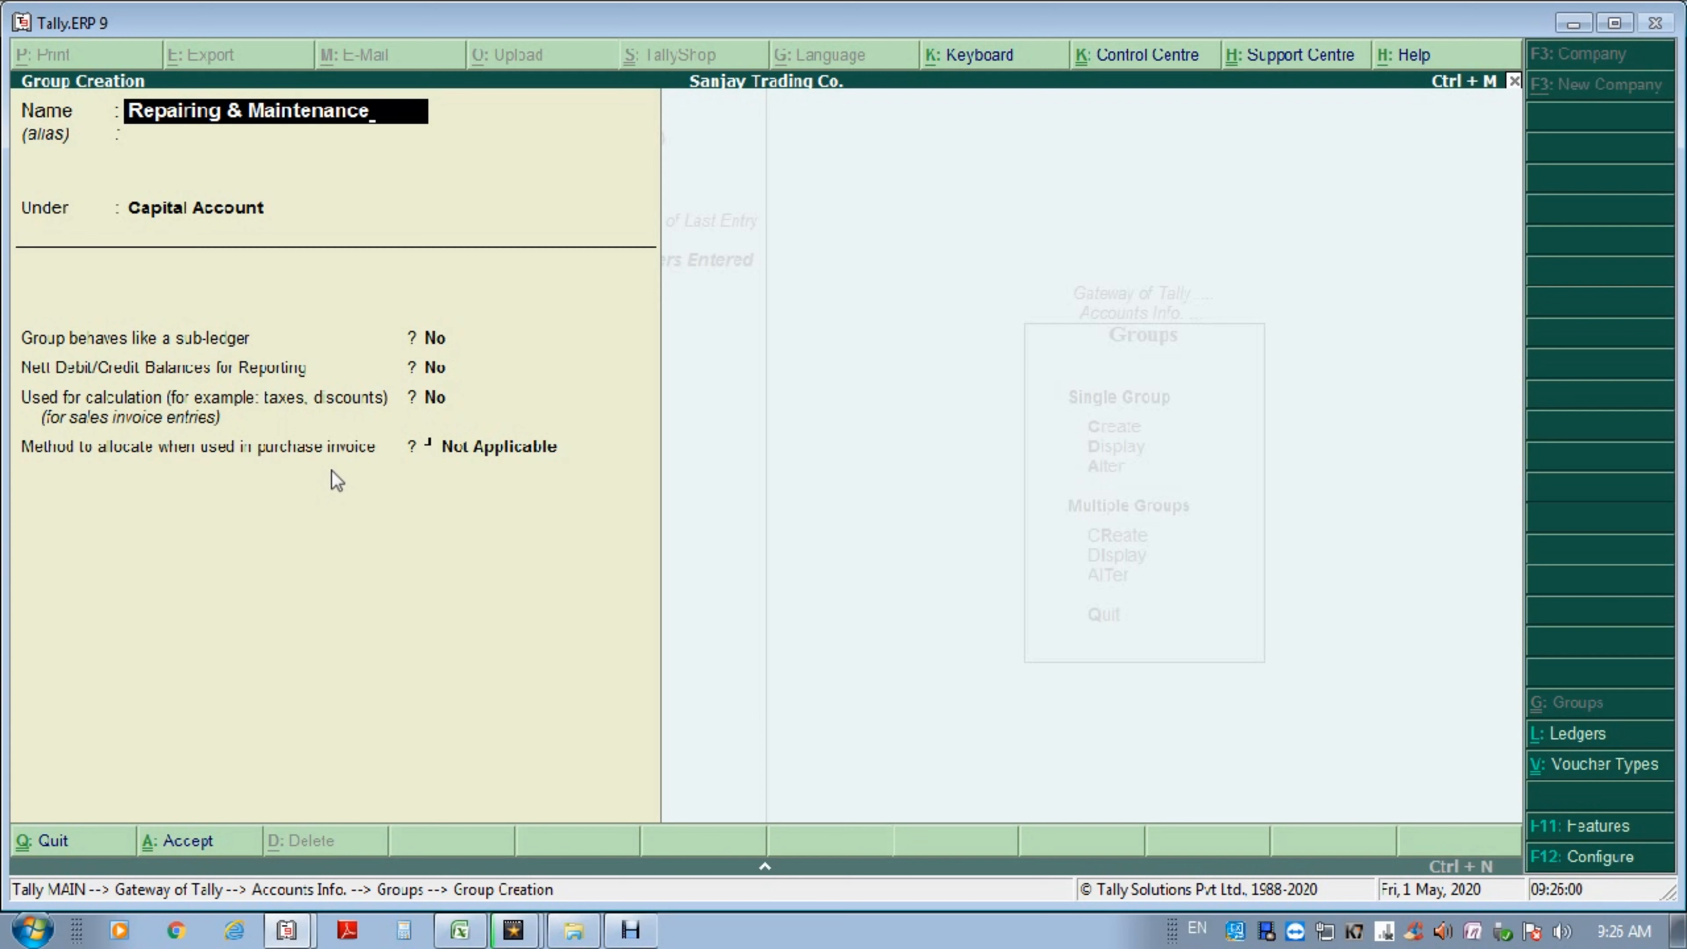
key(Return)
key(Return)
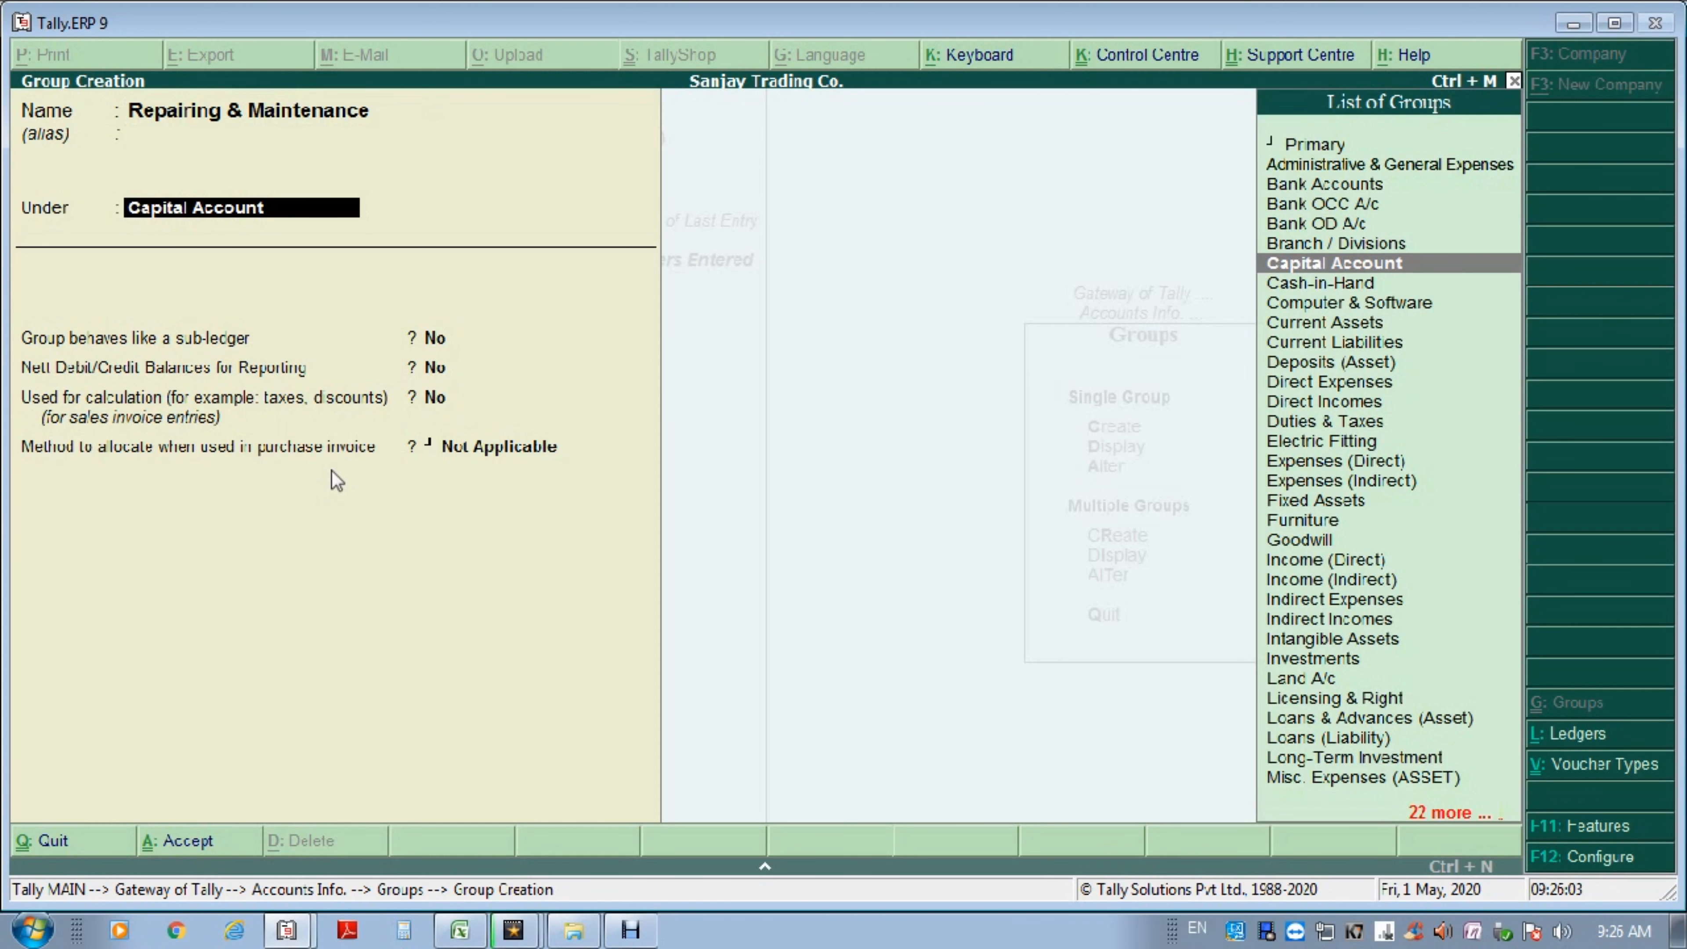
text(Indir)
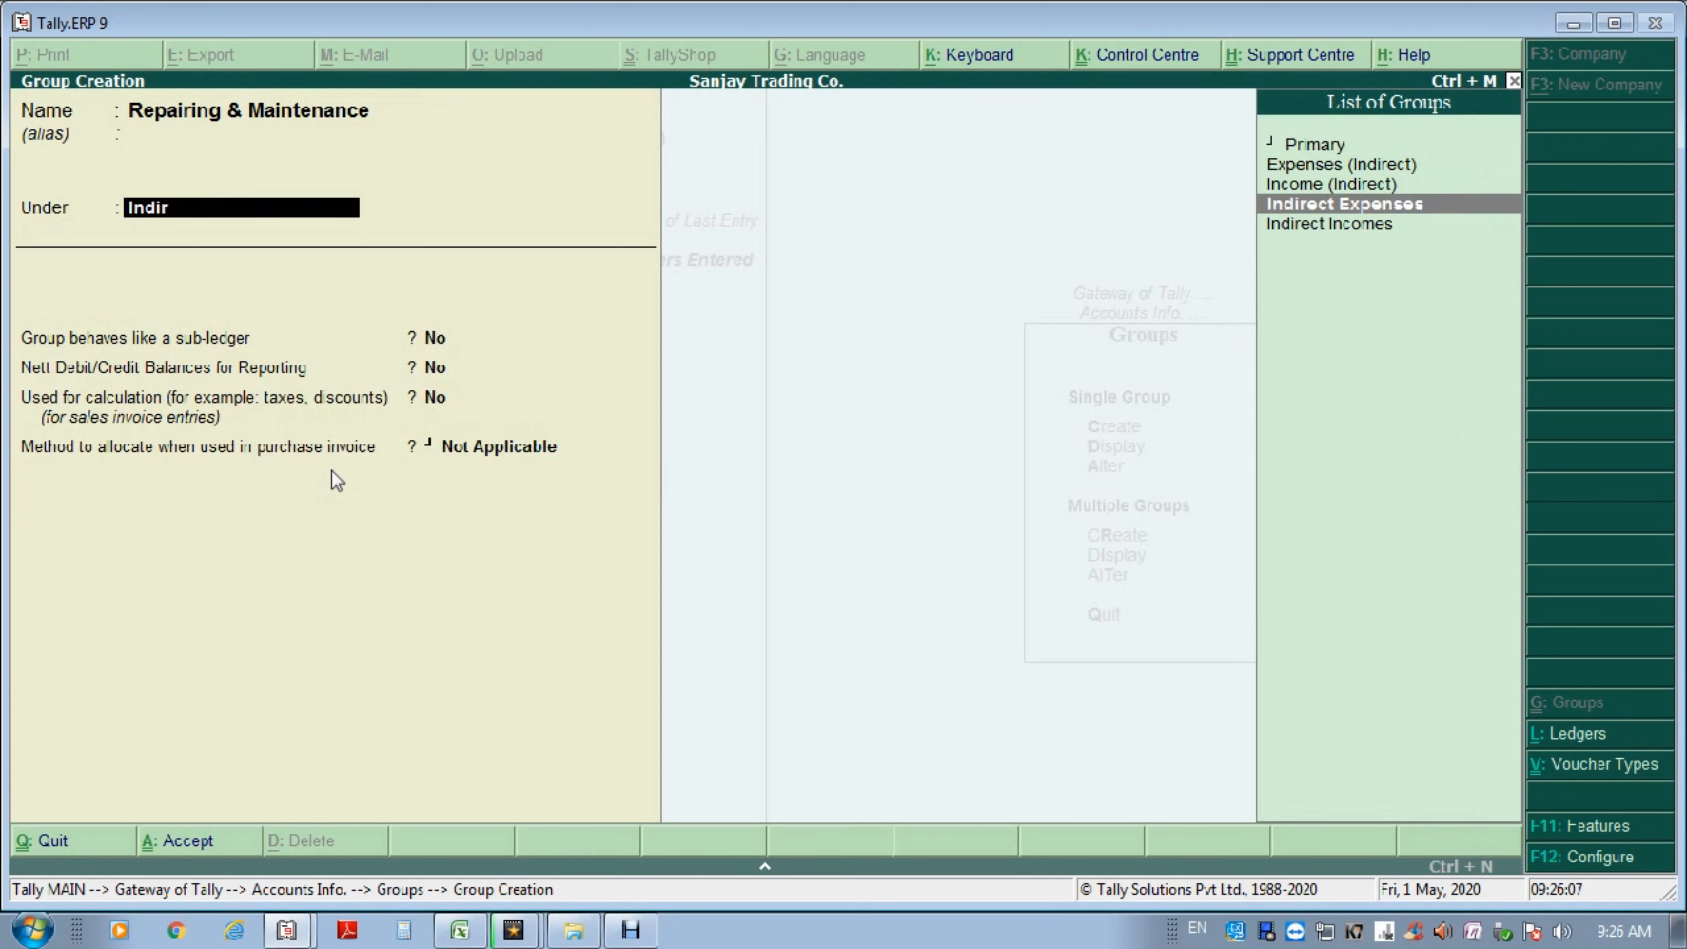
key(Return)
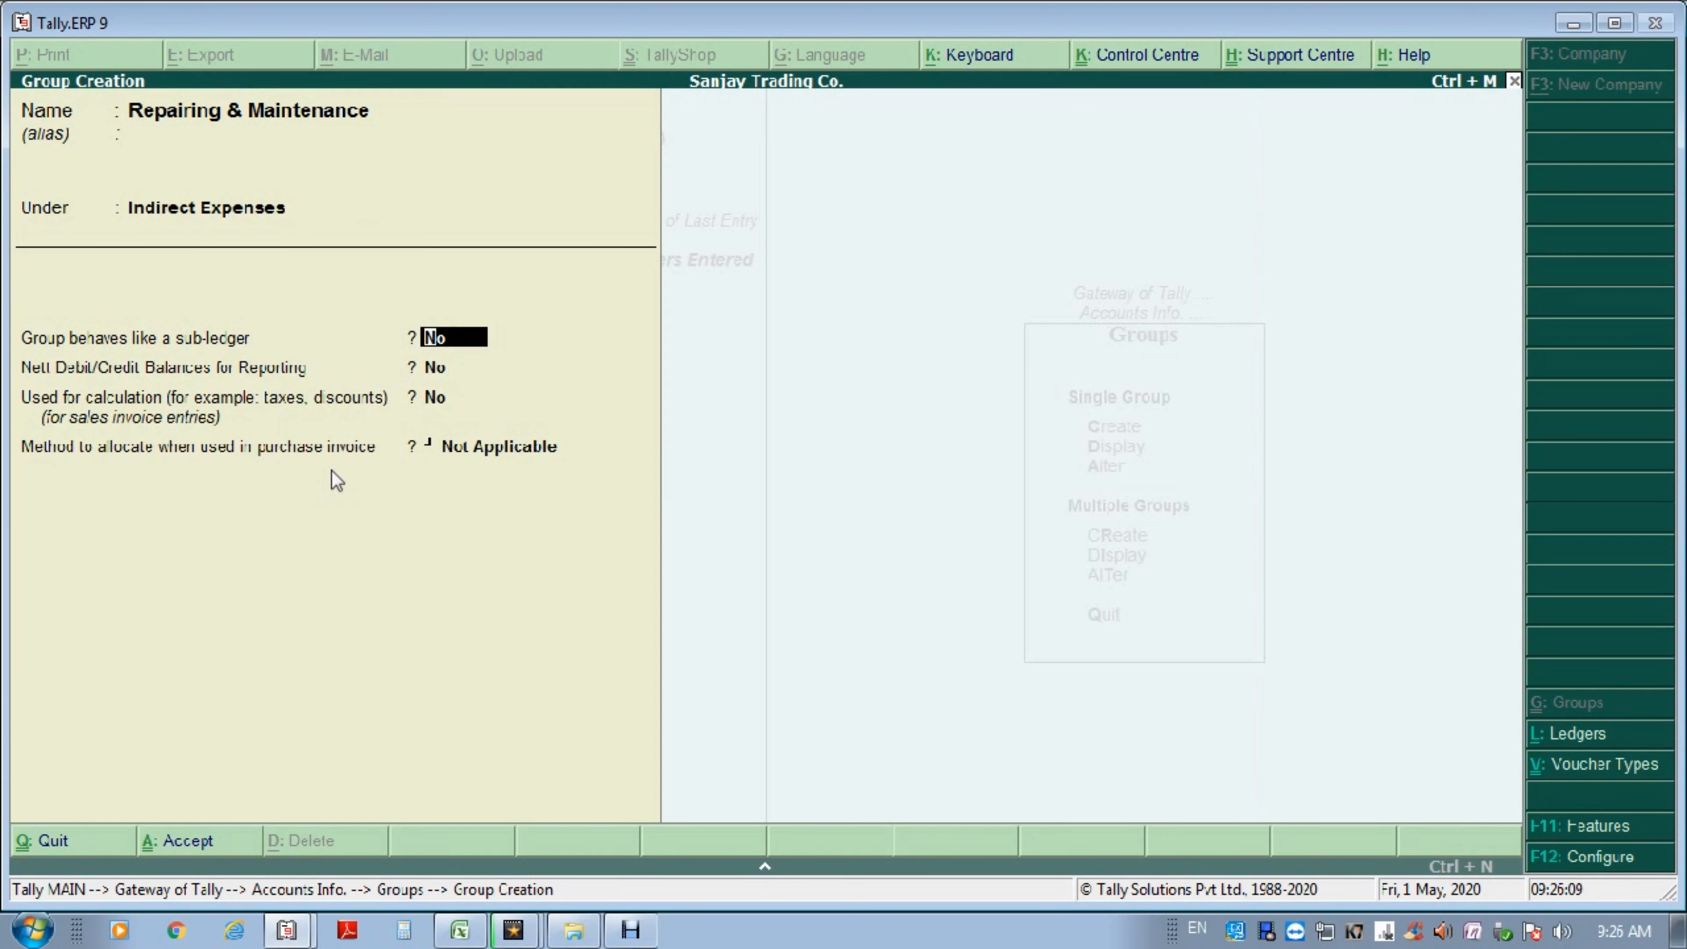
key(BackSpace)
key(Return)
key(Return)
key(Return)
key(Return)
key(Return)
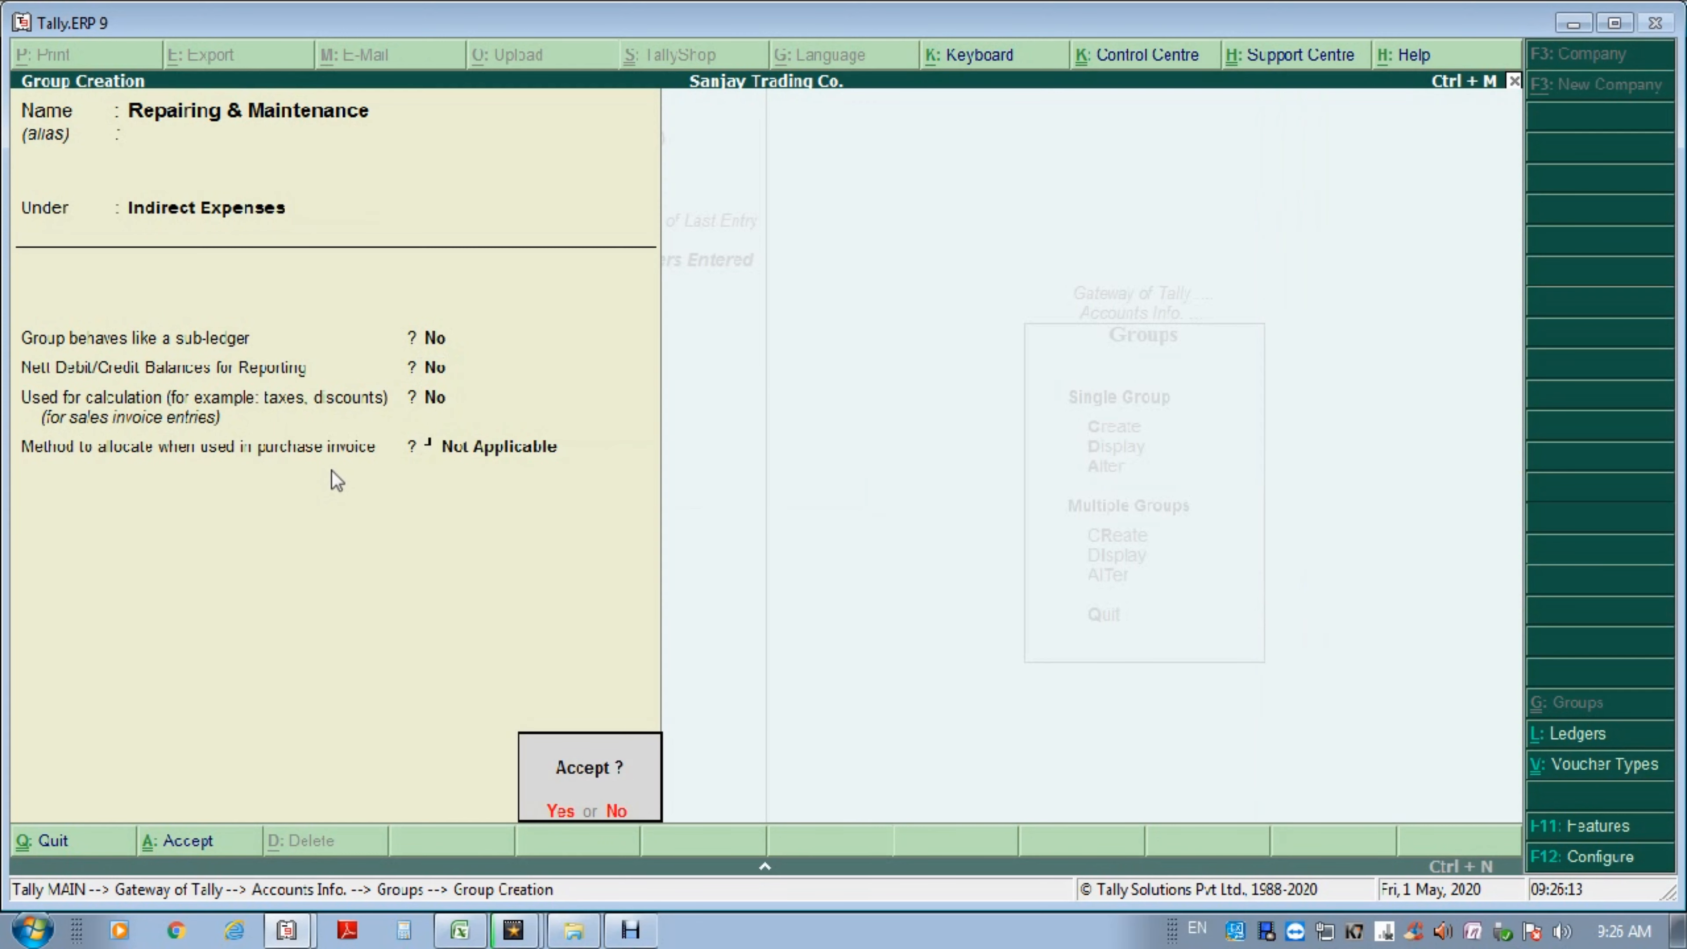
key(Return)
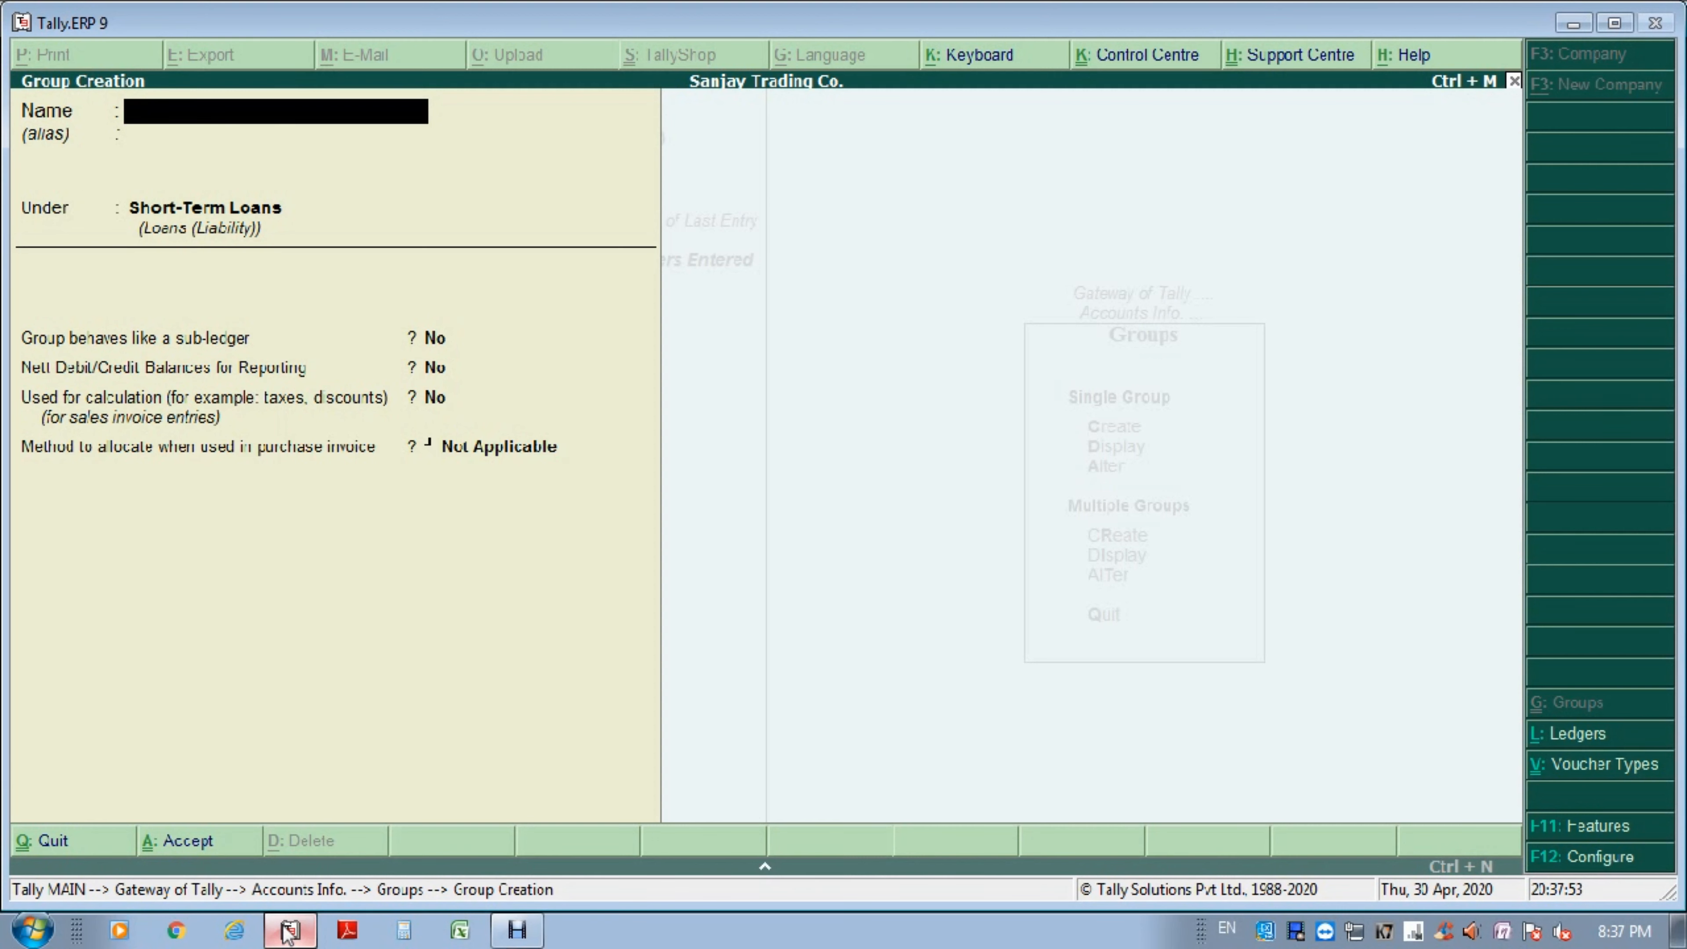
Create a Long-Term Investment group under Investments, with no alias and the default options.
text(Long-Term Invest)
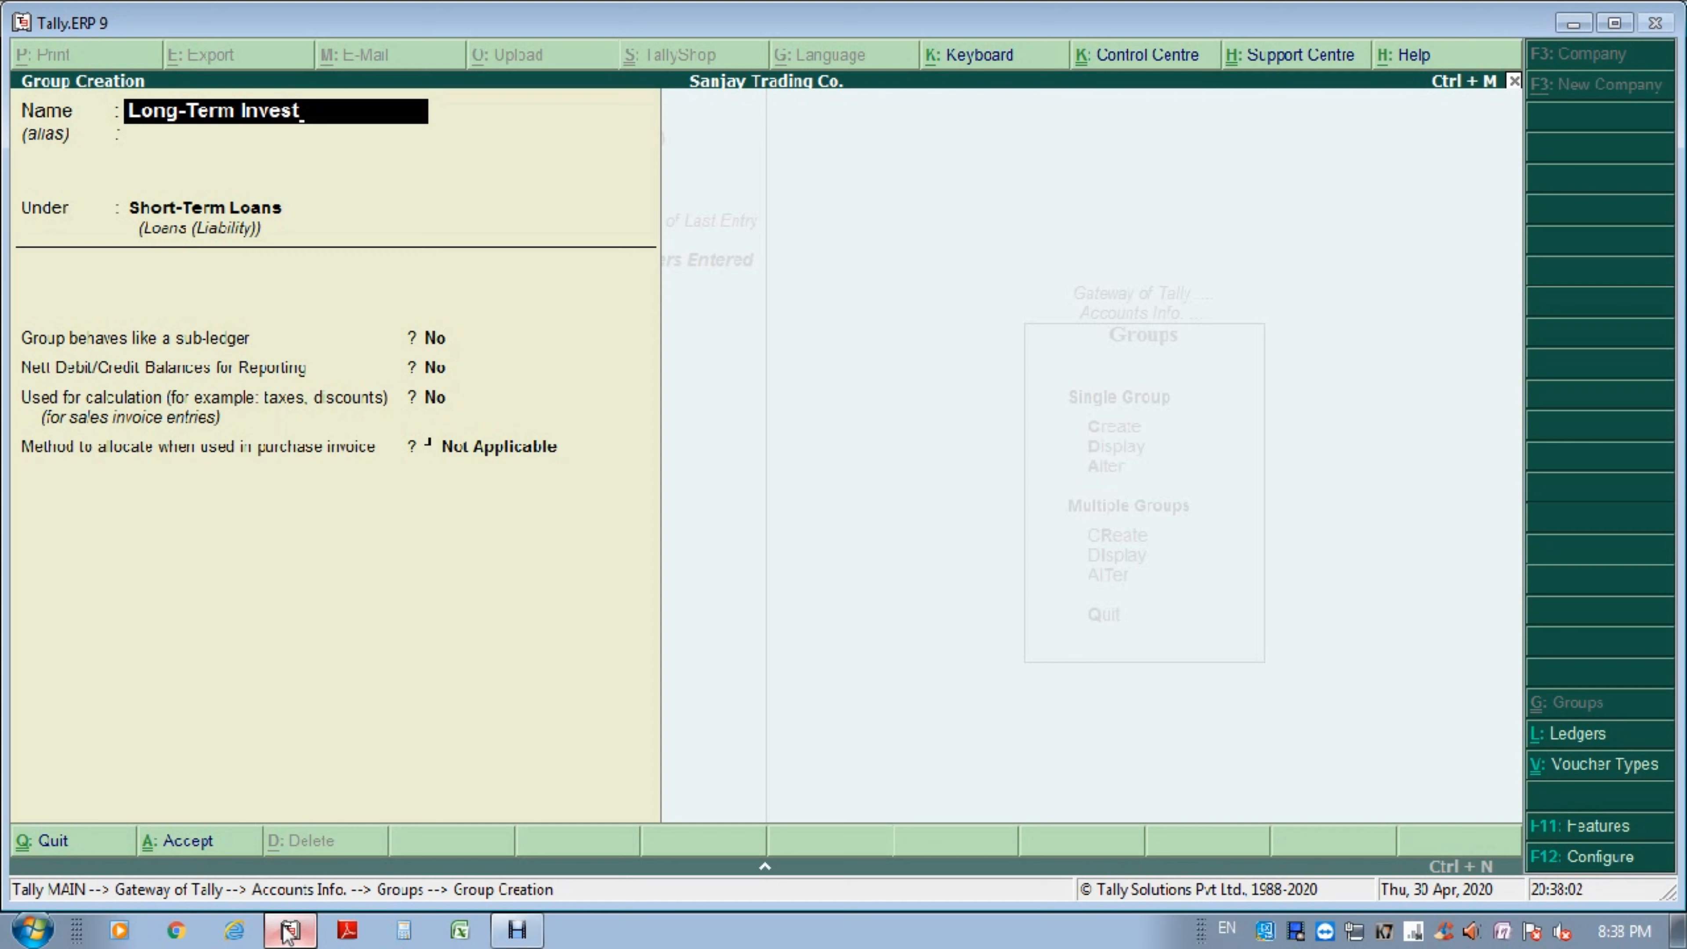
text(ment)
key(Return)
key(Return)
text(Invest)
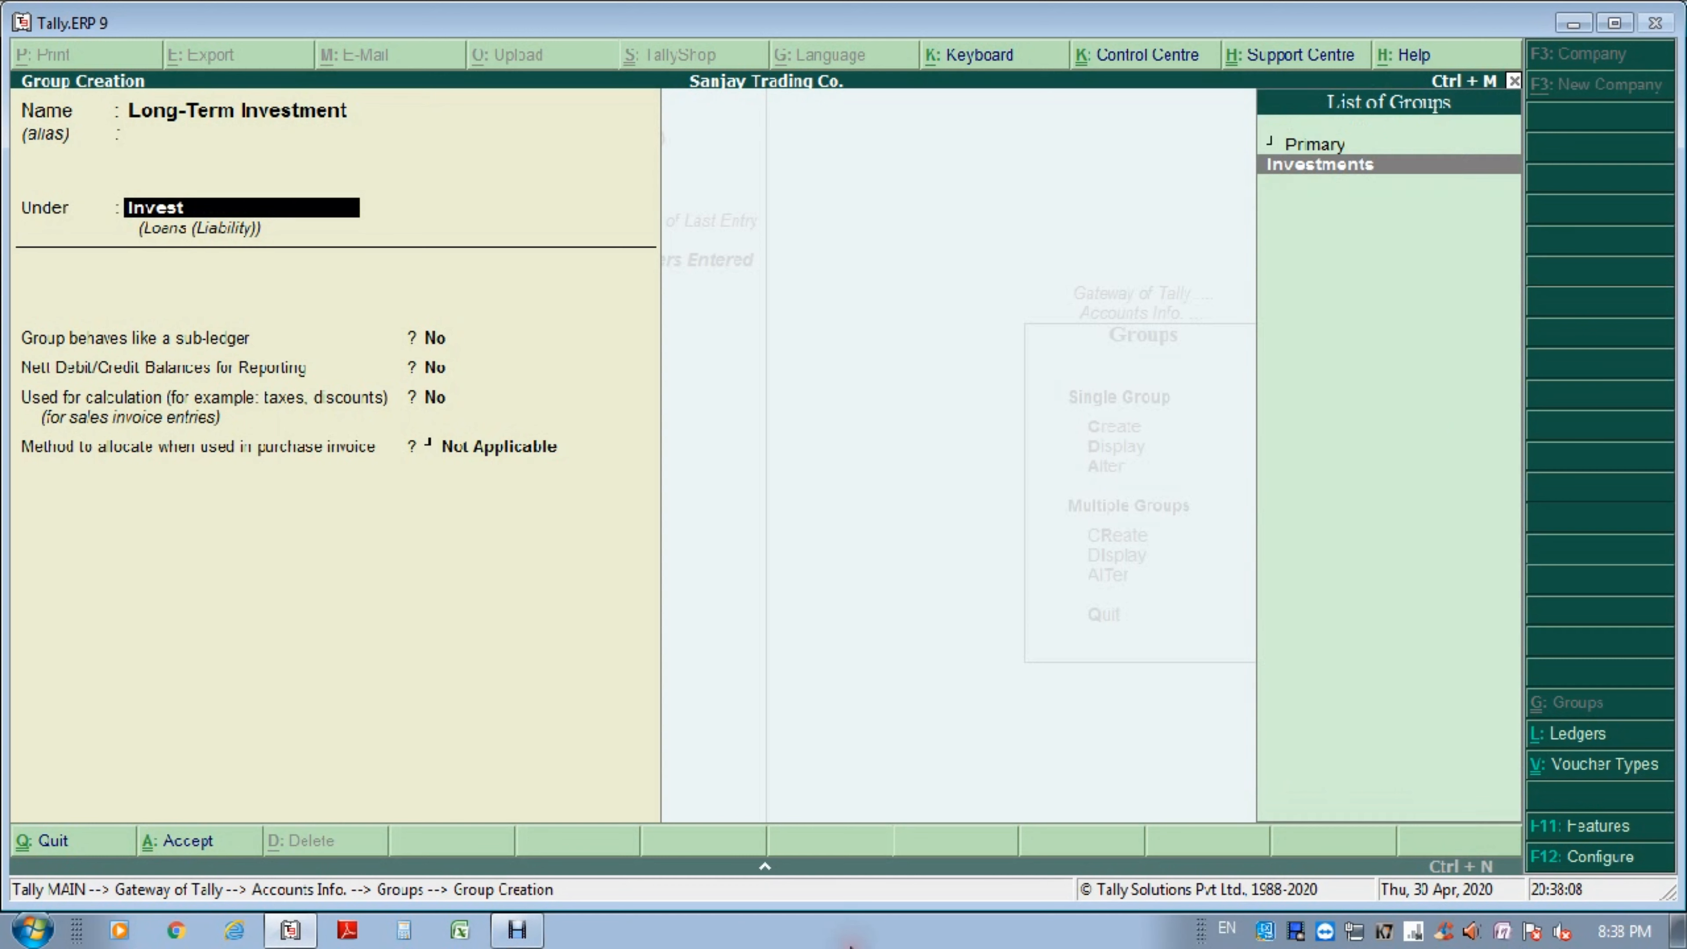
key(Return)
key(Return)
key(Return)
key(Return)
key(Return)
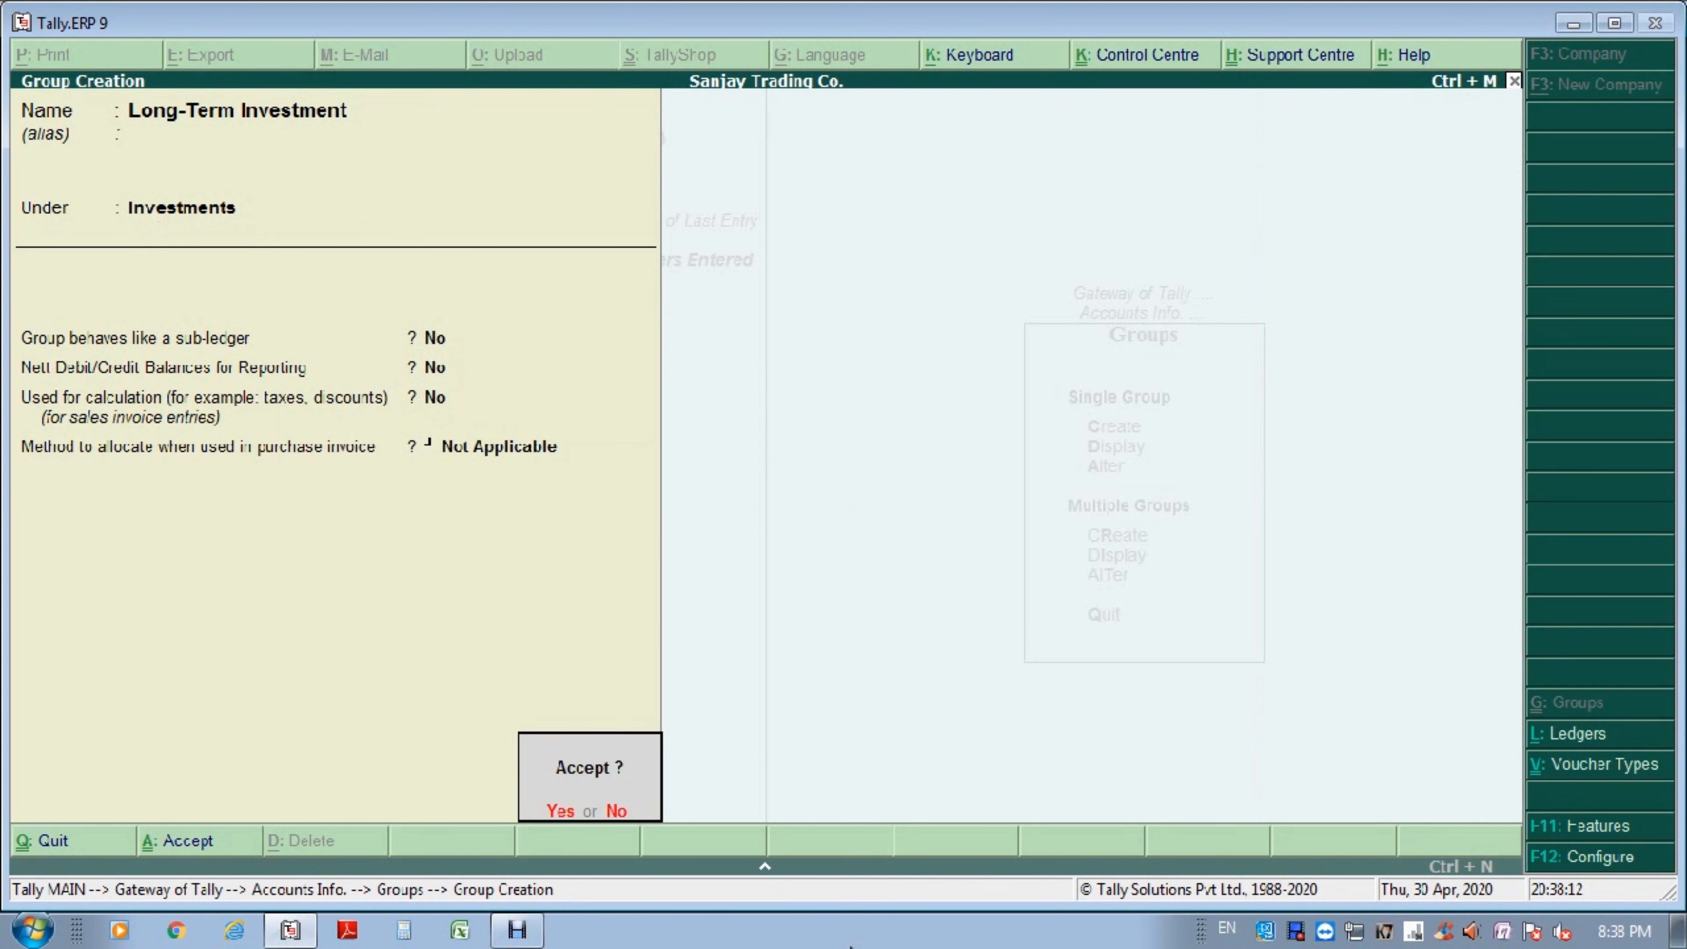
key(Return)
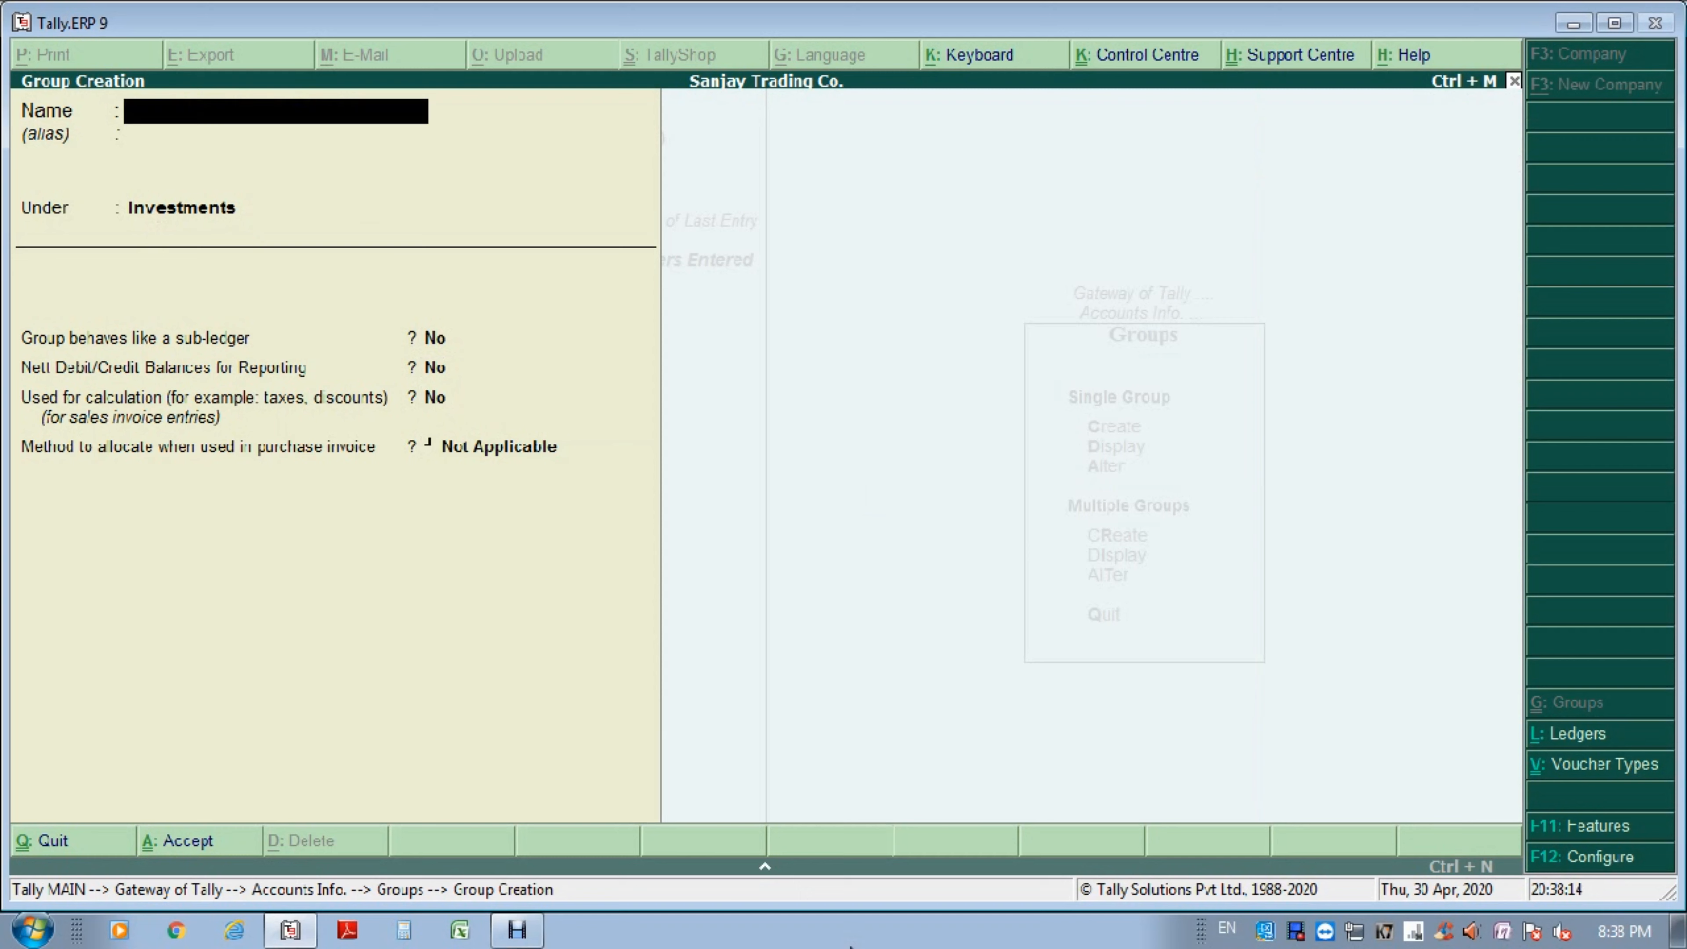
Create a Short-Term Investment group under Investments with no alias and the default options, and return to the Gateway of Tally.
text(Short-Term)
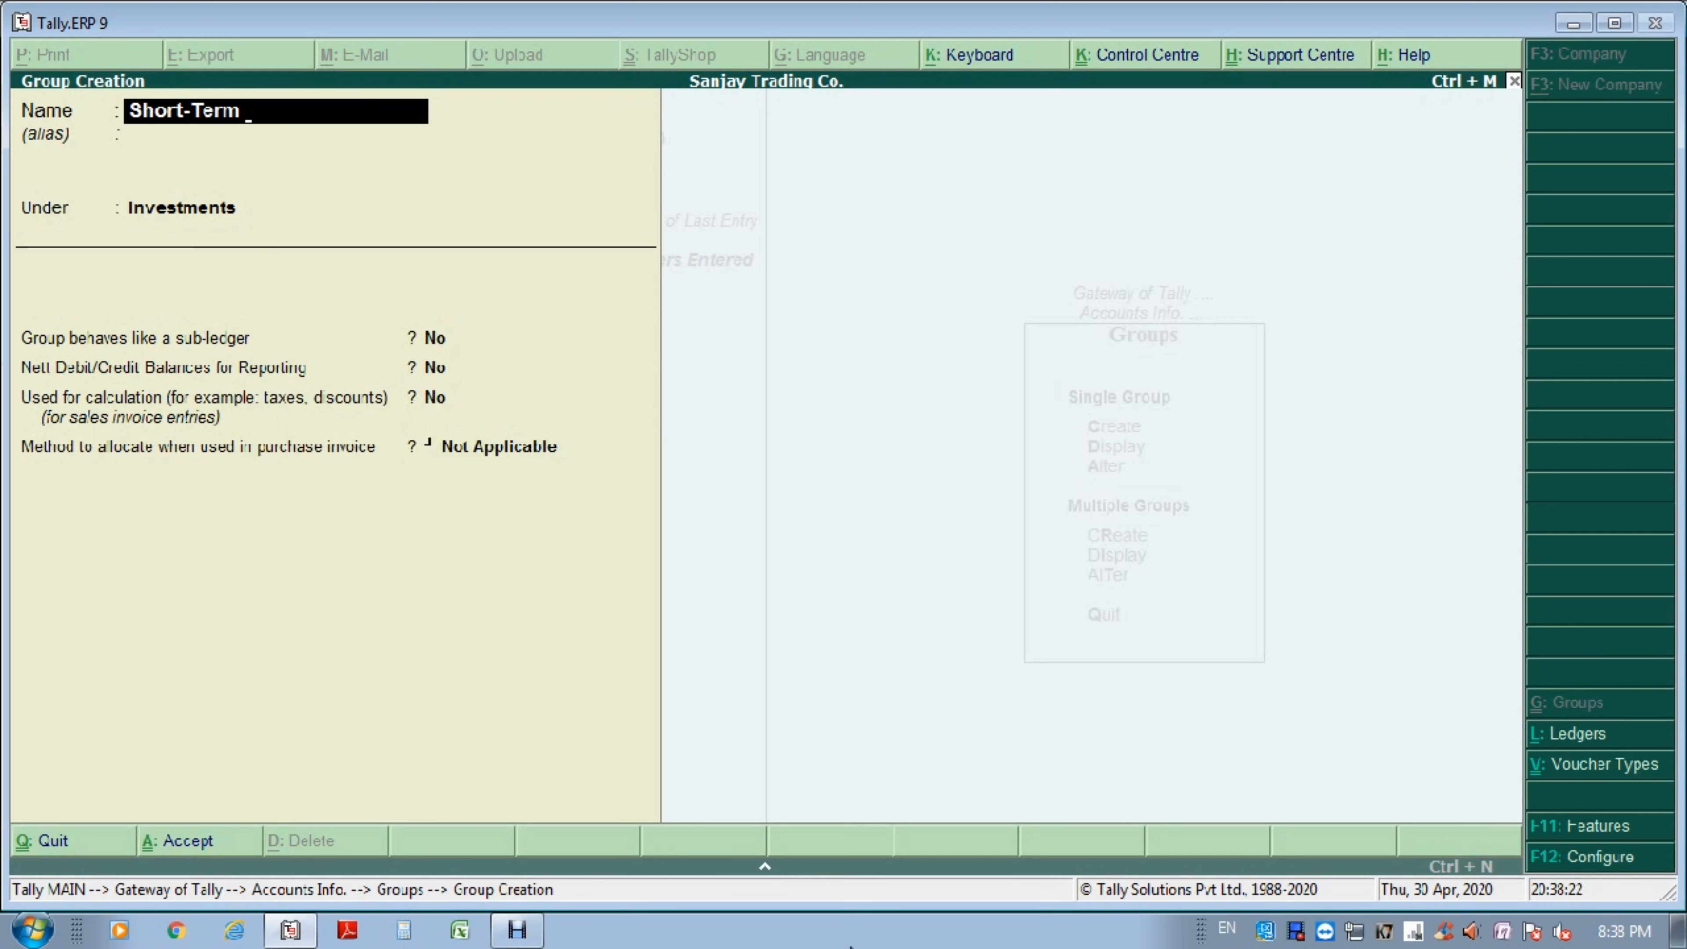
text( Investment)
key(Return)
key(Return)
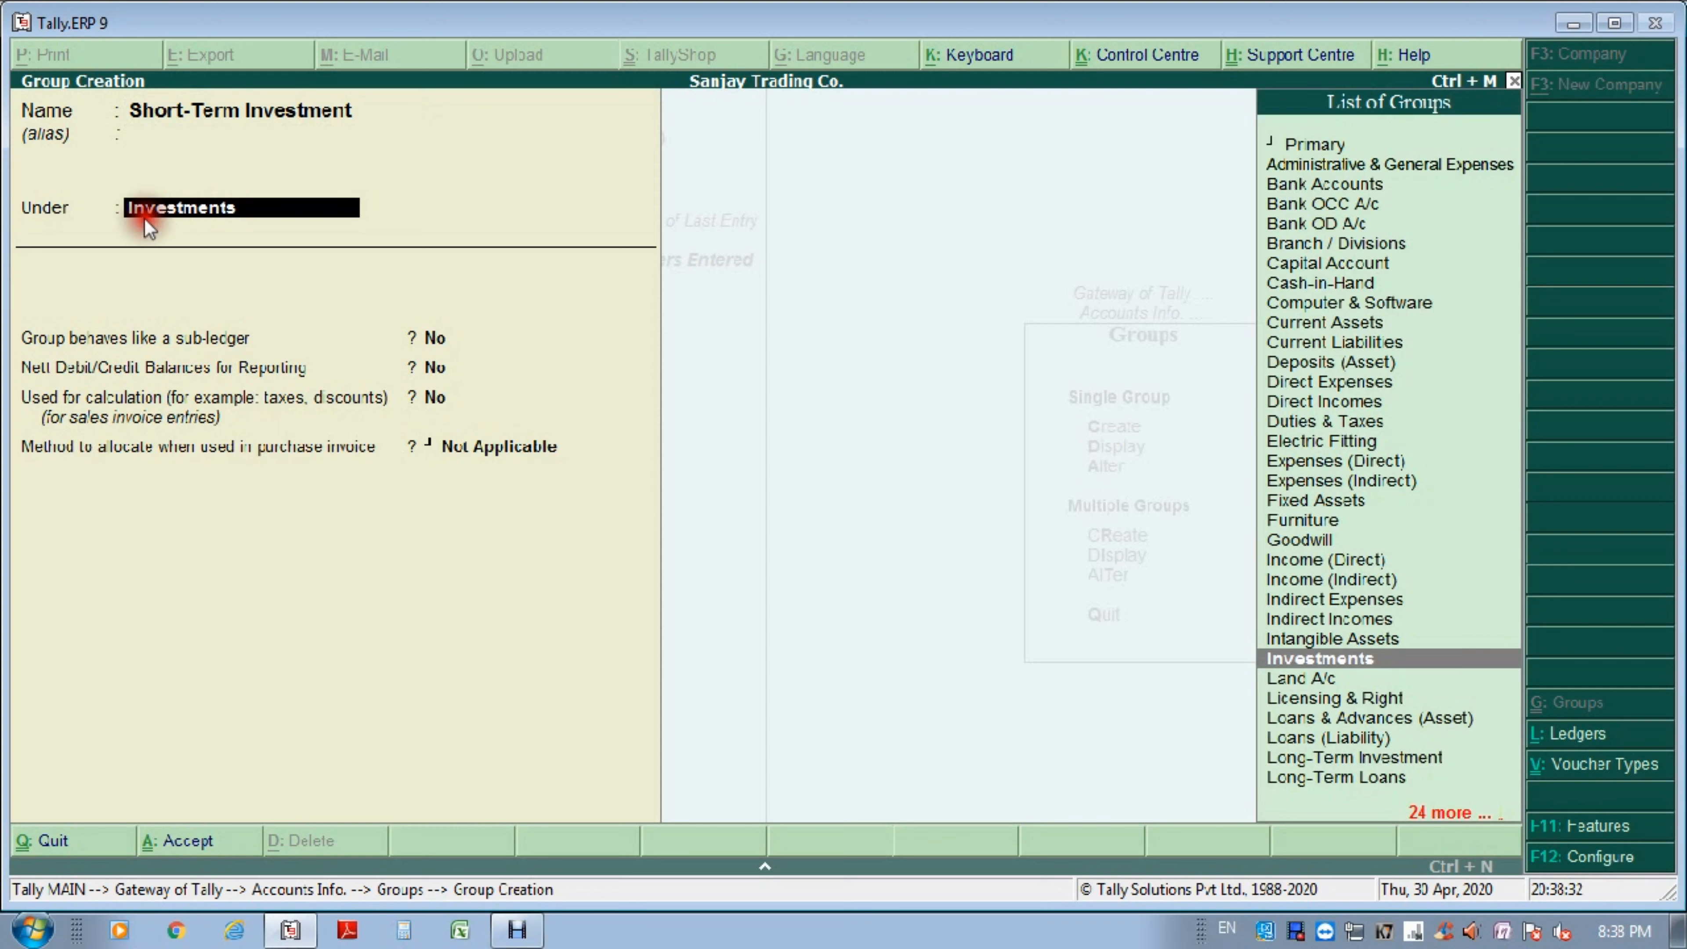
key(Return)
key(Return)
key(Return)
key(Return)
key(Return)
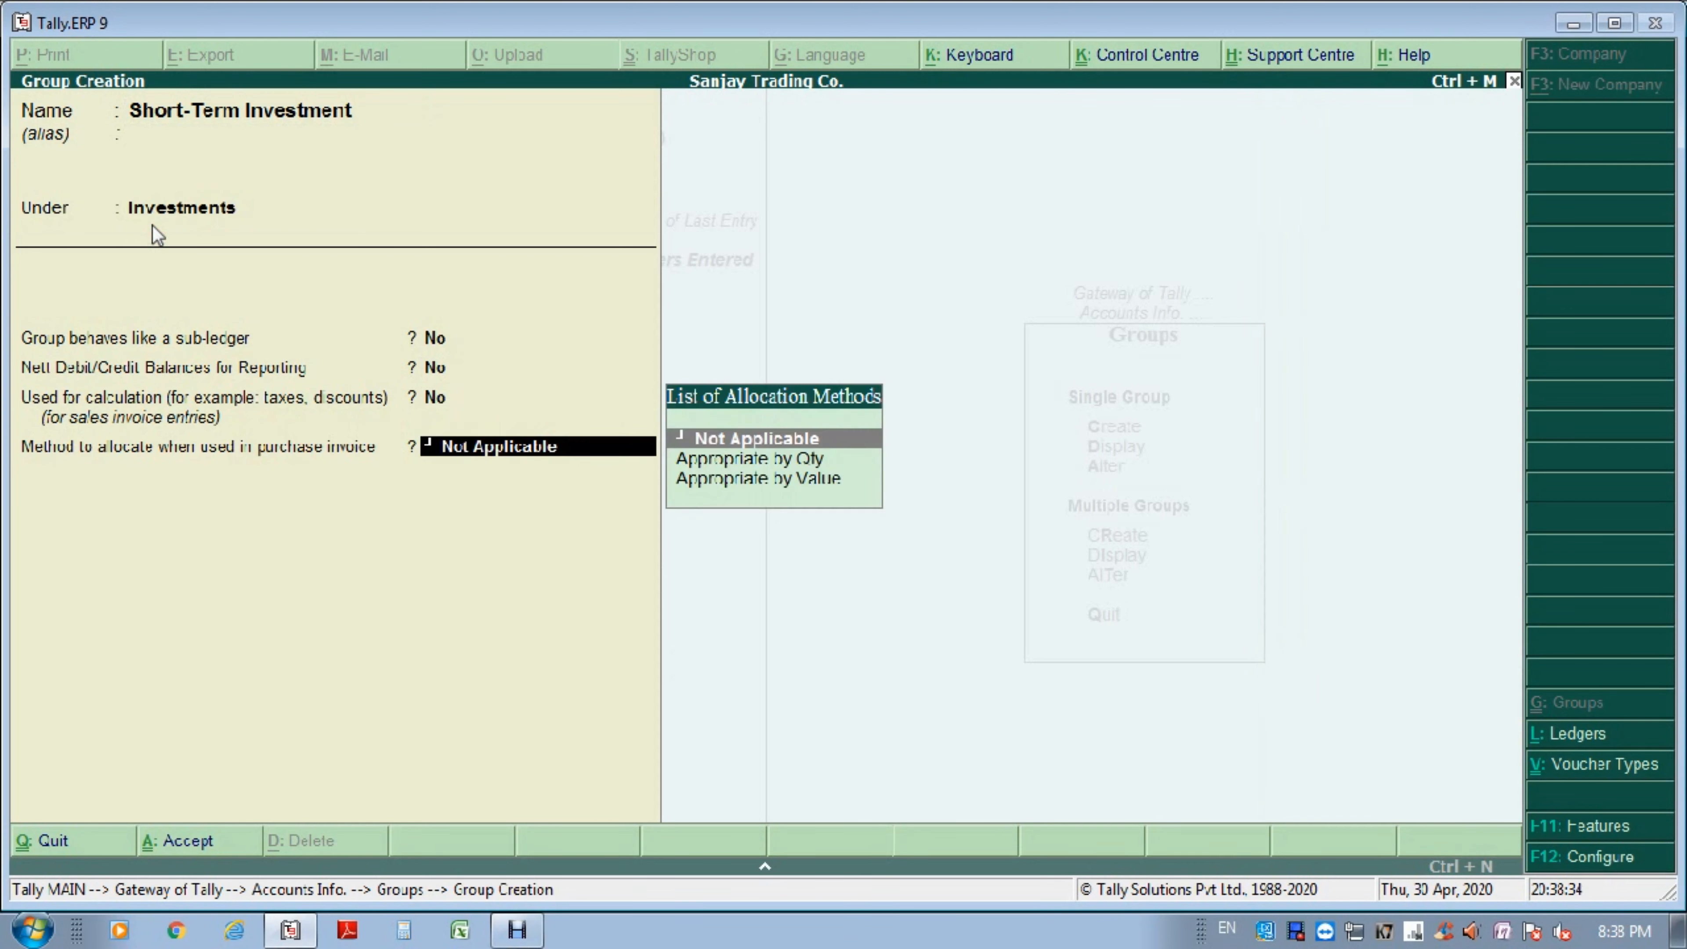
key(Return)
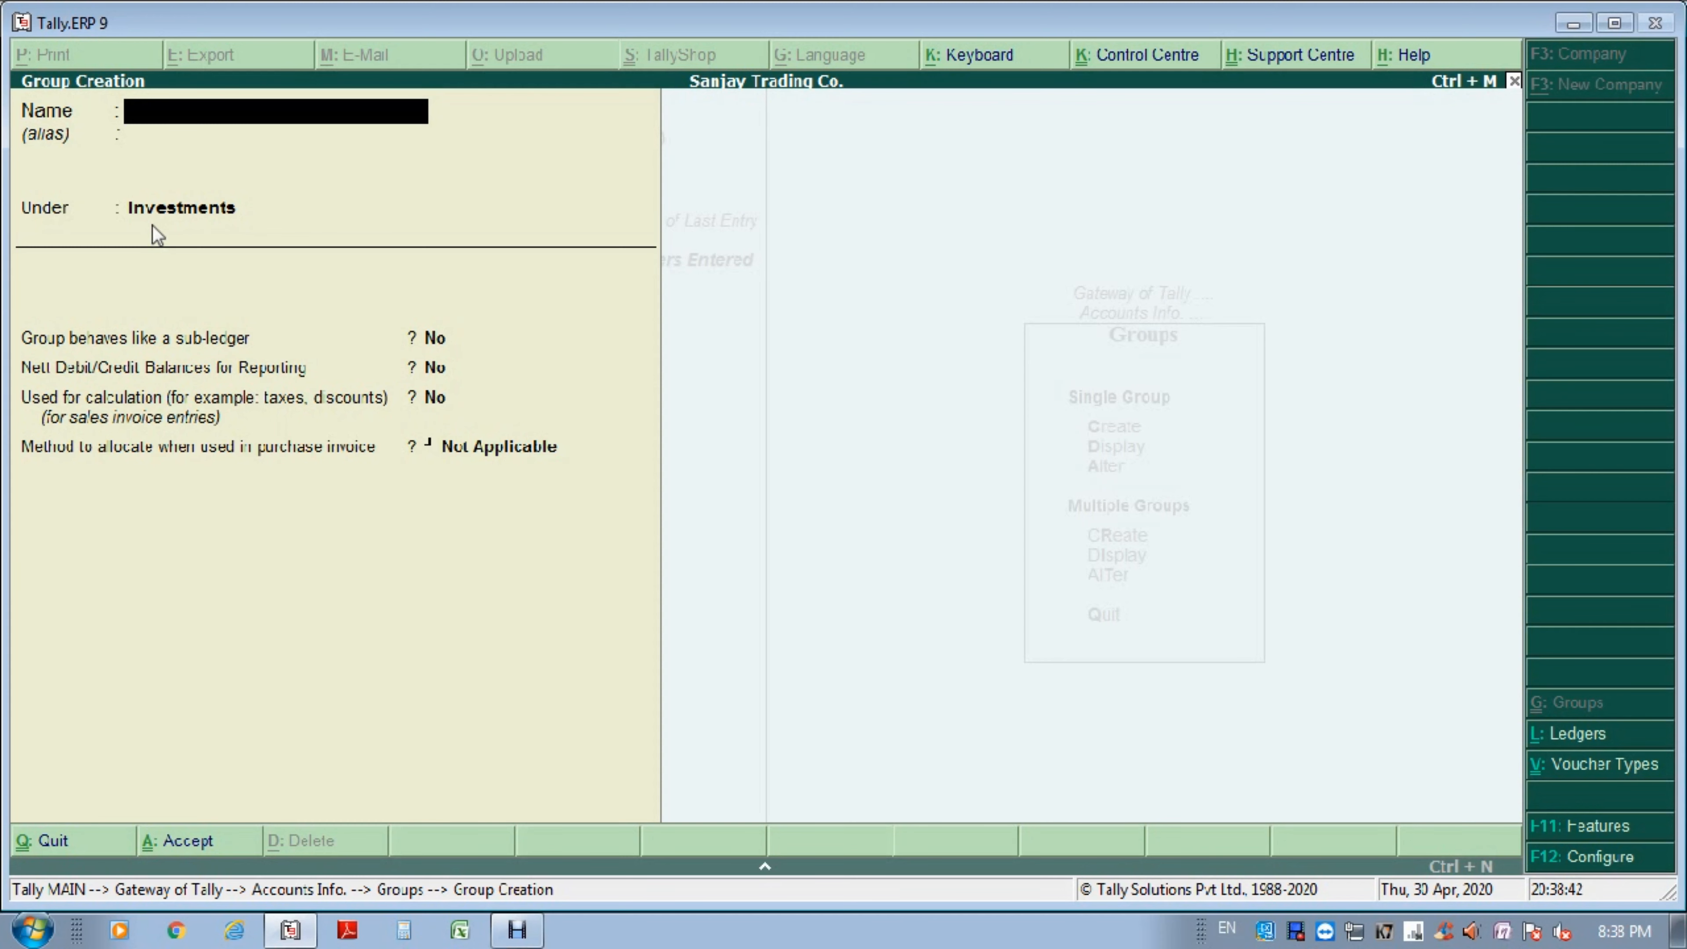
key(Escape)
key(Return)
key(Escape)
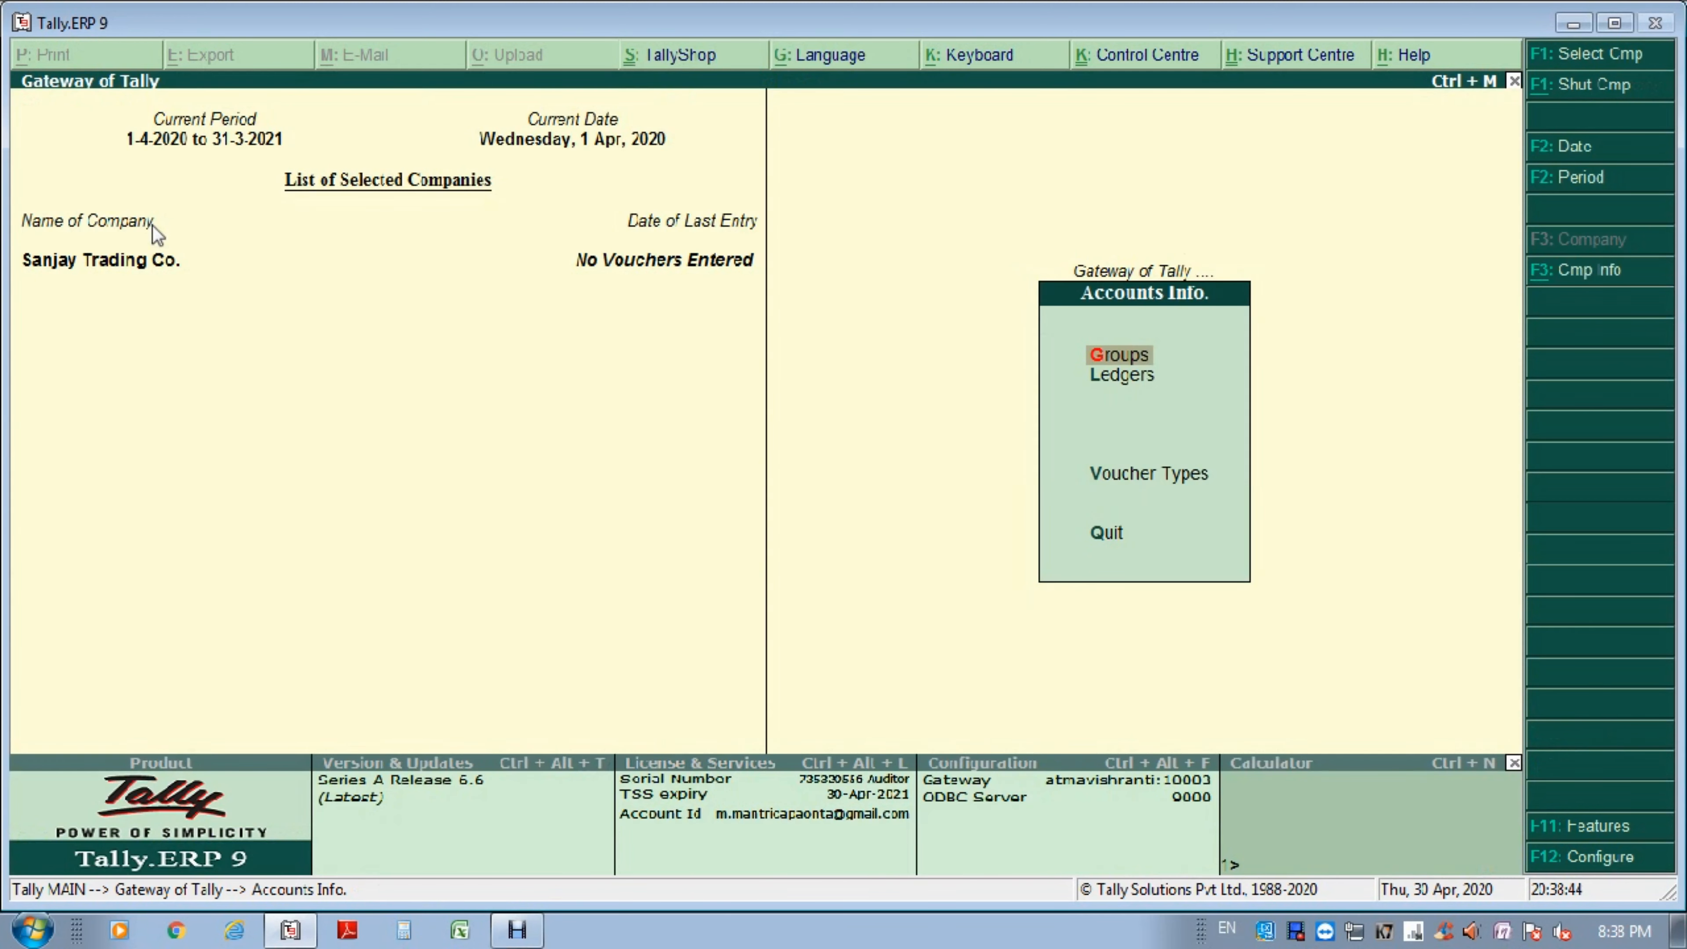
key(Escape)
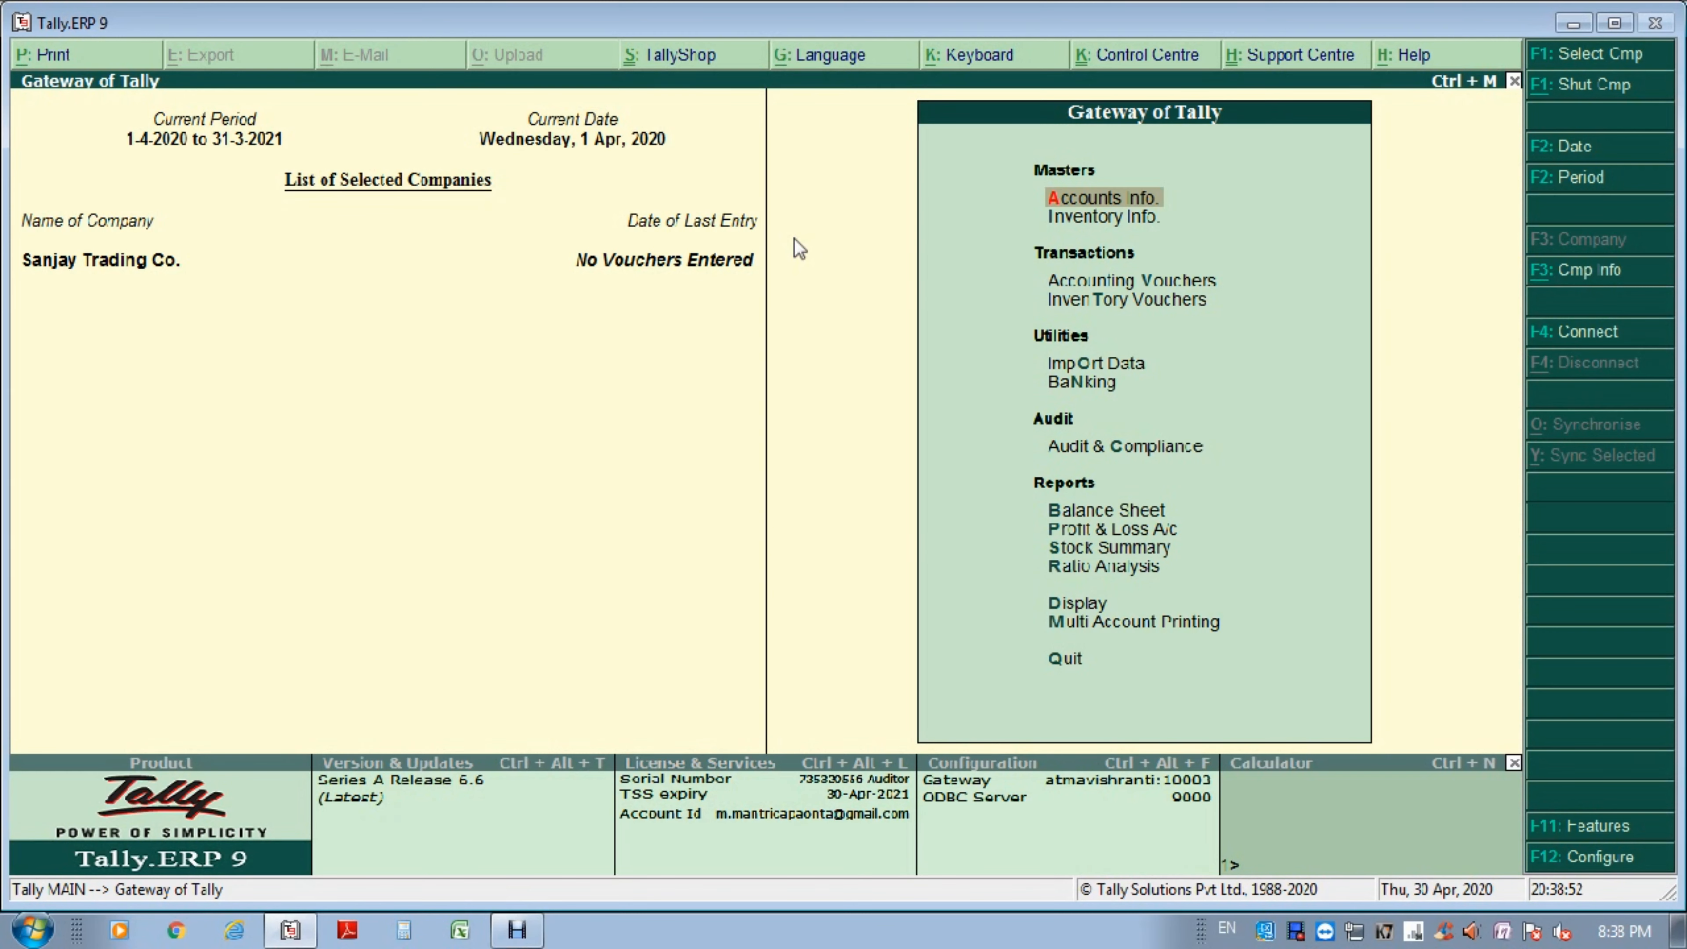
key(Return)
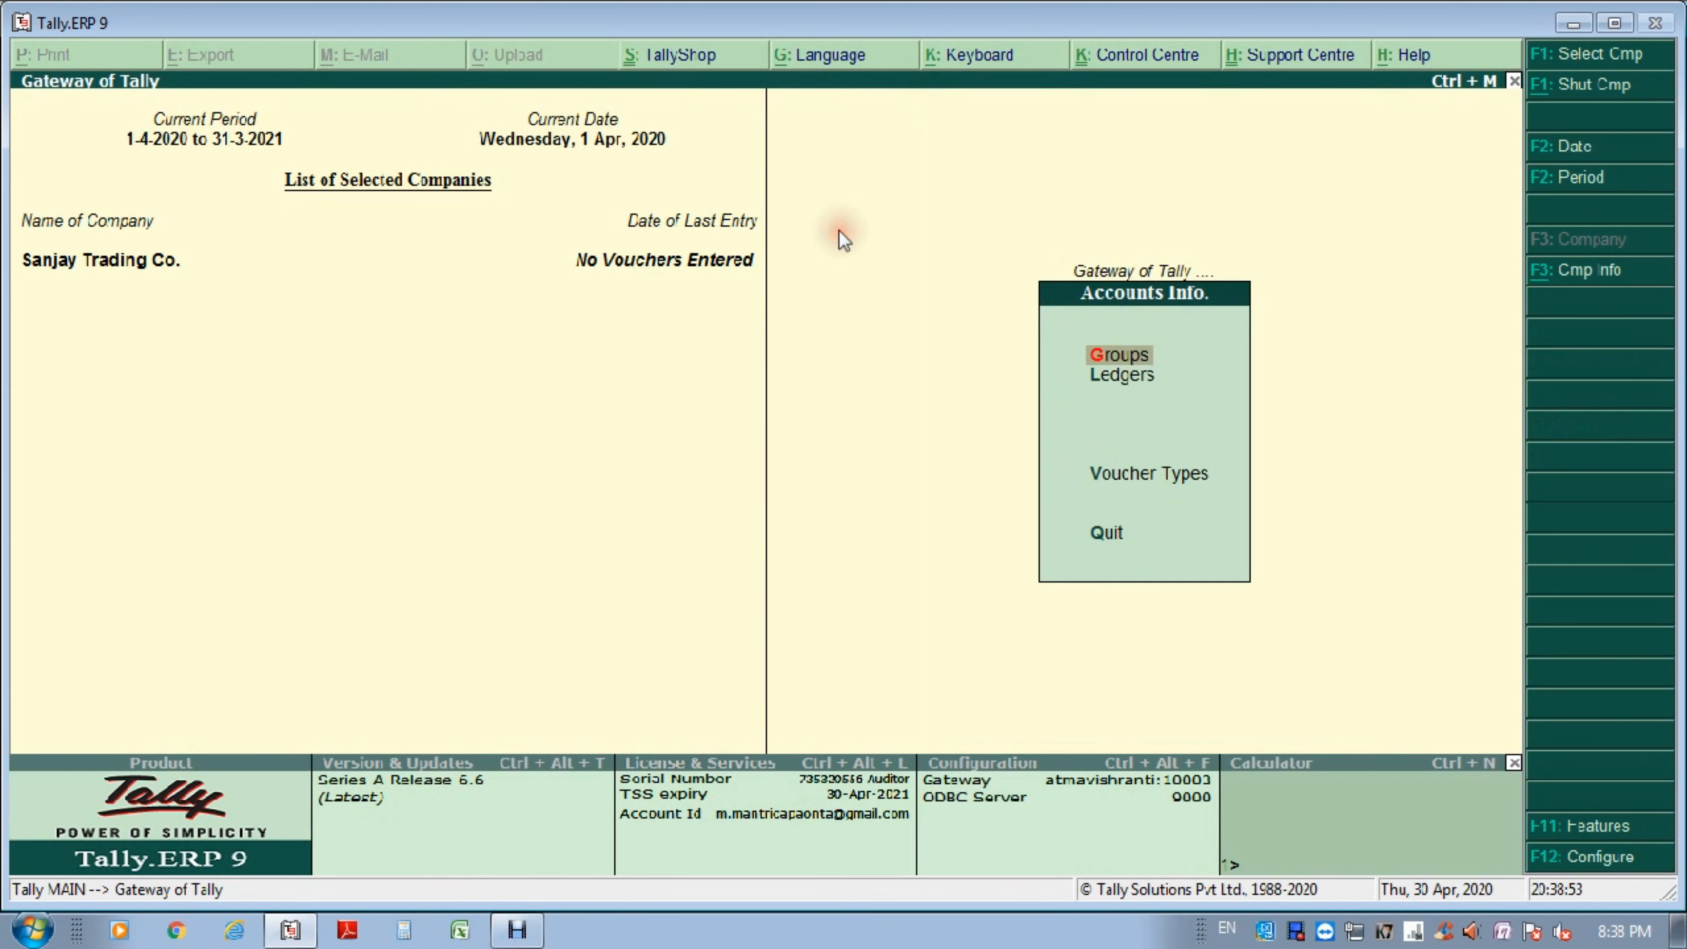
key(Return)
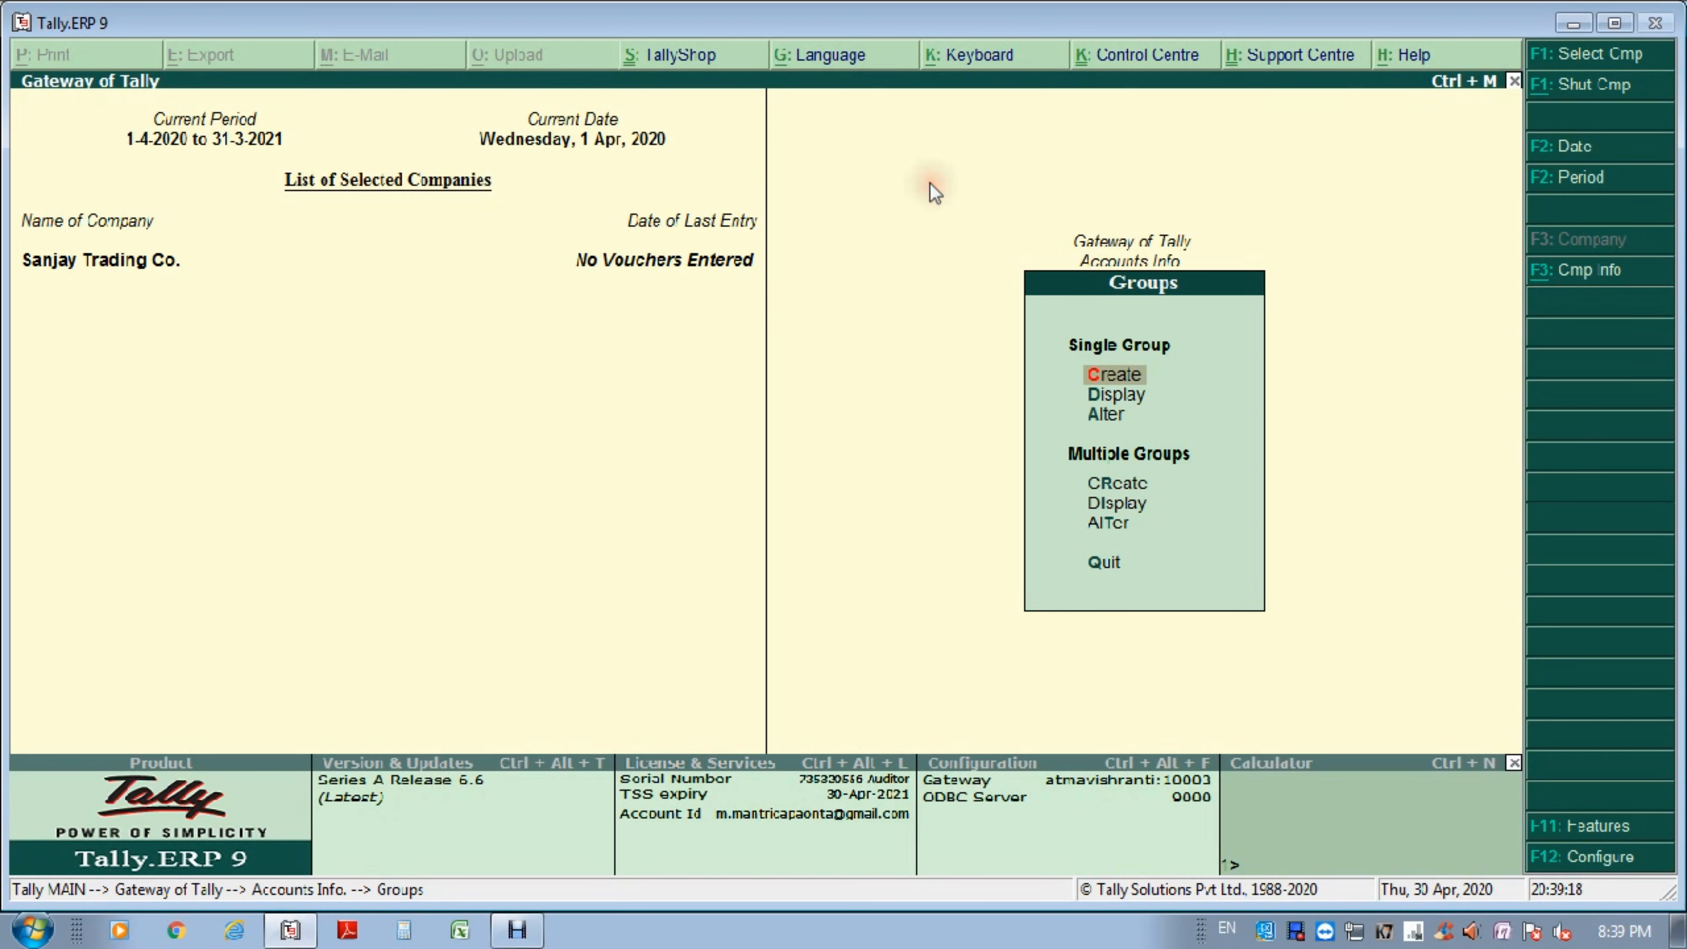
key(Return)
key(Escape)
key(y)
key(Down)
key(Down)
key(Return)
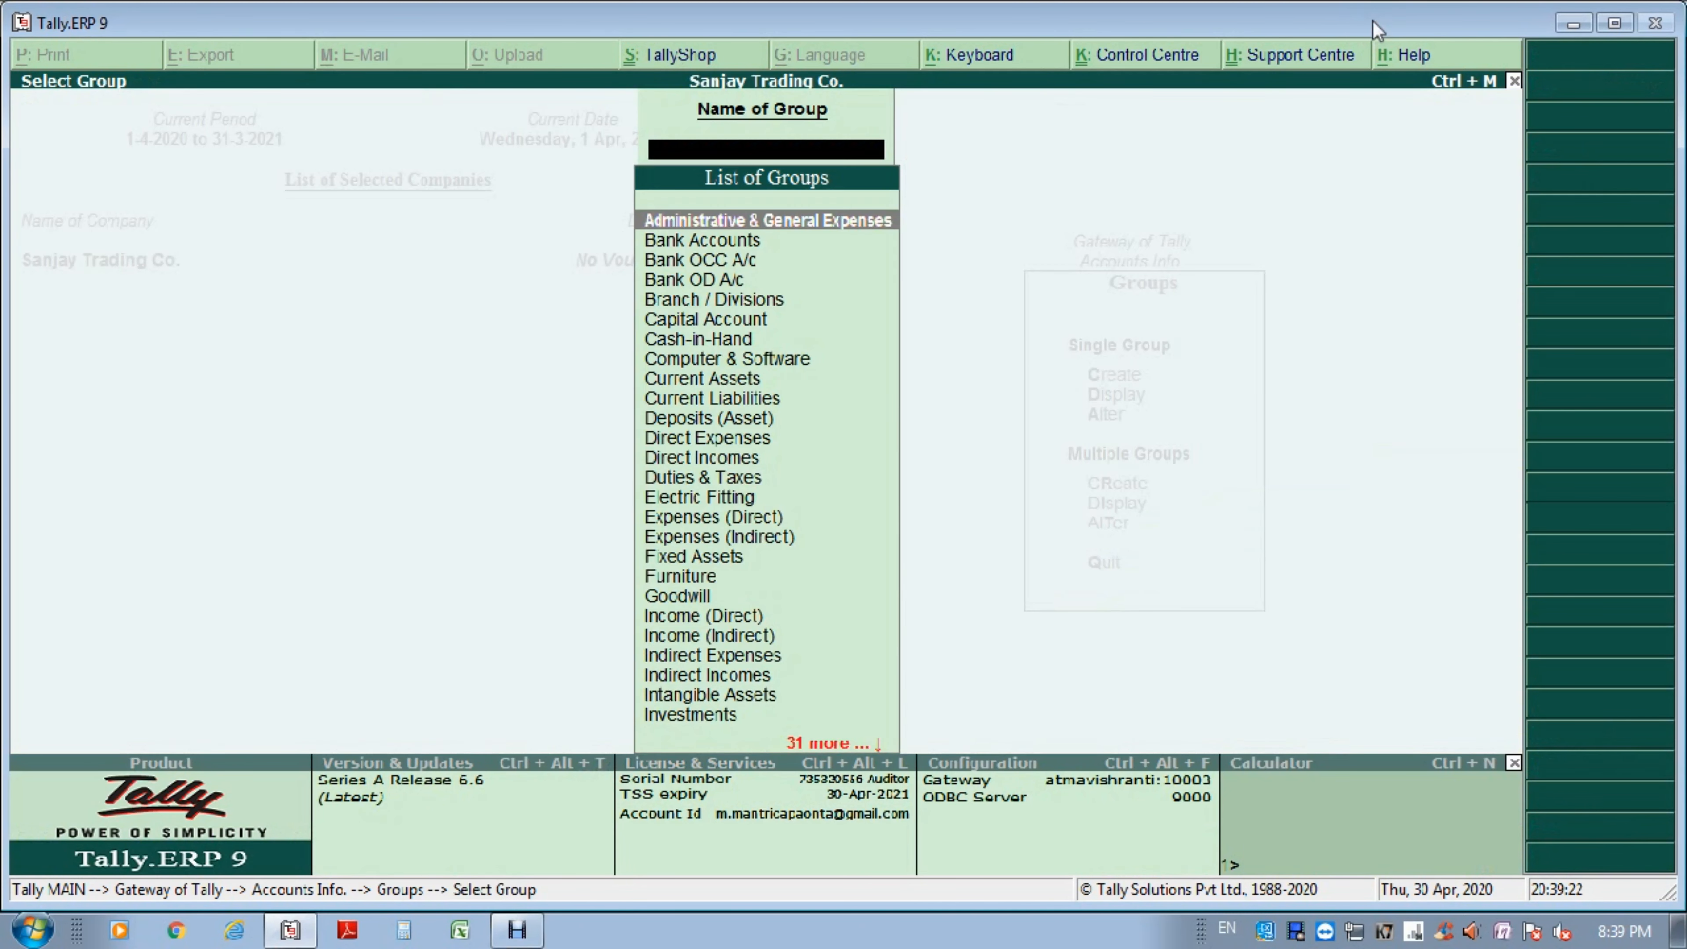
key(Escape)
key(Escape)
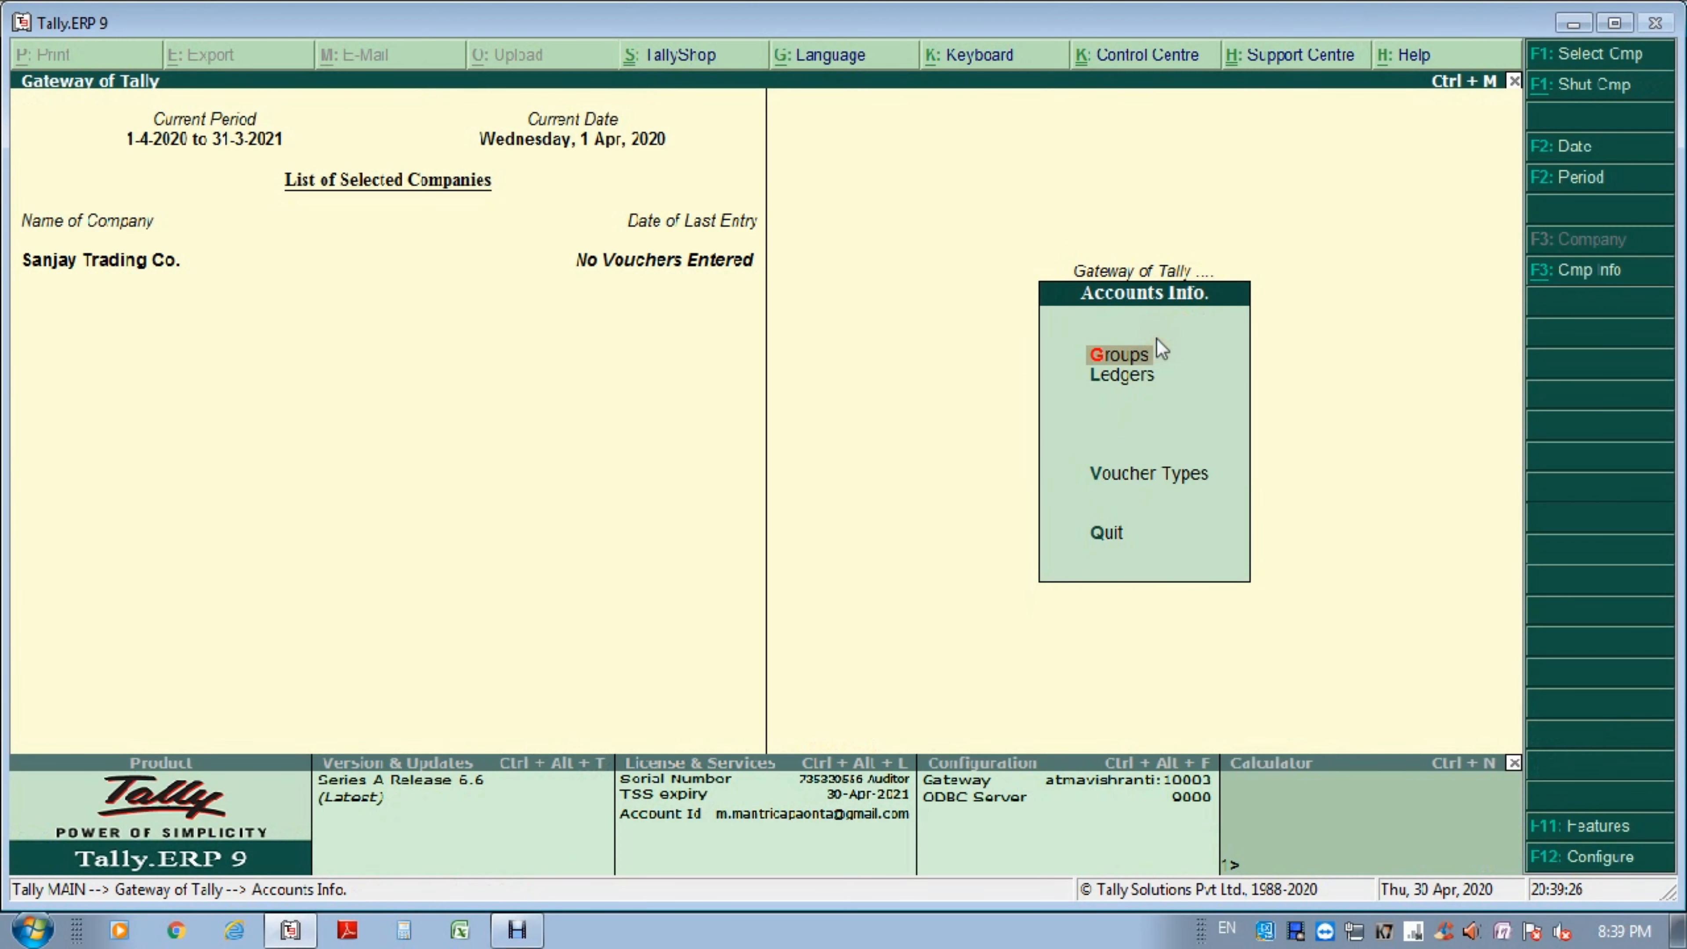
key(Escape)
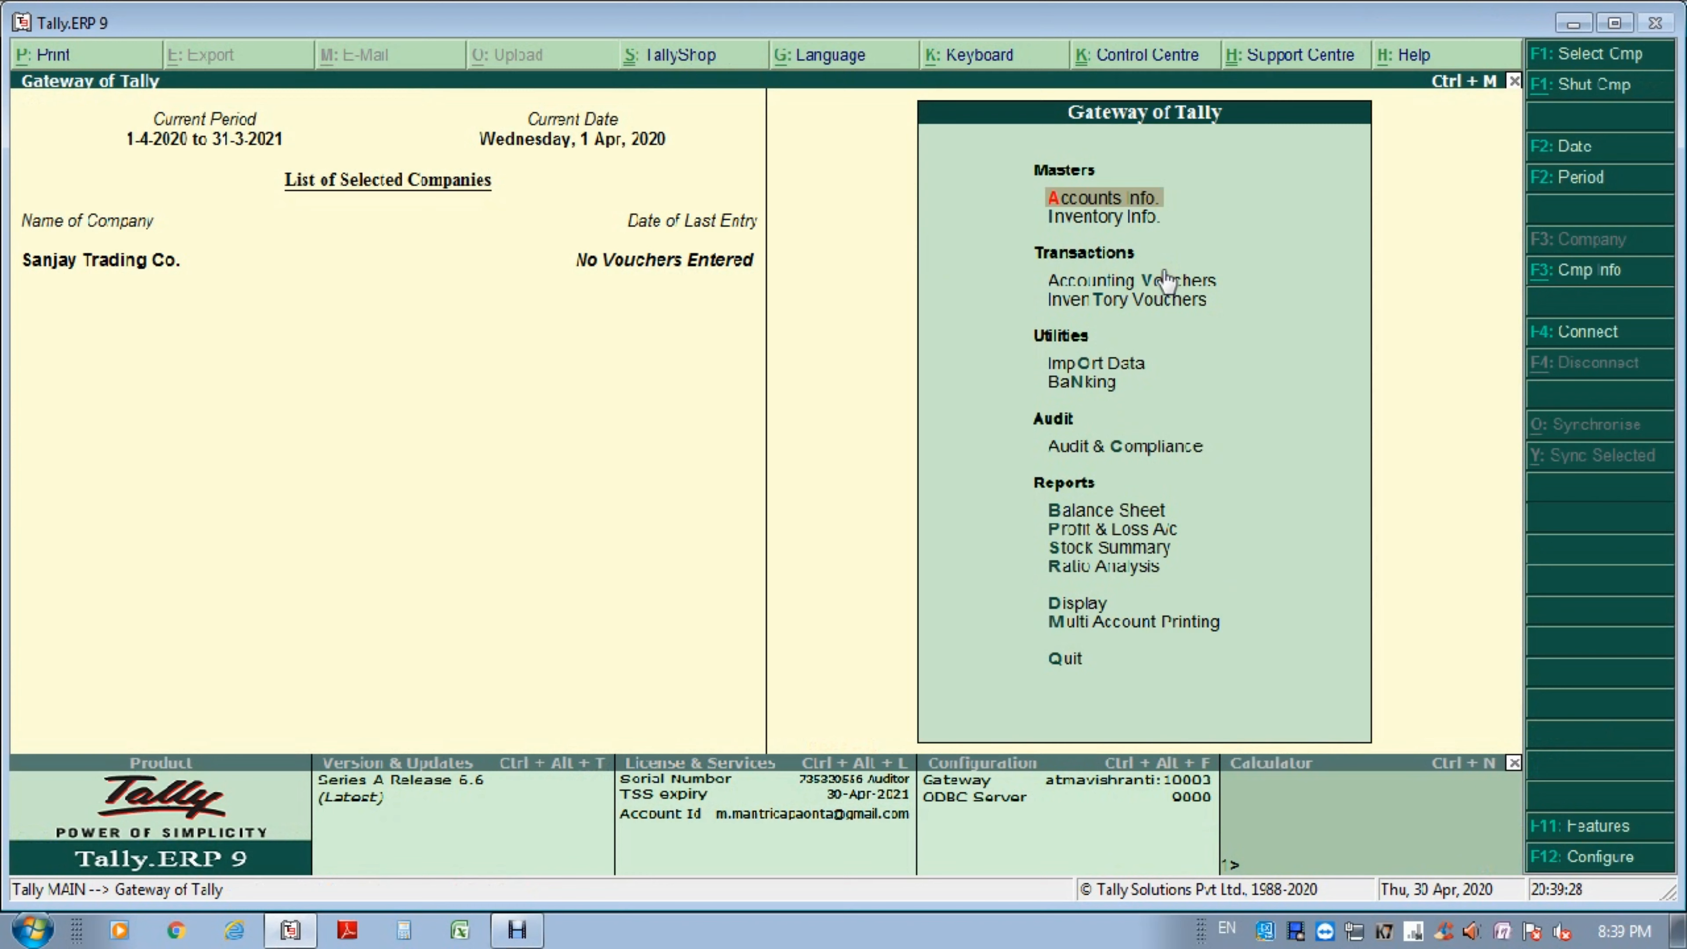
Open the list of existing groups for altering a single group.
key(Return)
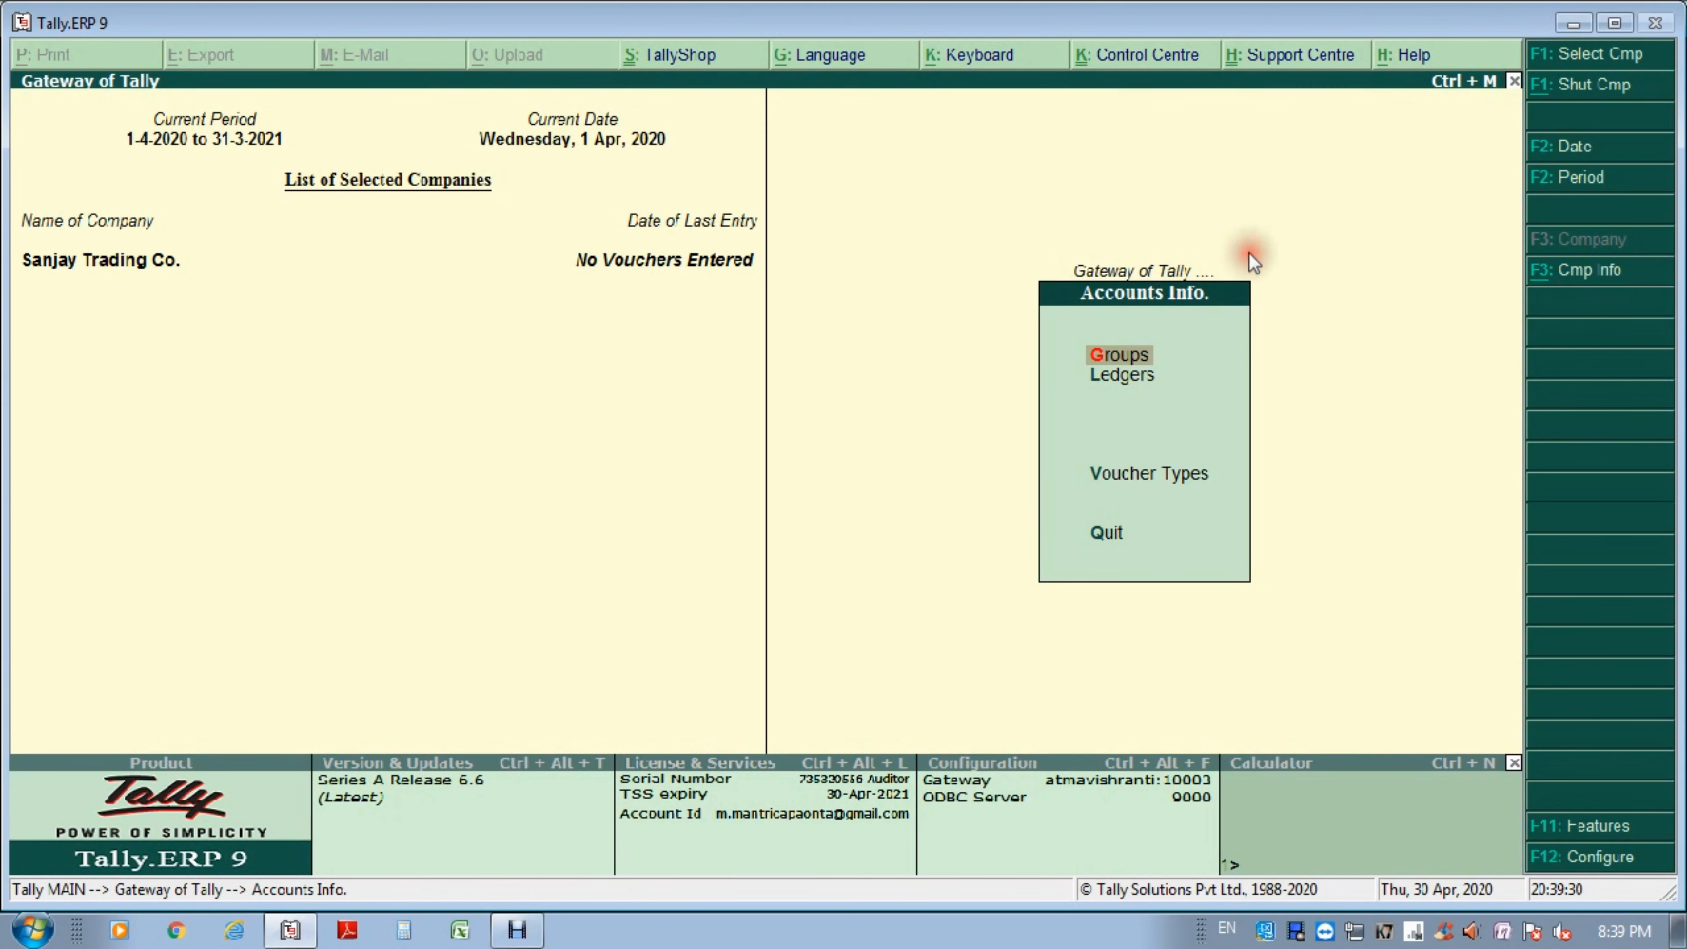
key(Return)
key(Down)
key(Up)
key(Down)
key(Down)
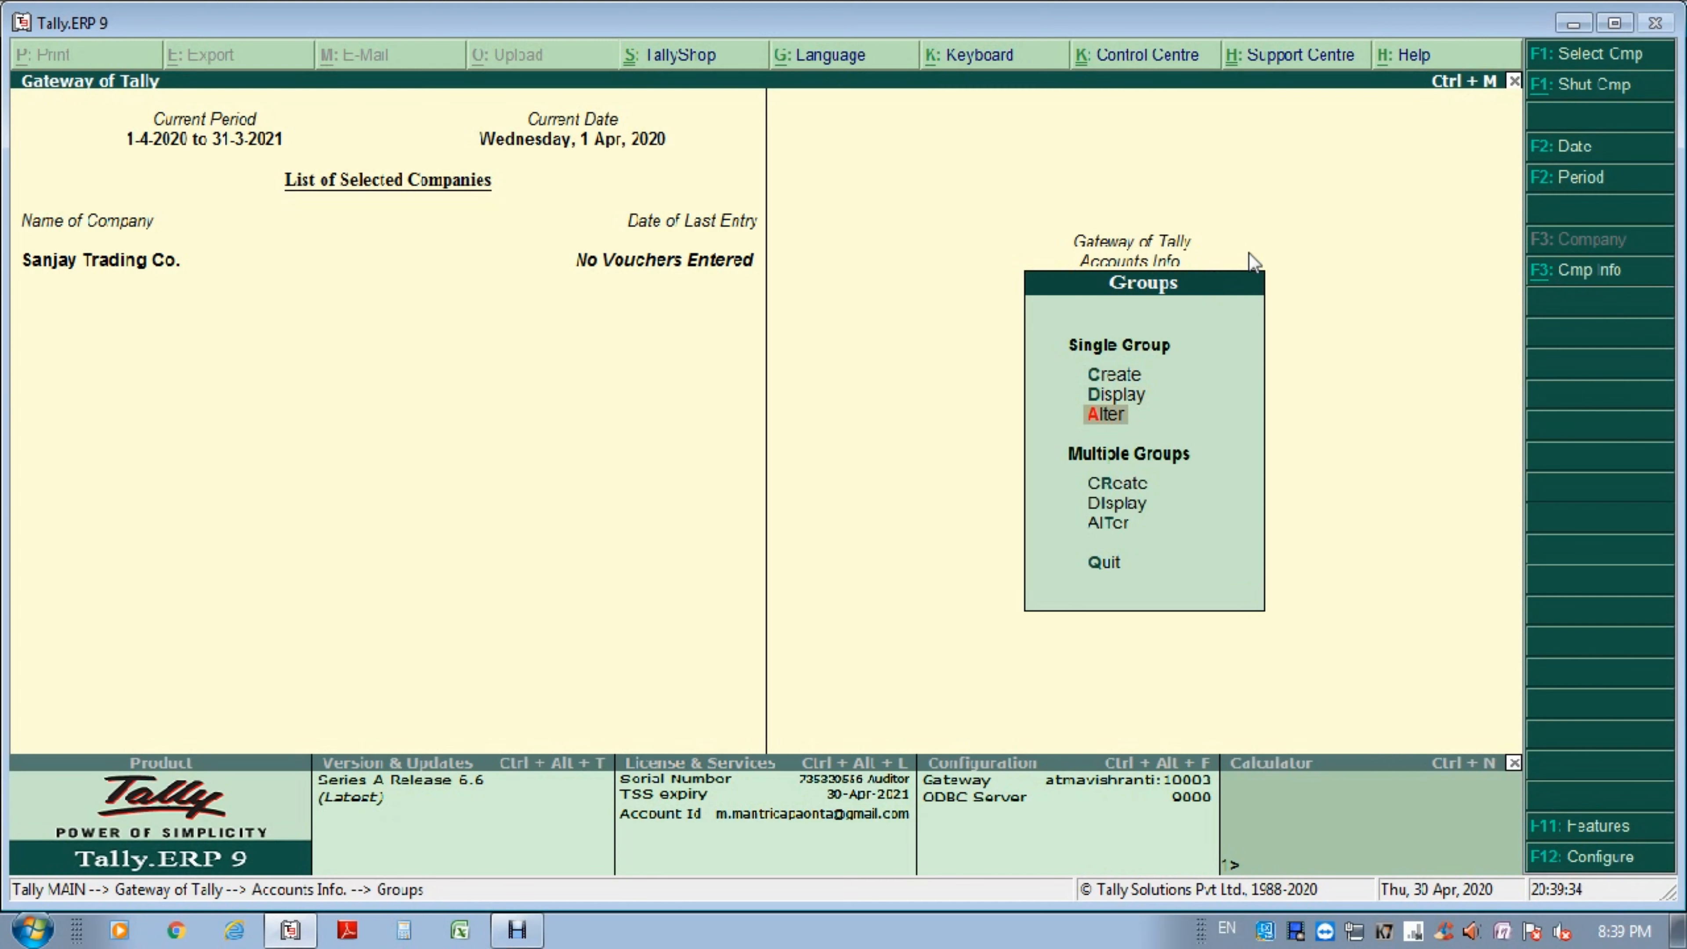
key(Return)
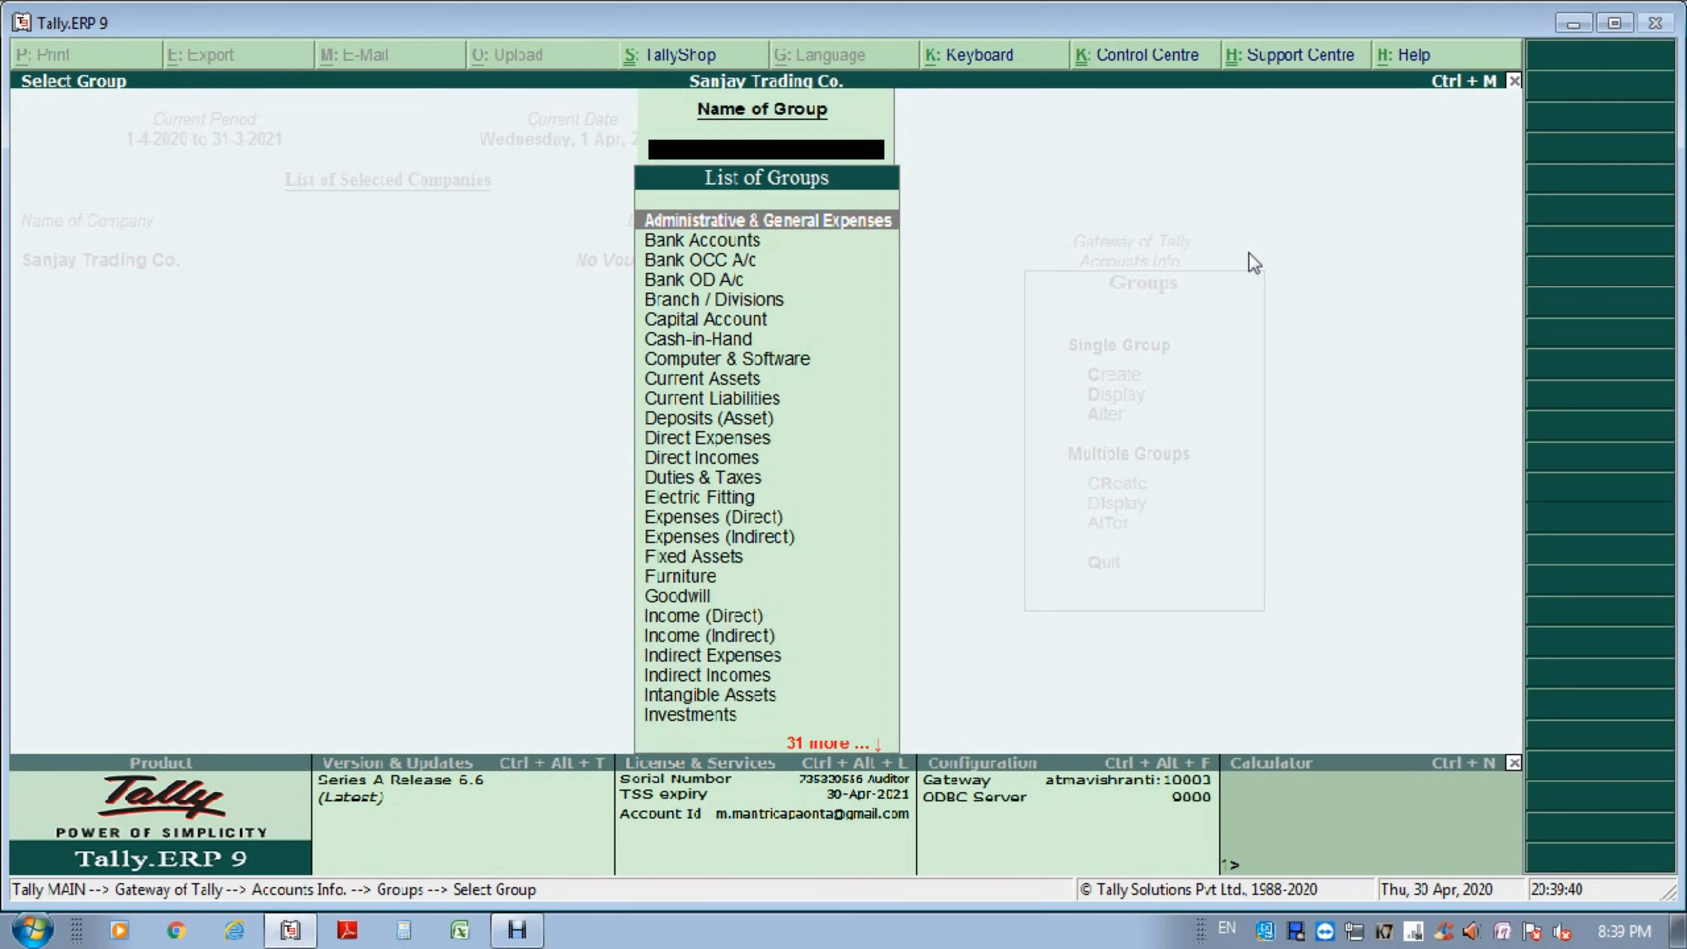
Open the Long-Term Investment group for alteration, request its deletion and decline it, leaving the group without saving.
text(Inves)
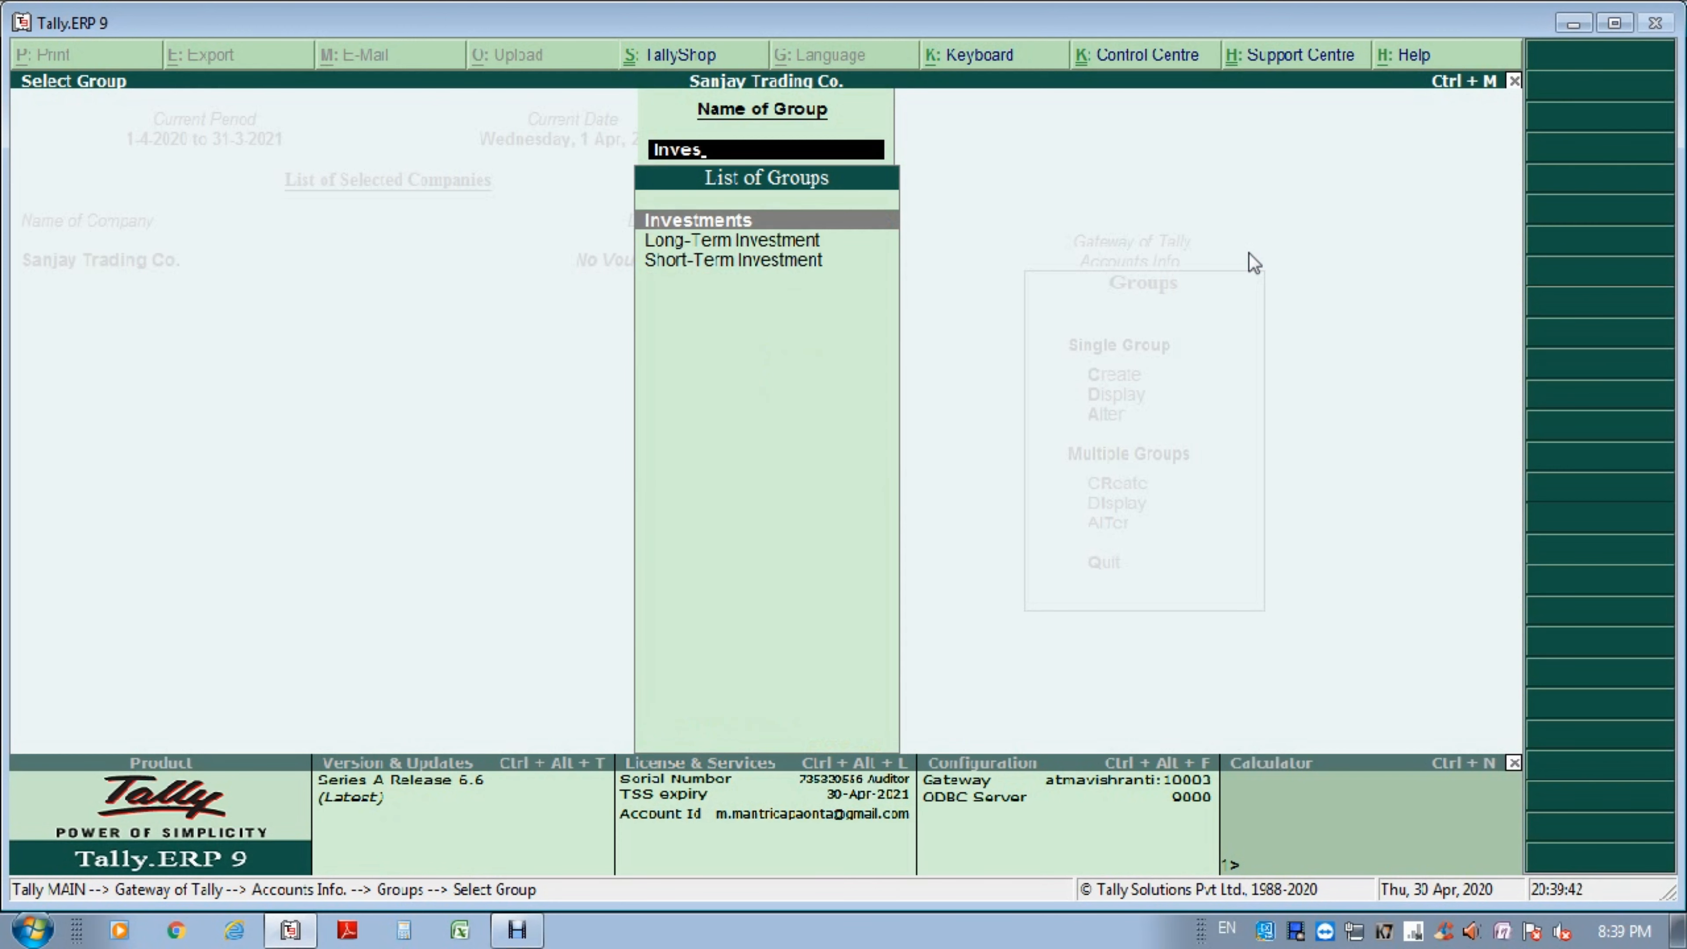
key(Down)
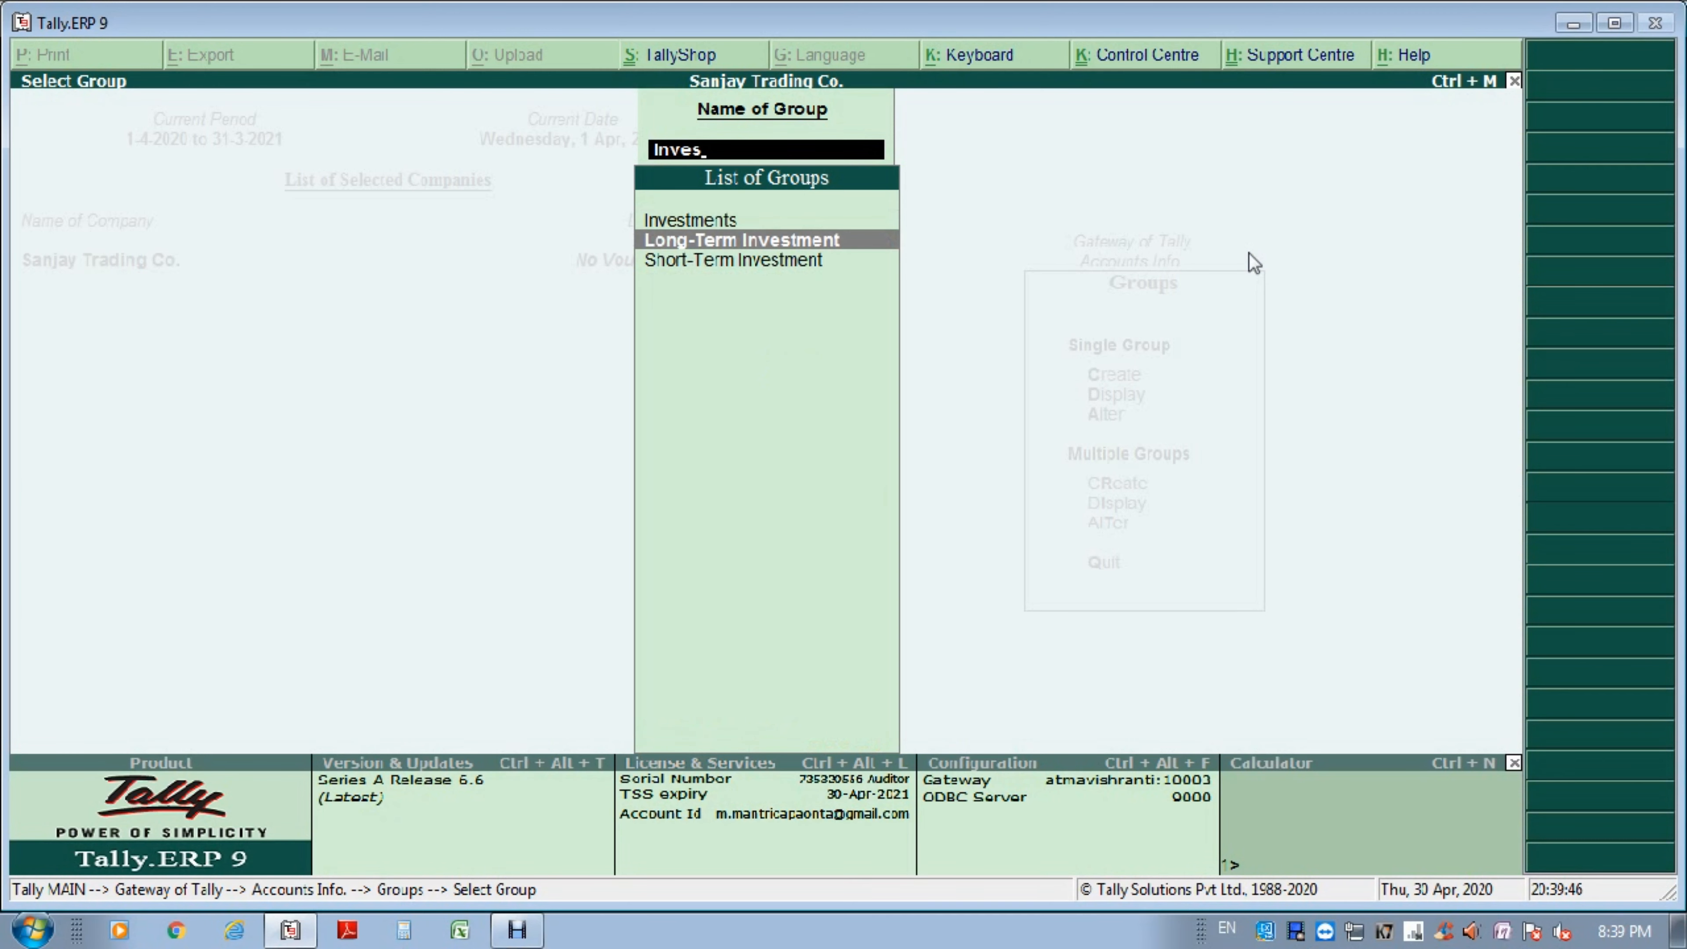
key(Return)
key(alt+d)
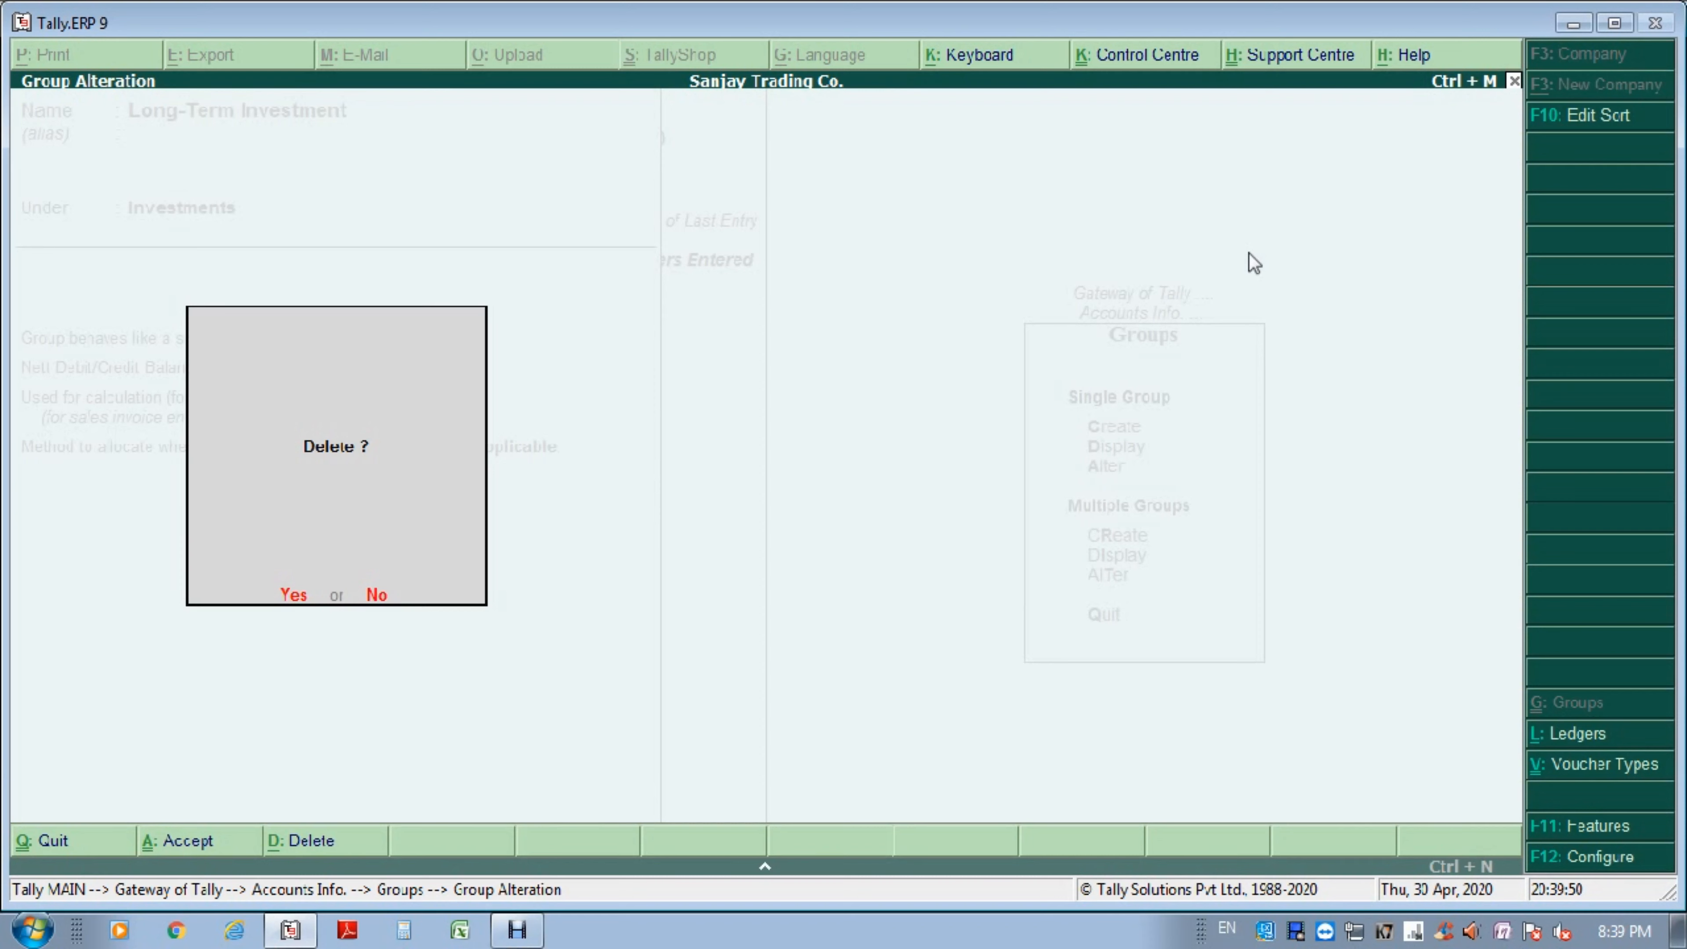
key(n)
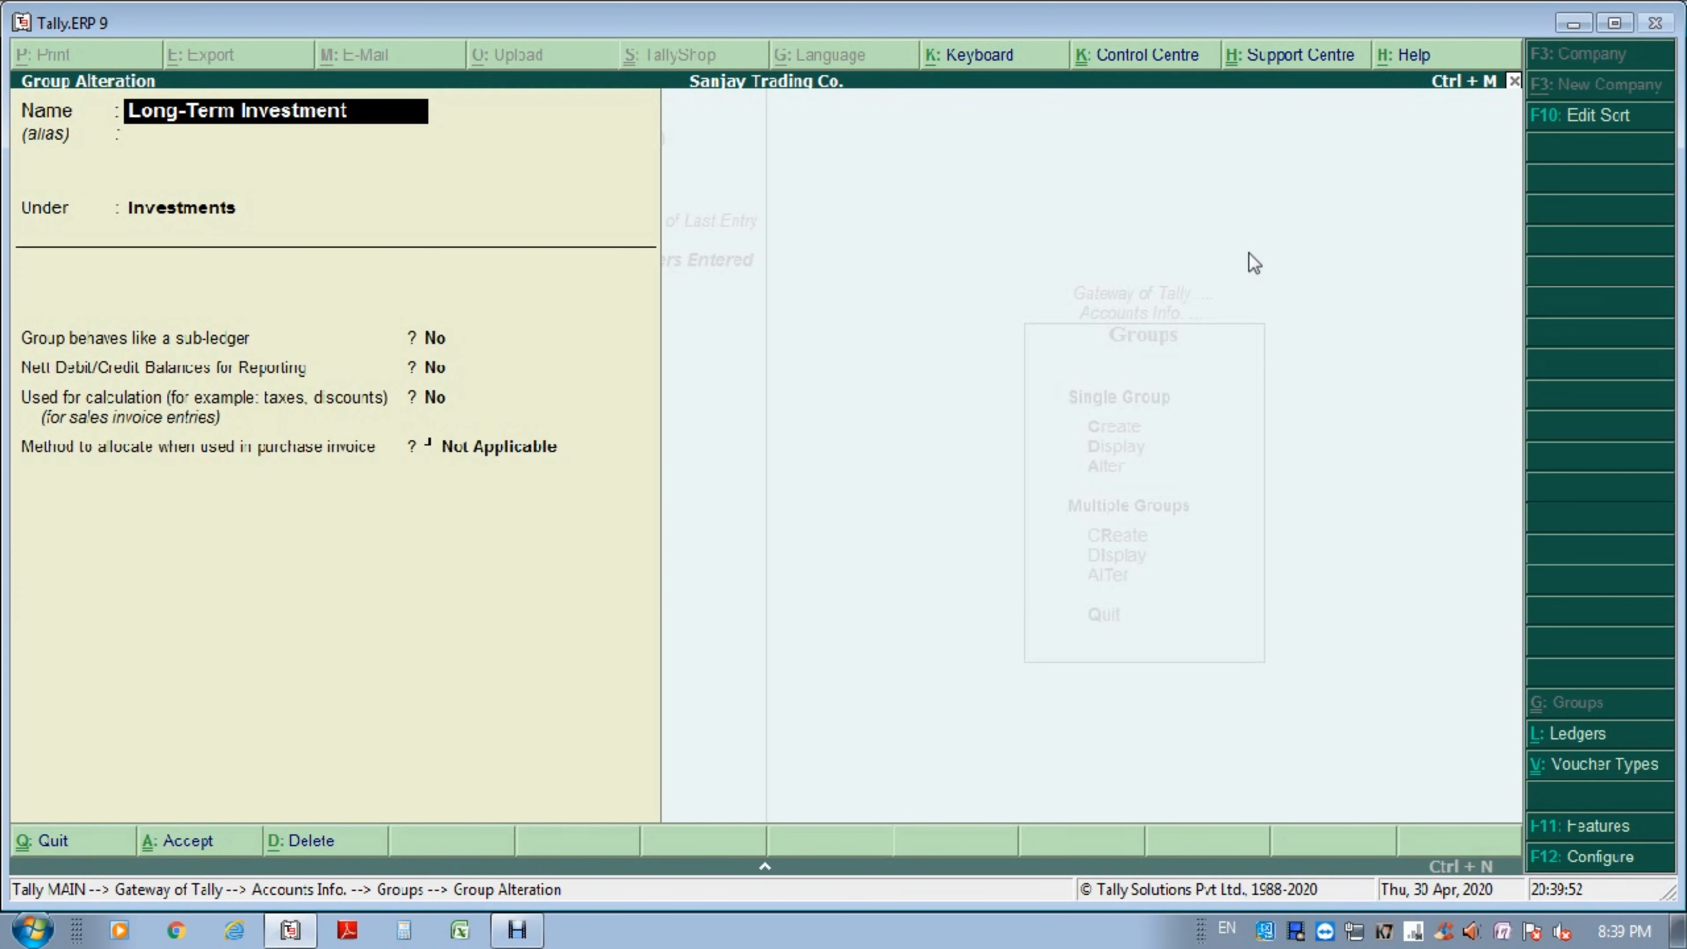
key(Escape)
text(y)
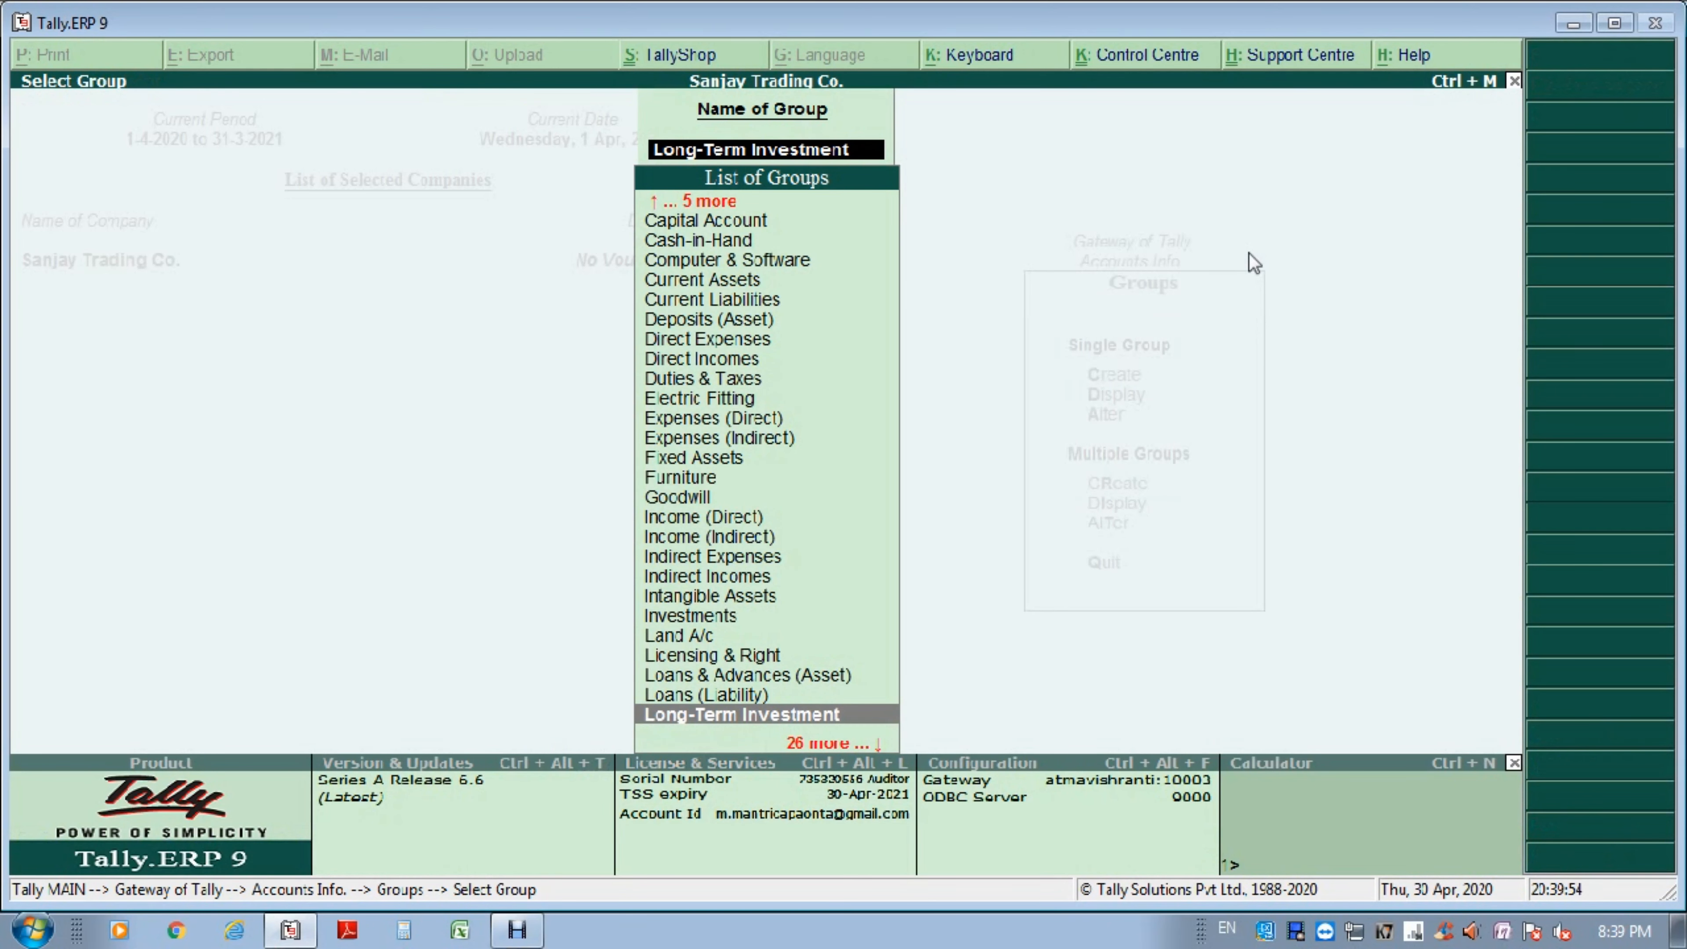
Open the primary Investments group for alteration to check whether deletion is available, and leave it without changes.
text(Inves)
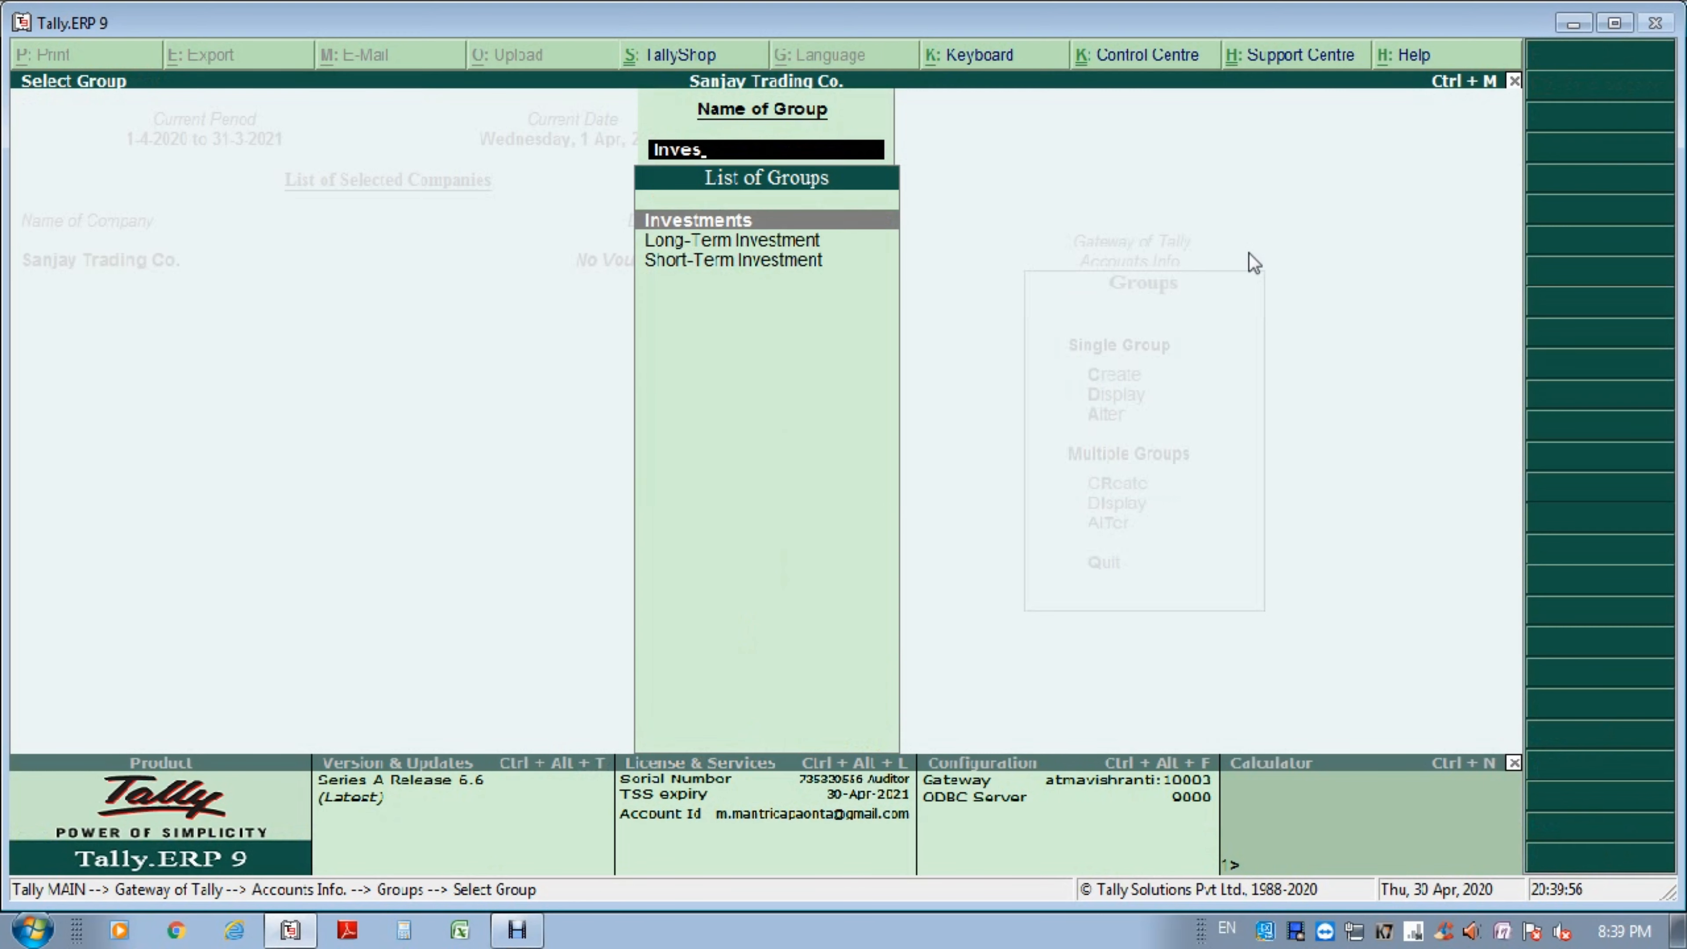
key(Return)
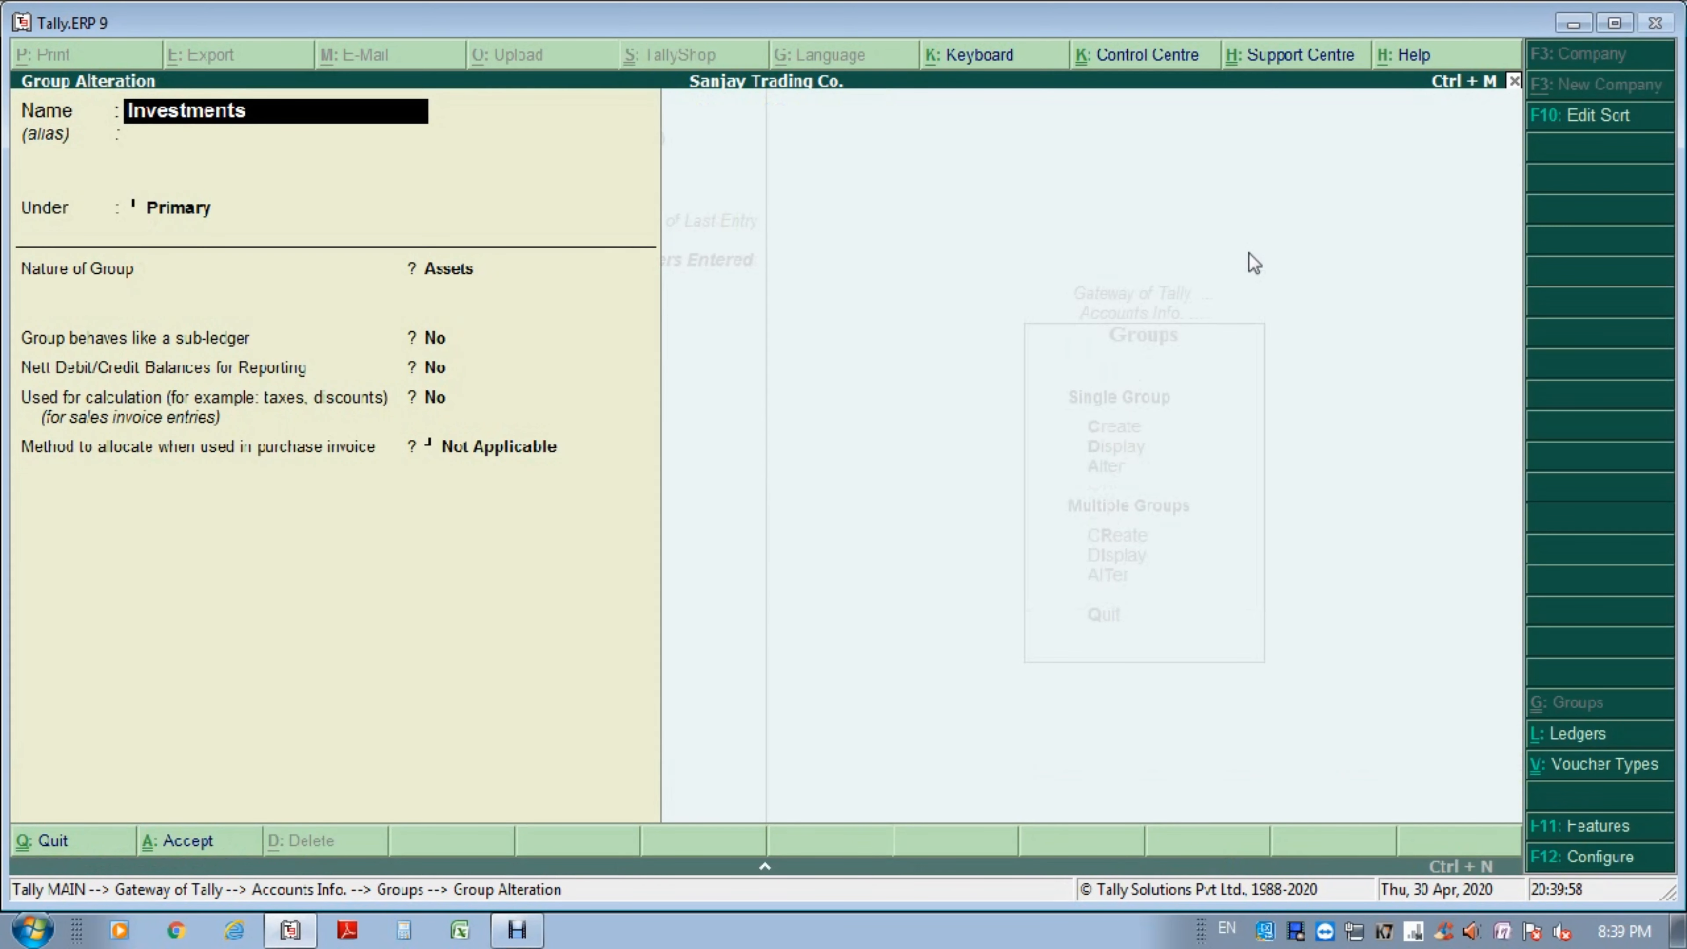
key(Escape)
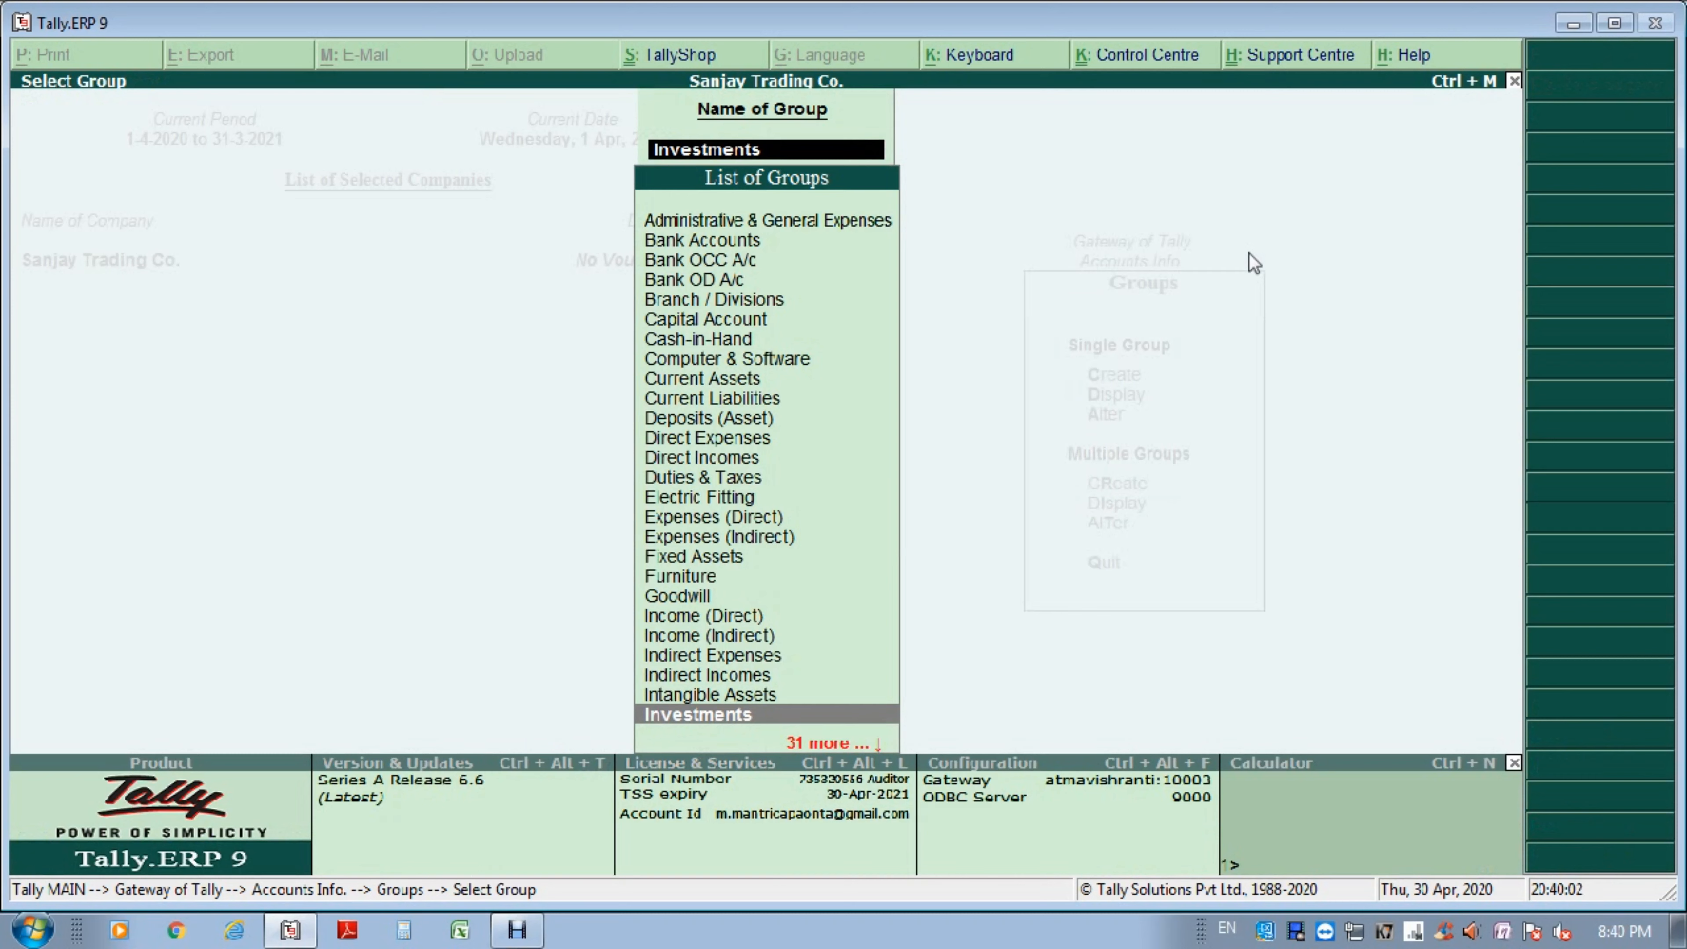
Open the Long-Term Secured Loans group for alteration, request its deletion and cancel it, returning to the group list.
text(Lon)
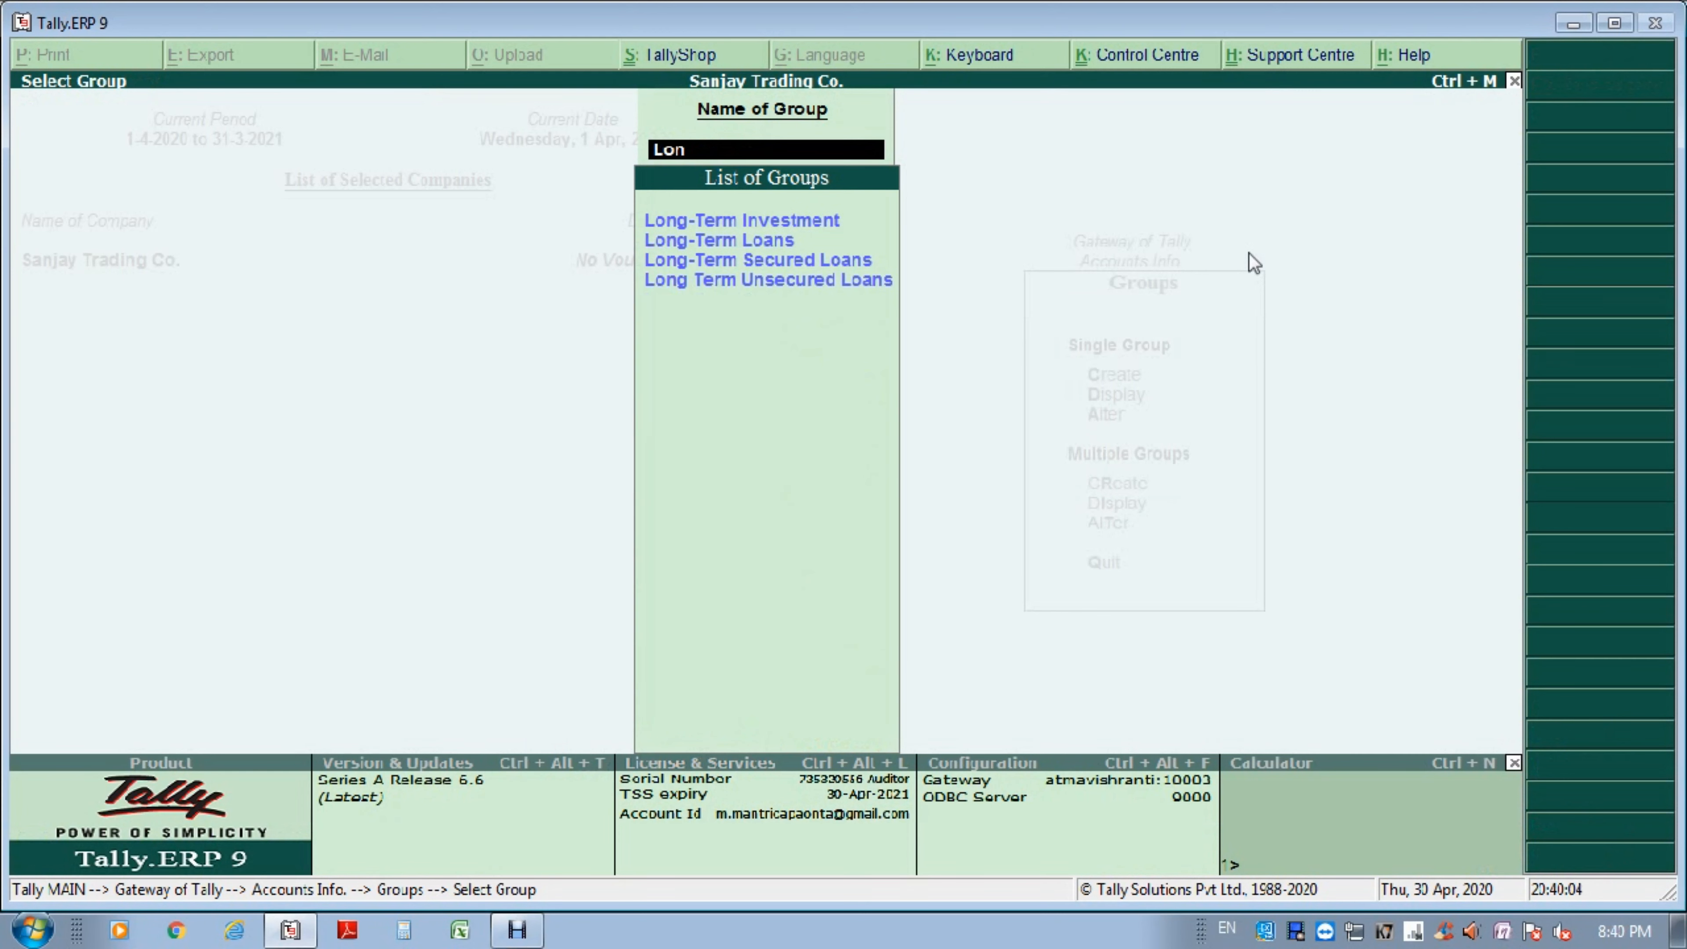
key(Down)
key(Down)
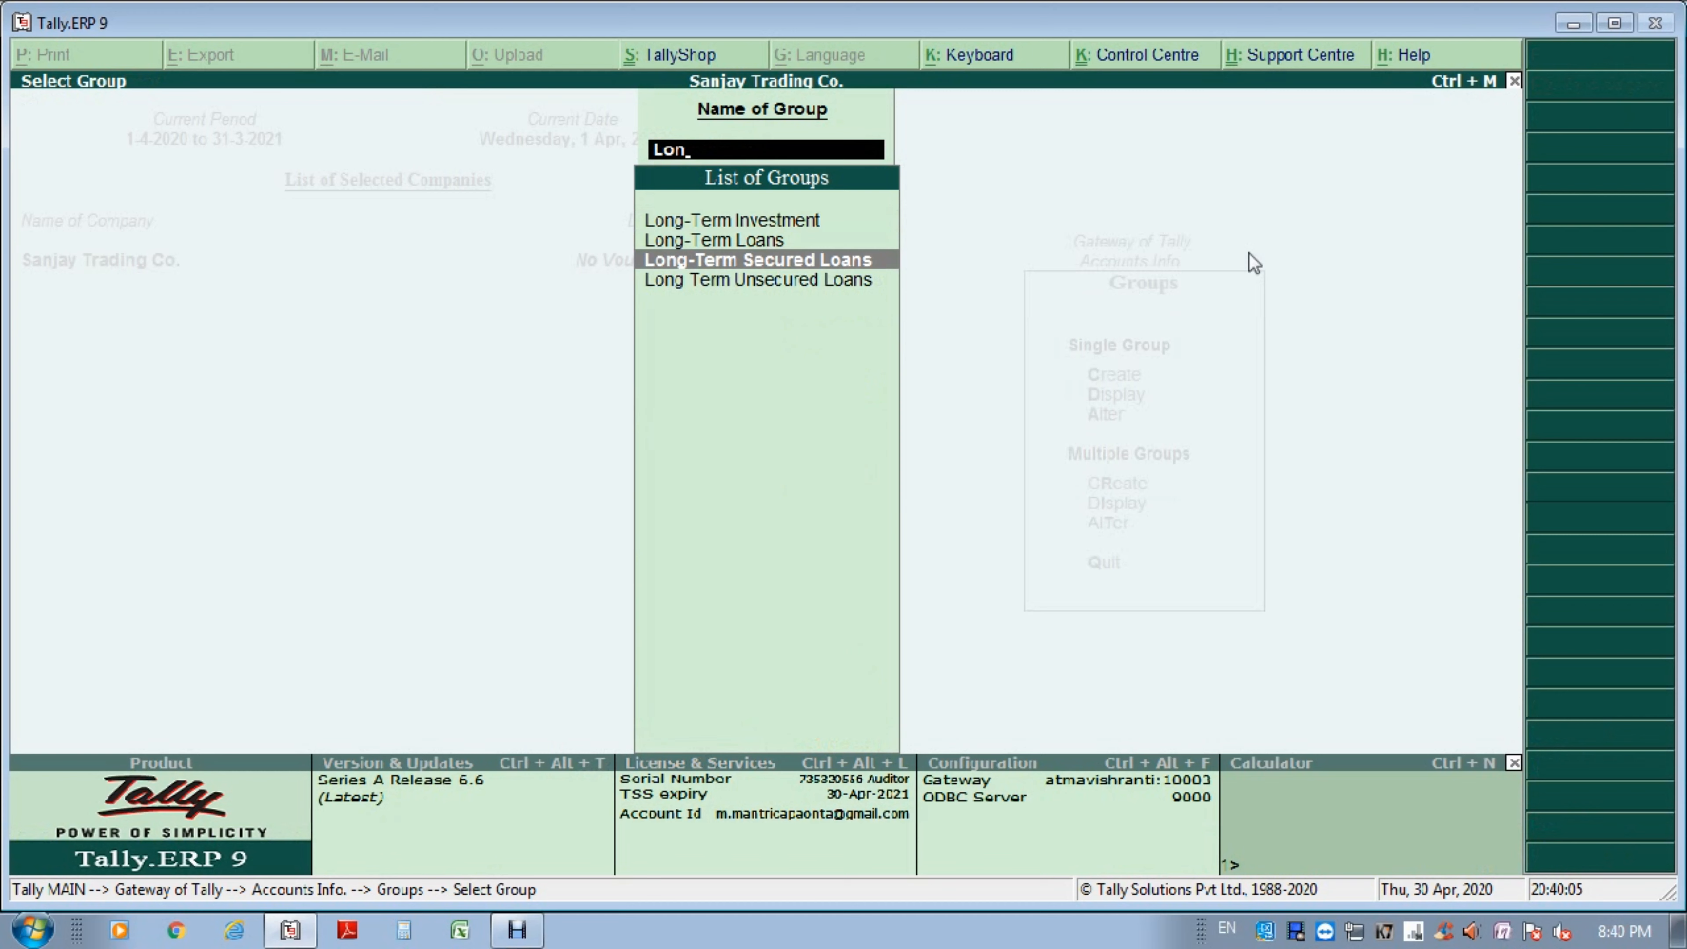
click(1297, 248)
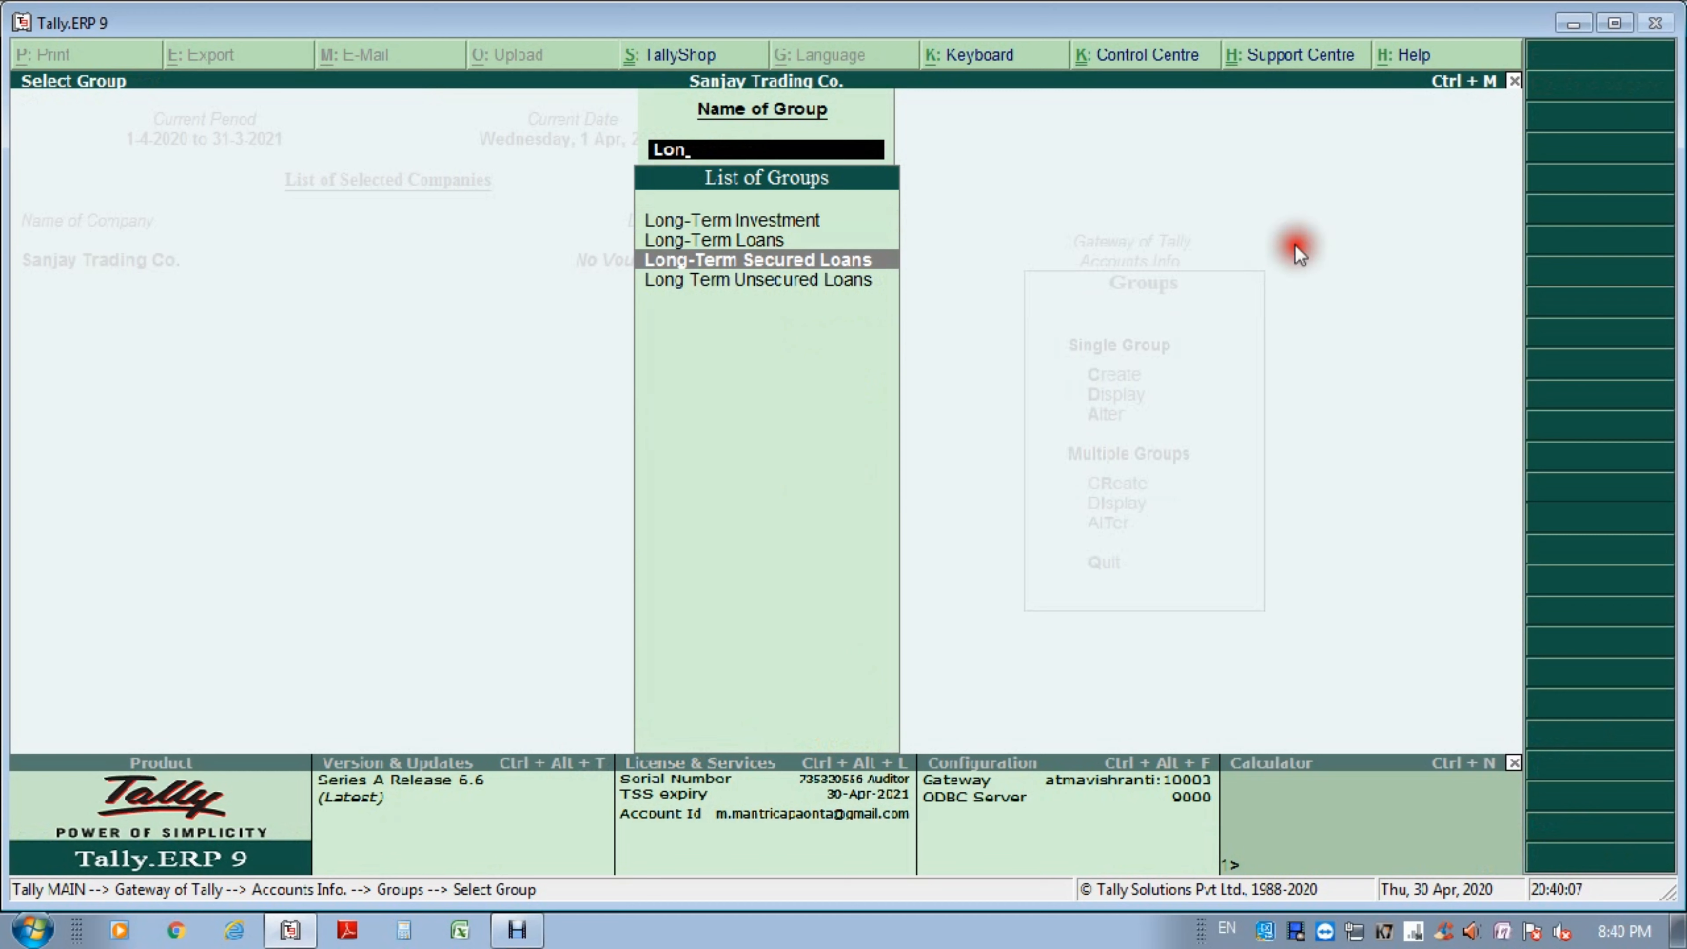
click(1330, 238)
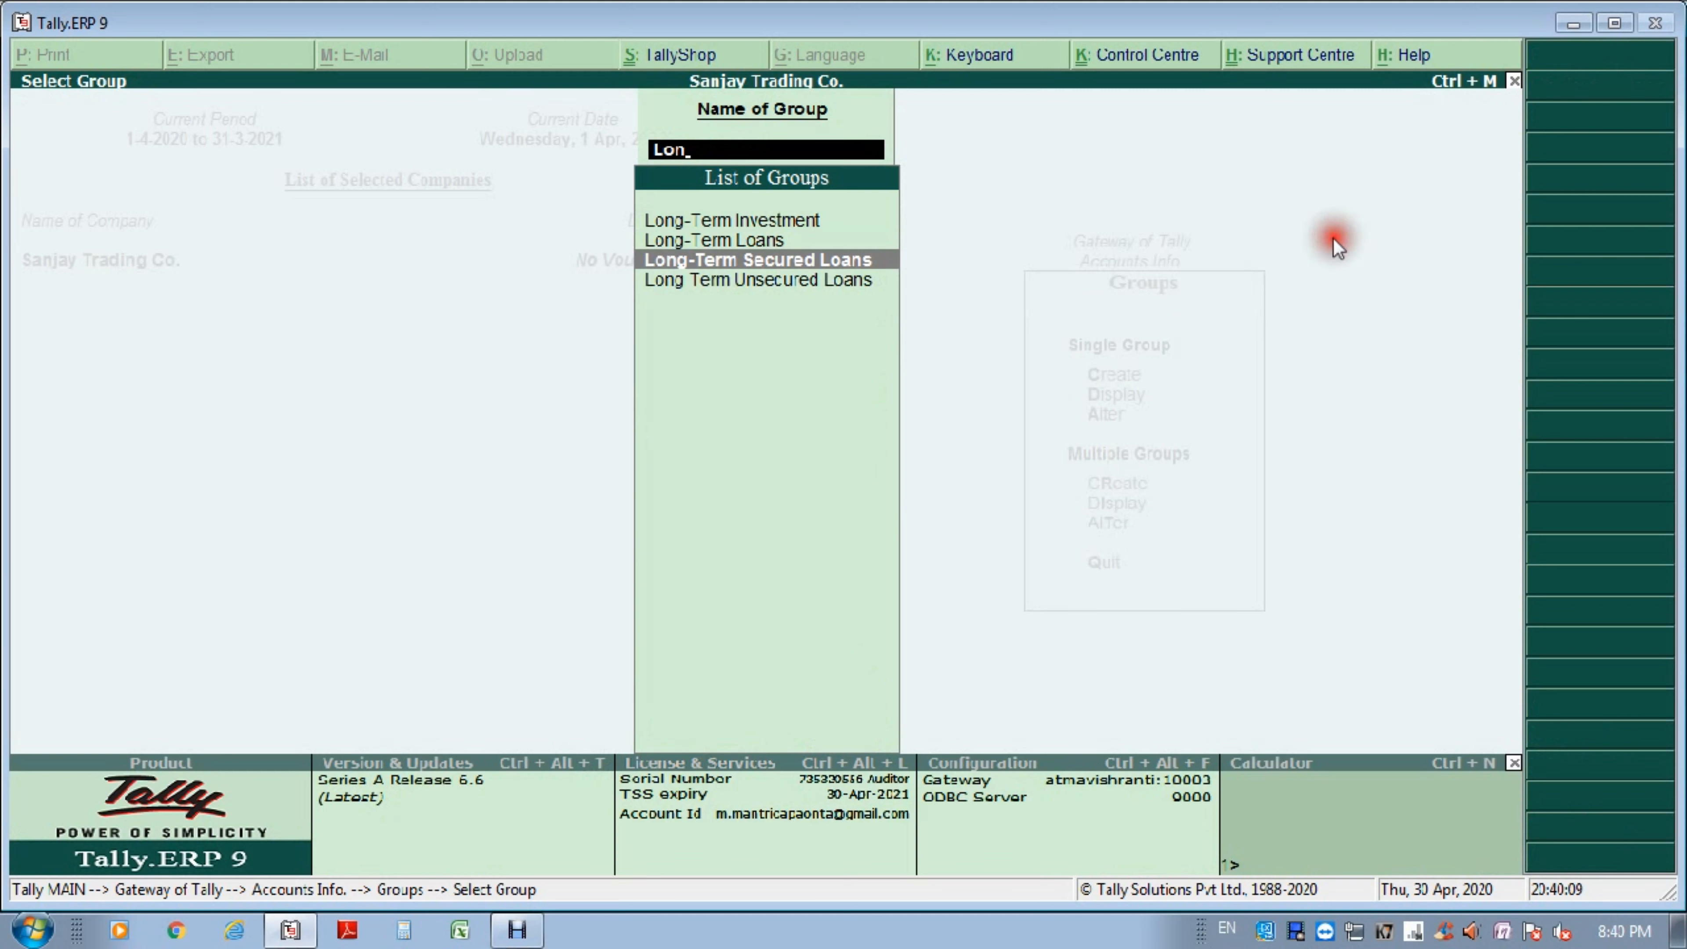
key(Return)
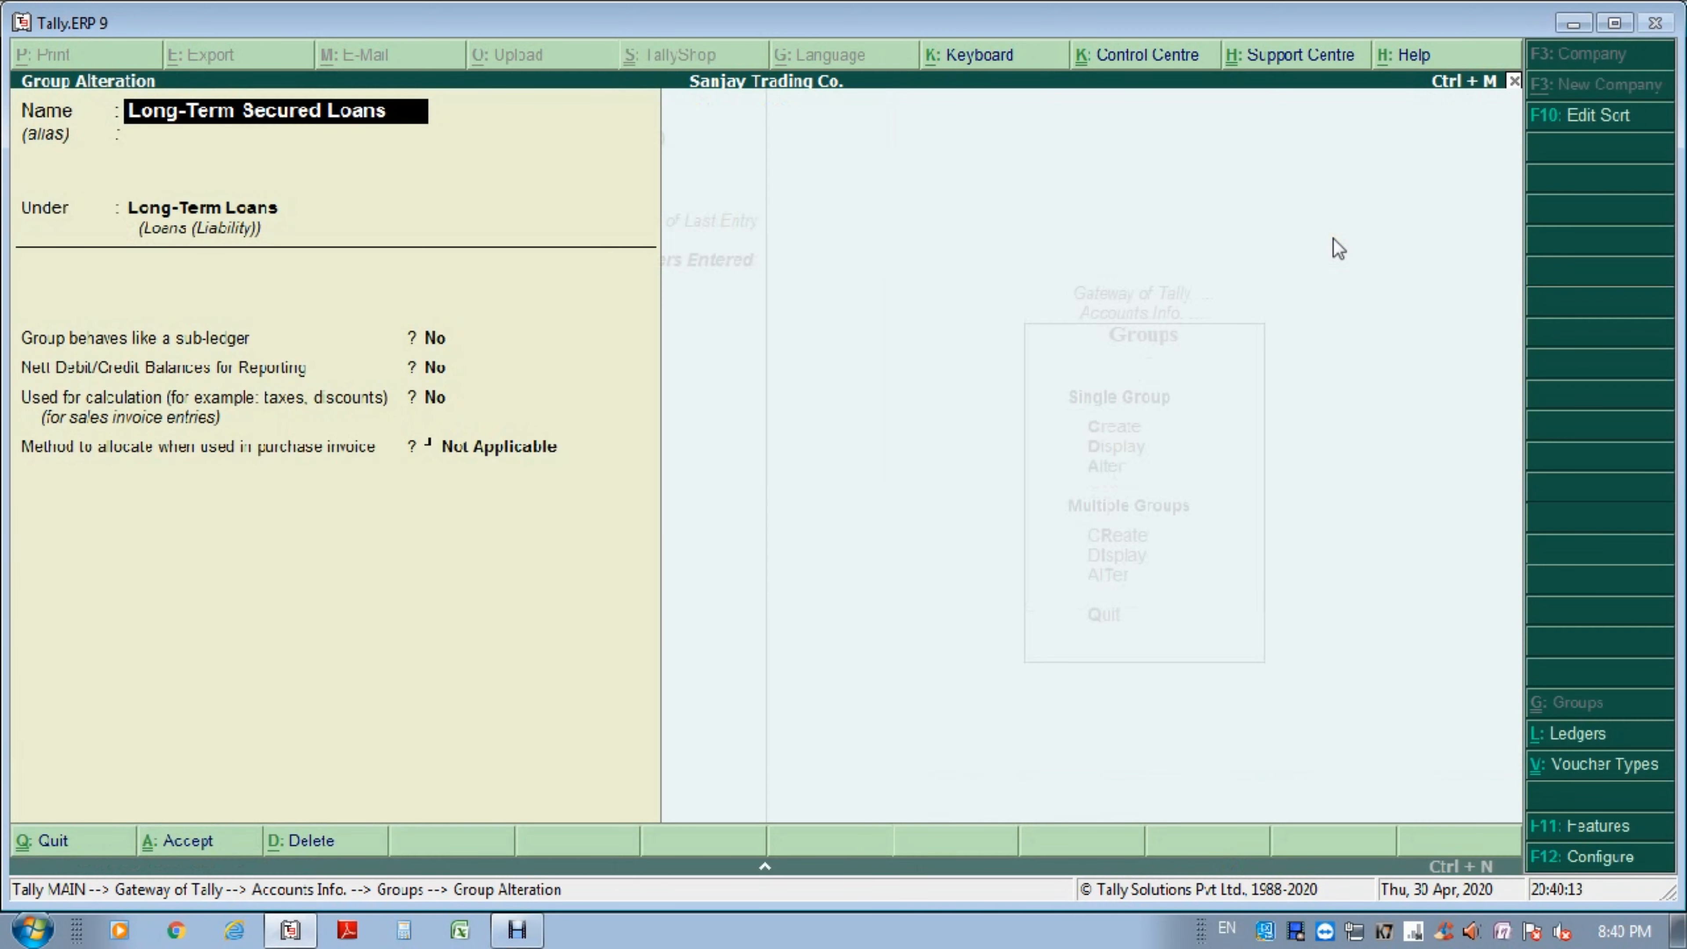
key(alt+d)
key(Escape)
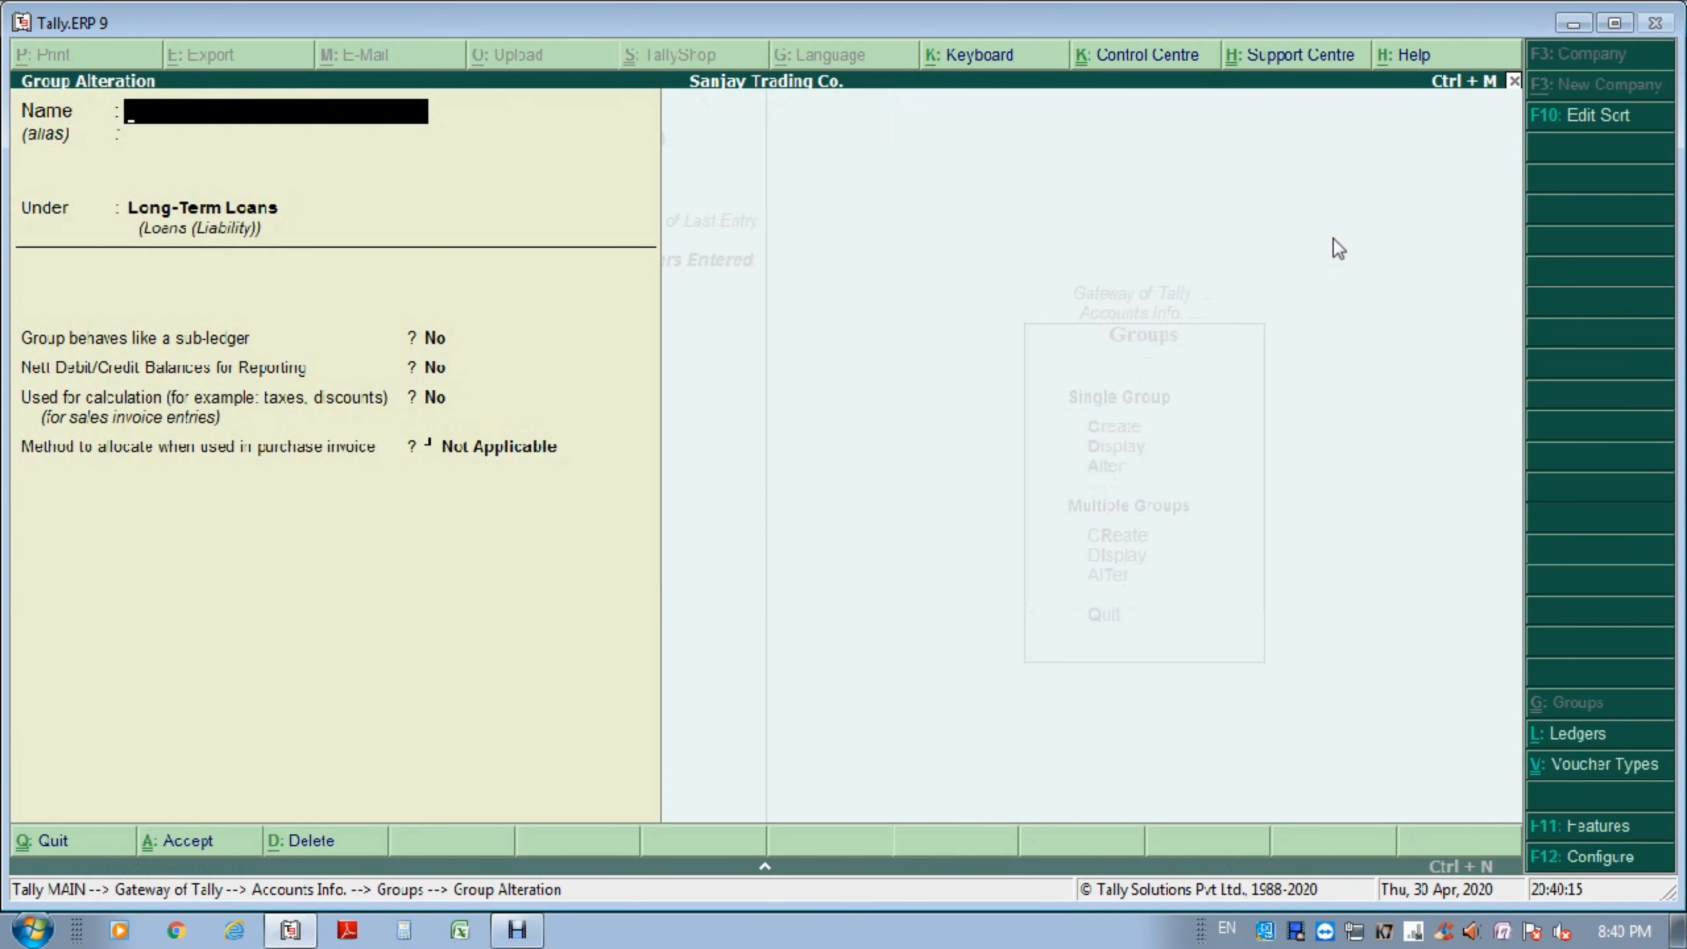
key(Escape)
Open the Long-Term Loans parent group for alteration to check whether deletion is available, and leave it without changes.
text(Long)
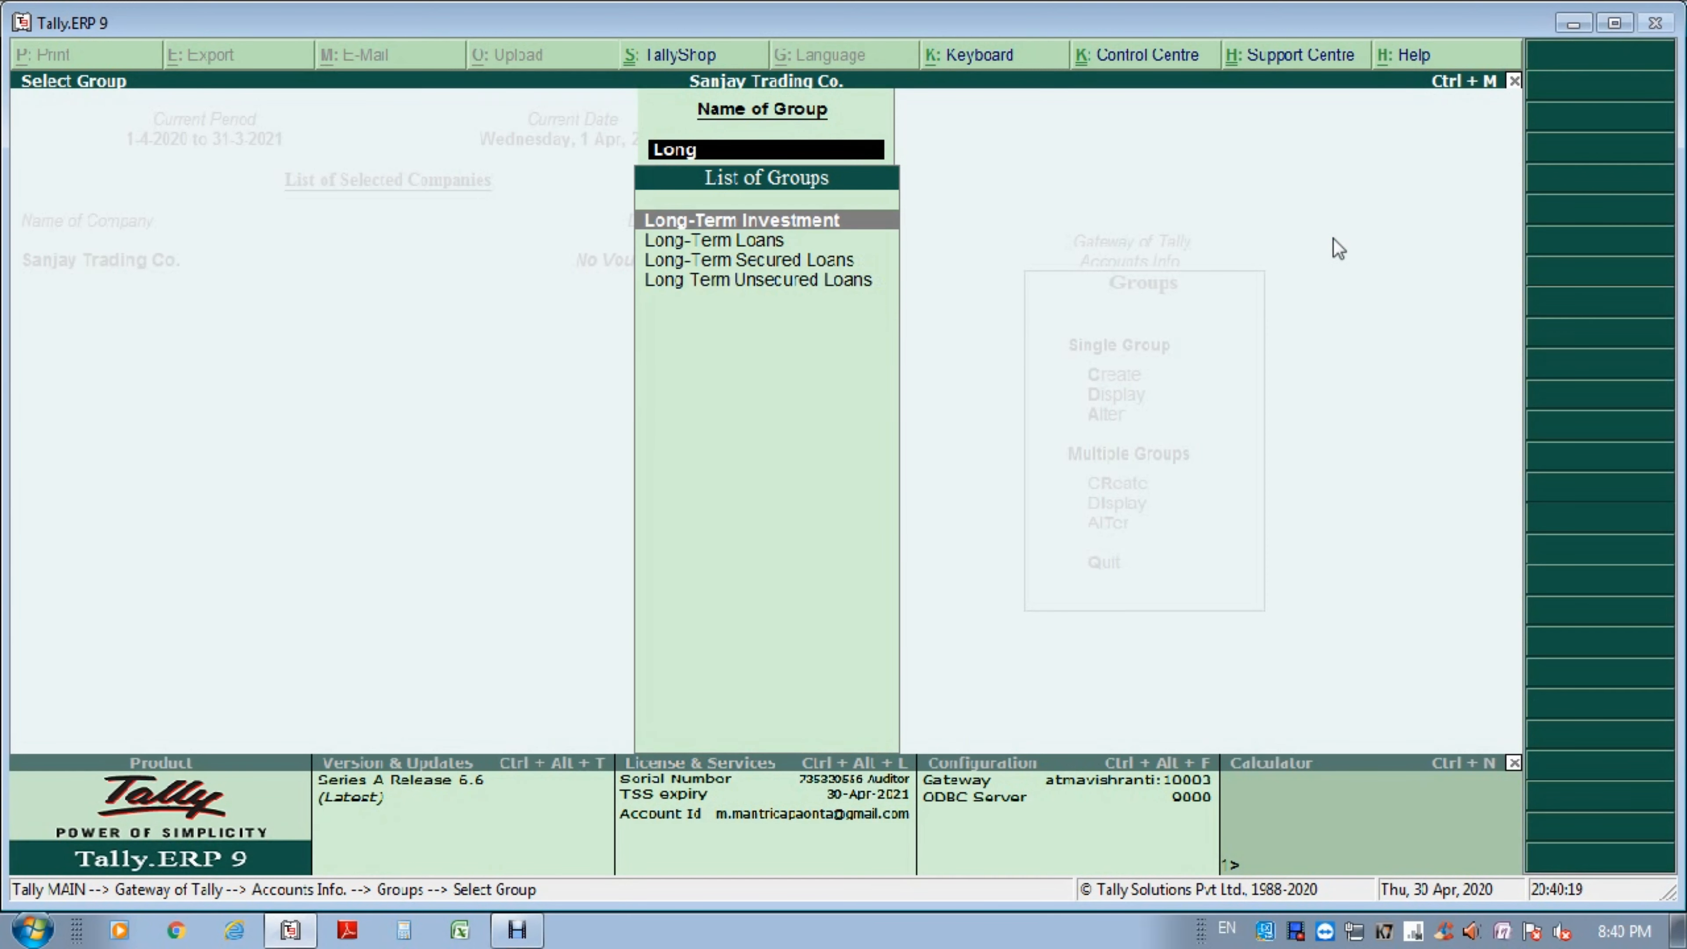
key(Down)
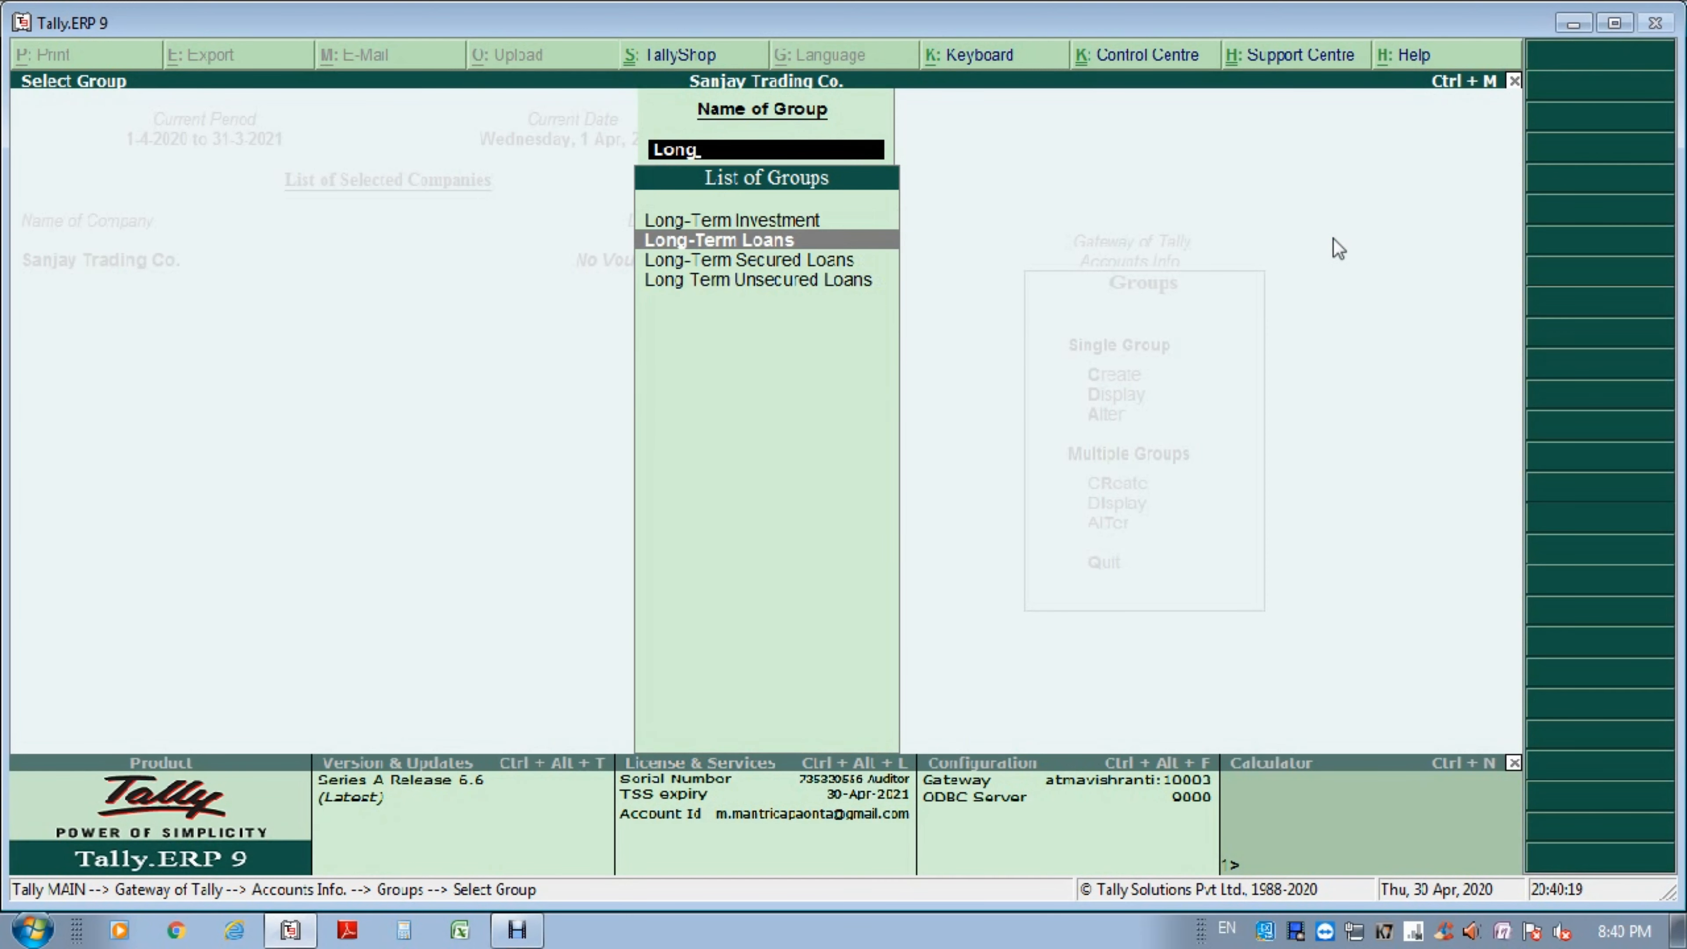
key(Return)
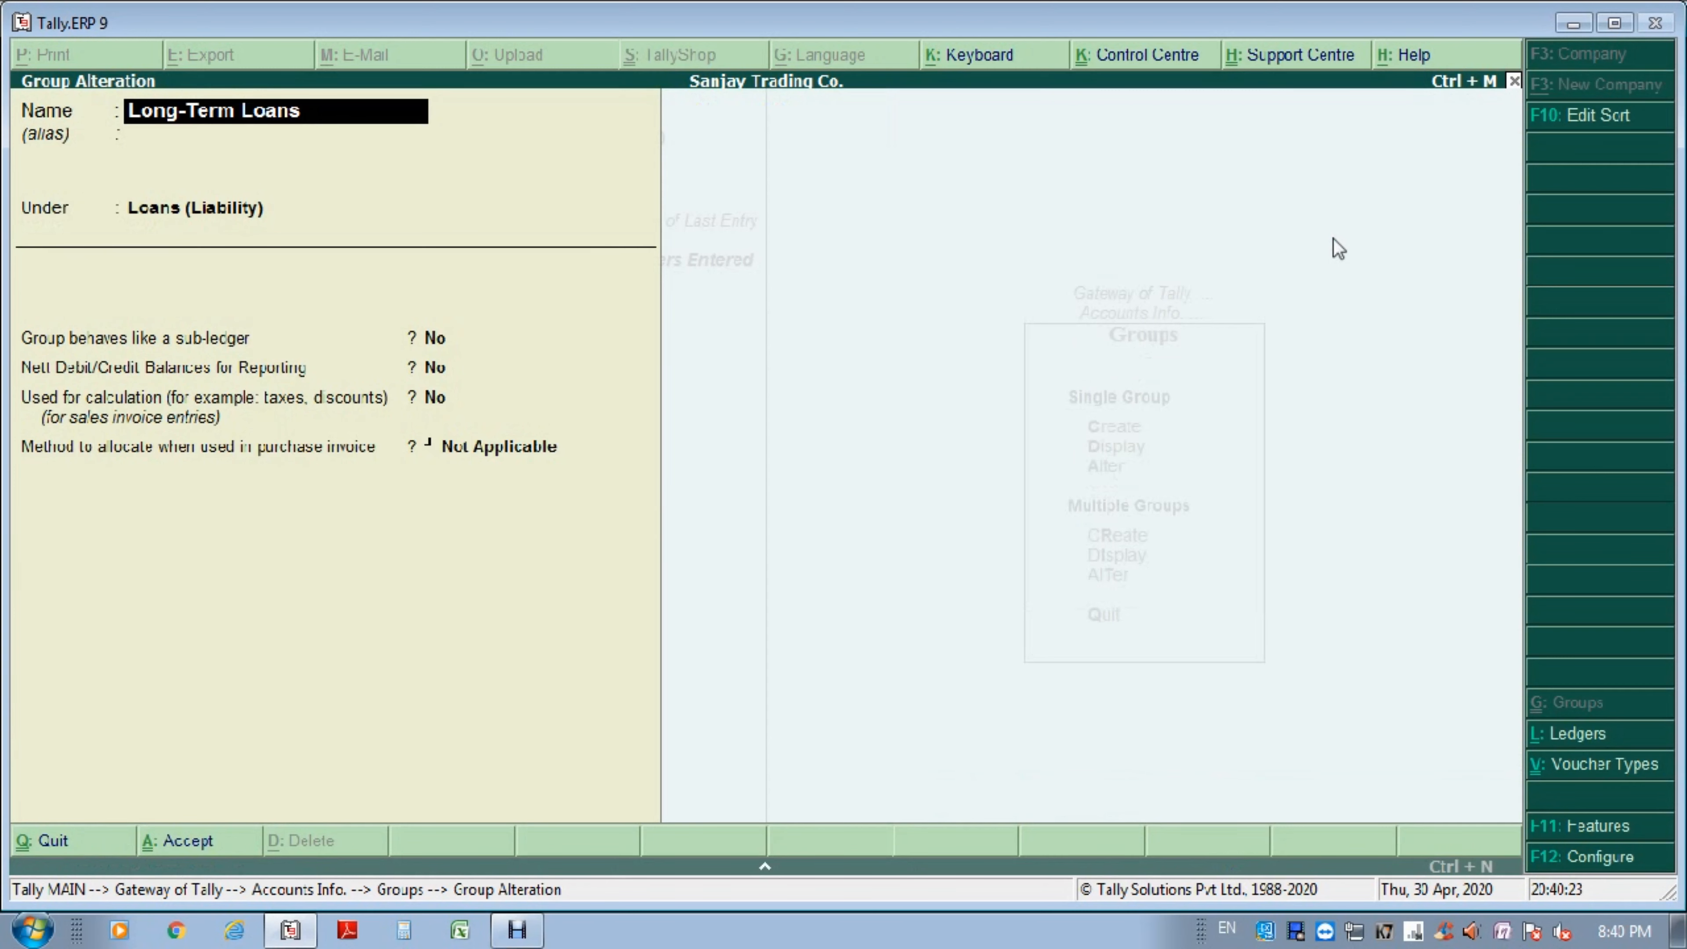
key(Escape)
Open the Long-Term Secured Loans group for alteration and delete it, confirming the deletion.
text(Long)
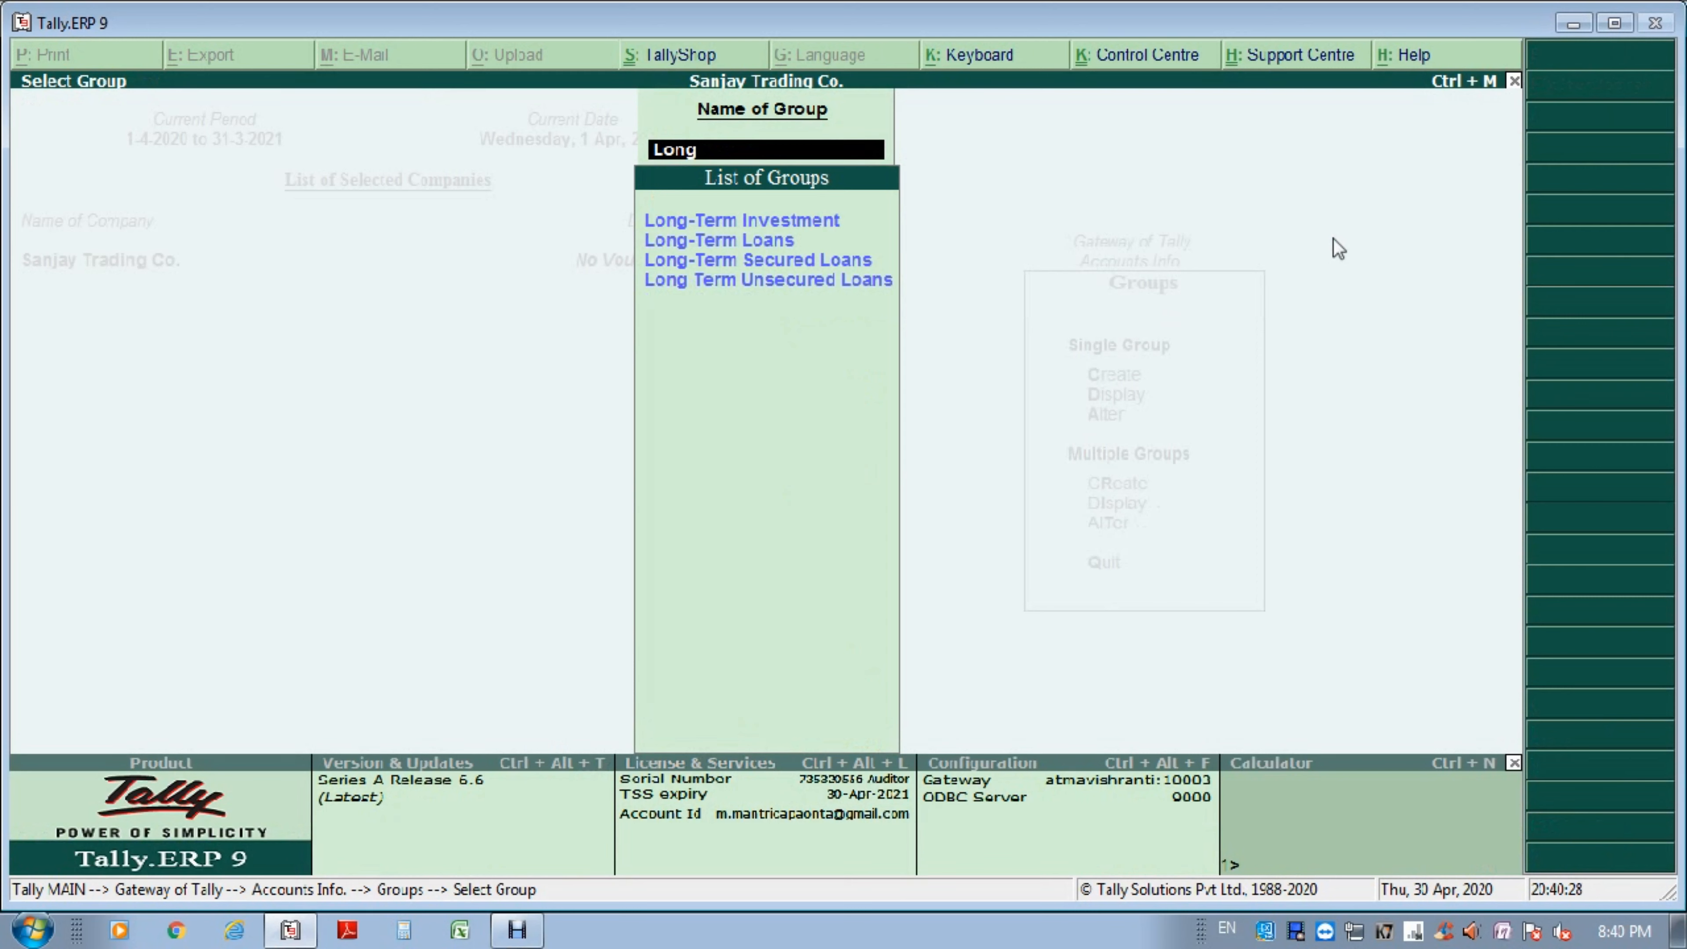
key(Down)
key(Down)
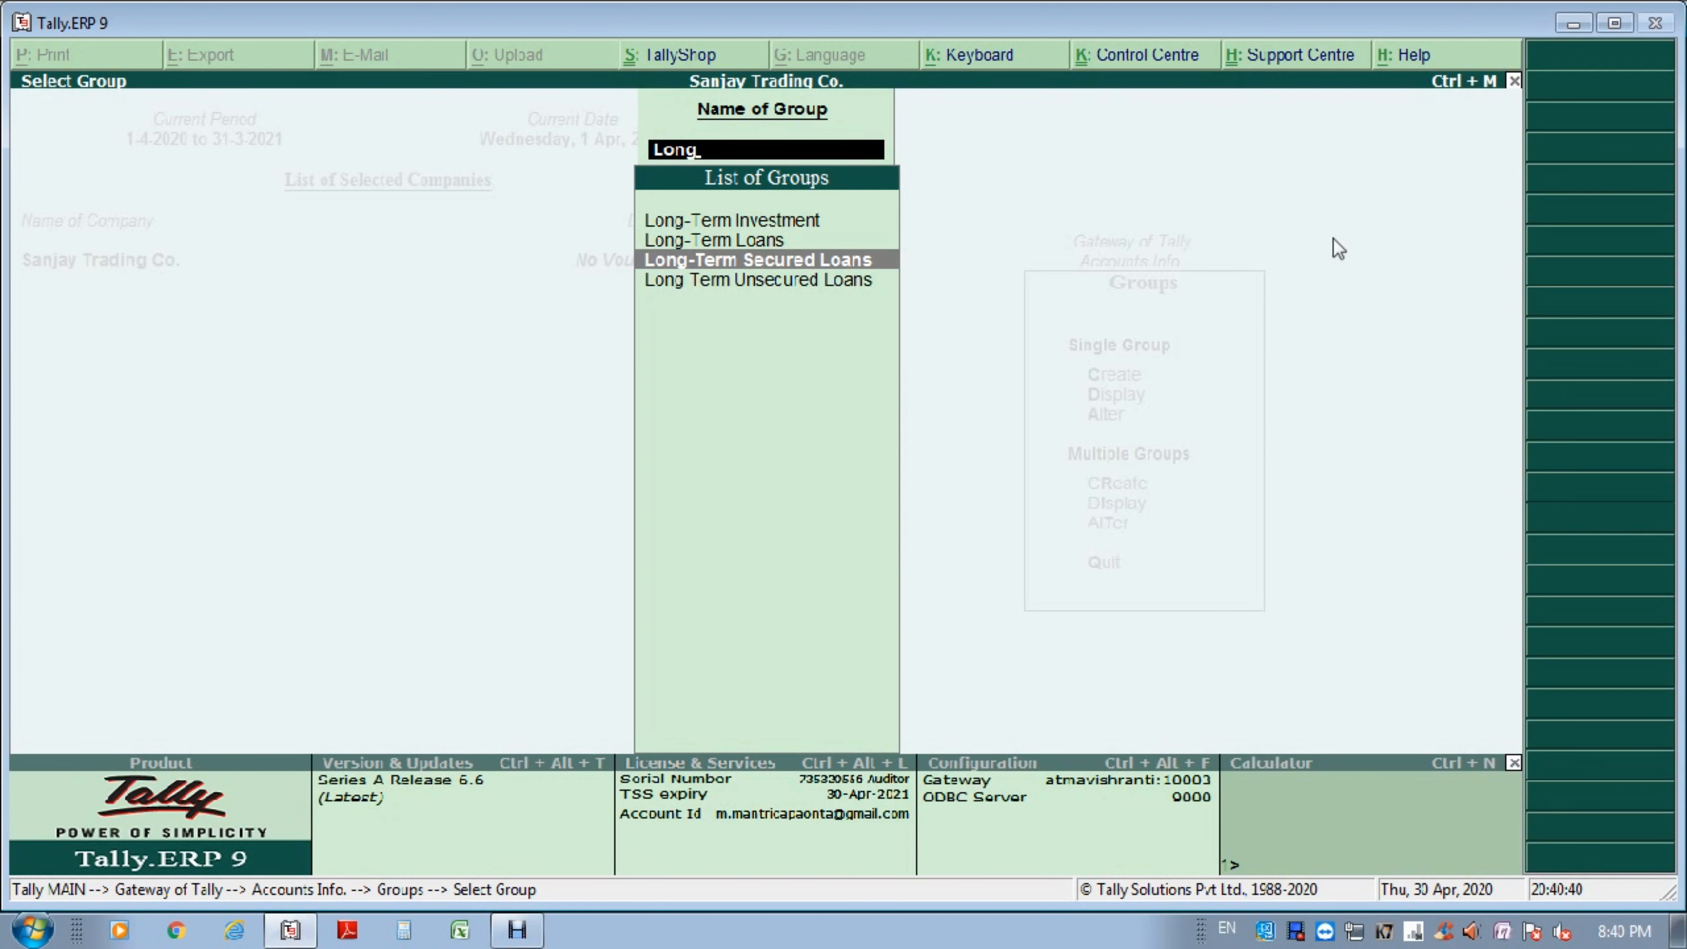
key(Return)
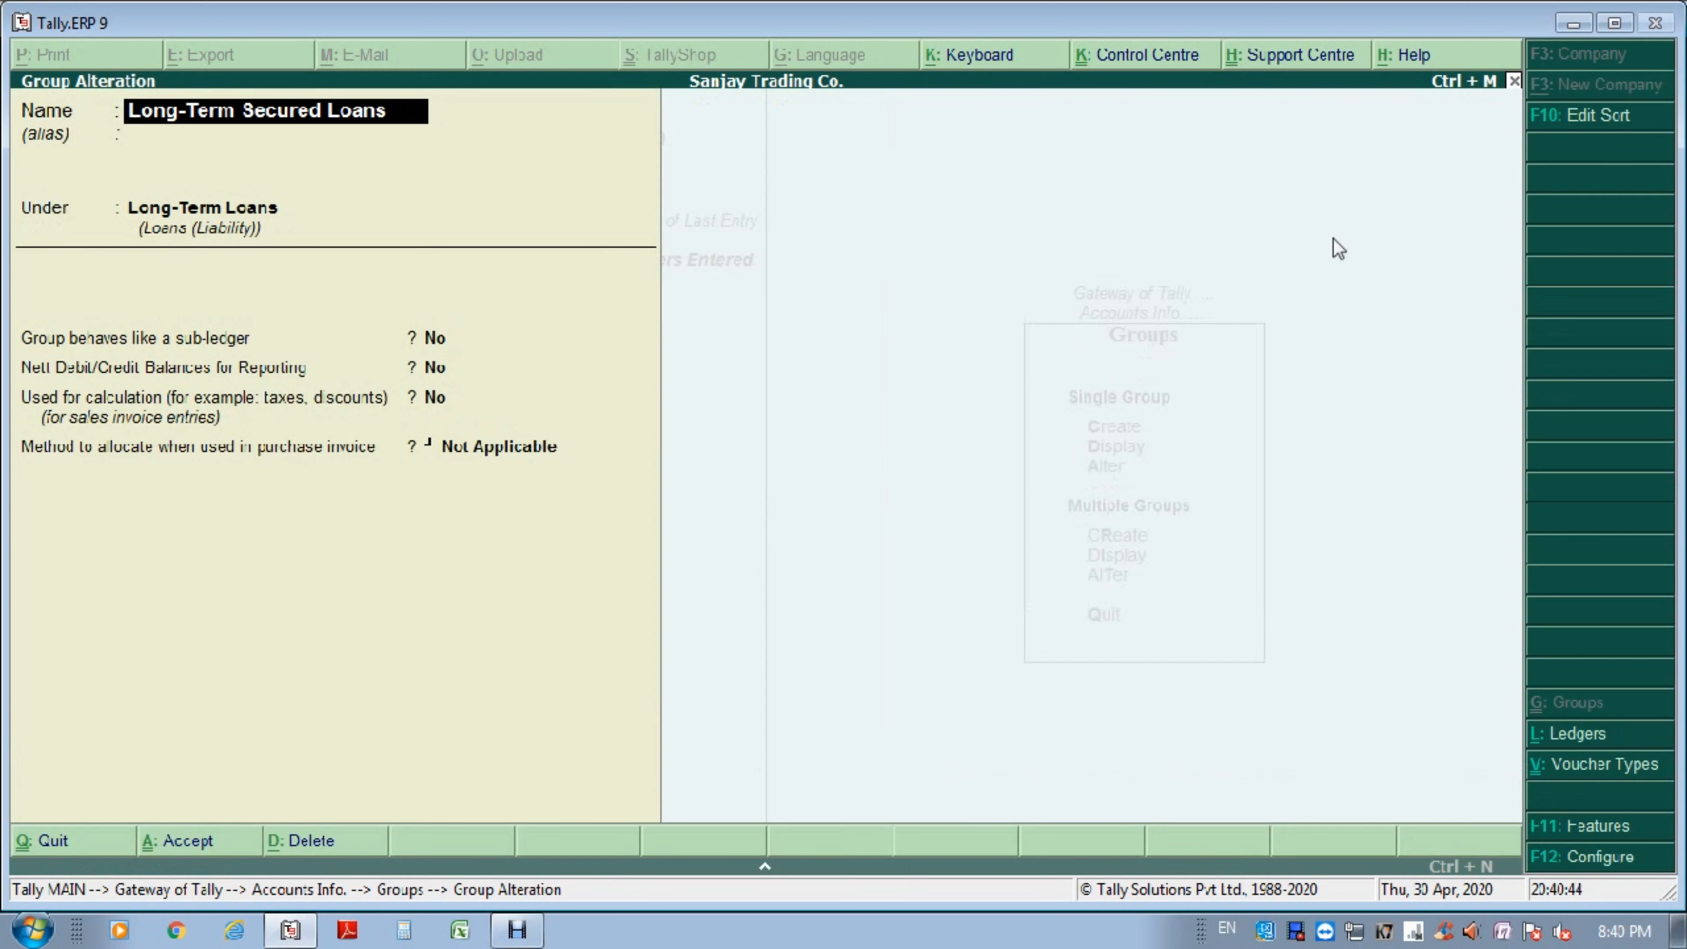
key(alt+d)
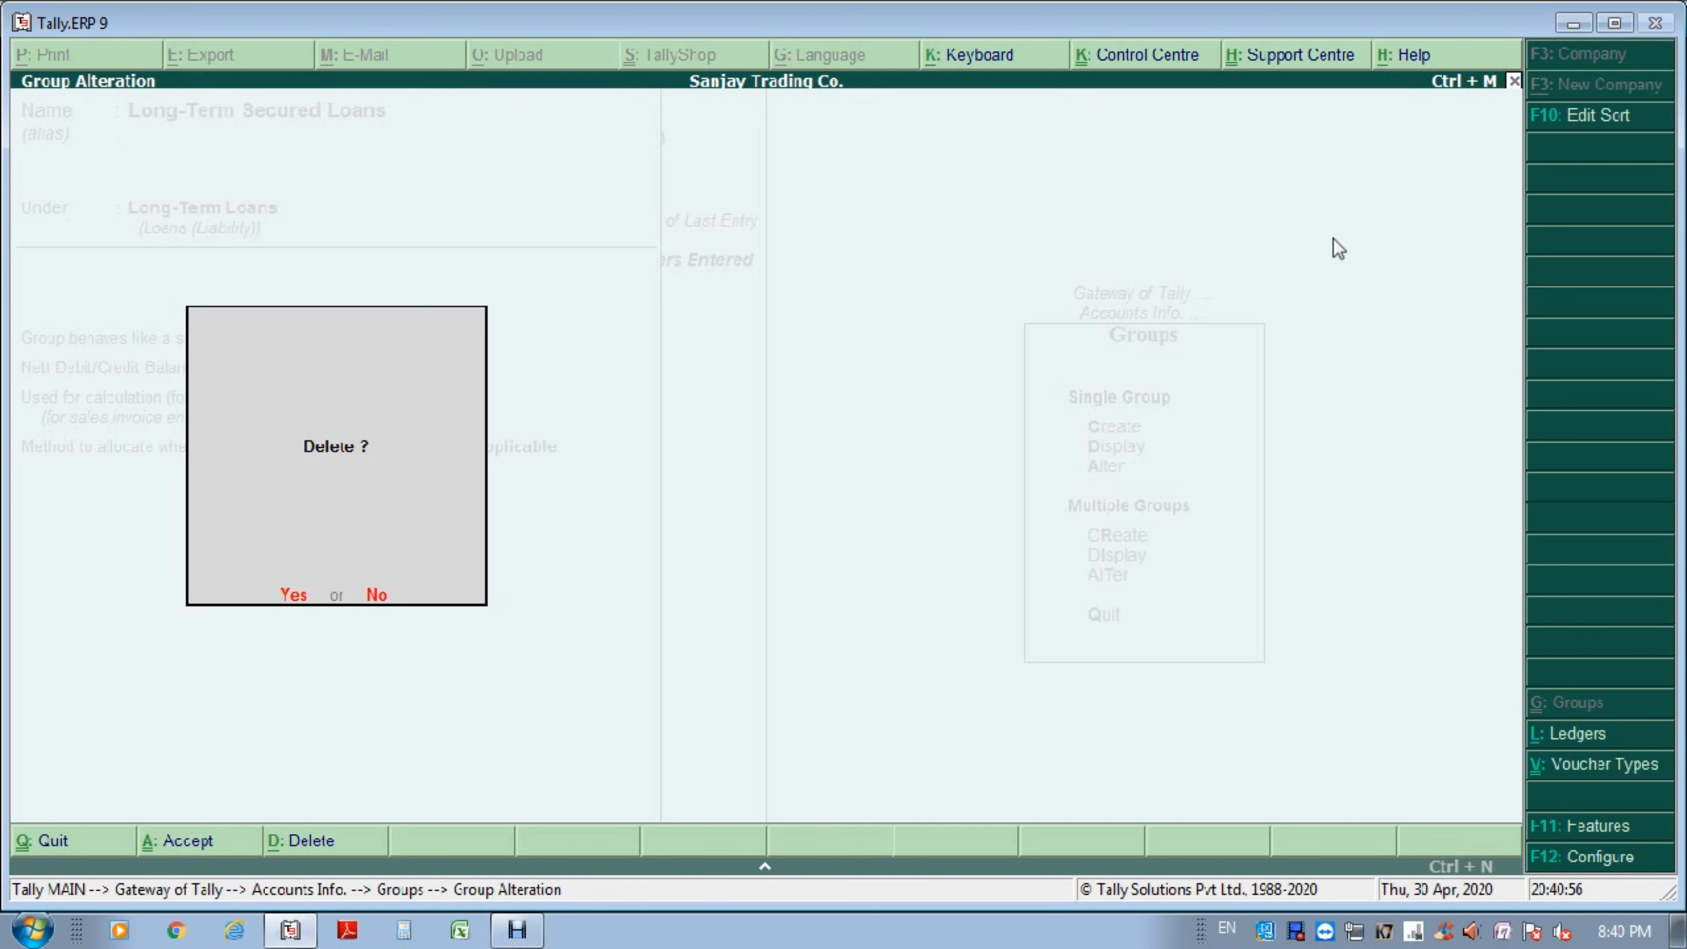
key(y)
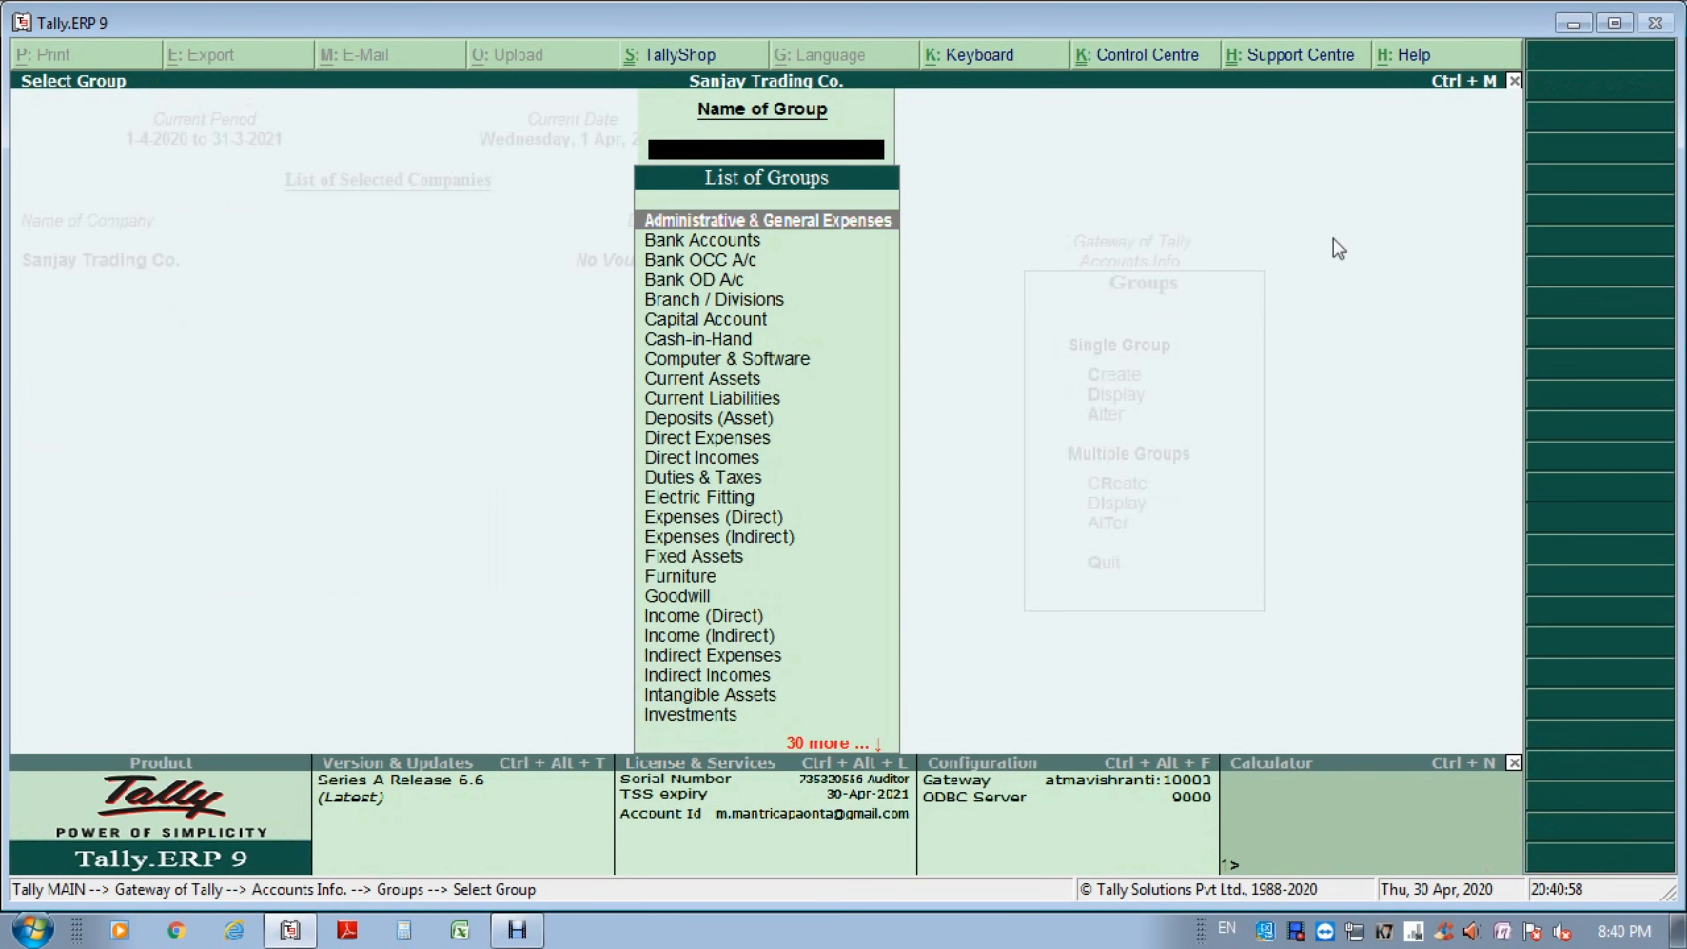
Open the Long Term Unsecured Loans group for alteration and delete it, confirming the deletion.
text(Long)
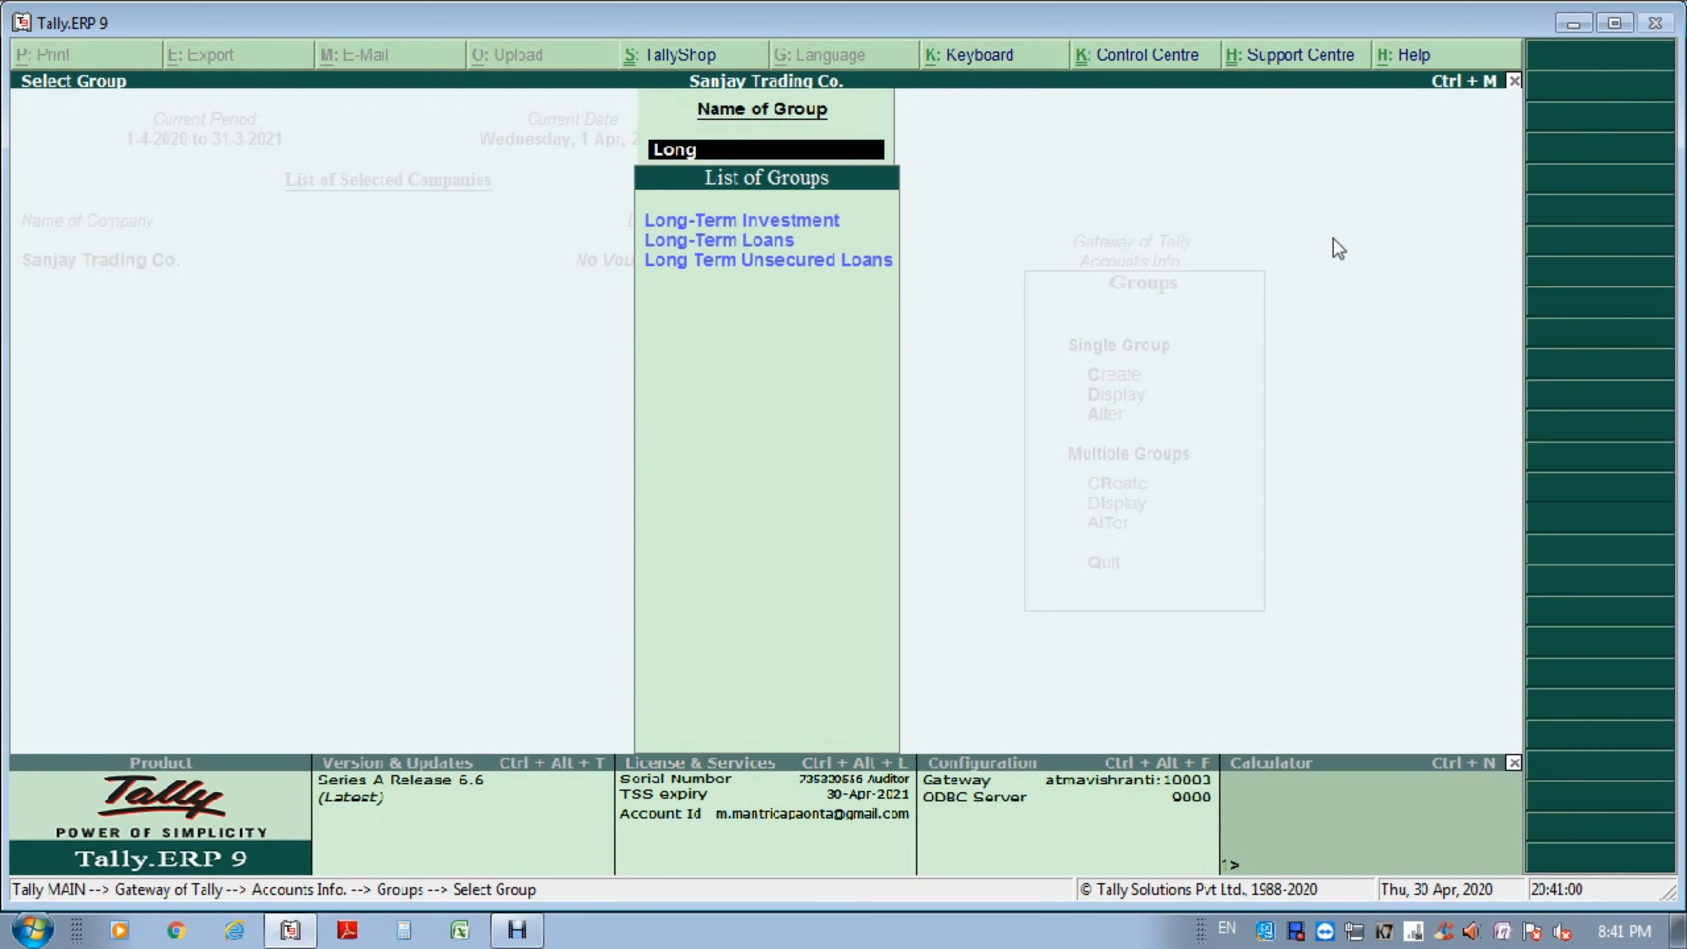
key(Down)
key(Down)
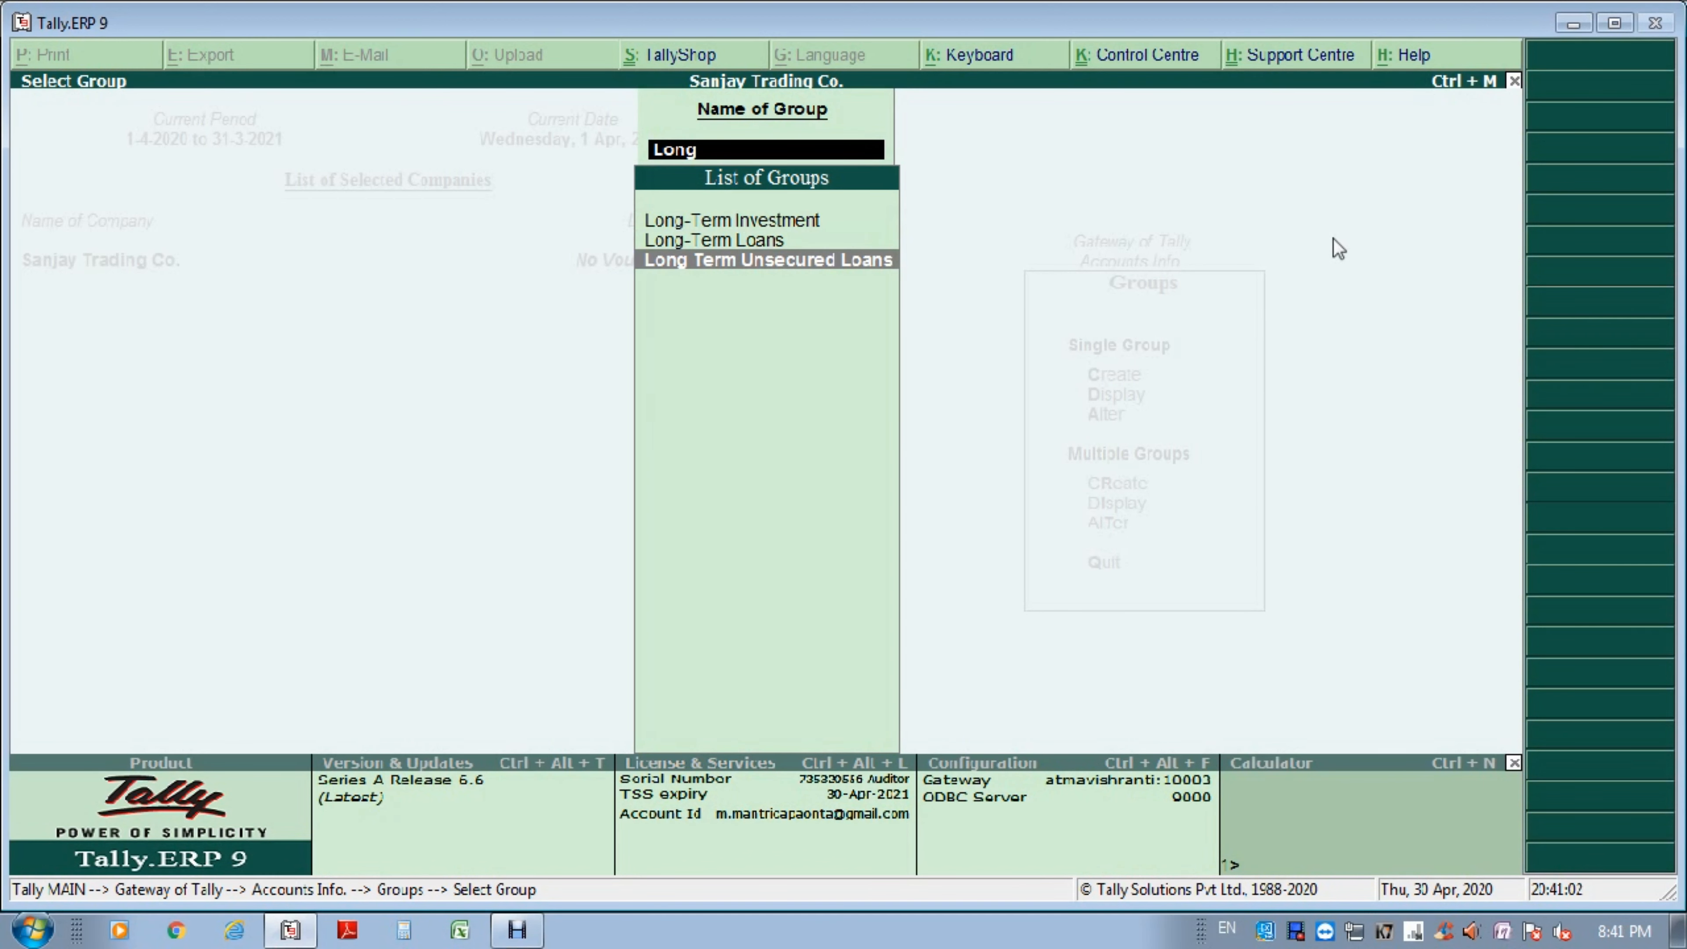
key(Return)
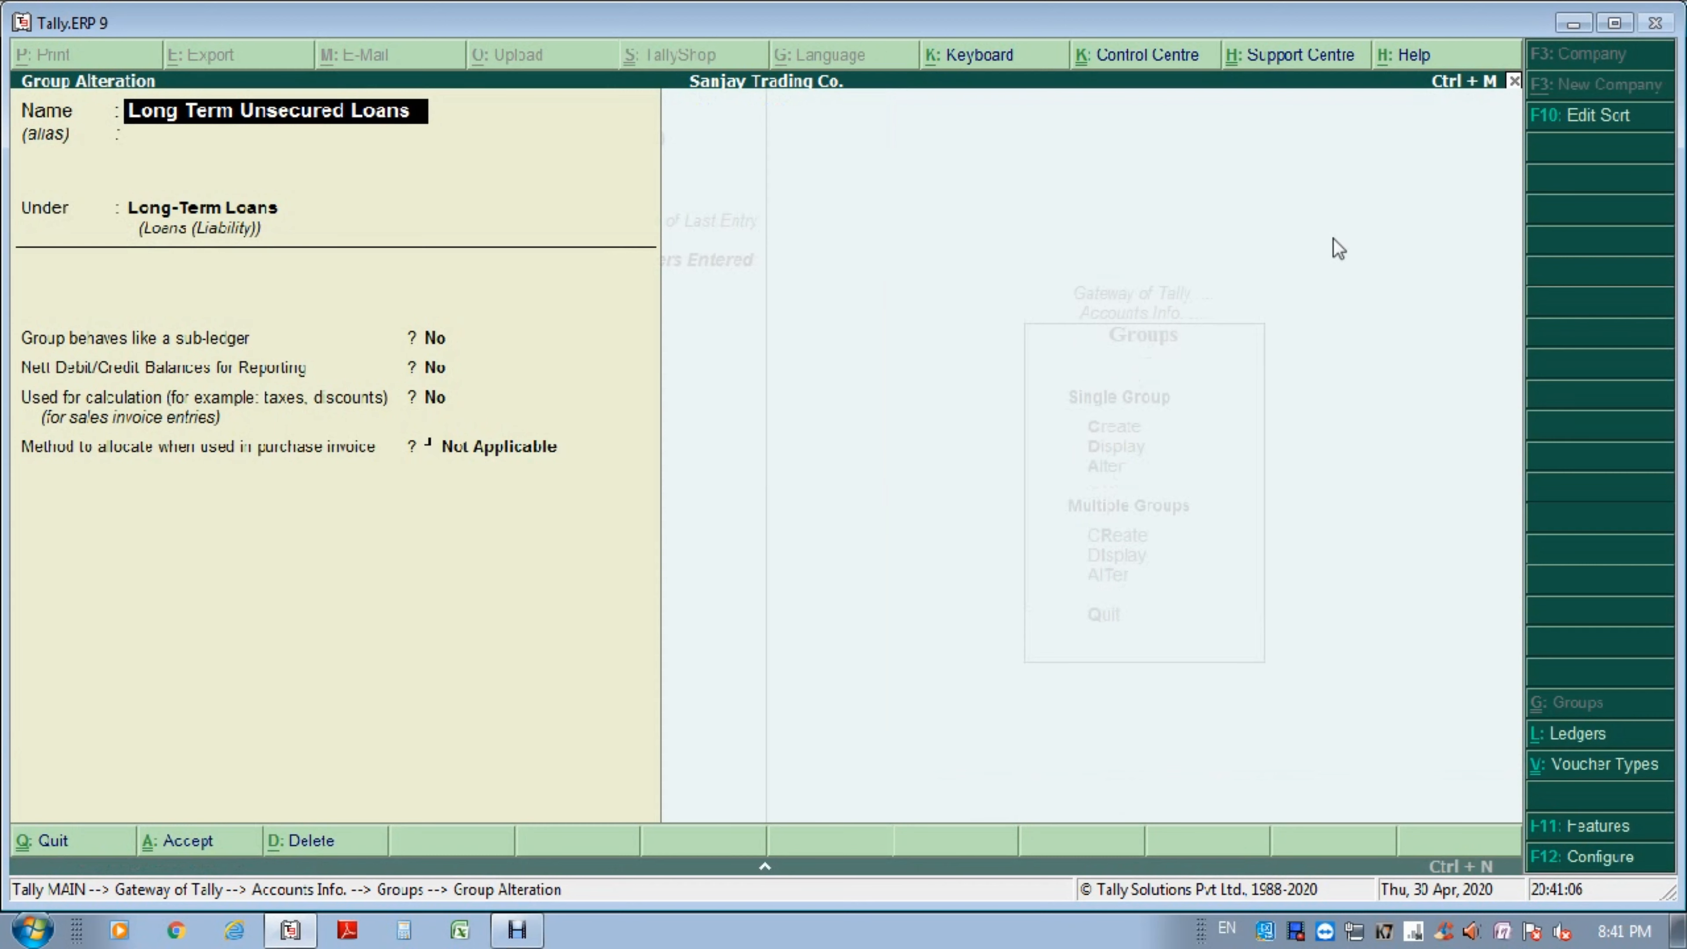
key(alt+d)
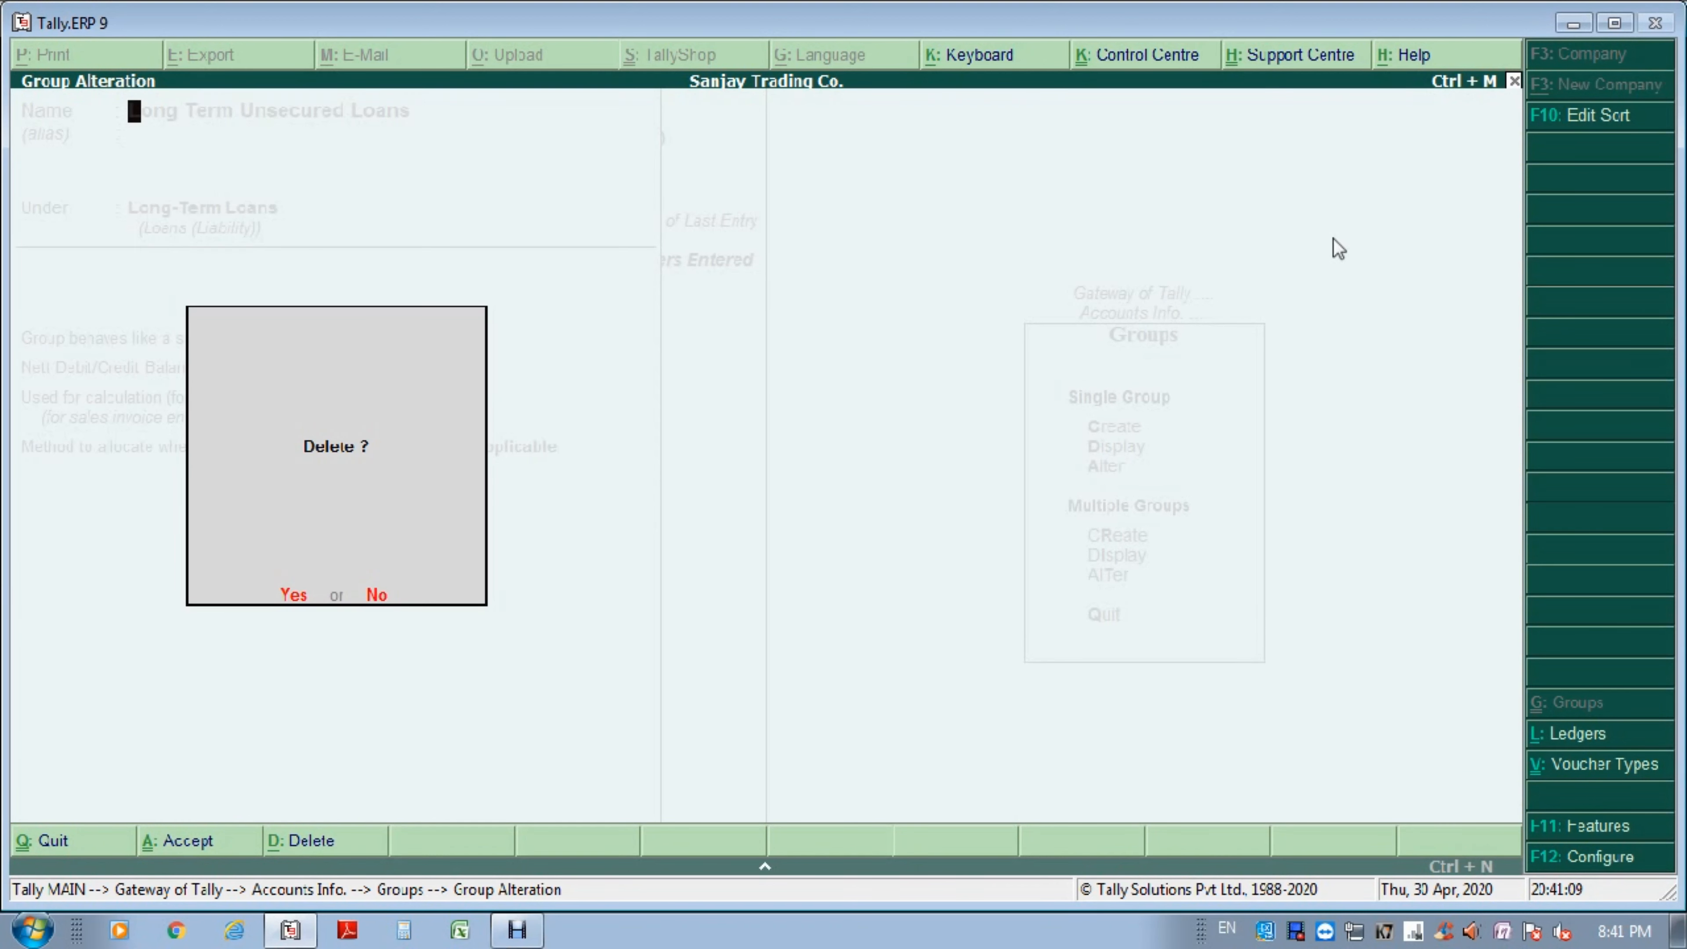
text(y)
Open the Long-Term Loans parent group for alteration and delete it.
text(Lo)
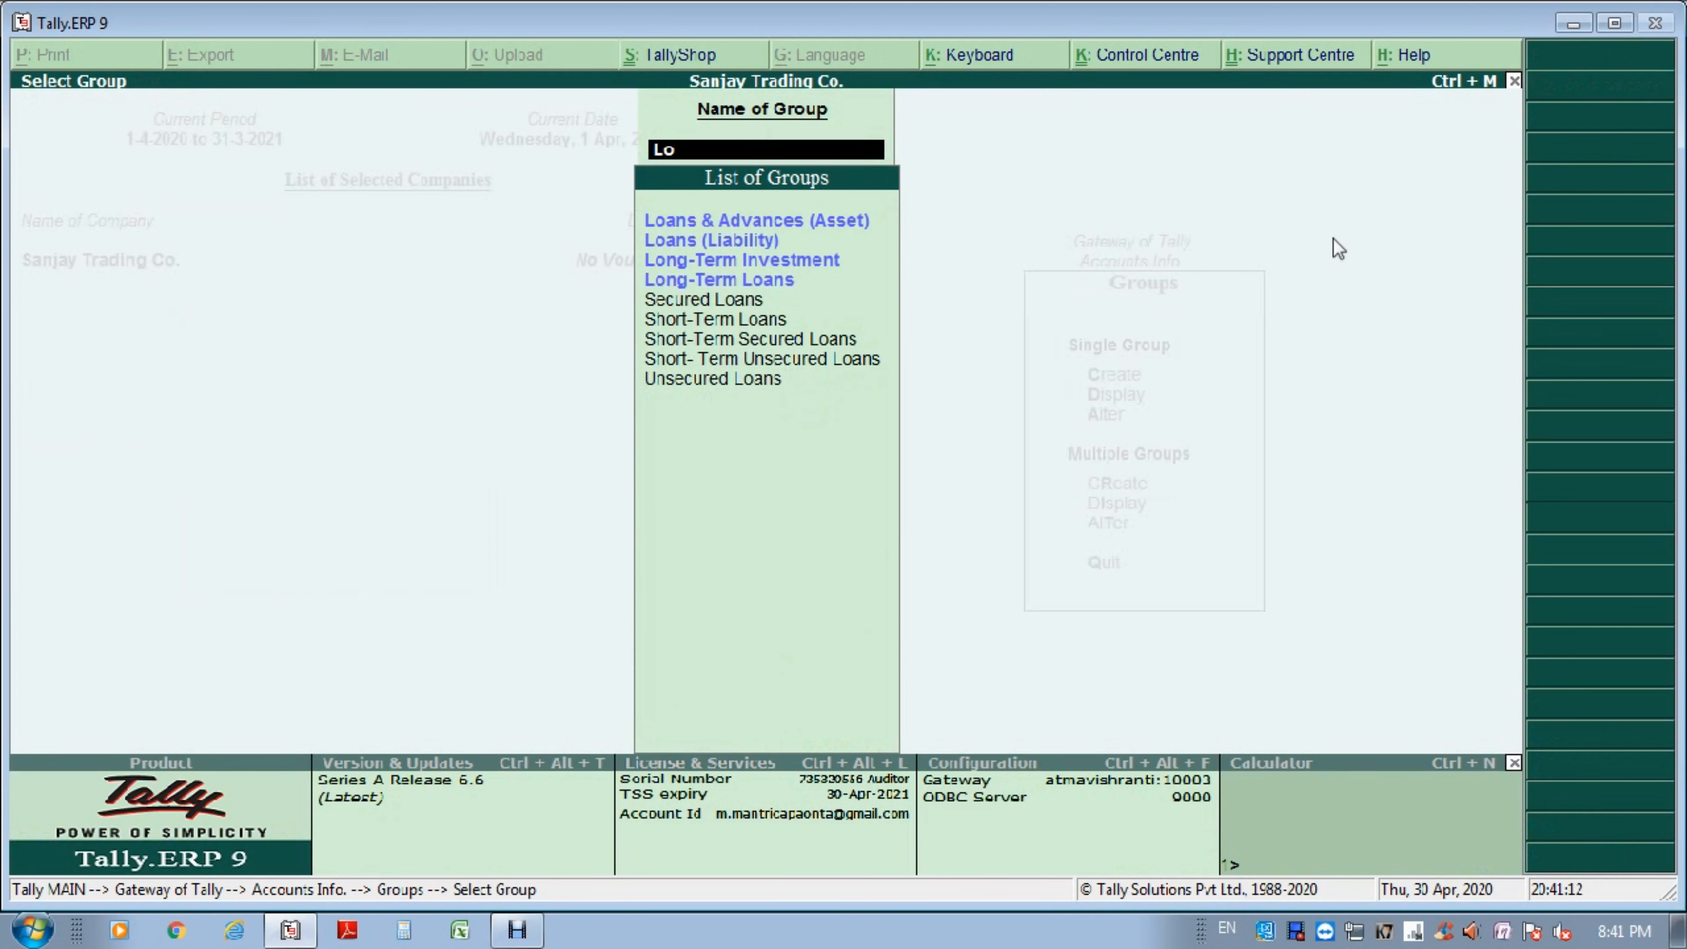
text(ng)
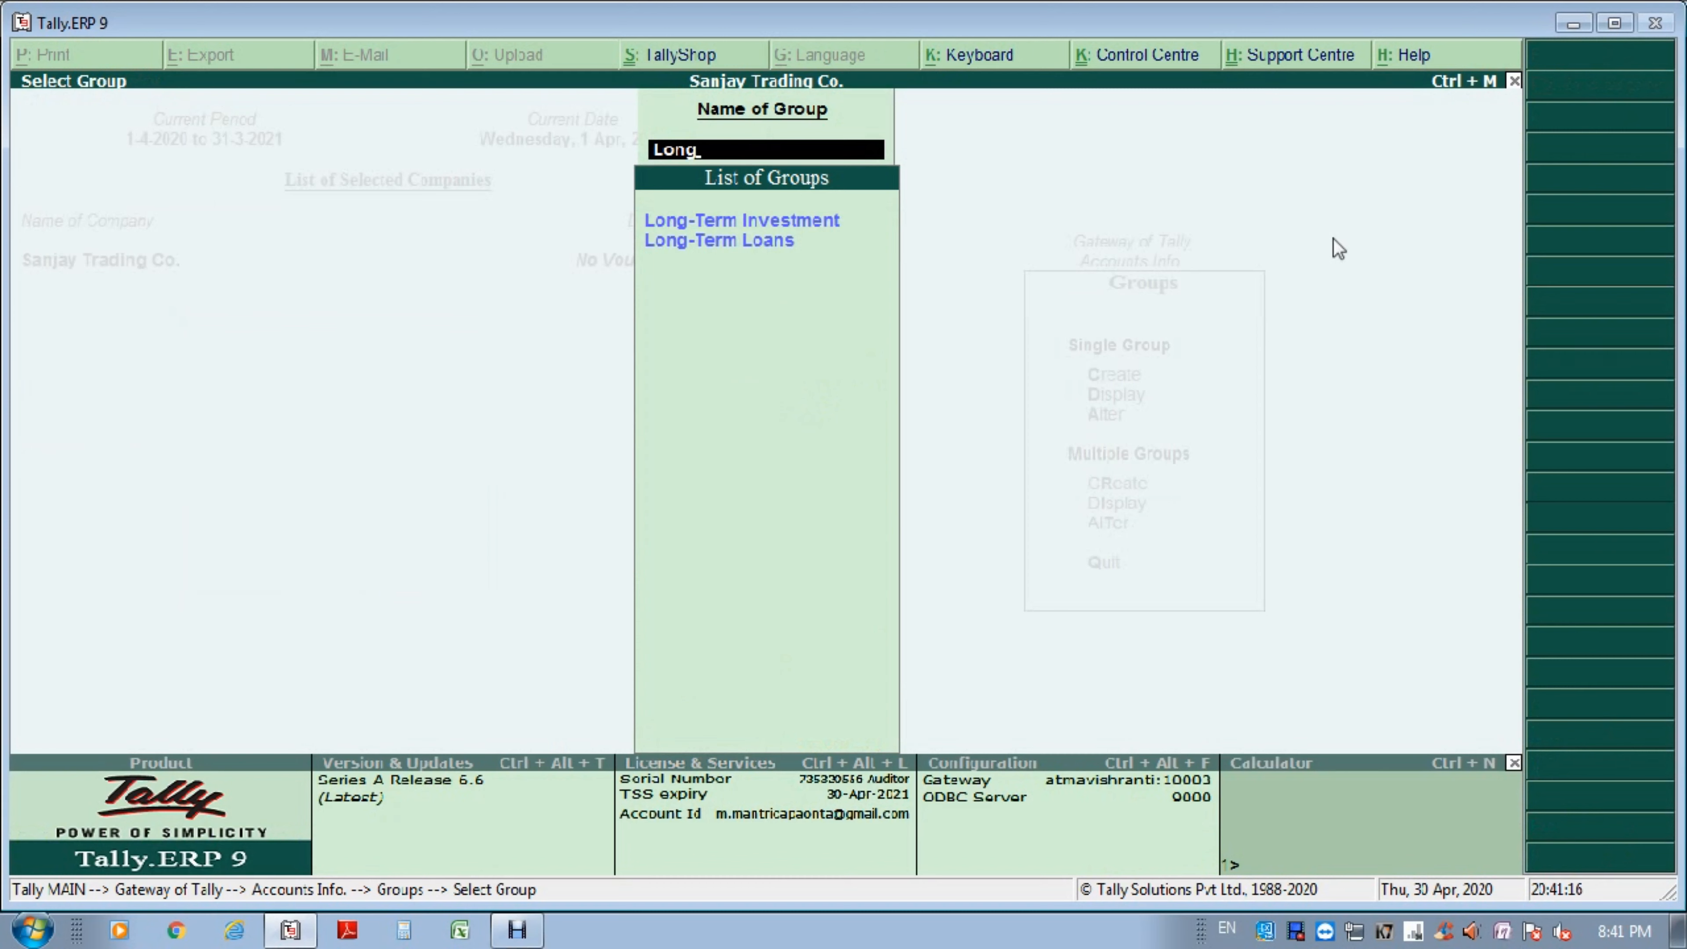
key(Down)
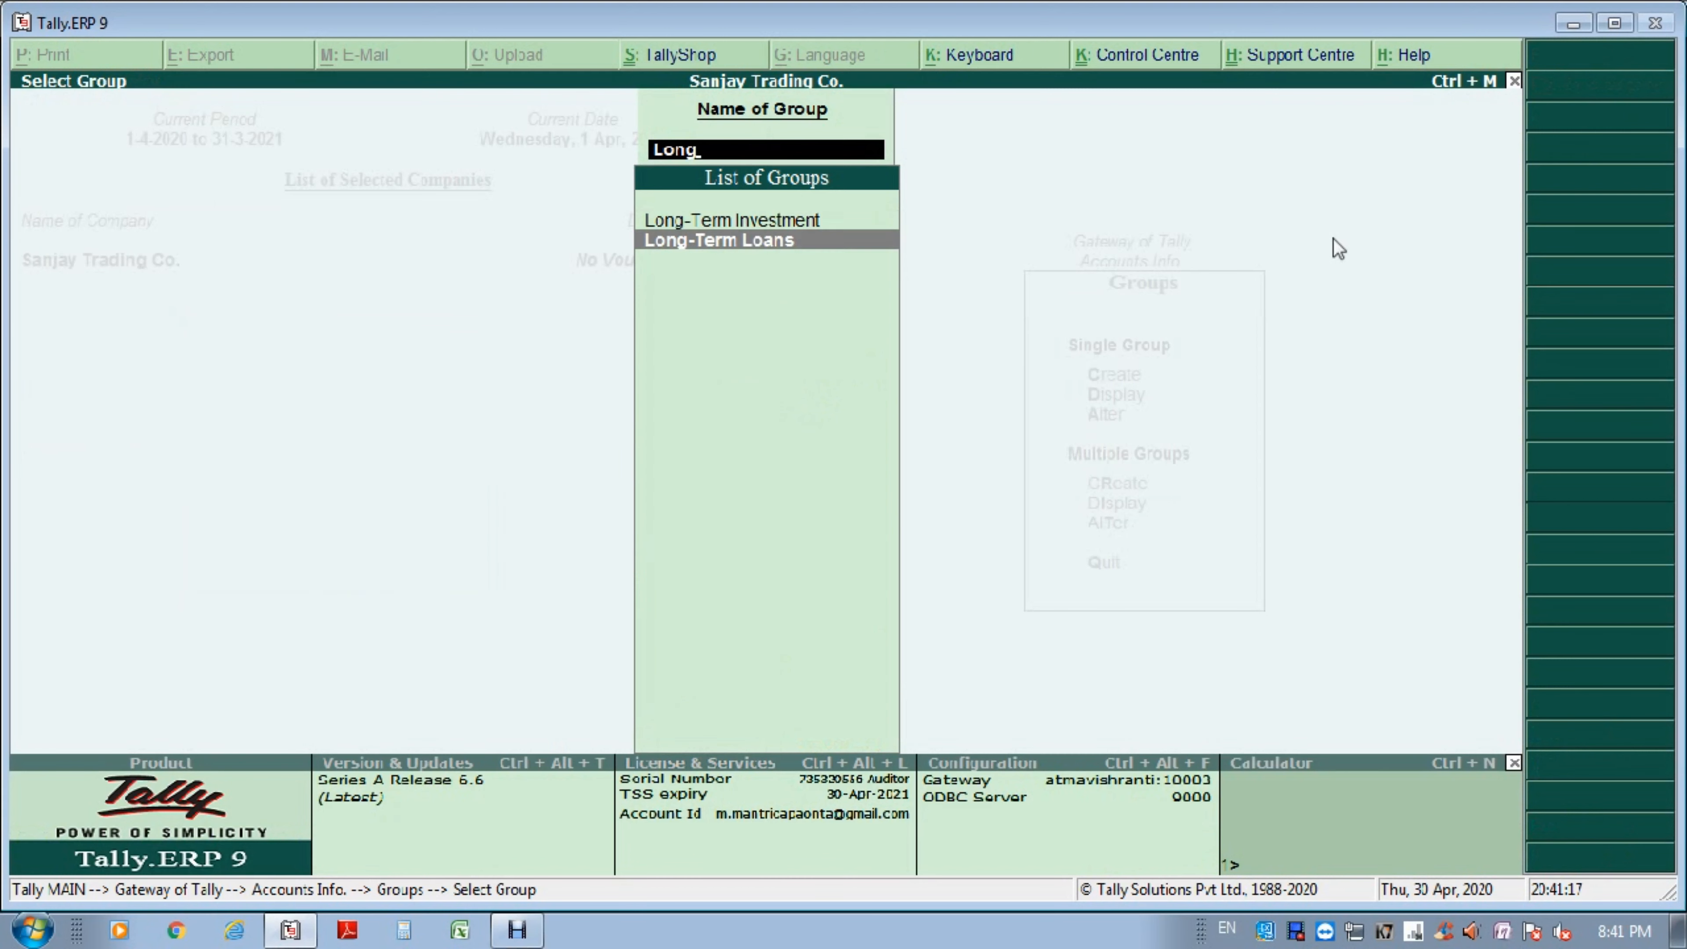
key(Return)
key(alt+d)
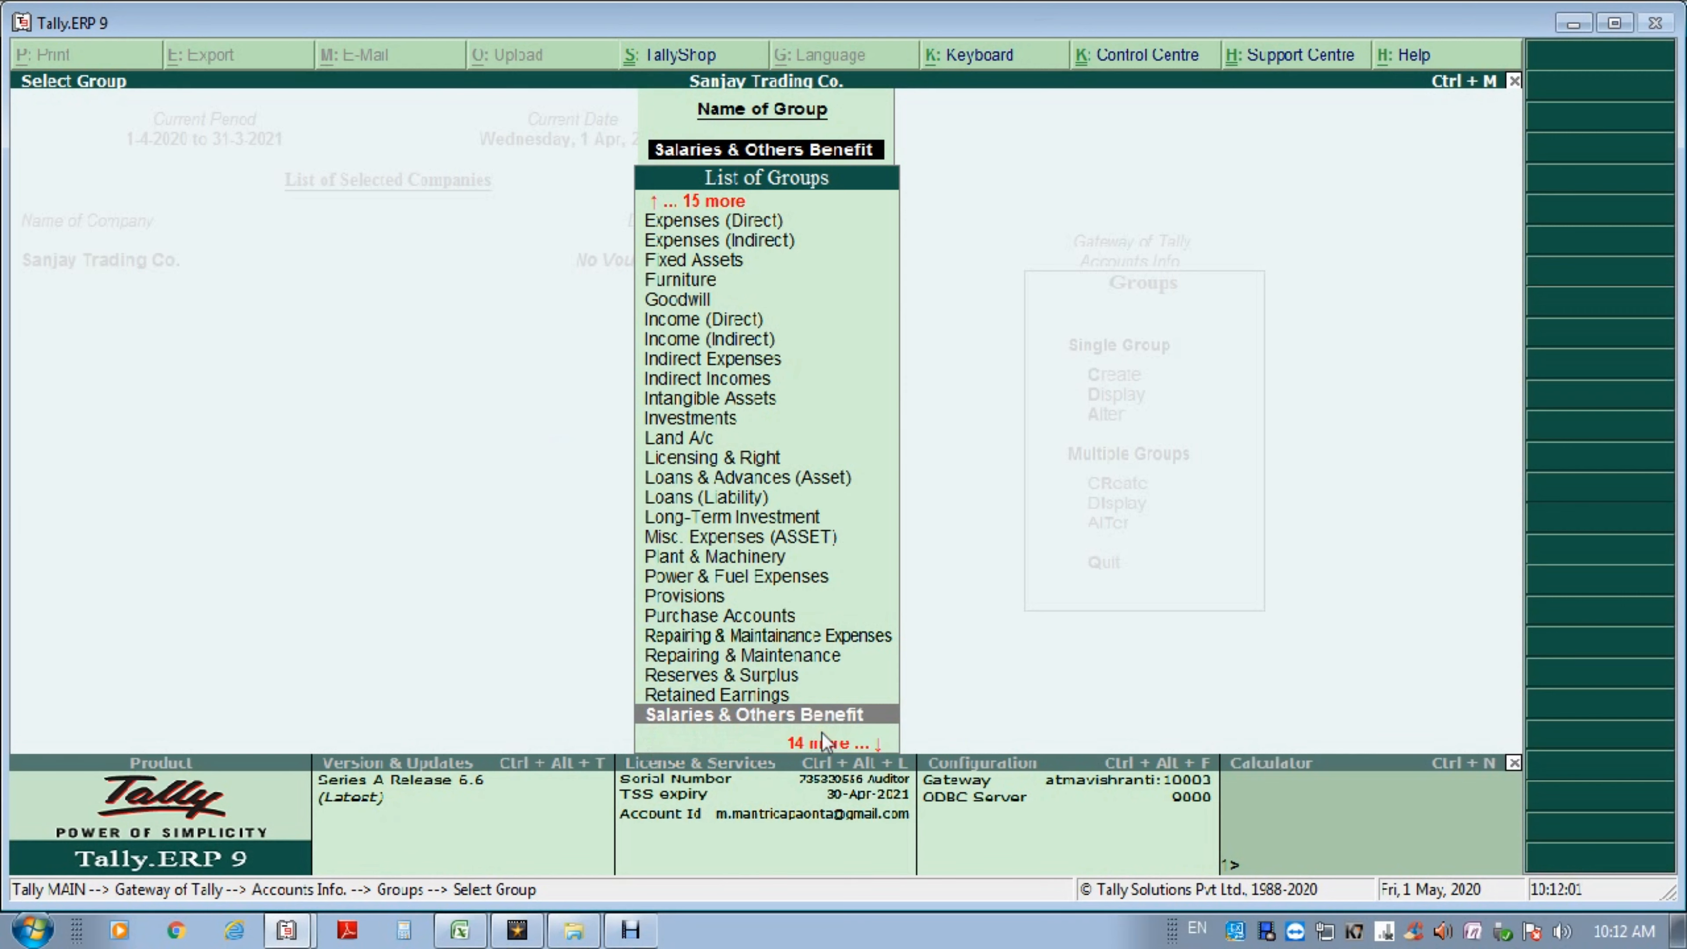
Alter the Salaries & Others Benefit group to sit under Administrative & General Expenses, keep its other settings, and save it.
click(765, 721)
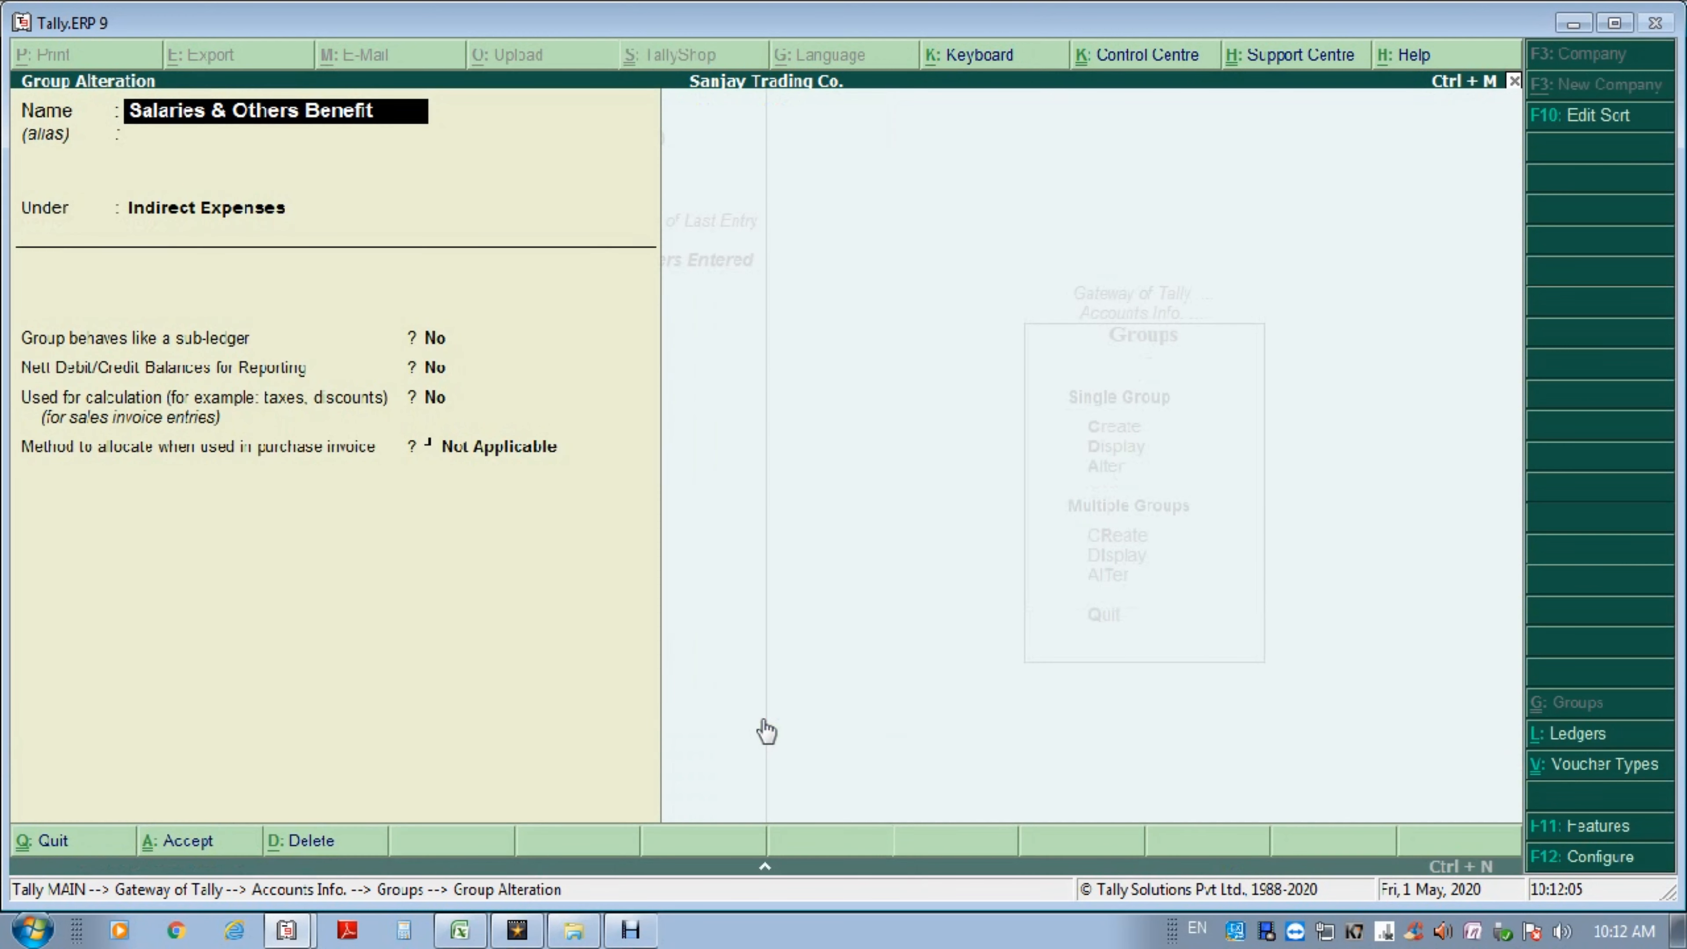
key(Return)
key(Return)
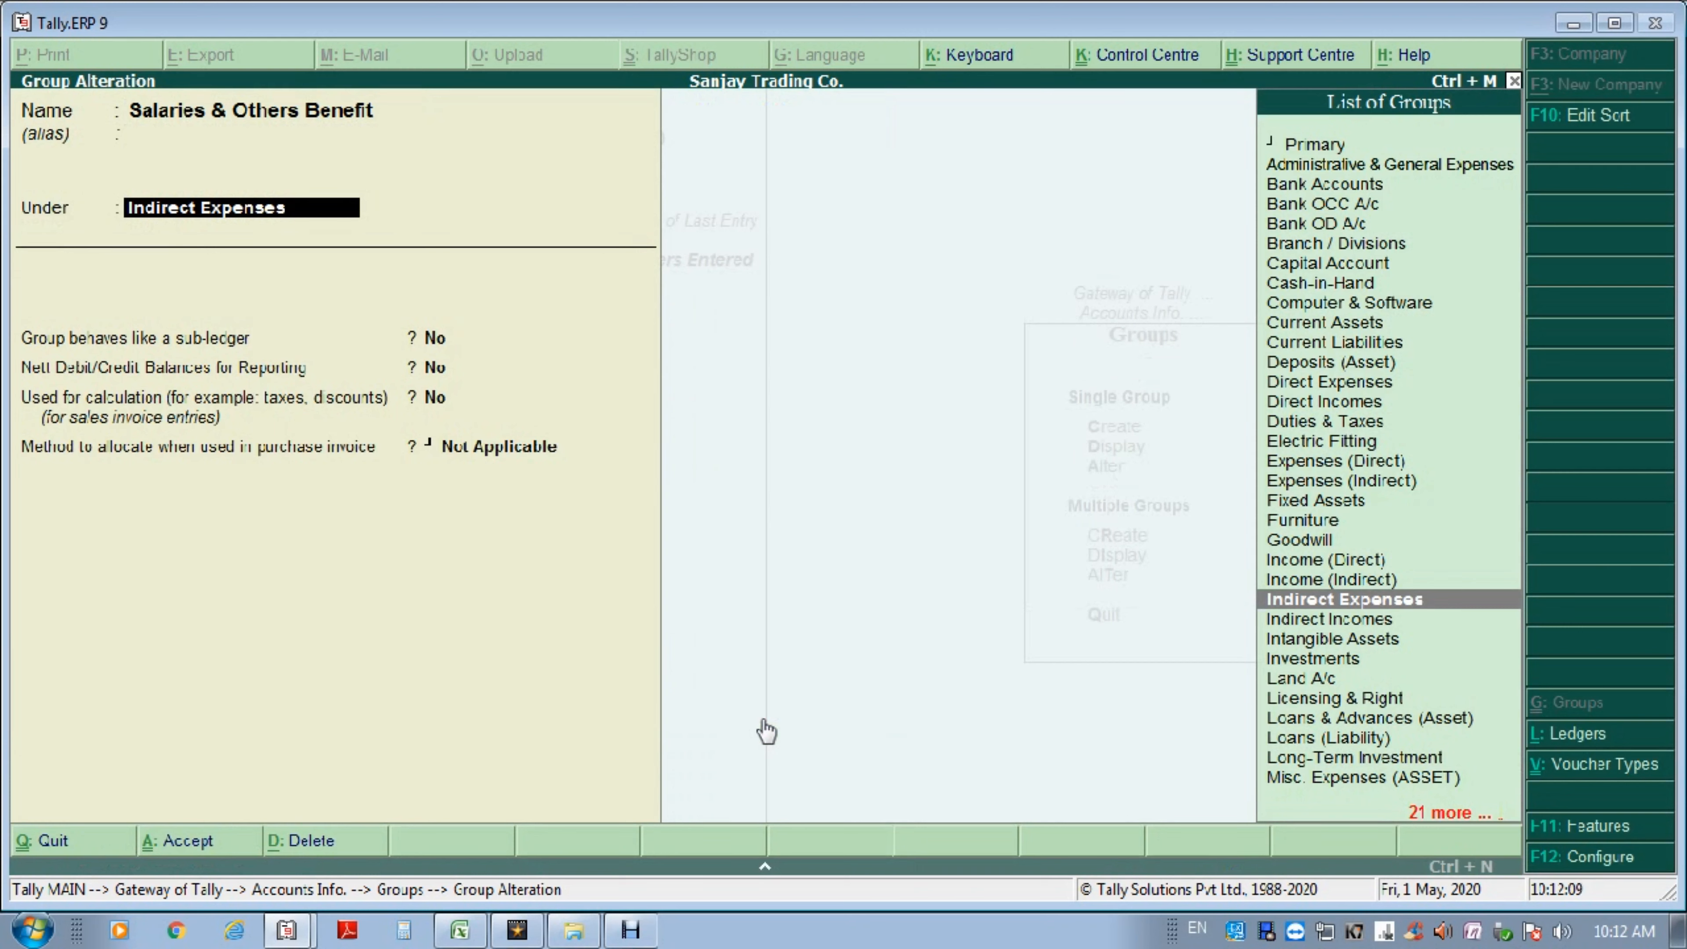
text(A)
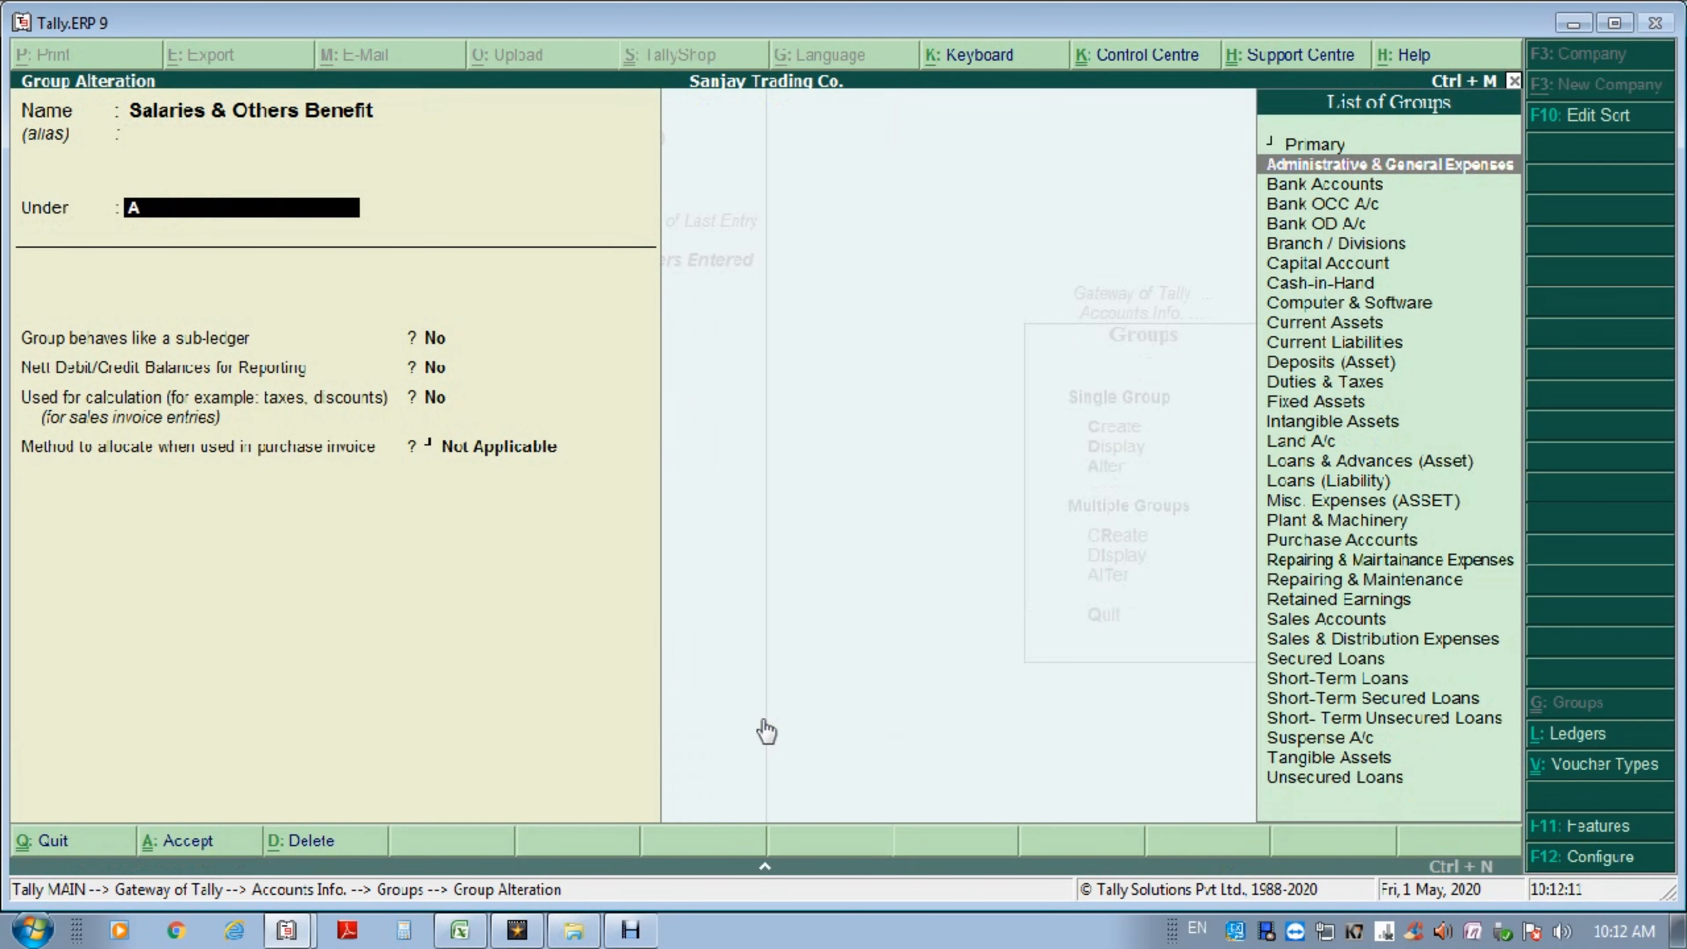
key(Return)
key(BackSpace)
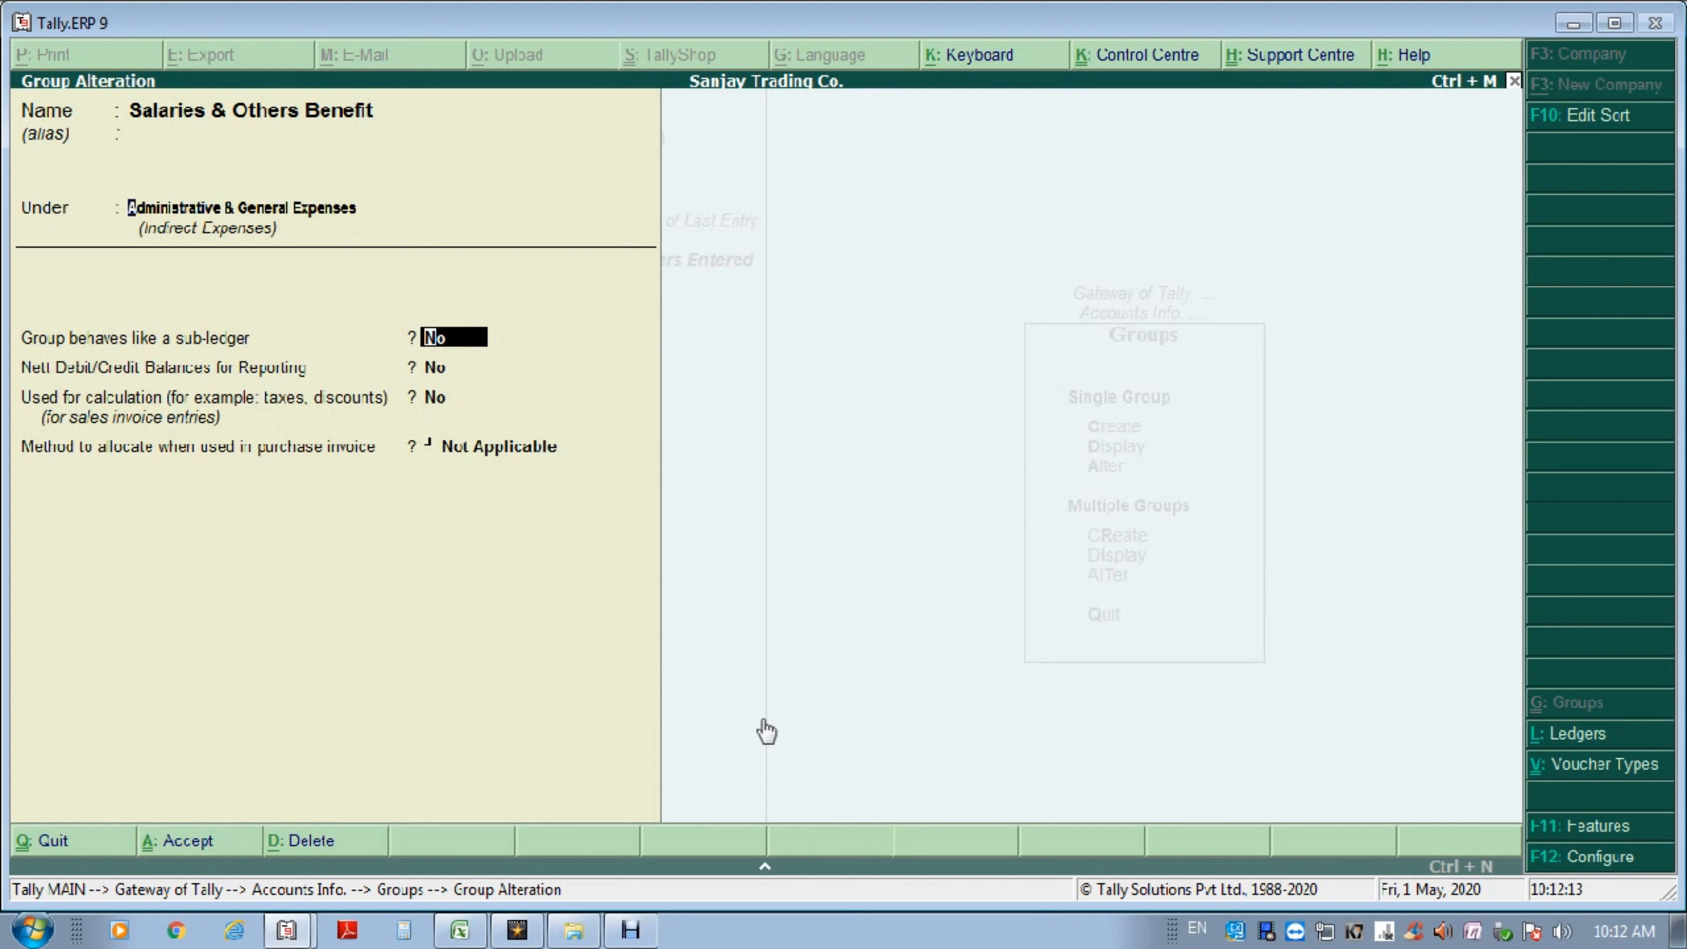
key(Return)
key(Return)
key(Return)
key(Return)
key(Return)
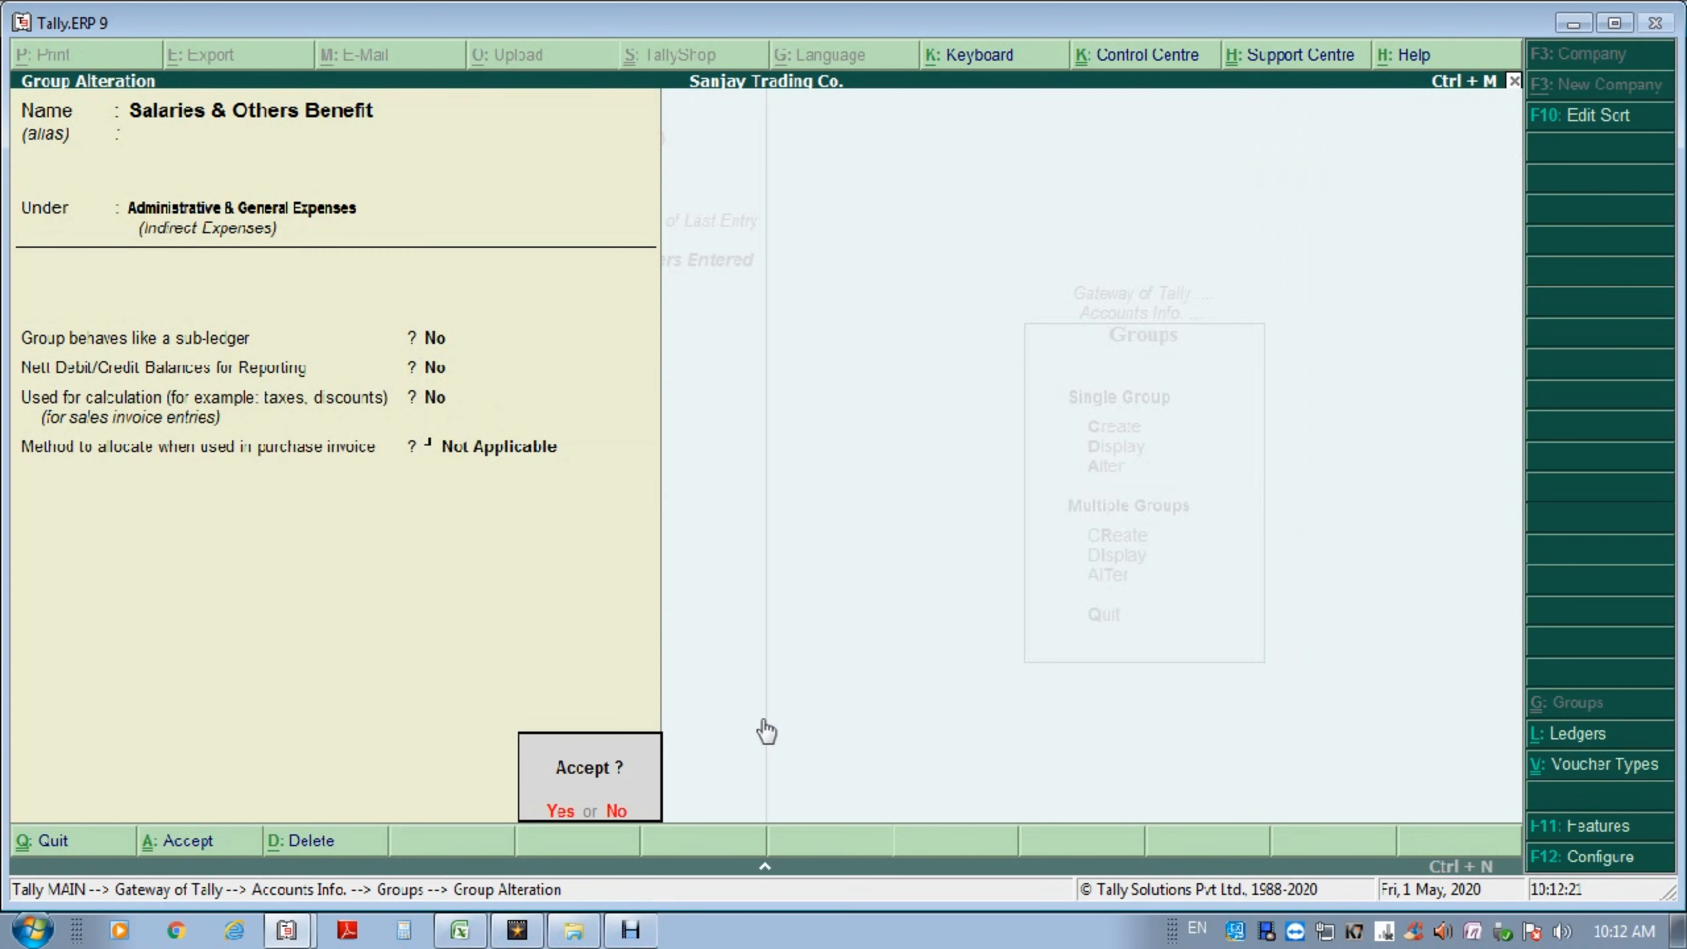
key(Return)
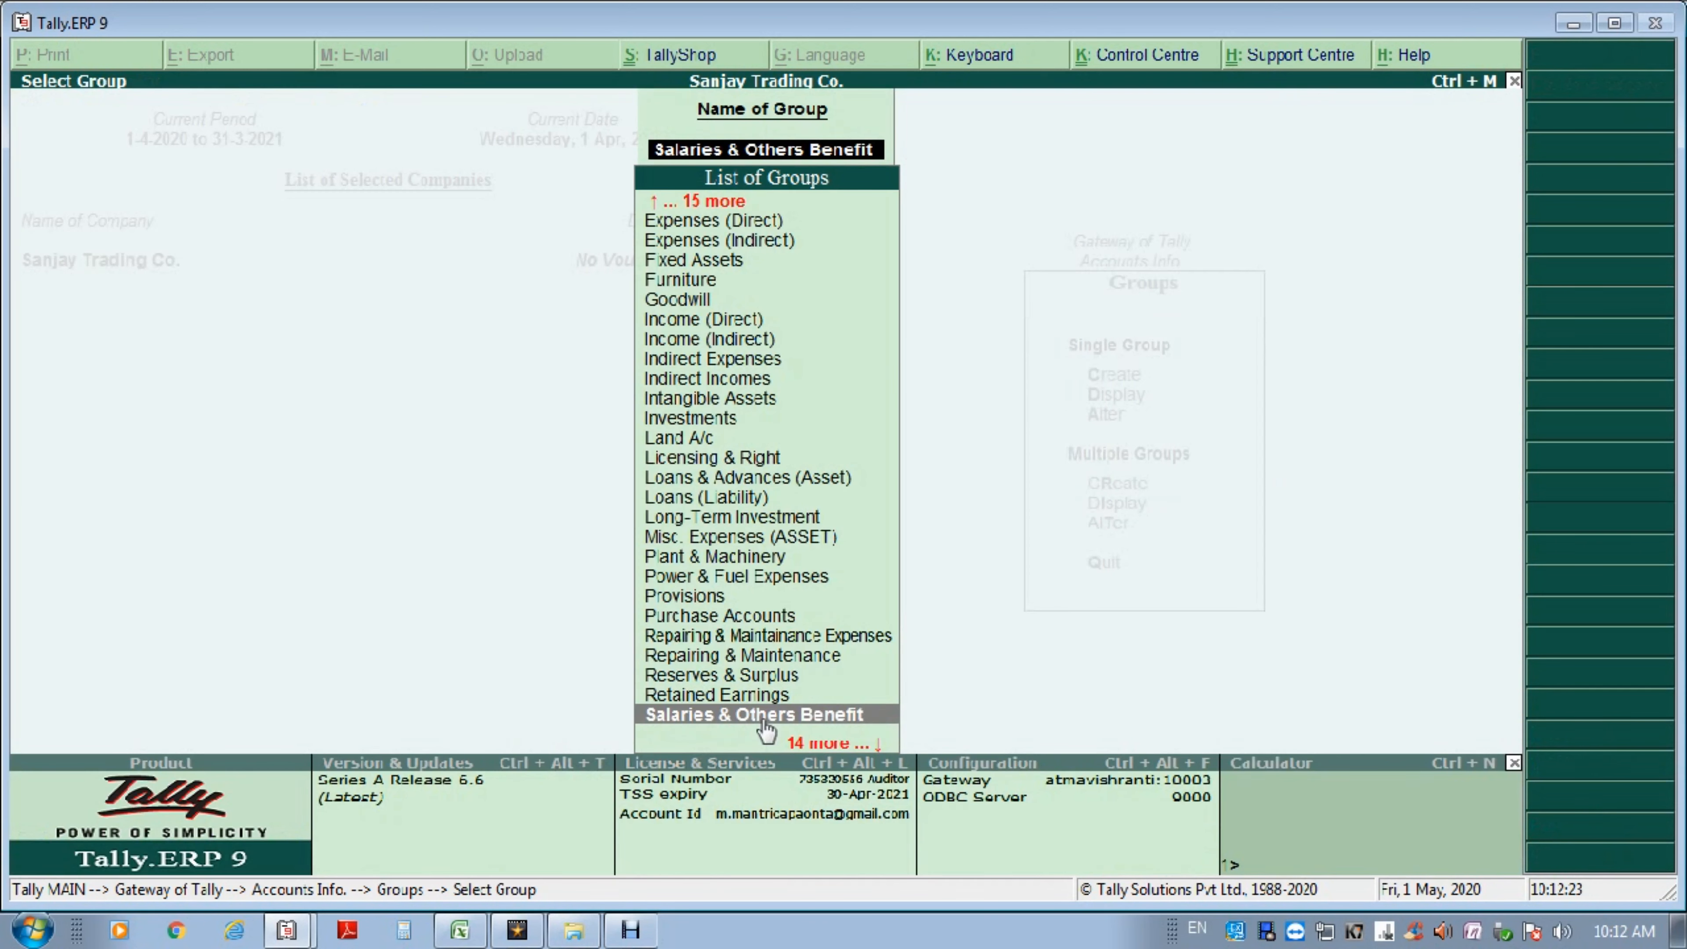